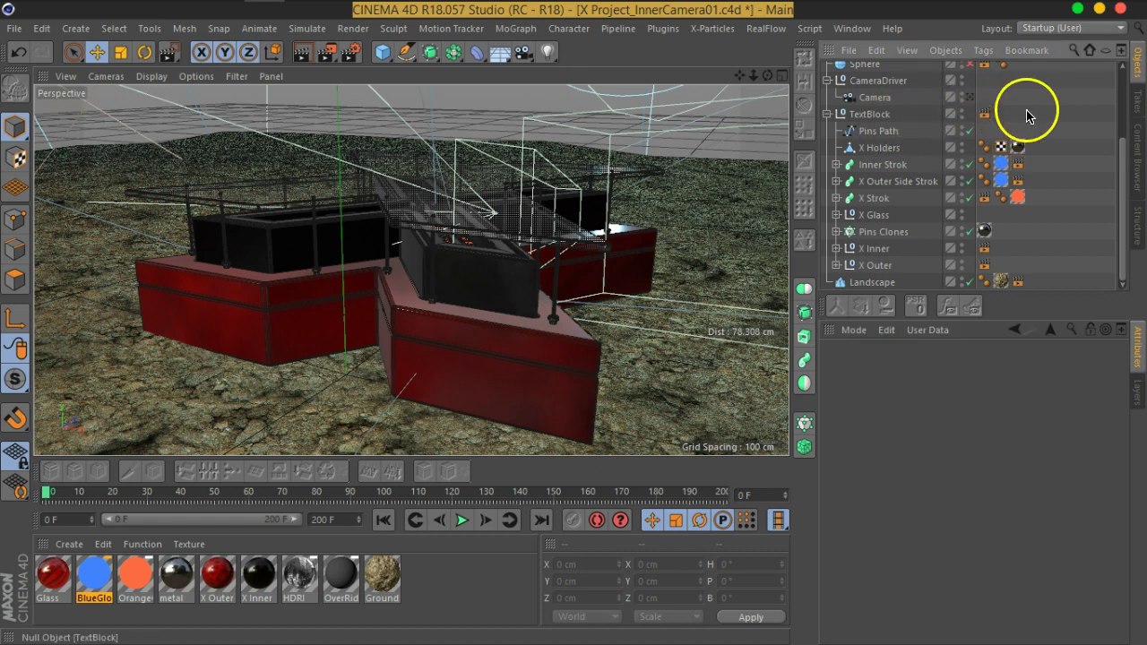
# - Render the scene to the Picture Viewer and delete the earlier render from the history
pyautogui.click(827, 113)
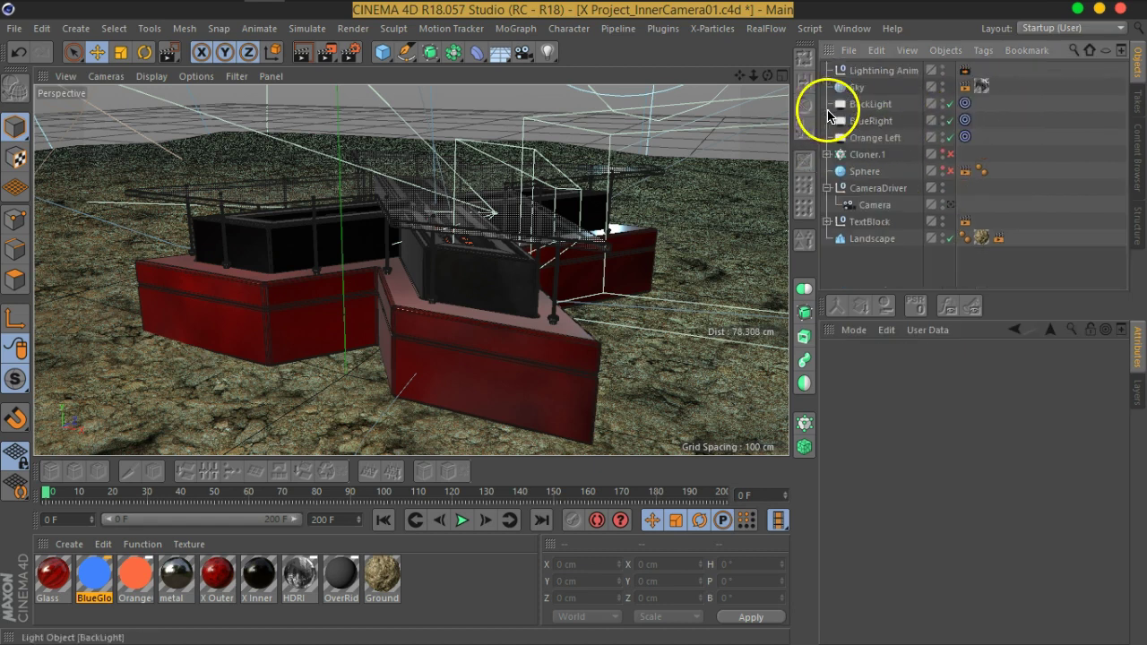
pyautogui.click(328, 52)
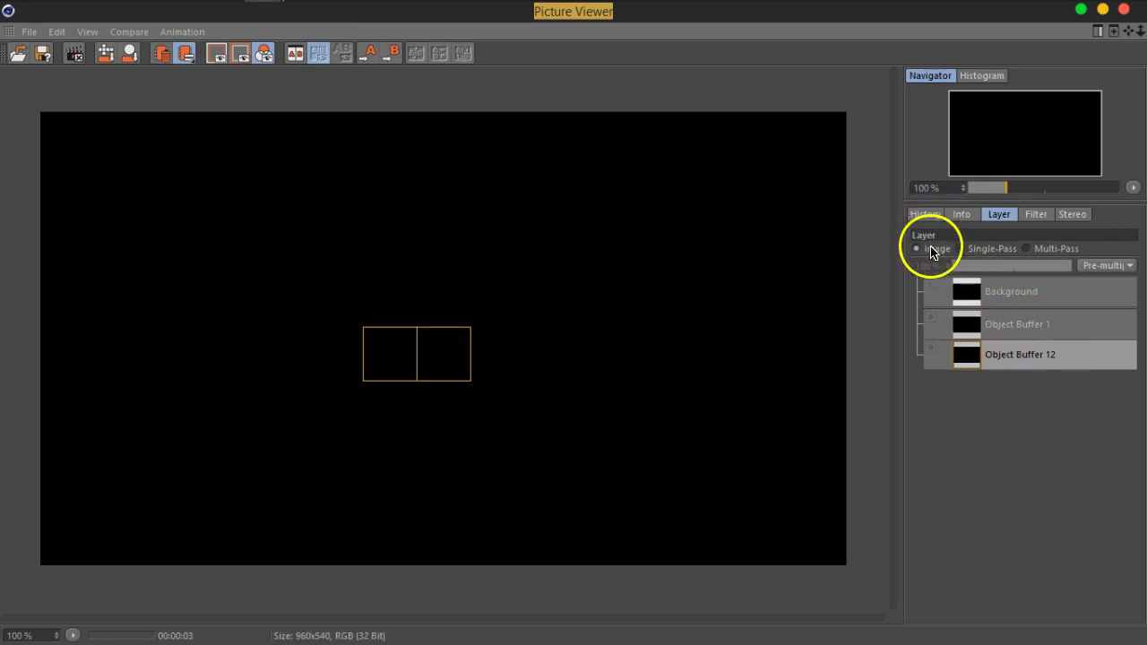
pyautogui.click(931, 217)
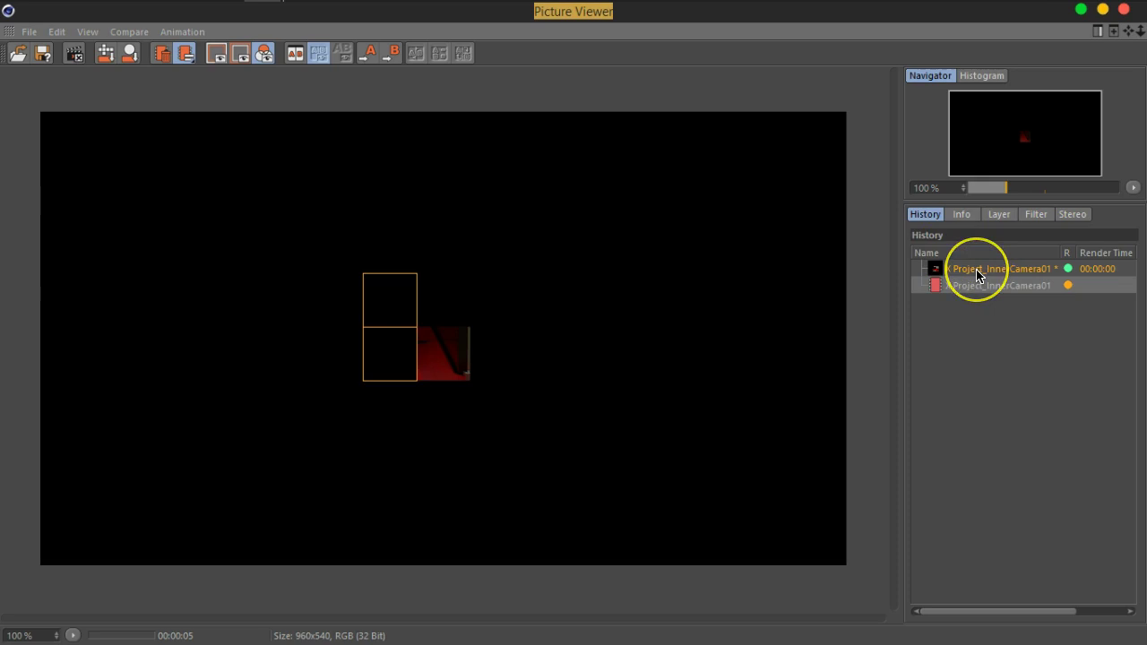
pyautogui.press('Delete')
pyautogui.press('Return')
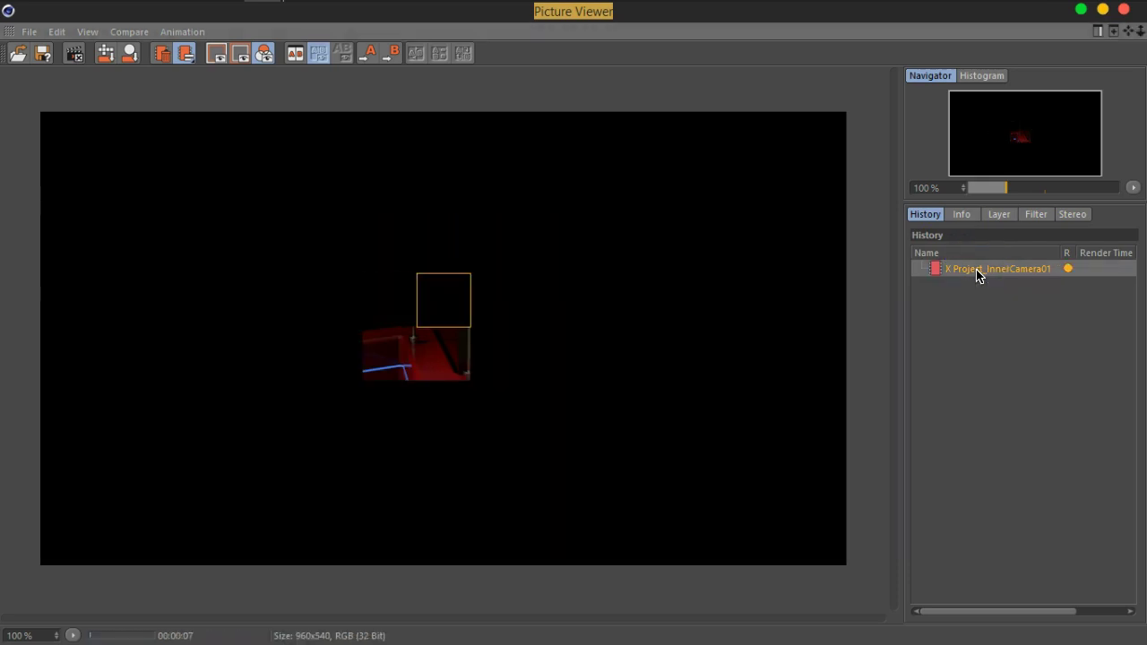
# - Examine the Object Buffer 1 and Object Buffer 12 passes in single-pass mode, and stop the render
pyautogui.click(998, 215)
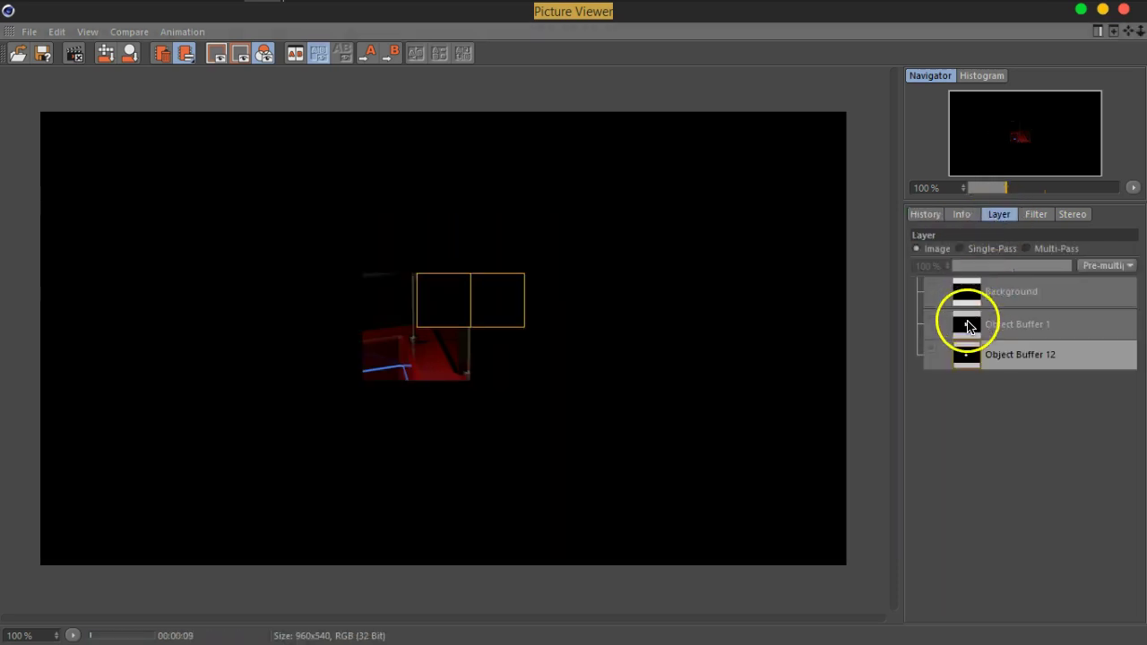
pyautogui.click(973, 248)
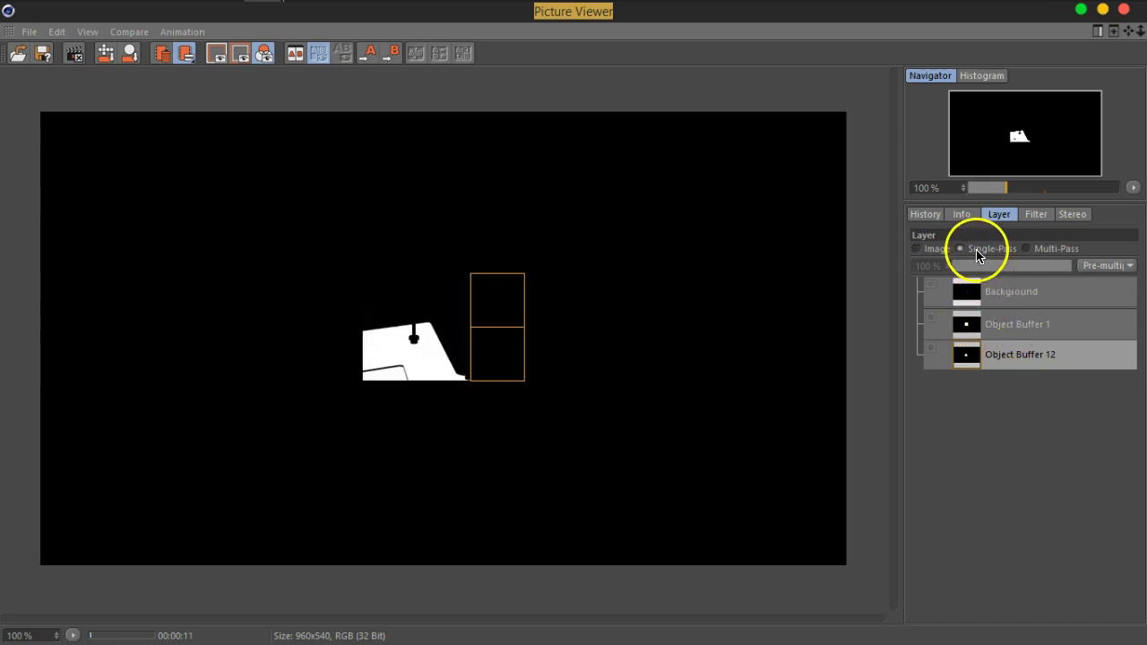
pyautogui.click(1010, 334)
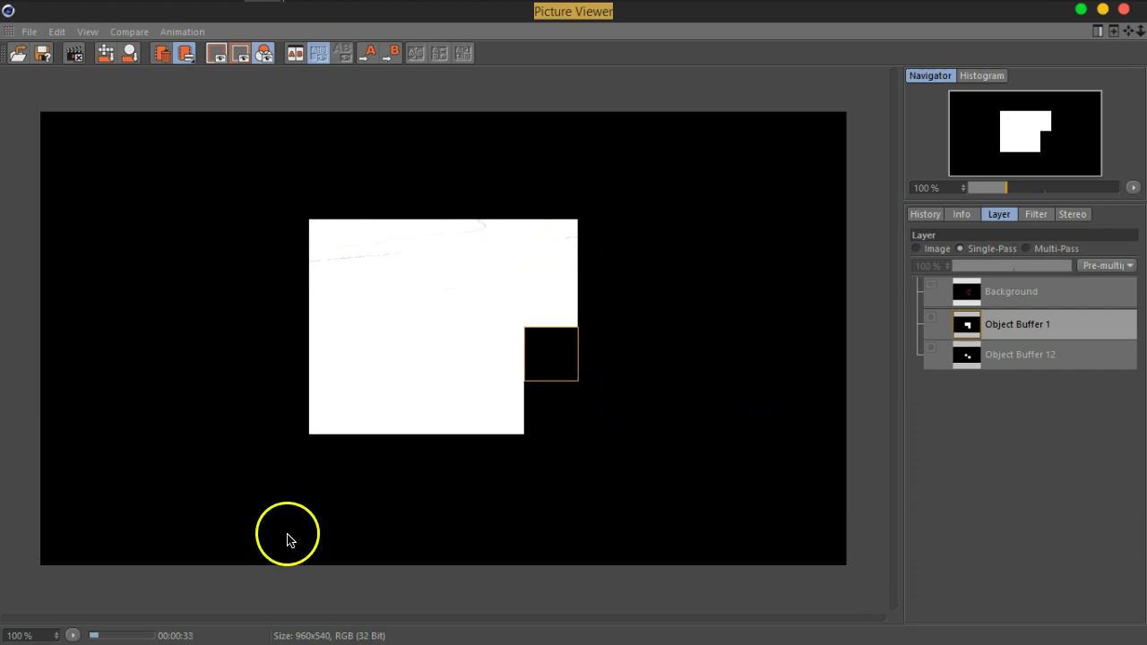
pyautogui.click(995, 357)
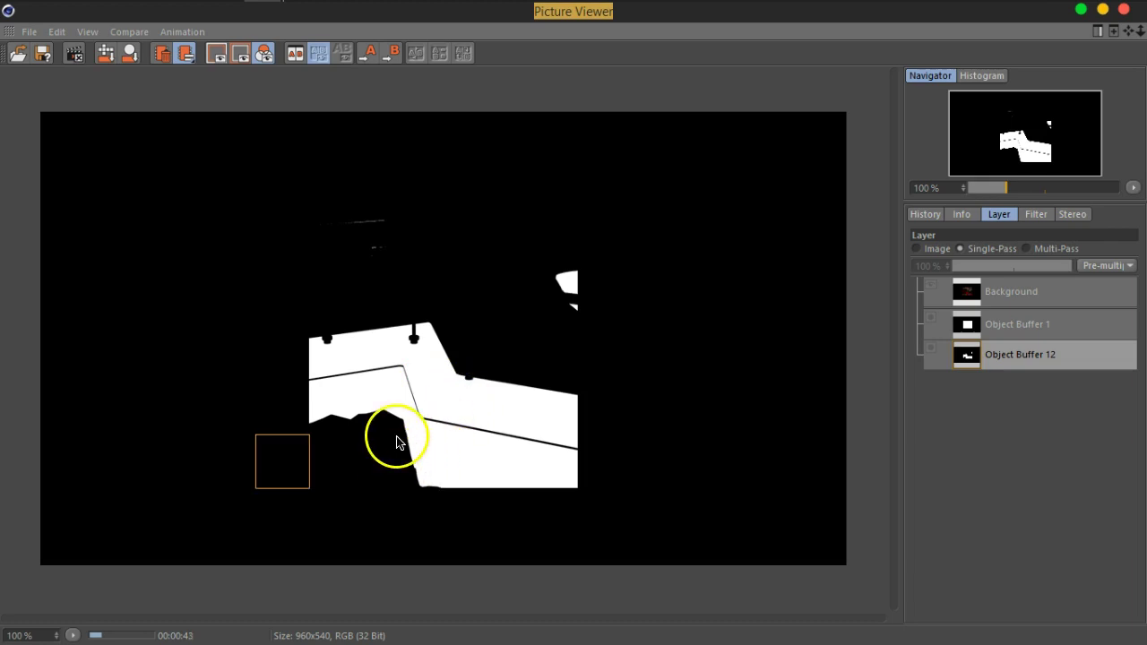
pyautogui.click(1010, 334)
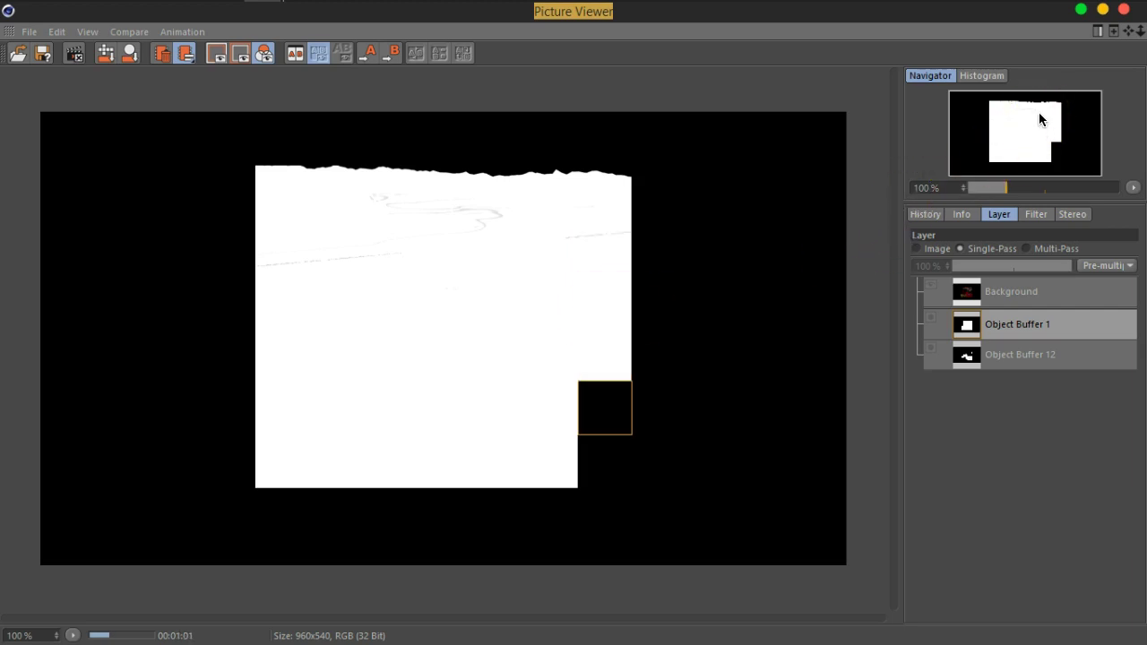
pyautogui.click(1124, 9)
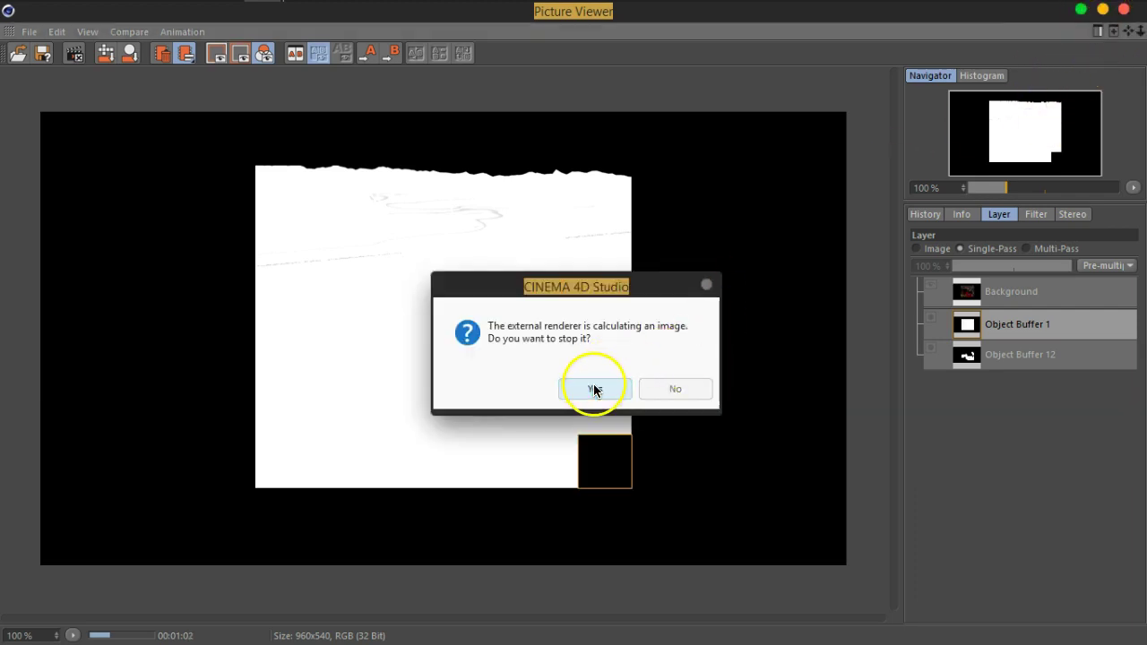
pyautogui.click(596, 389)
# - Disable object buffer 1 on the Landscape's compositing tag, check the X Outer compositing tag, and save the project
pyautogui.click(1001, 241)
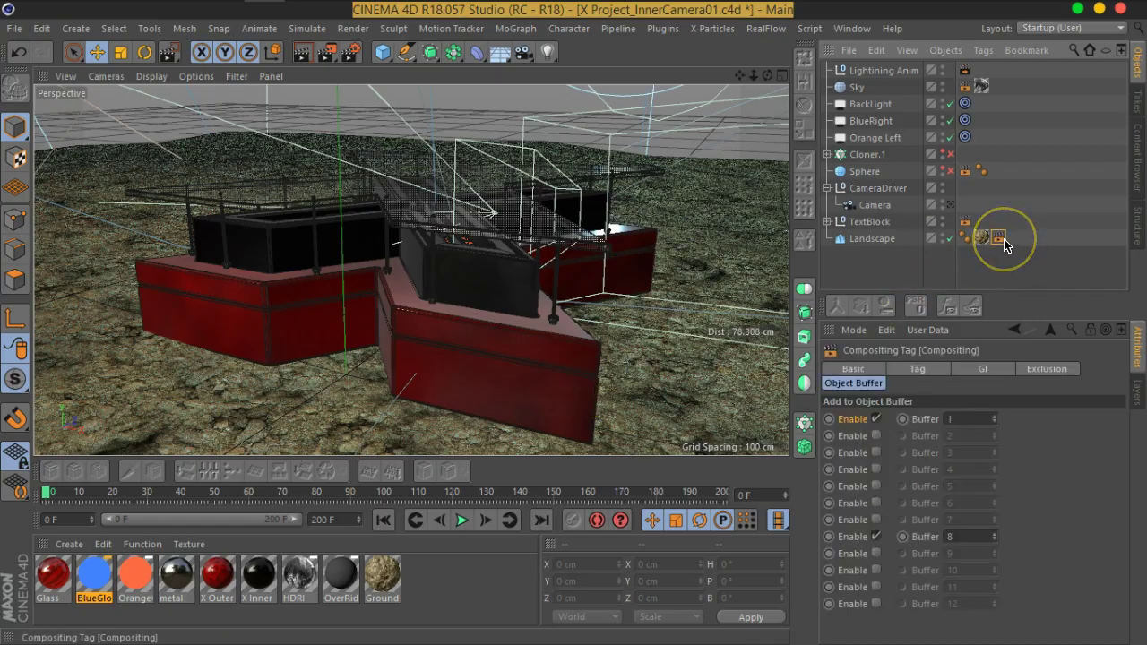
pyautogui.click(875, 419)
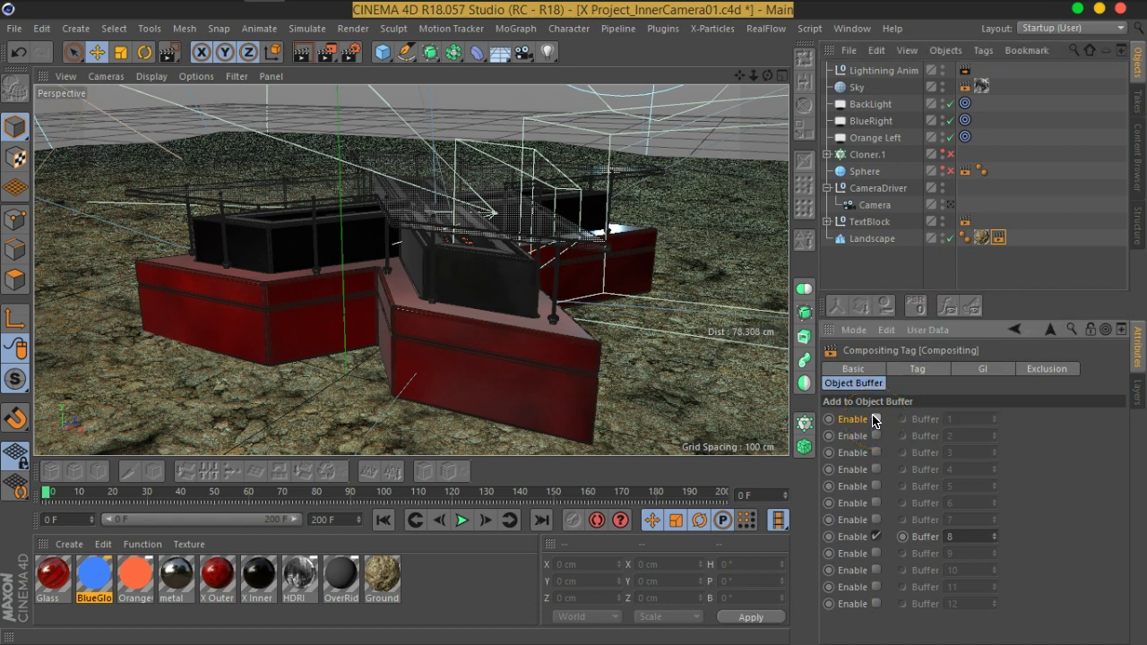
pyautogui.click(827, 221)
pyautogui.scroll(-3, 830, 228)
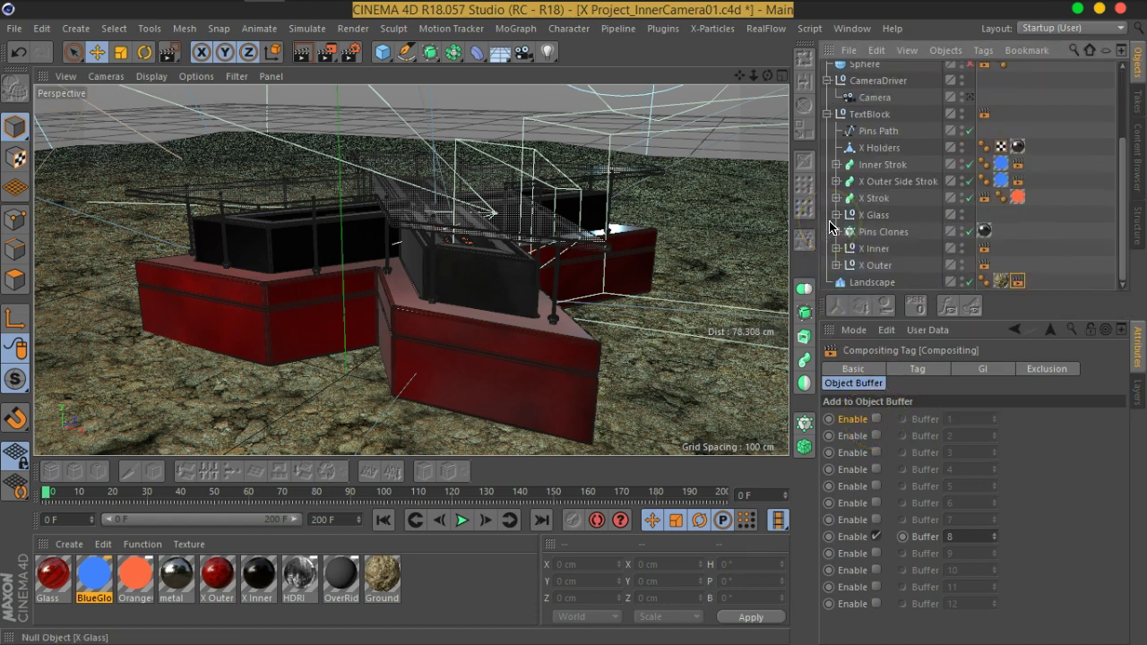
pyautogui.click(984, 266)
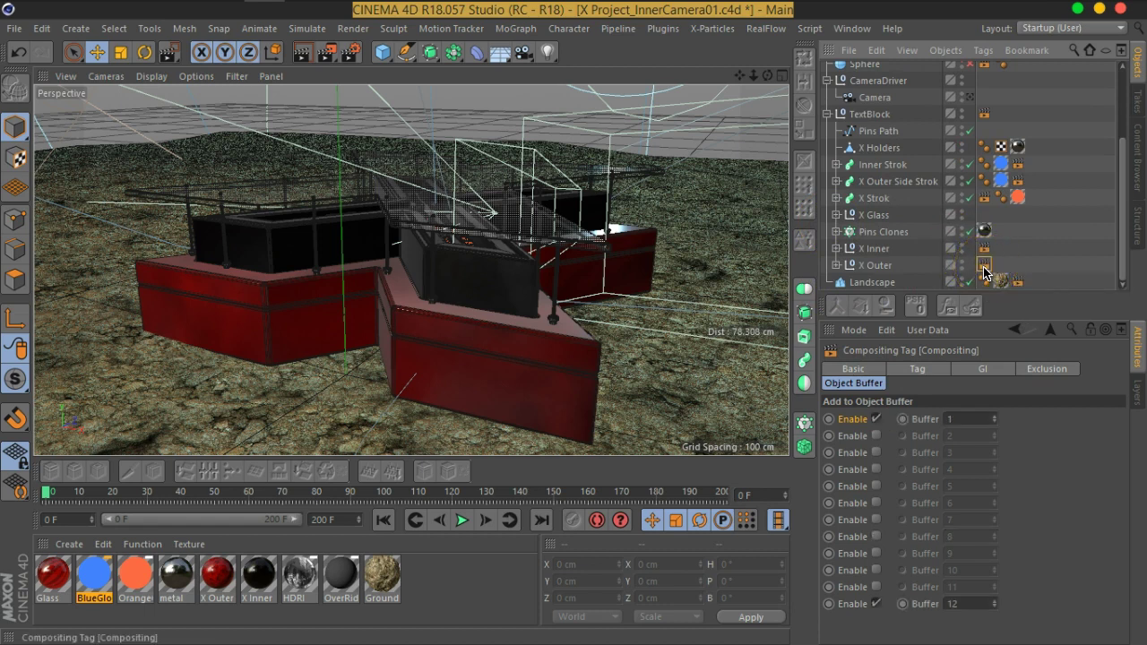
pyautogui.moveTo(983, 260)
pyautogui.mouseDown()
pyautogui.moveTo(1016, 276)
pyautogui.moveTo(1024, 257)
pyautogui.moveTo(993, 257)
pyautogui.mouseUp()
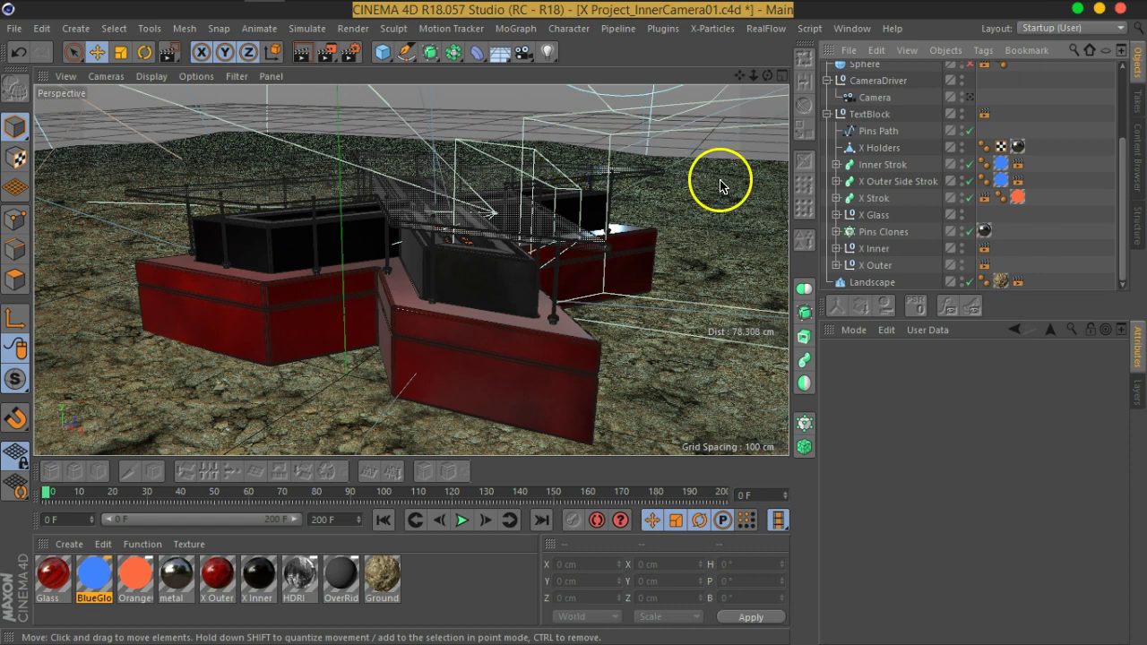
pyautogui.hotkey('ctrl', 's')
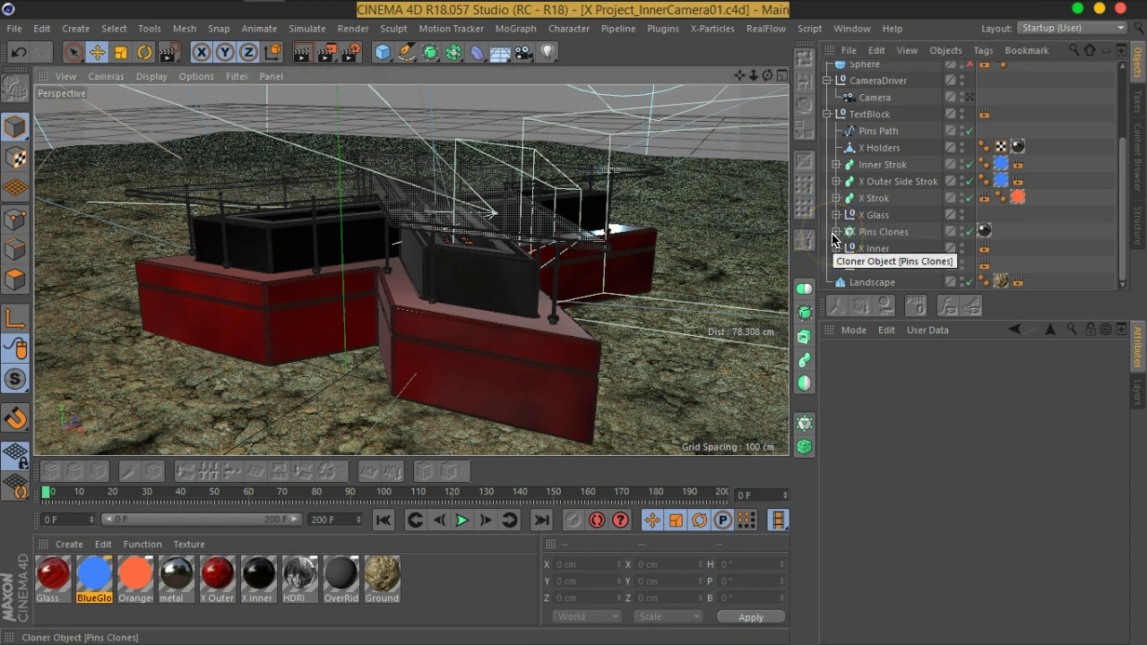
# - Add a null object for positioning among the orange pipes inside the X
pyautogui.click(689, 227)
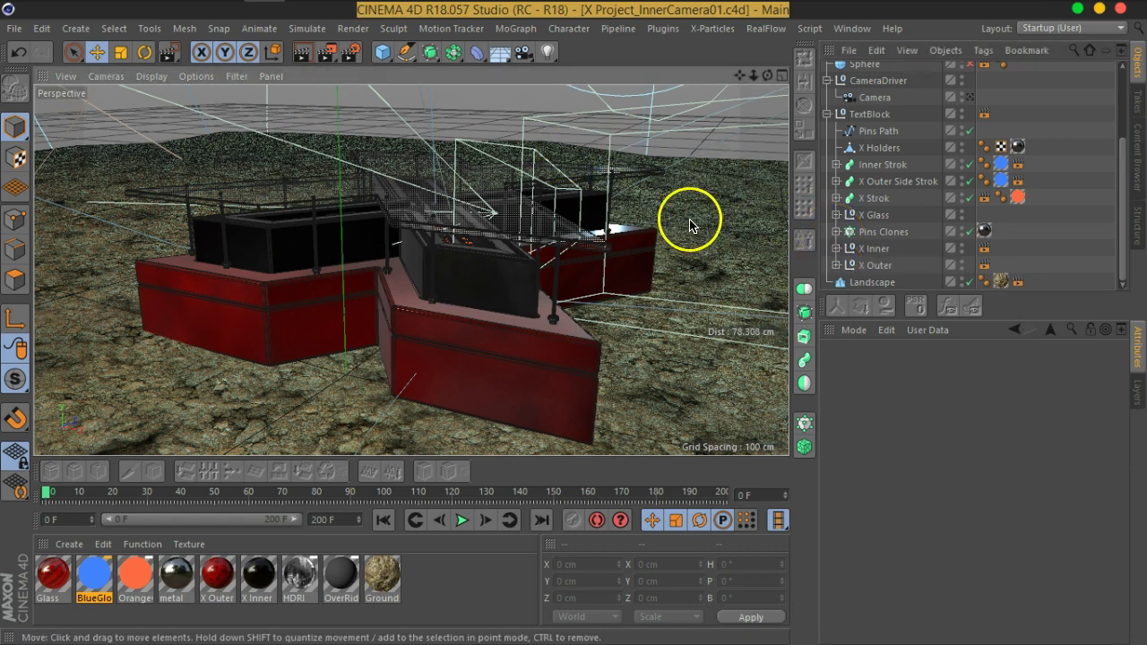
pyautogui.keyDown('alt'); pyautogui.moveTo(499, 243); pyautogui.dragTo(474, 257); pyautogui.keyUp('alt')
pyautogui.scroll(3, 908, 123)
pyautogui.keyDown('alt'); pyautogui.moveTo(576, 200); pyautogui.dragTo(546, 284); pyautogui.keyUp('alt')
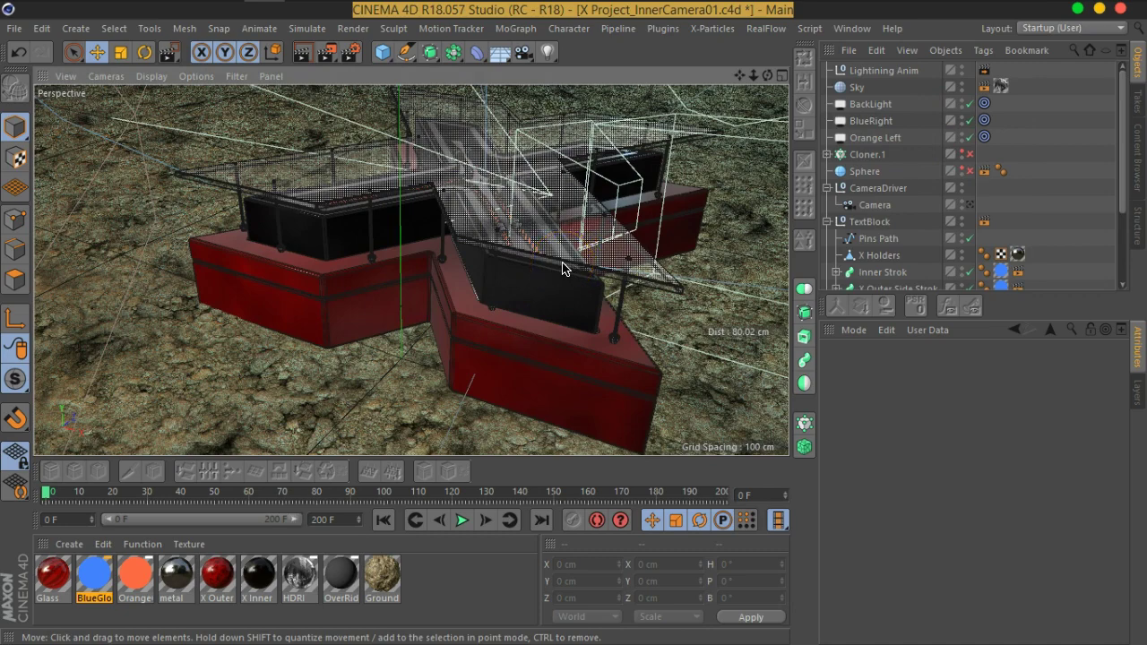
pyautogui.keyDown('alt'); pyautogui.moveTo(512, 179); pyautogui.dragTo(457, 327); pyautogui.keyUp('alt')
pyautogui.scroll(5, 487, 224)
pyautogui.scroll(6, 457, 327)
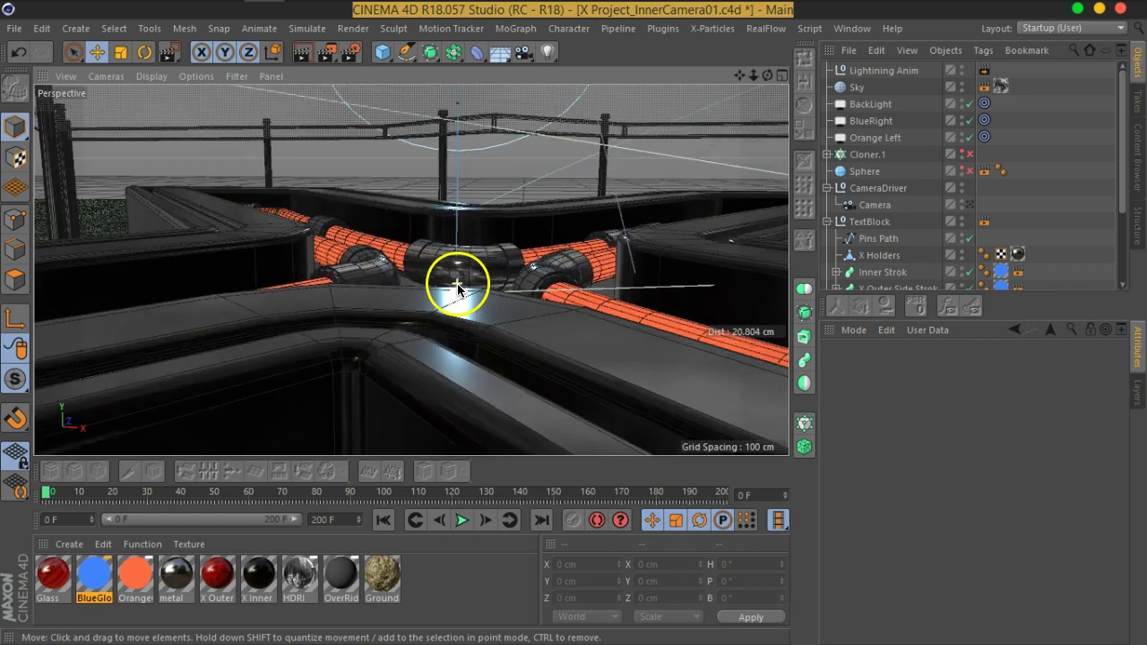
pyautogui.keyDown('alt'); pyautogui.moveTo(428, 286); pyautogui.dragTo(454, 320); pyautogui.keyUp('alt')
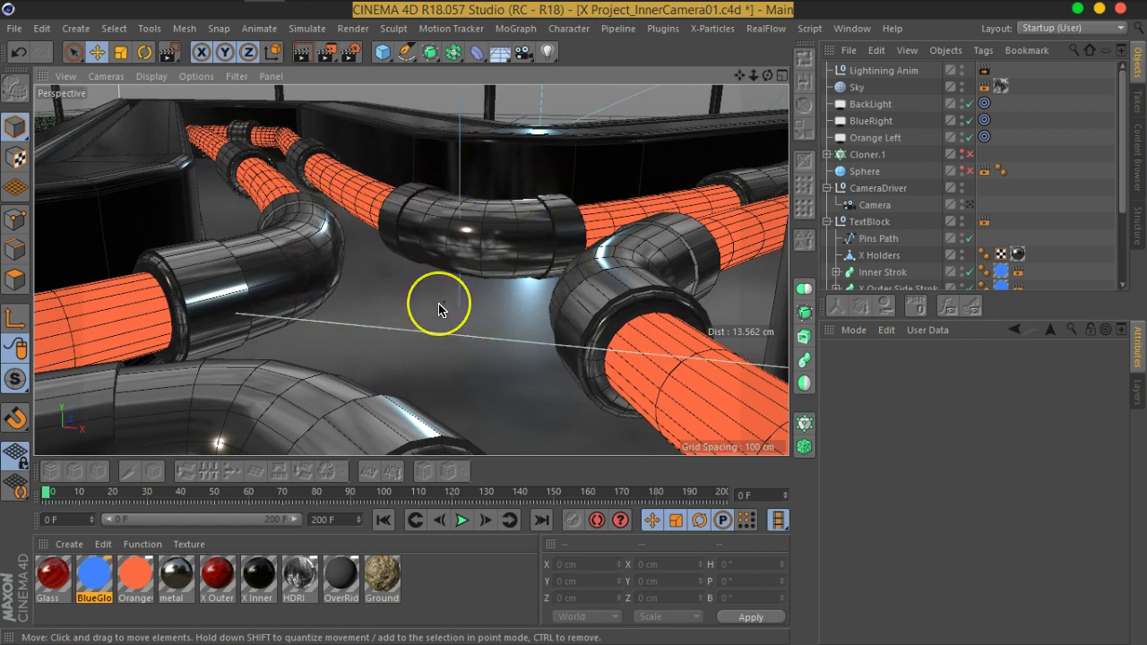
pyautogui.moveTo(382, 52); pyautogui.dragTo(455, 77)
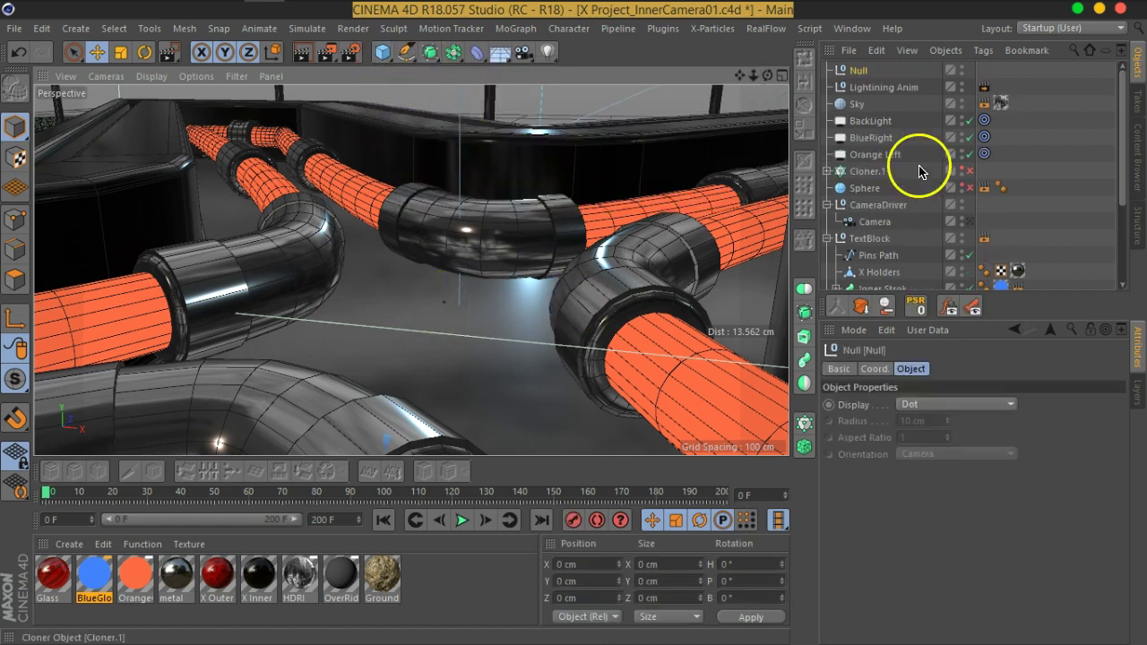
# - Move the null horizontally to the centre of the X, at about X -0.168 cm and Z 27.88 cm
pyautogui.click(781, 76)
pyautogui.middleClick(726, 152)
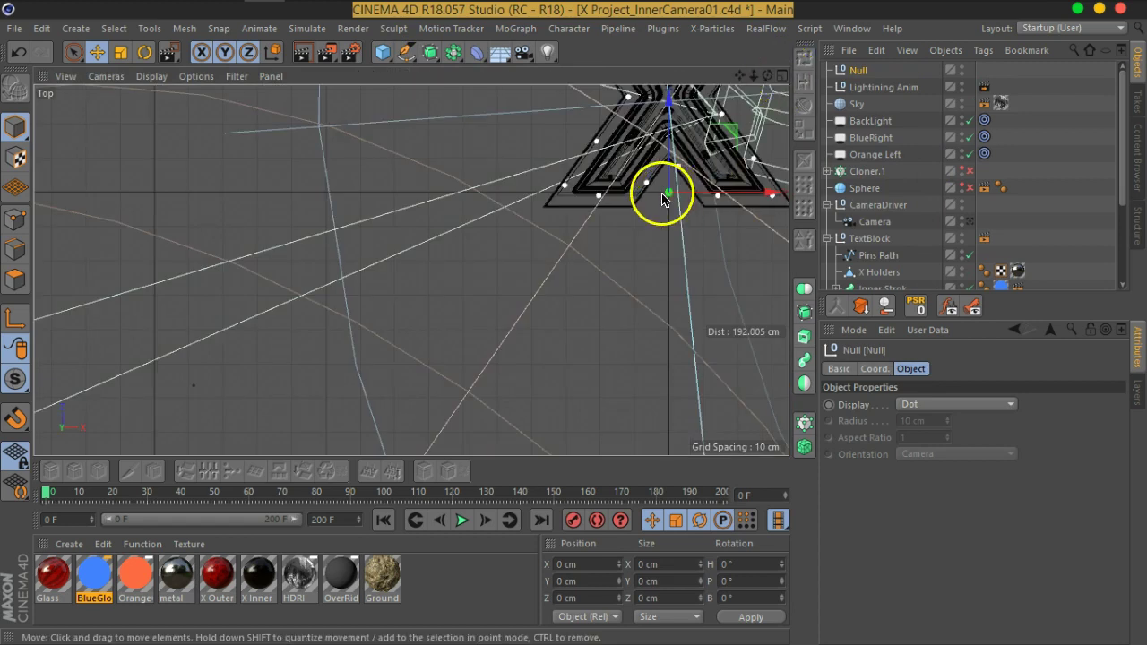
pyautogui.scroll(4, 696, 140)
pyautogui.moveTo(631, 207); pyautogui.dragTo(584, 263, button='middle')
pyautogui.moveTo(583, 263); pyautogui.dragTo(592, 170)
# - Raise the null to pipe height at about Y 44.7 cm and fine-tune it to X -0.328 cm, Z 27.984 cm
pyautogui.click(781, 76)
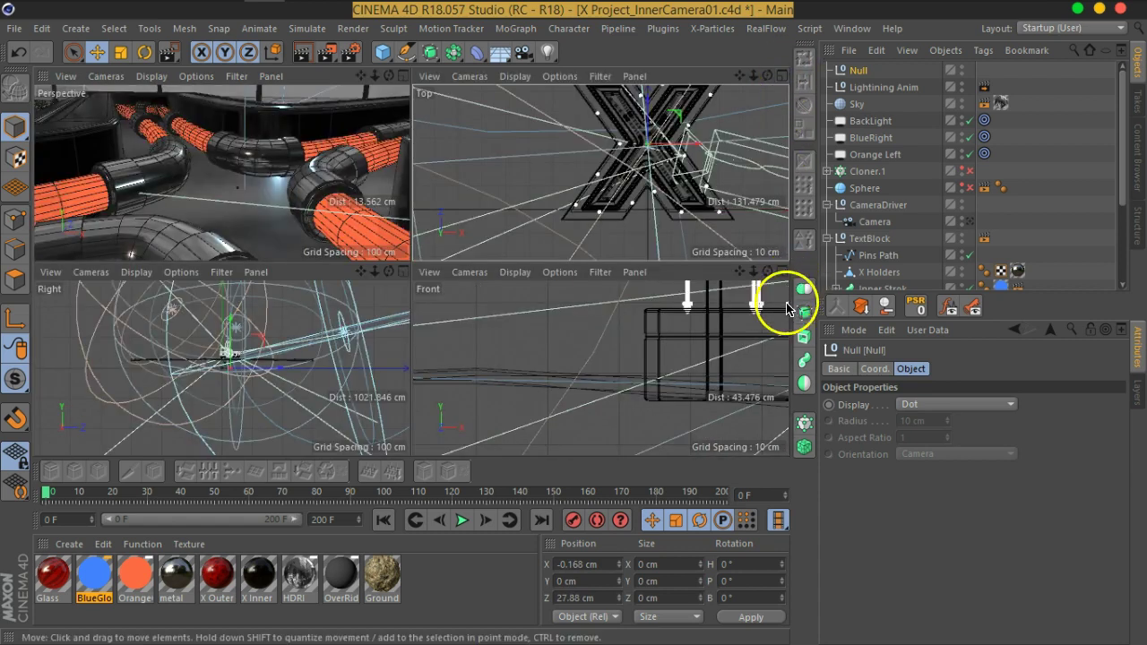
pyautogui.click(781, 272)
pyautogui.moveTo(672, 240); pyautogui.dragTo(384, 261, button='middle')
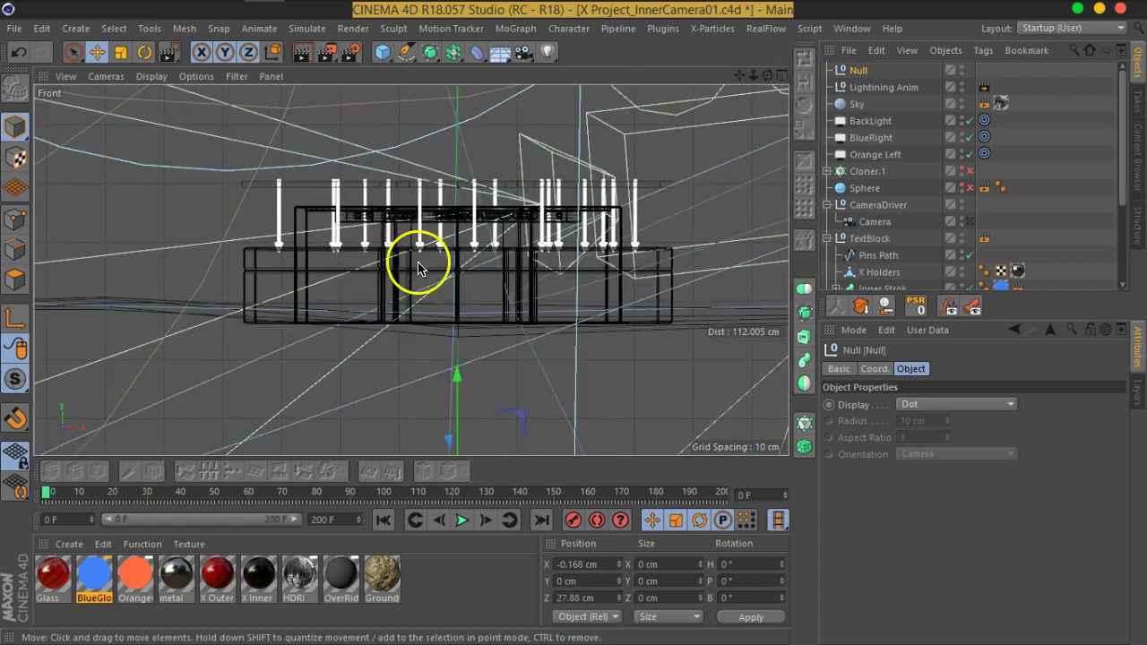
pyautogui.moveTo(458, 409); pyautogui.dragTo(479, 141)
pyautogui.scroll(3, 458, 213)
pyautogui.scroll(10, 458, 212)
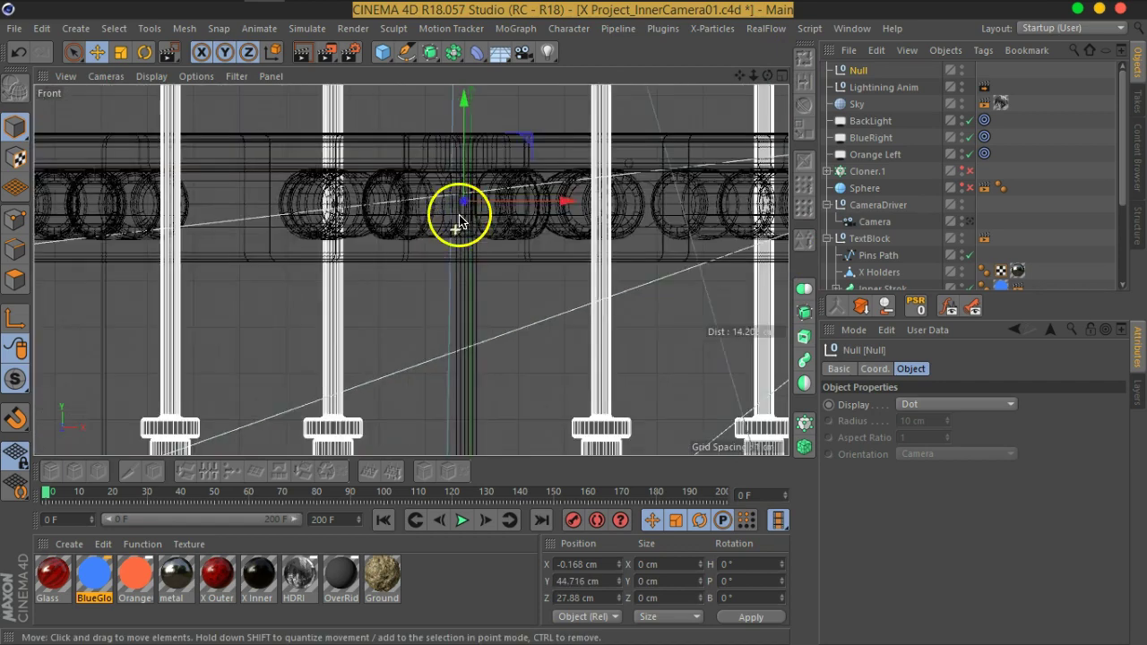
pyautogui.click(780, 76)
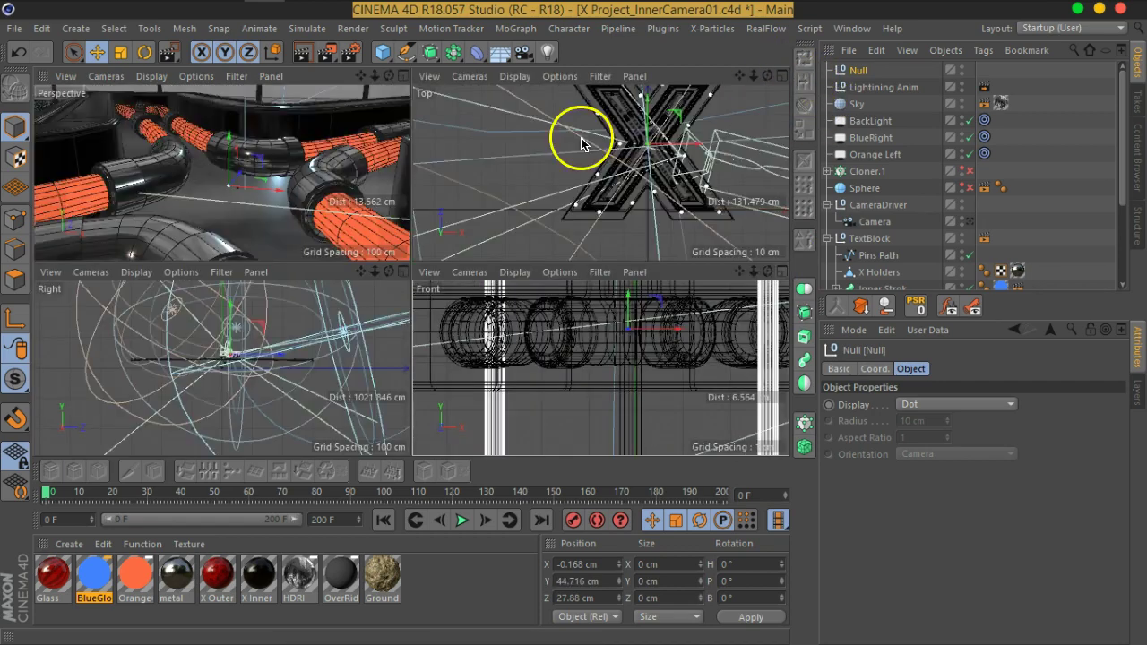
pyautogui.click(403, 77)
pyautogui.keyDown('alt'); pyautogui.moveTo(525, 302); pyautogui.dragTo(474, 320); pyautogui.keyUp('alt')
# - Rename the null as "Ball Anim" and copy the External Compositing tag from Lightining Anim onto it
pyautogui.doubleClick(853, 70)
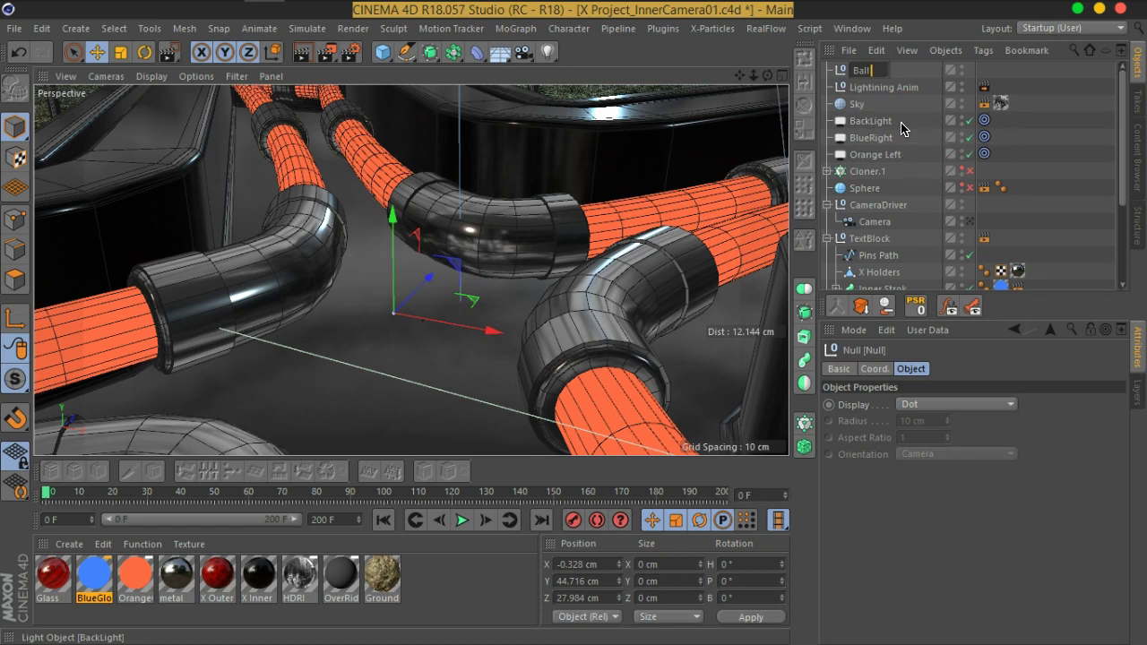
pyautogui.write('Ball Anim')
pyautogui.press('Return')
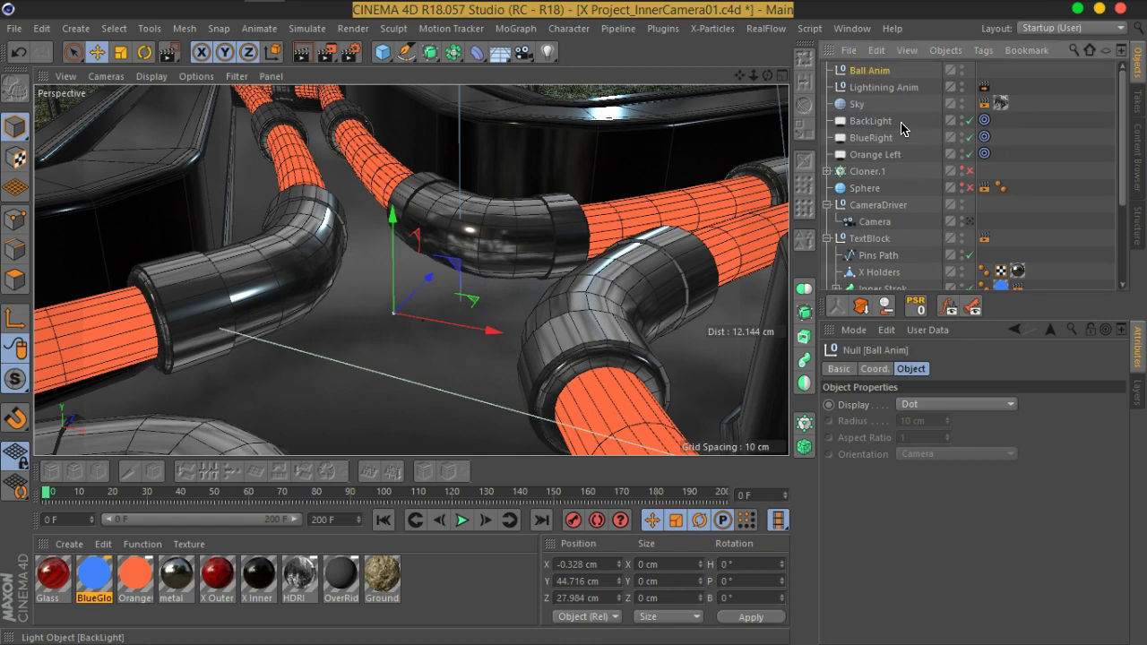
pyautogui.keyDown('ctrl'); pyautogui.moveTo(985, 88); pyautogui.dragTo(985, 72); pyautogui.keyUp('ctrl')
pyautogui.click(1037, 154)
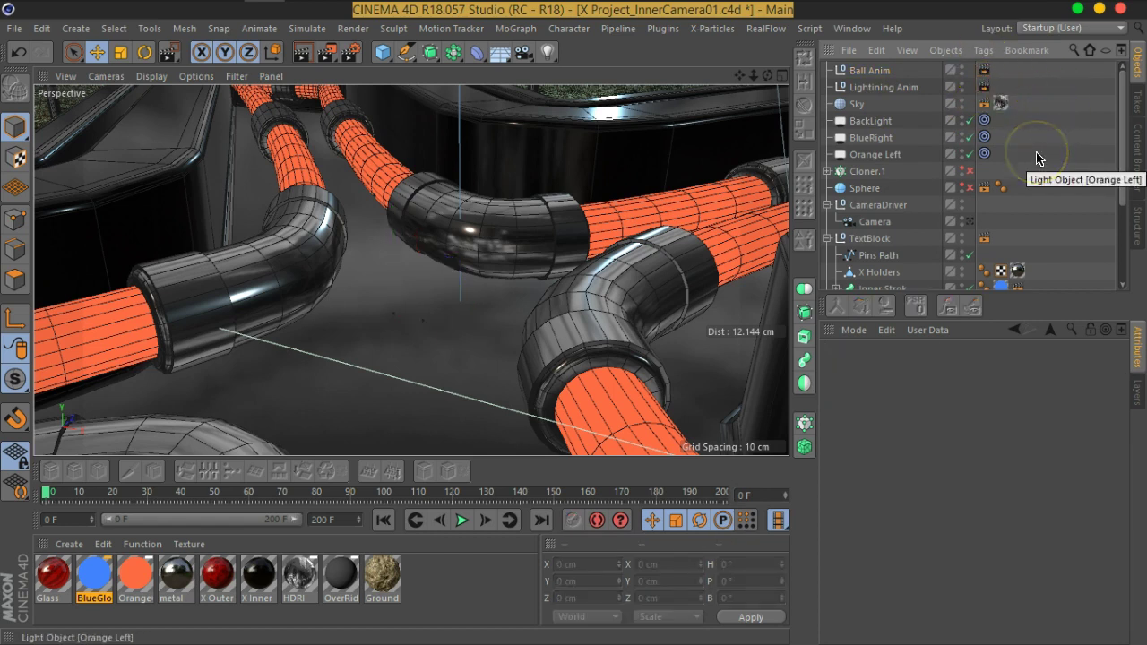
# - Set the Ball Anim null's rotation order to XYZ, and deselect it
pyautogui.click(869, 71)
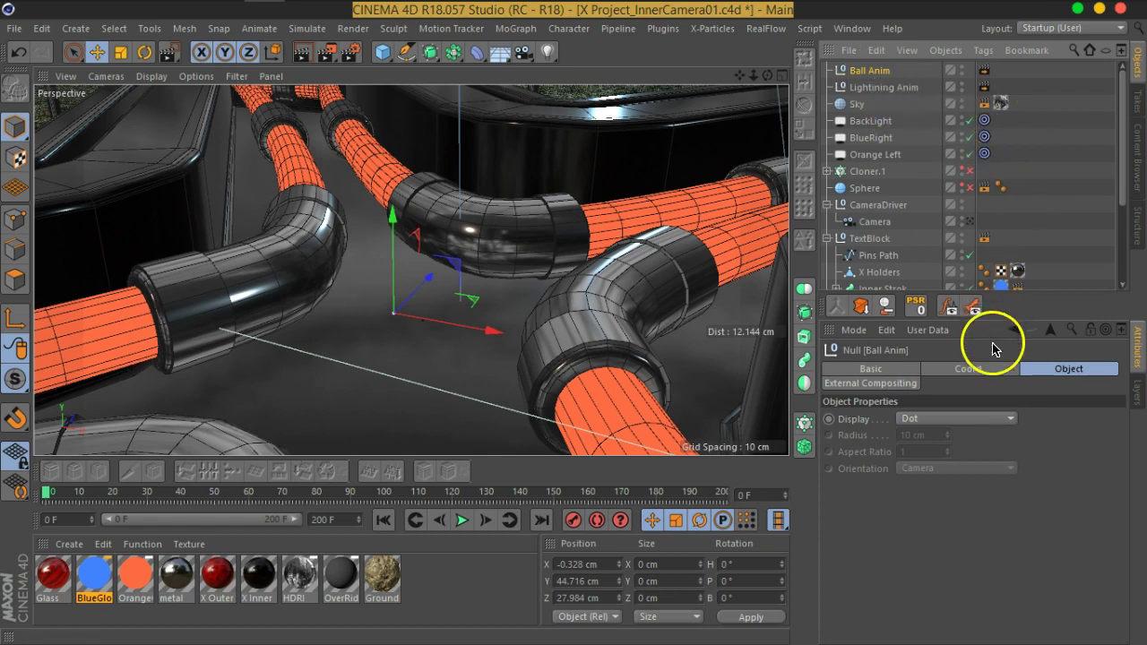
pyautogui.click(966, 369)
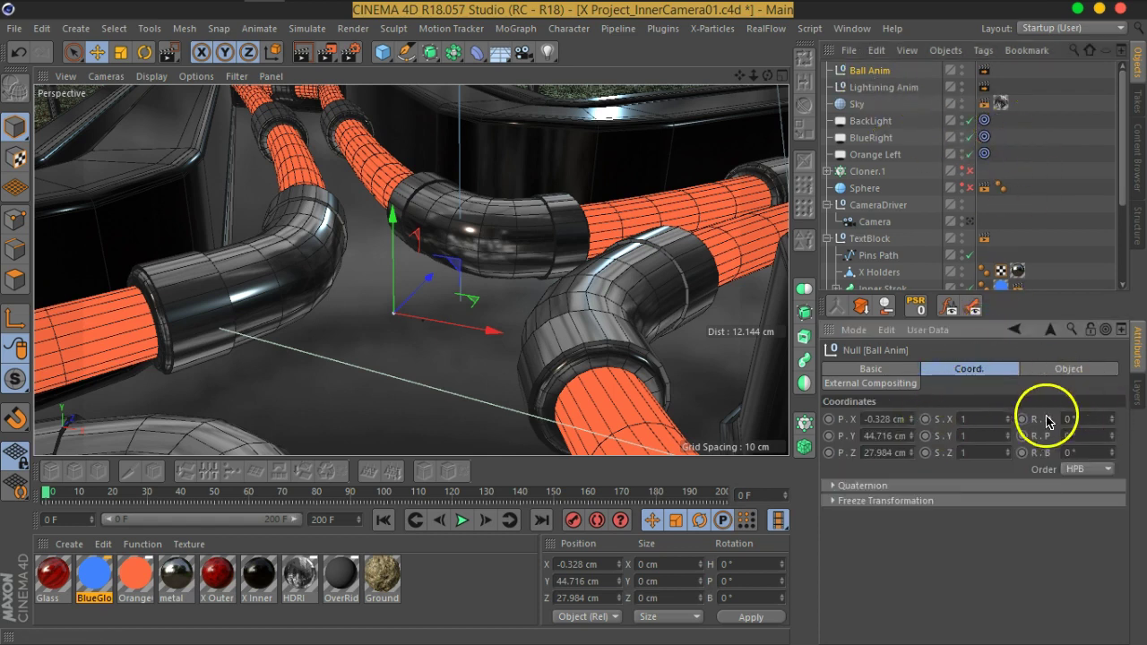
pyautogui.click(1080, 469)
pyautogui.click(1075, 509)
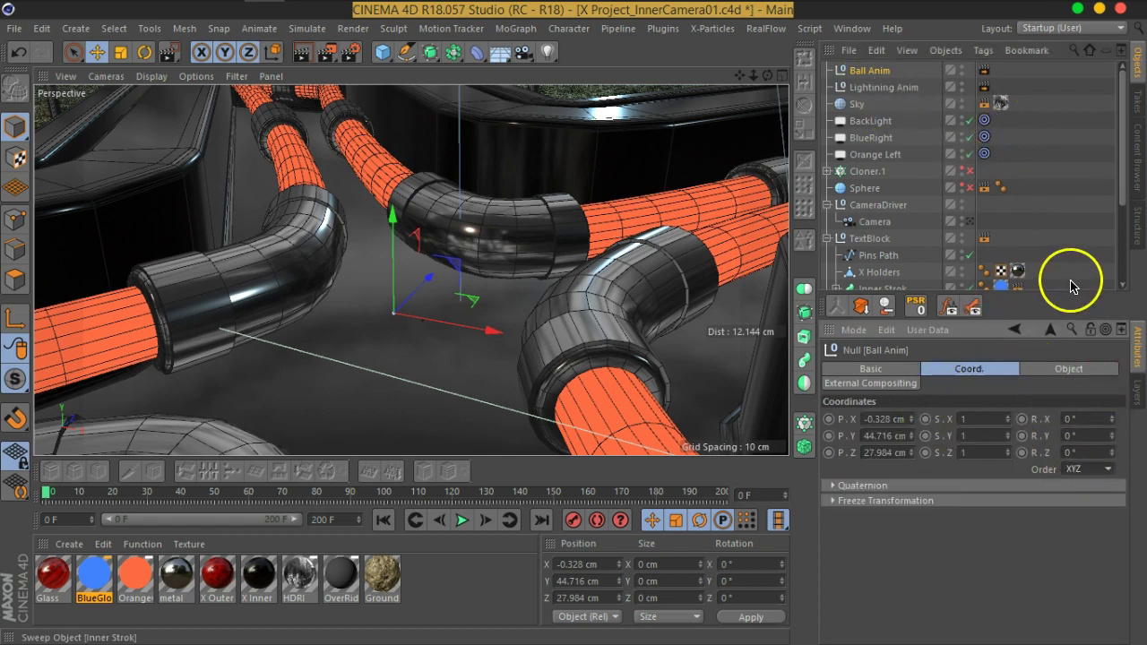
pyautogui.click(1070, 281)
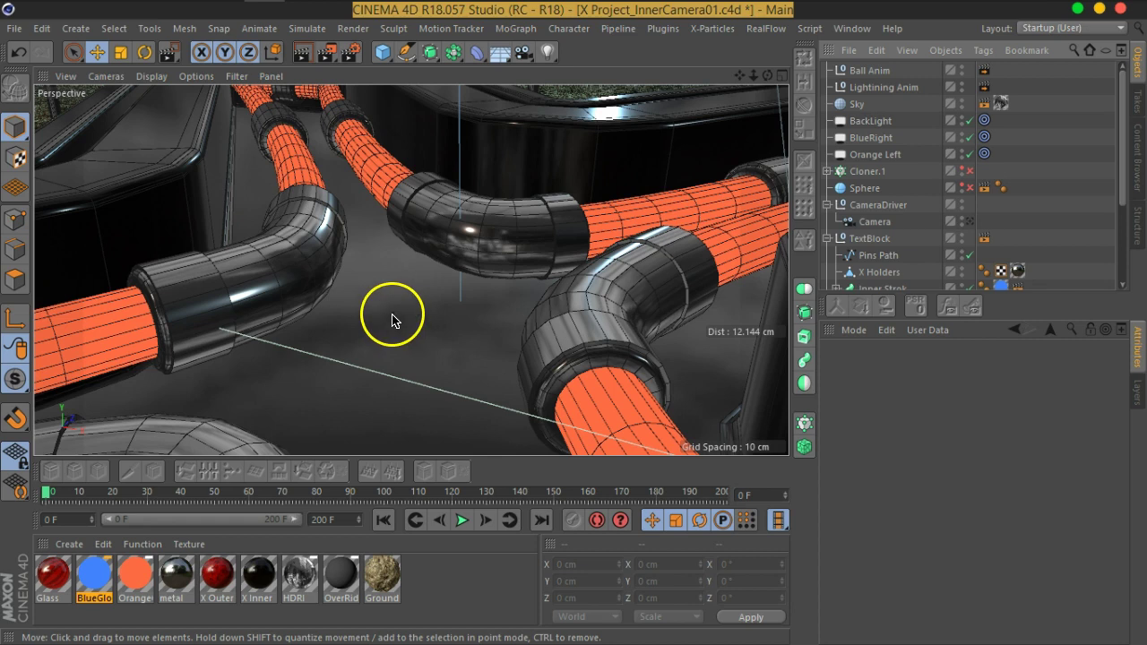
# - Display the Ball Anim null as a sphere with ZY orientation and a 3 cm radius
pyautogui.click(869, 70)
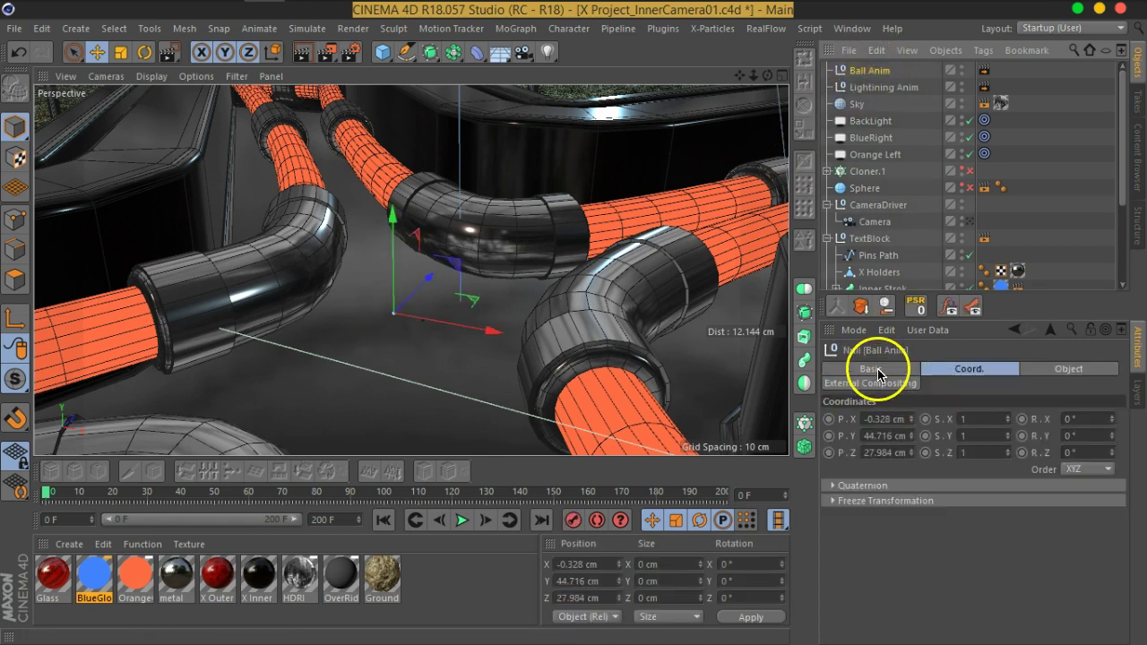
pyautogui.click(1075, 369)
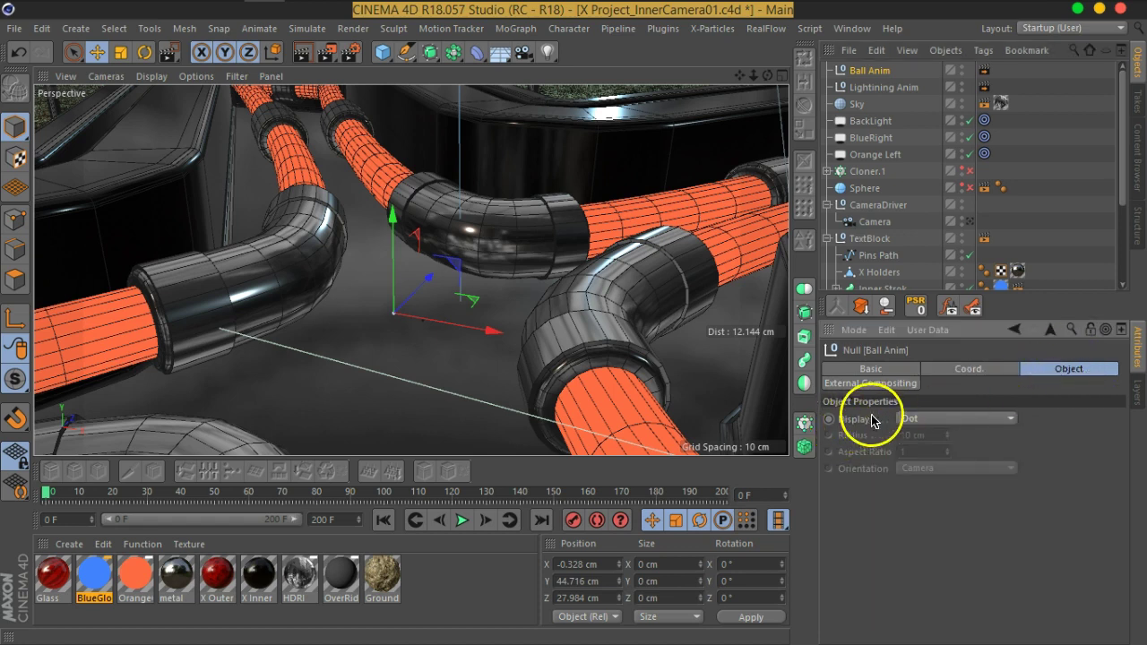
pyautogui.click(959, 419)
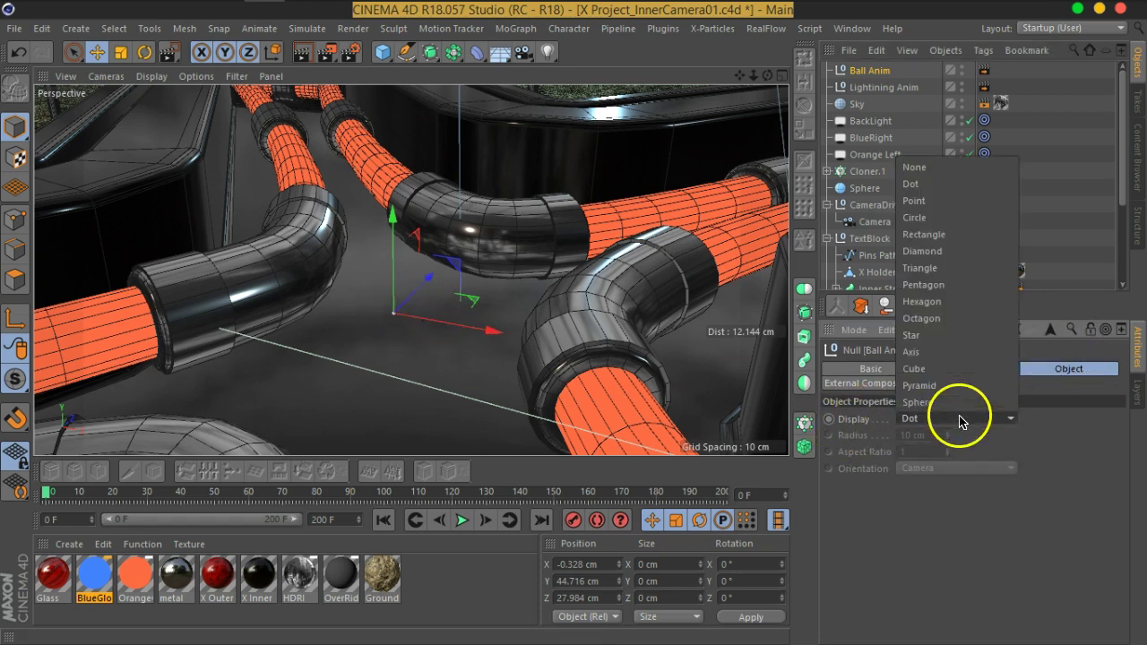
pyautogui.click(941, 401)
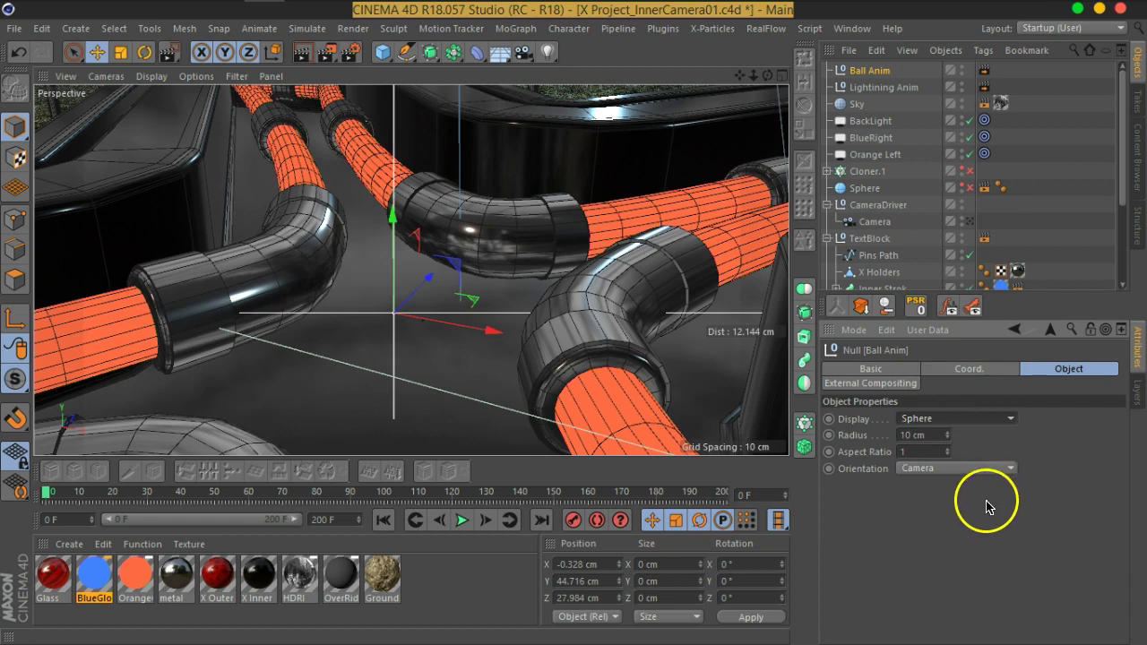
pyautogui.click(939, 471)
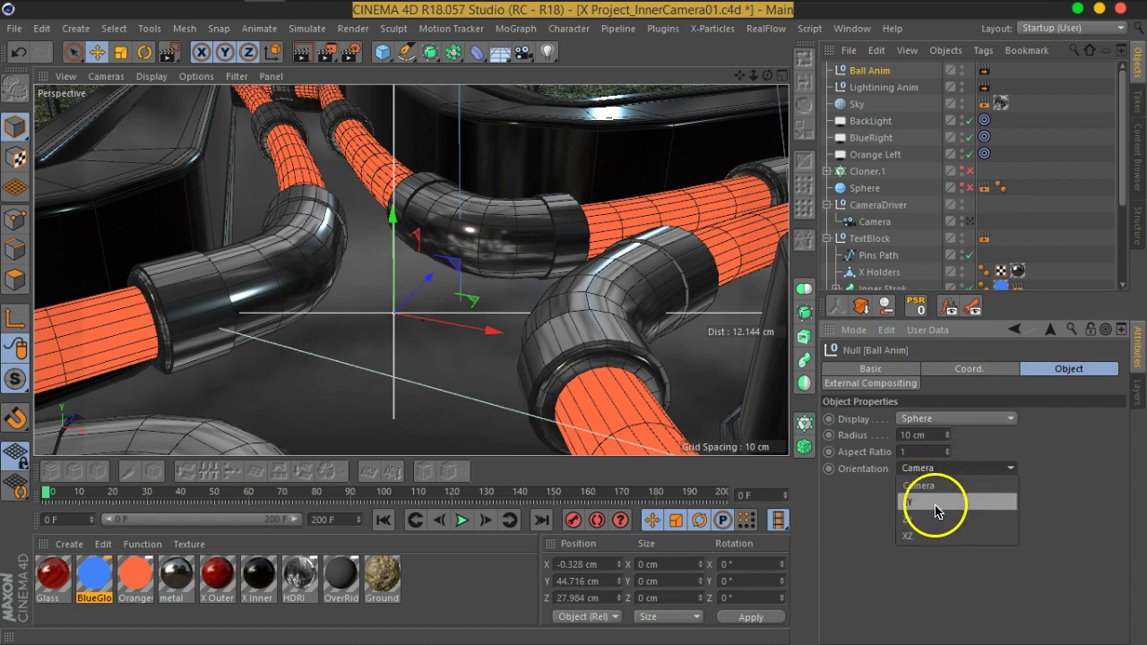
pyautogui.click(936, 532)
pyautogui.moveTo(950, 437); pyautogui.dragTo(954, 467)
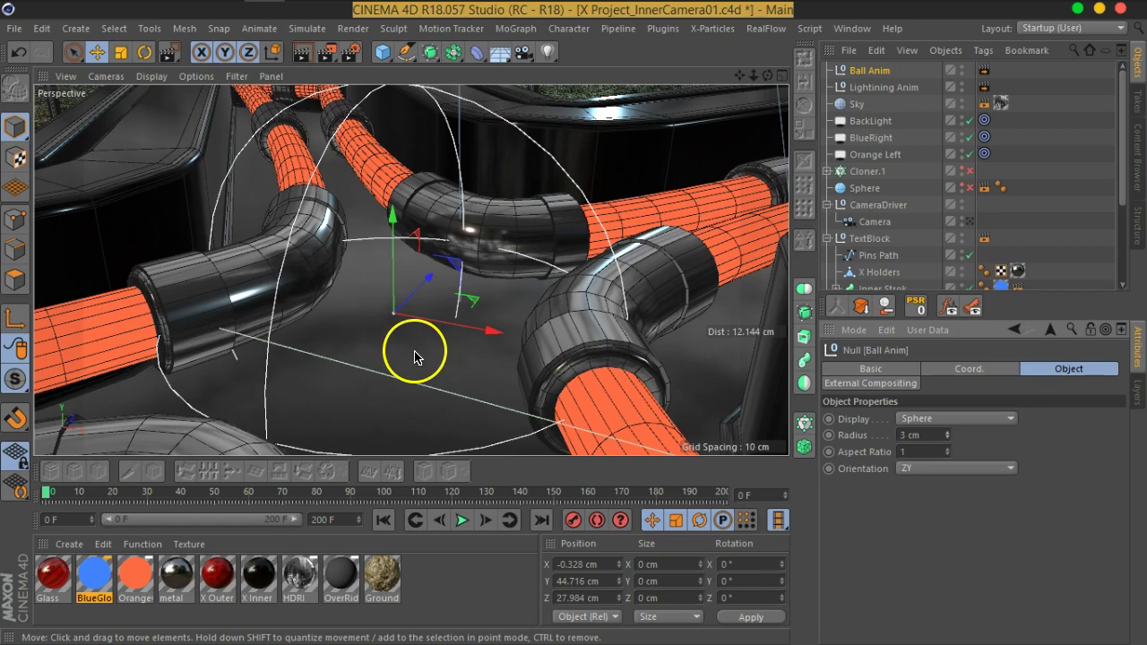
# - Give the Lightining Anim null a sphere display with ZY orientation and a radius of 3 cm
pyautogui.keyDown('alt'); pyautogui.moveTo(421, 343); pyautogui.dragTo(358, 332); pyautogui.keyUp('alt')
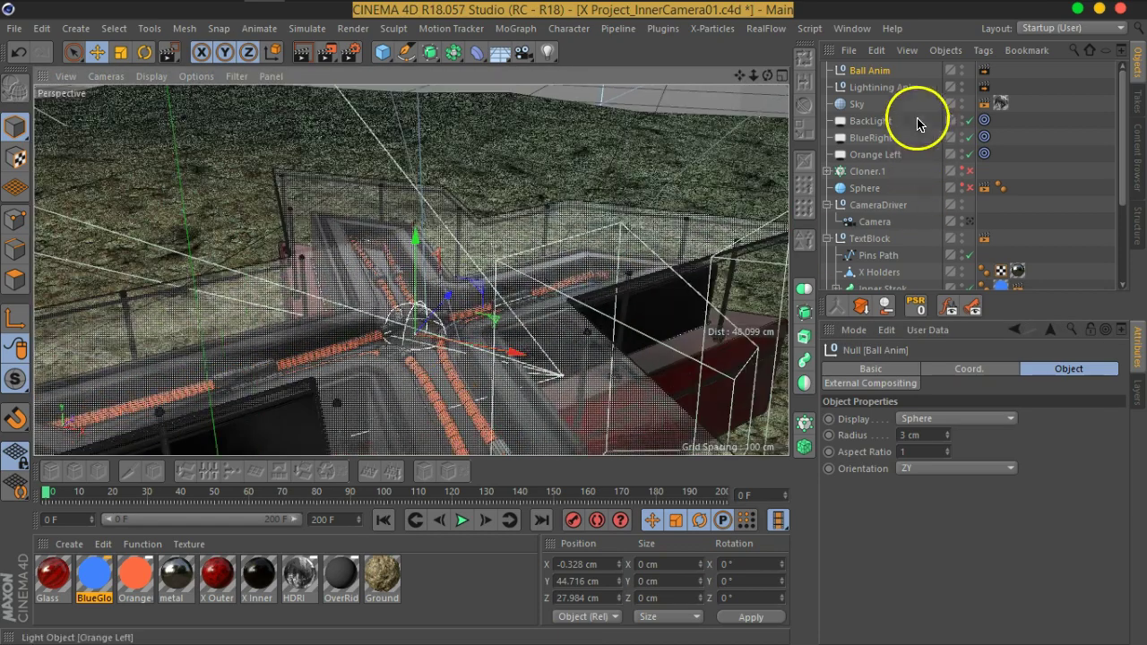
pyautogui.click(892, 93)
pyautogui.click(961, 418)
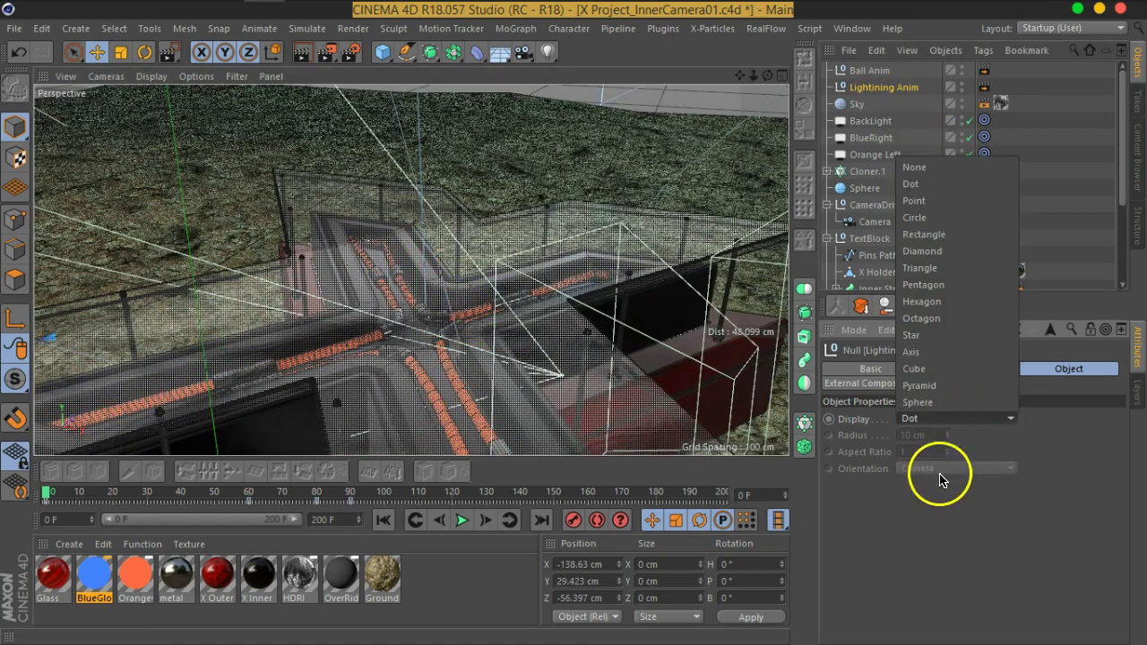
pyautogui.click(927, 402)
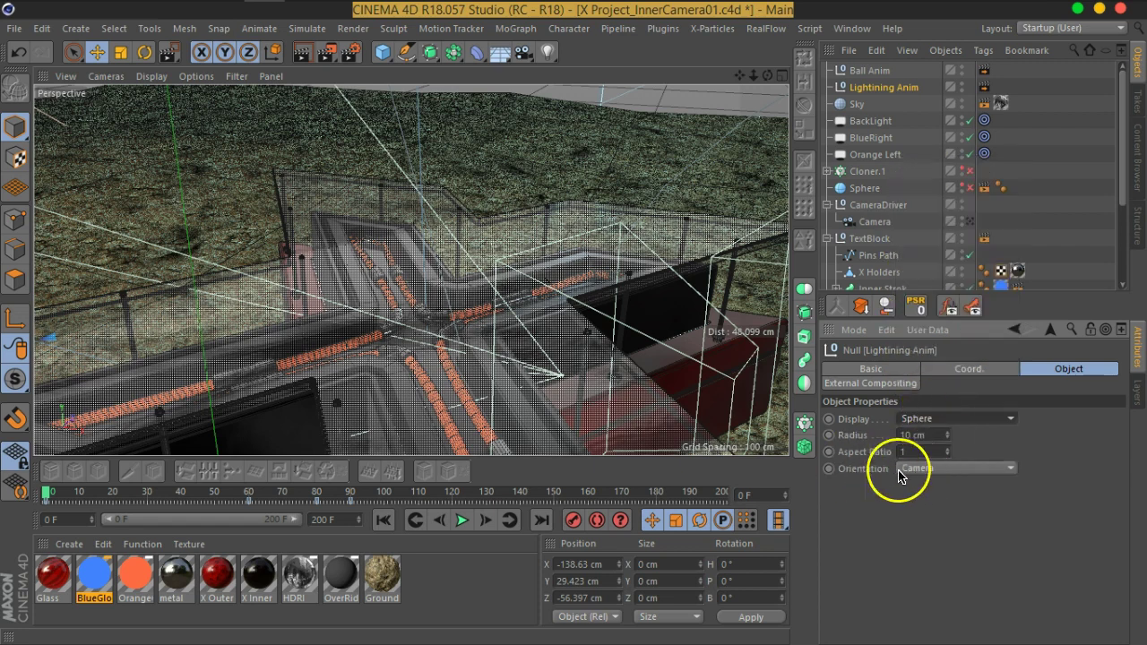
pyautogui.click(899, 472)
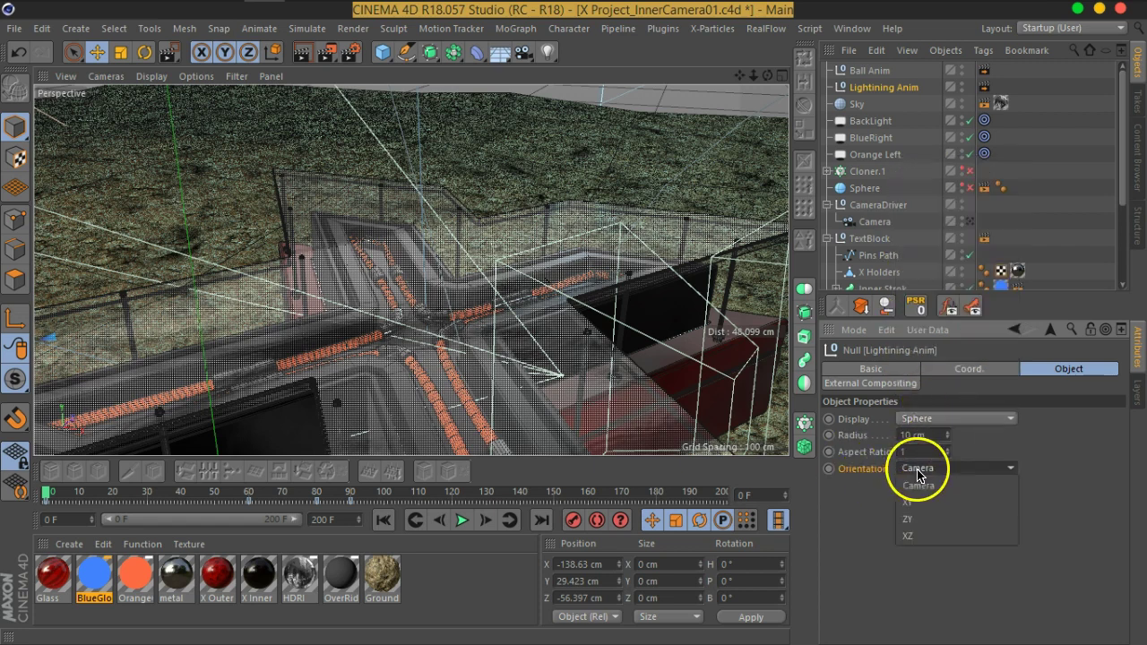
pyautogui.click(935, 520)
pyautogui.keyDown('alt'); pyautogui.moveTo(505, 340); pyautogui.dragTo(428, 302); pyautogui.keyUp('alt')
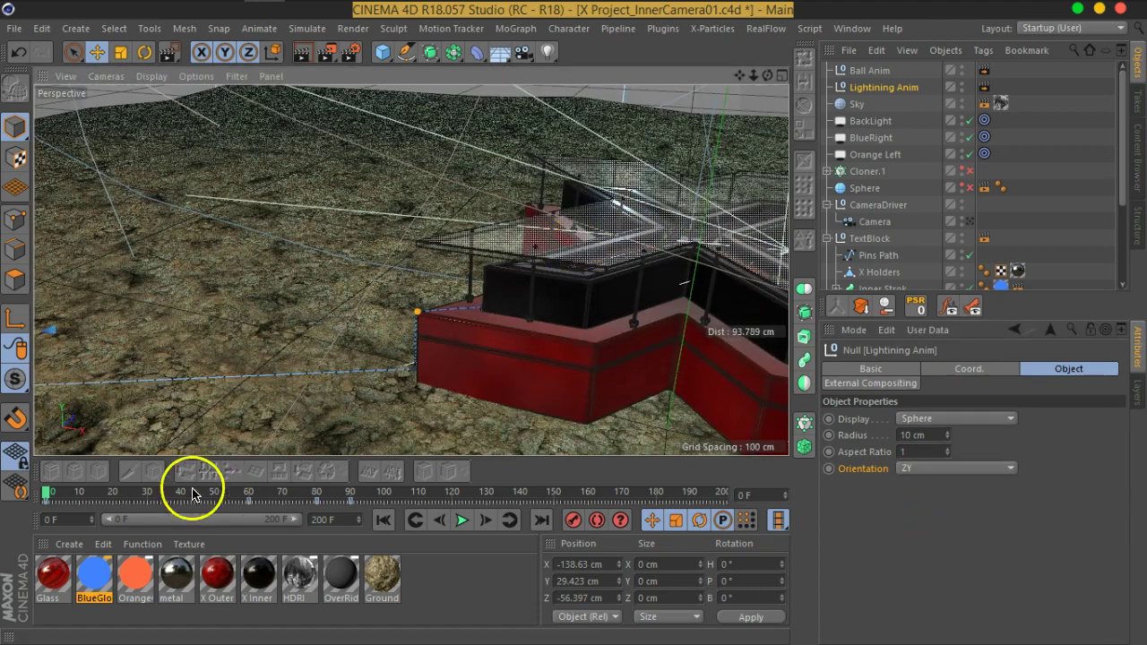
pyautogui.click(899, 435)
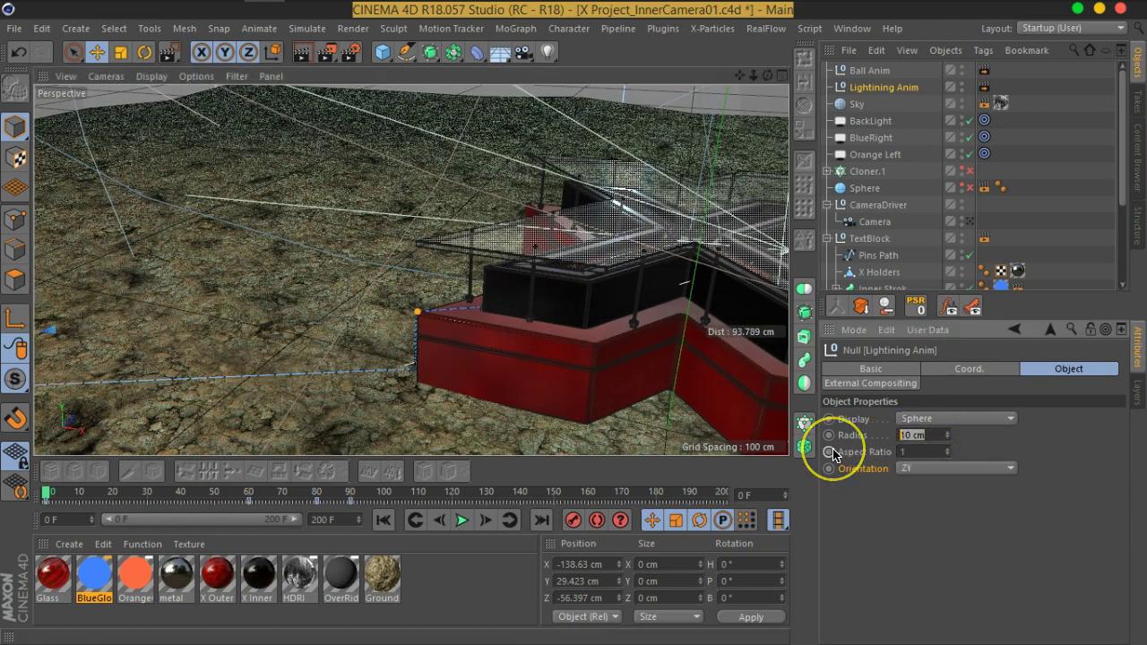
pyautogui.moveTo(50, 502); pyautogui.dragTo(19, 518)
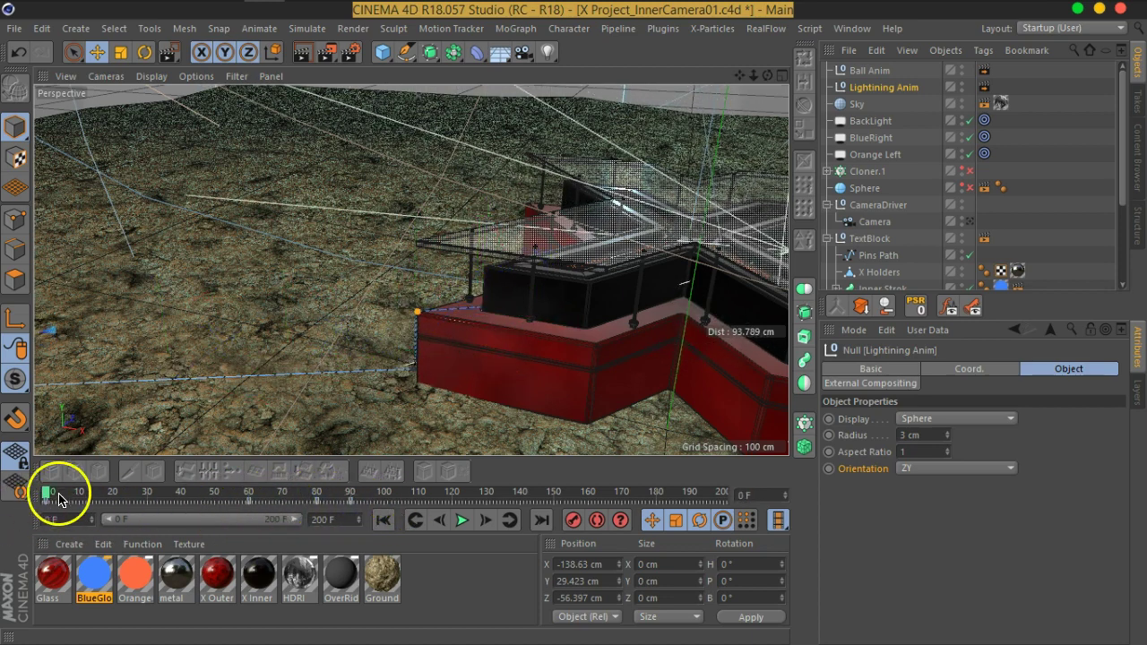
# - Duplicate the Ball Anim null and rename the copy as "XAnim.1"
pyautogui.keyDown('alt'); pyautogui.moveTo(560, 312); pyautogui.dragTo(528, 229); pyautogui.keyUp('alt')
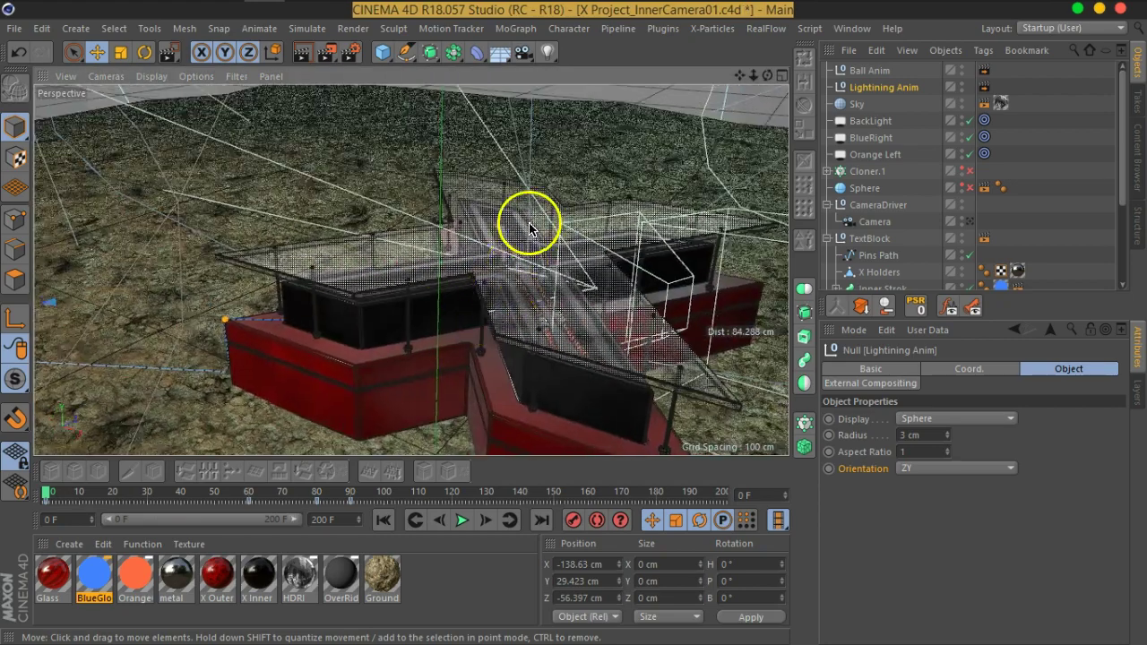
pyautogui.scroll(3, 528, 228)
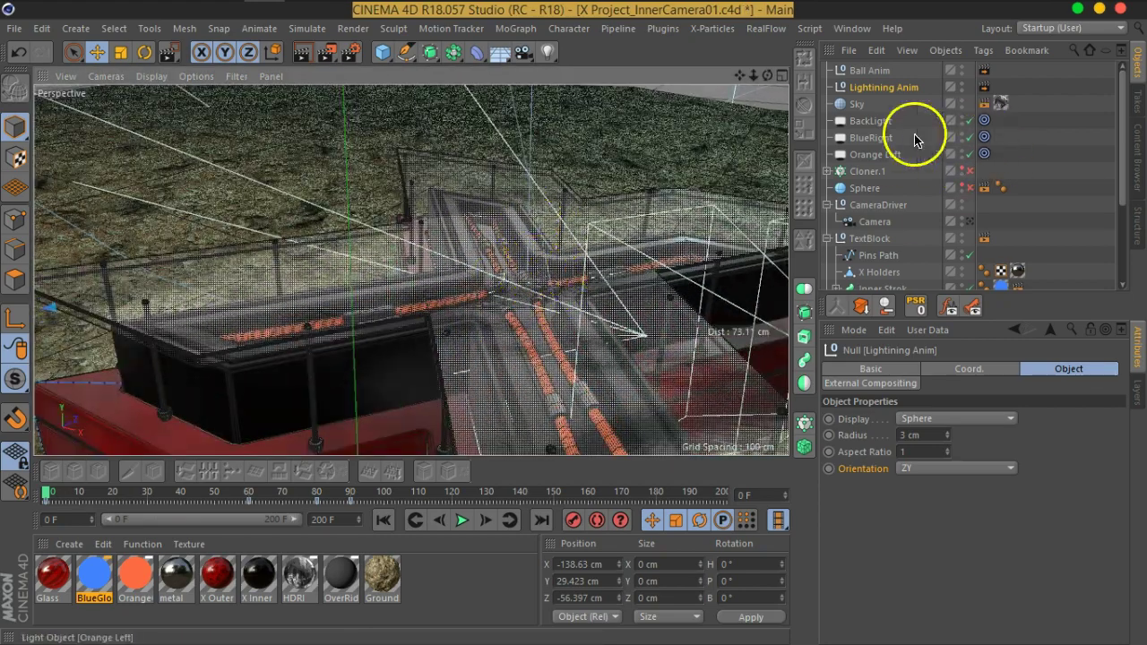
pyautogui.click(865, 71)
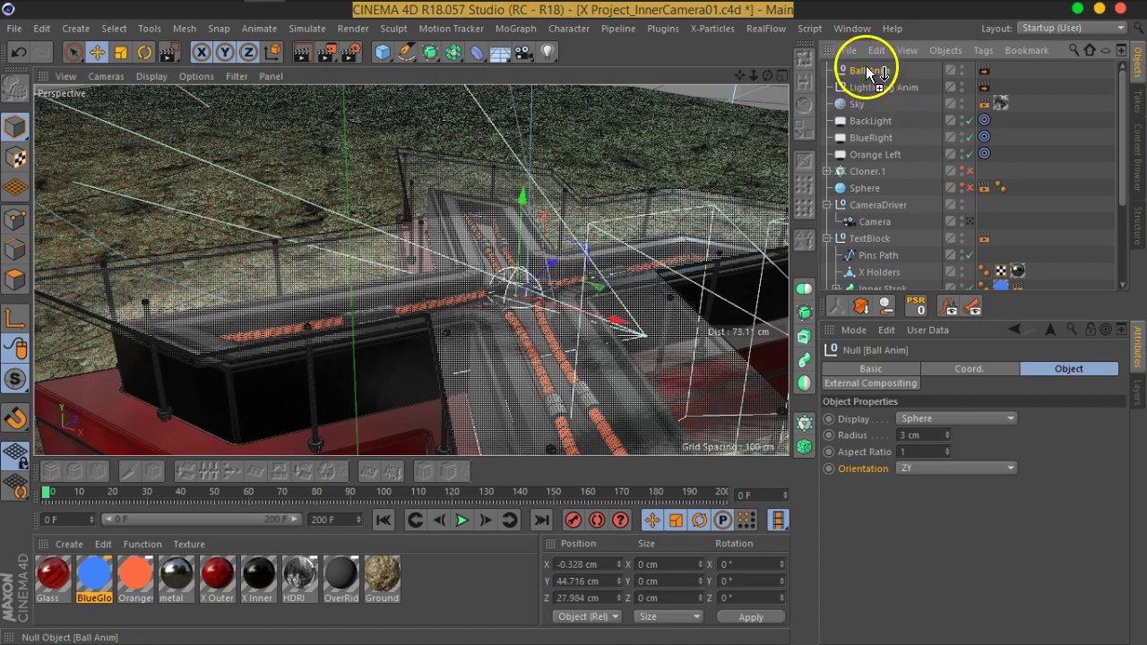
pyautogui.keyDown('ctrl'); pyautogui.moveTo(867, 72); pyautogui.dragTo(874, 77); pyautogui.keyUp('ctrl')
pyautogui.doubleClick(874, 71)
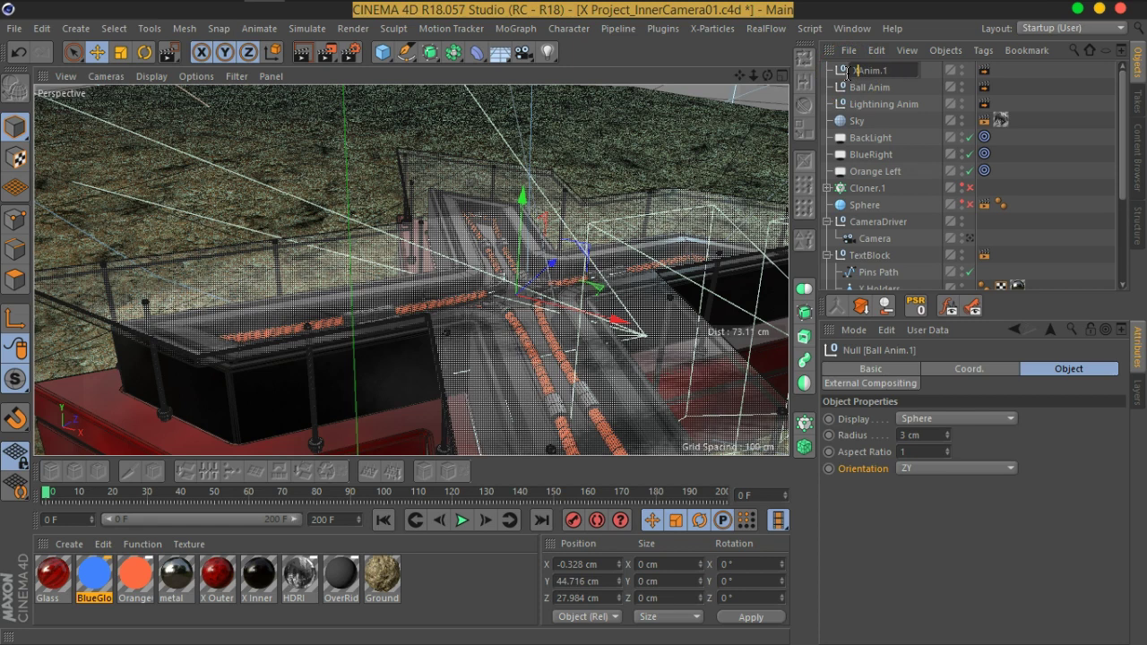
pyautogui.press('Return')
pyautogui.doubleClick(871, 72)
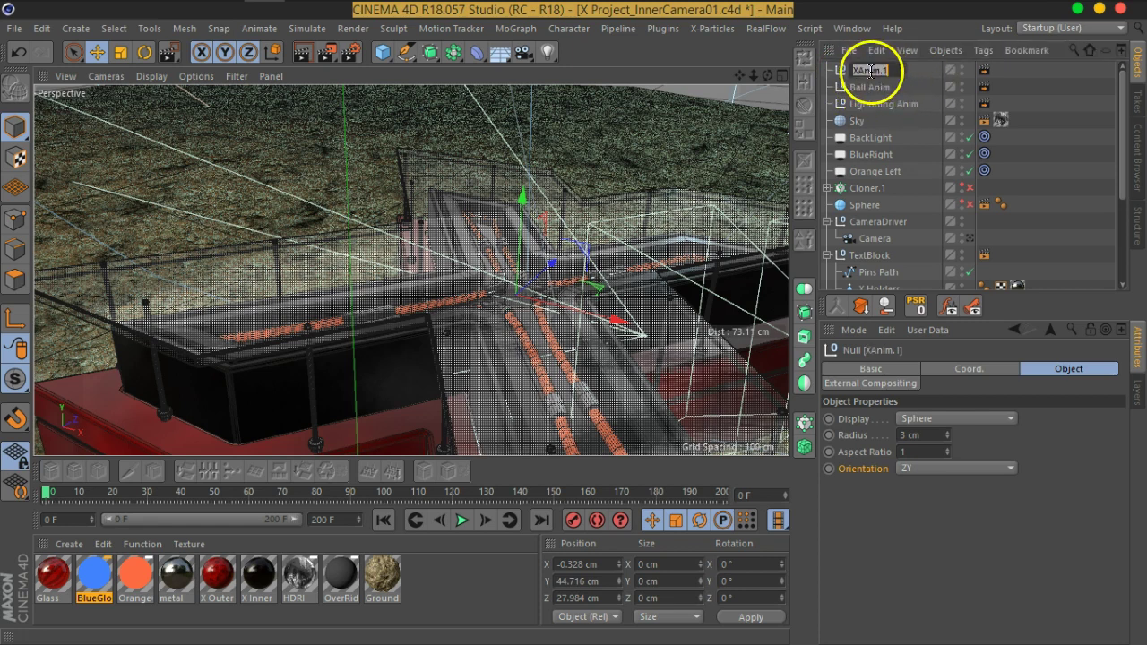
pyautogui.press('Return')
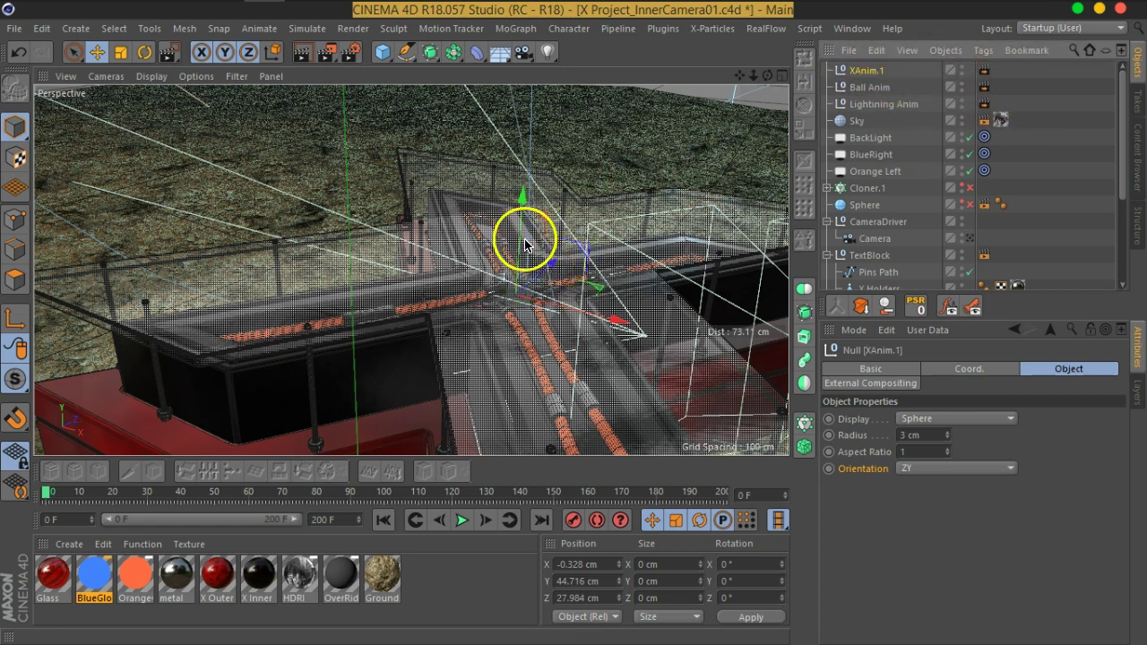
# - Raise the XAnim.1 null straight up above the X to about Y 50.6 cm, and compare it with the Ball Anim null
pyautogui.click(781, 76)
pyautogui.click(781, 272)
pyautogui.scroll(-3, 573, 248)
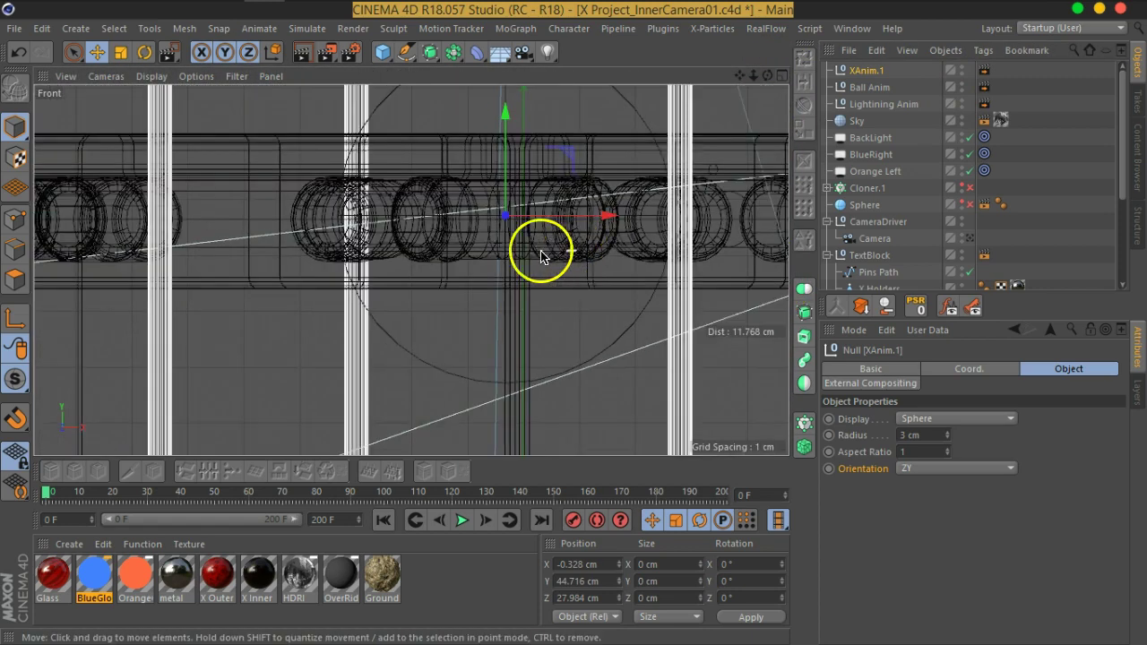
pyautogui.scroll(3, 509, 229)
pyautogui.moveTo(515, 223); pyautogui.dragTo(529, 143)
pyautogui.click(782, 77)
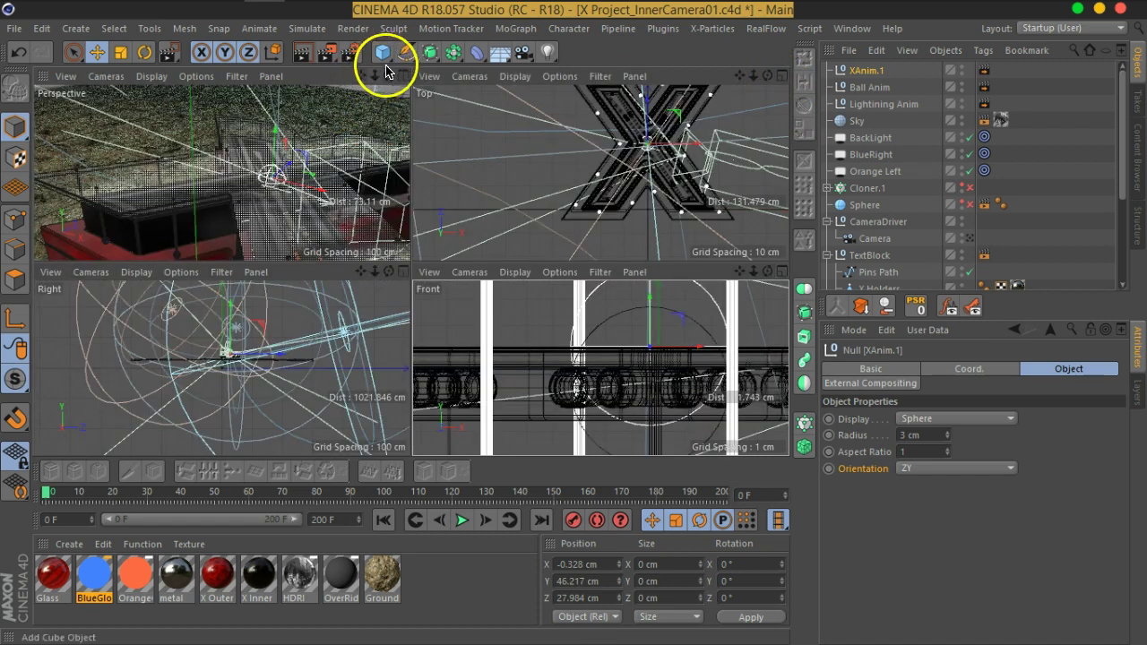
pyautogui.click(402, 77)
pyautogui.keyDown('alt'); pyautogui.moveTo(466, 269); pyautogui.dragTo(499, 248); pyautogui.keyUp('alt')
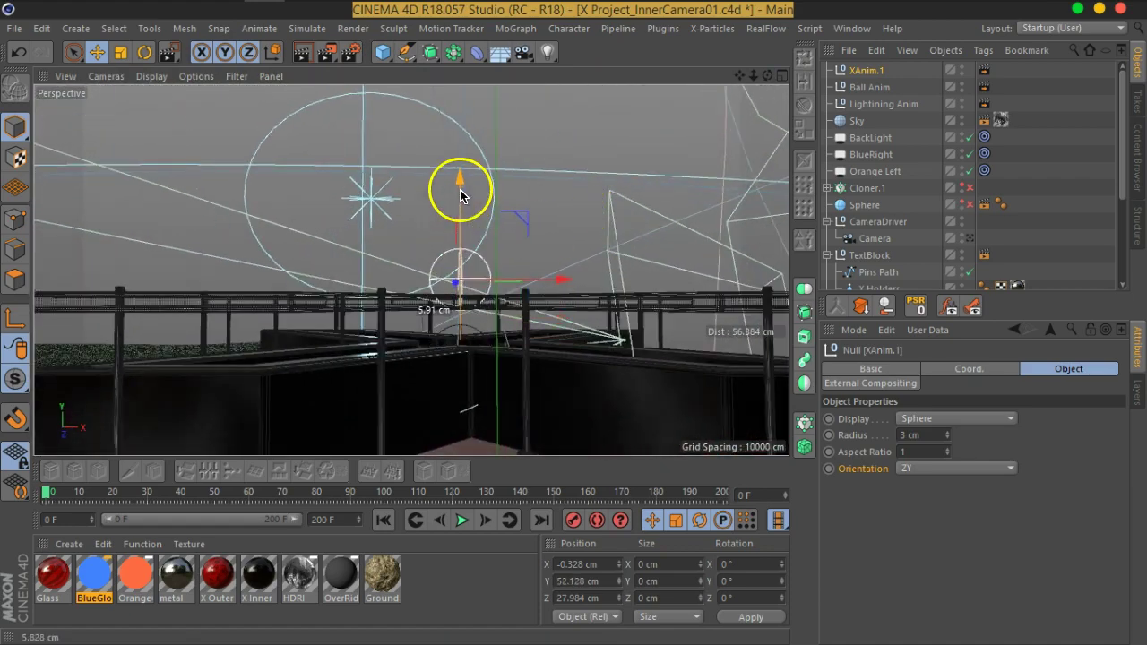
pyautogui.keyDown('alt'); pyautogui.moveTo(468, 236); pyautogui.dragTo(422, 243); pyautogui.keyUp('alt')
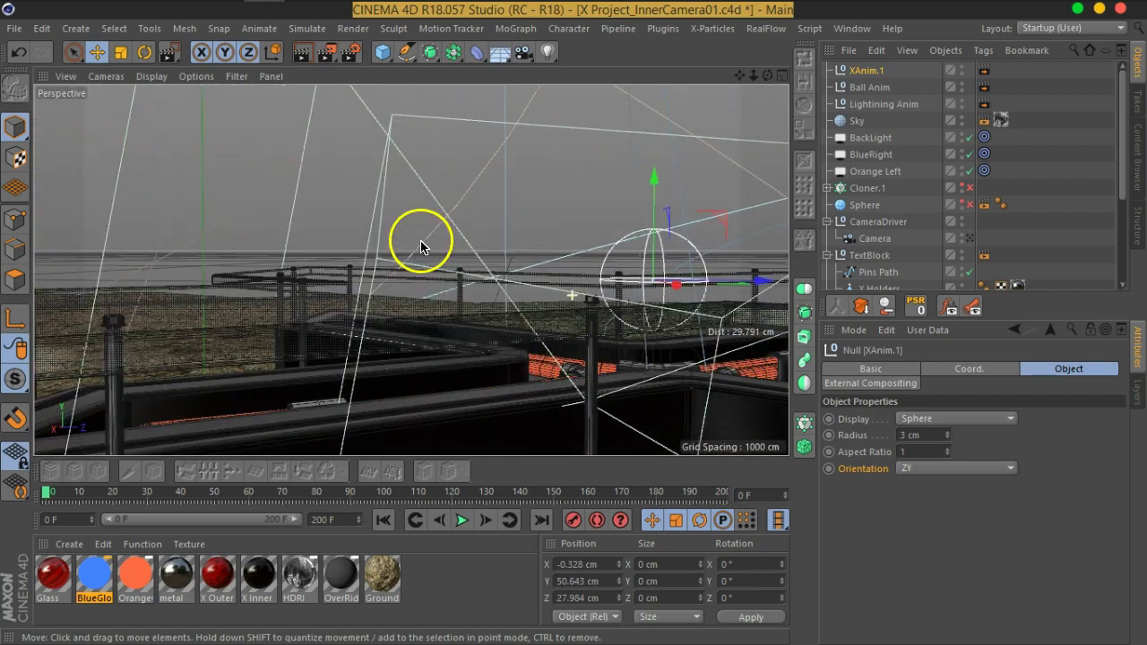
pyautogui.click(856, 87)
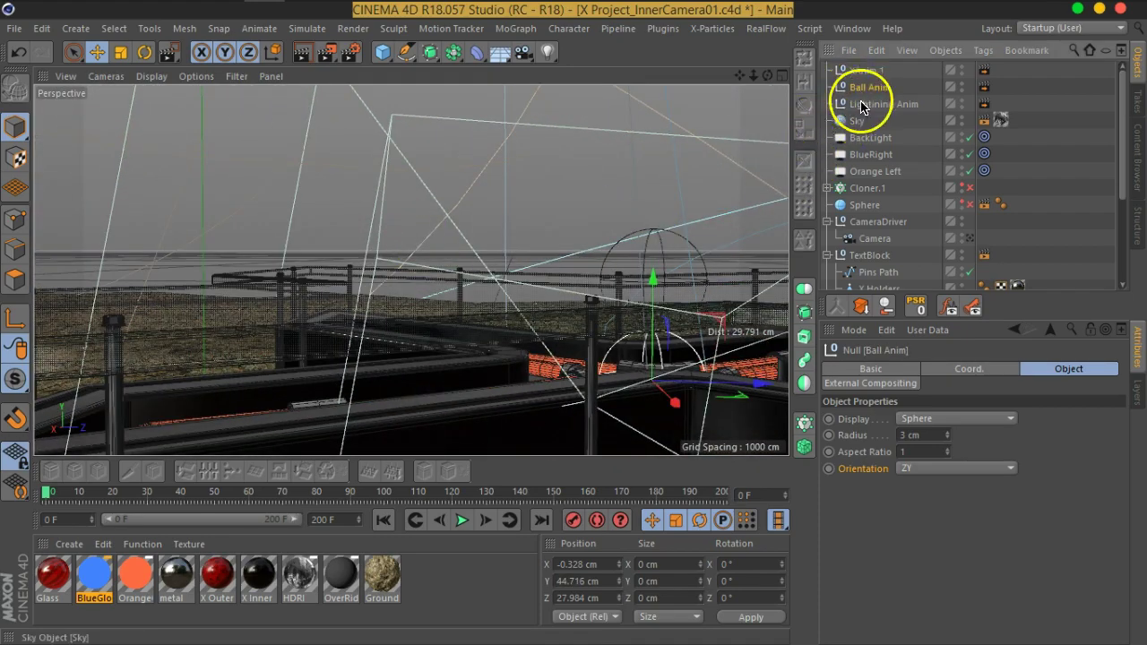
pyautogui.keyDown('alt'); pyautogui.moveTo(512, 367); pyautogui.dragTo(518, 311); pyautogui.keyUp('alt')
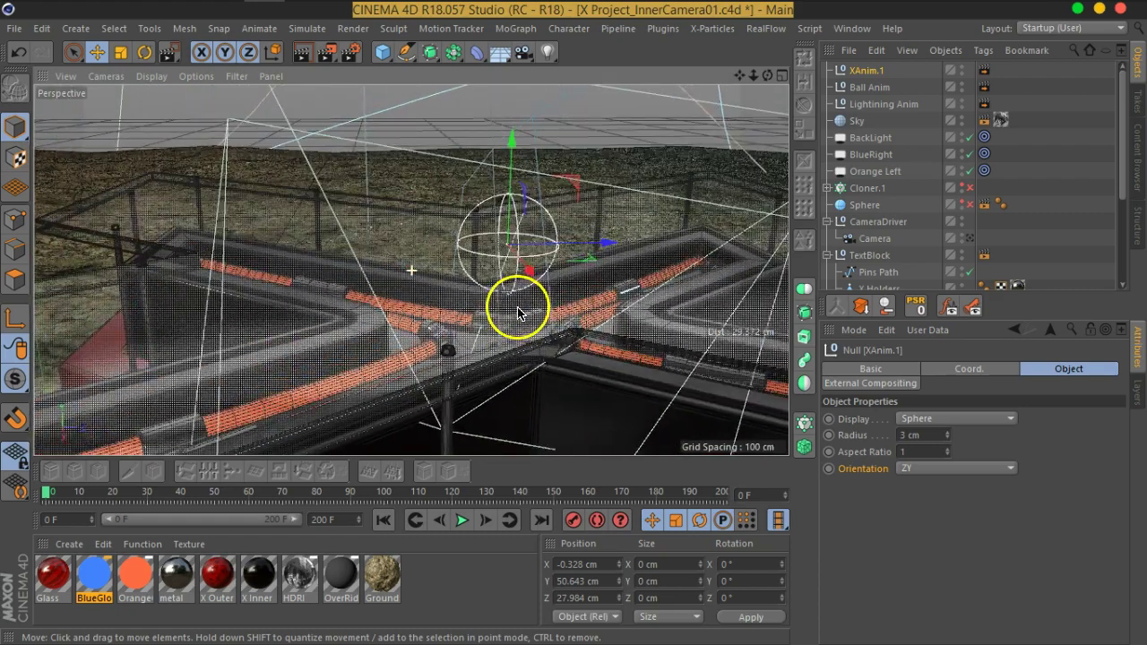
# - Fine-tune the XAnim.1 null's height in the Right view to about Y 50.468 cm, near the post tops
pyautogui.click(780, 76)
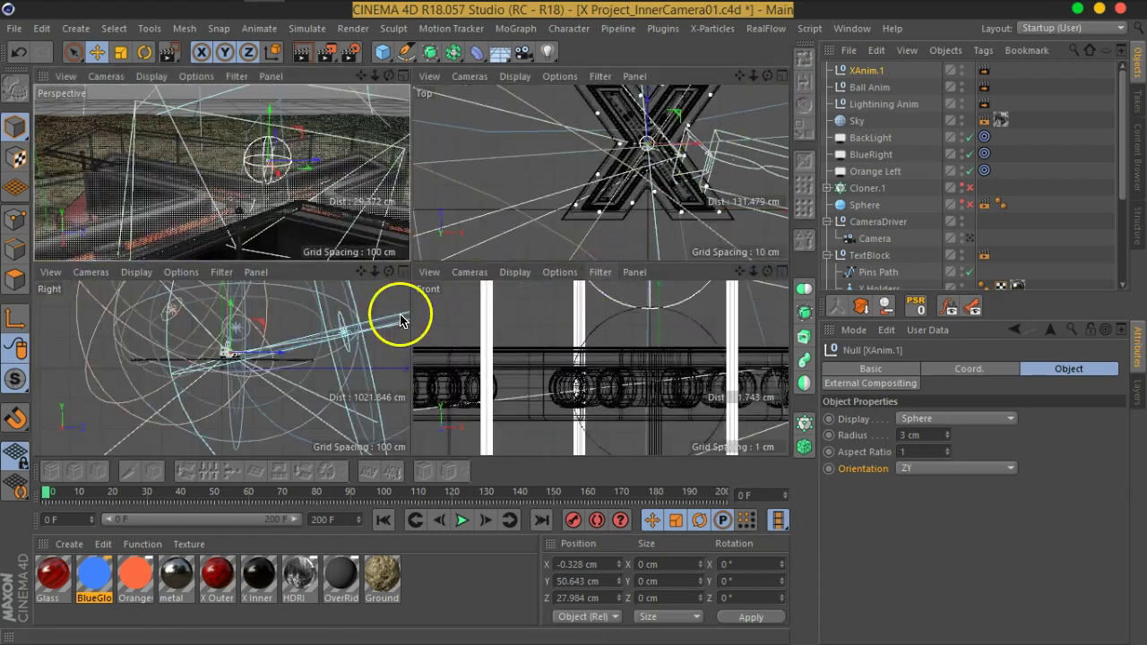
pyautogui.middleClick(395, 292)
pyautogui.scroll(8, 417, 238)
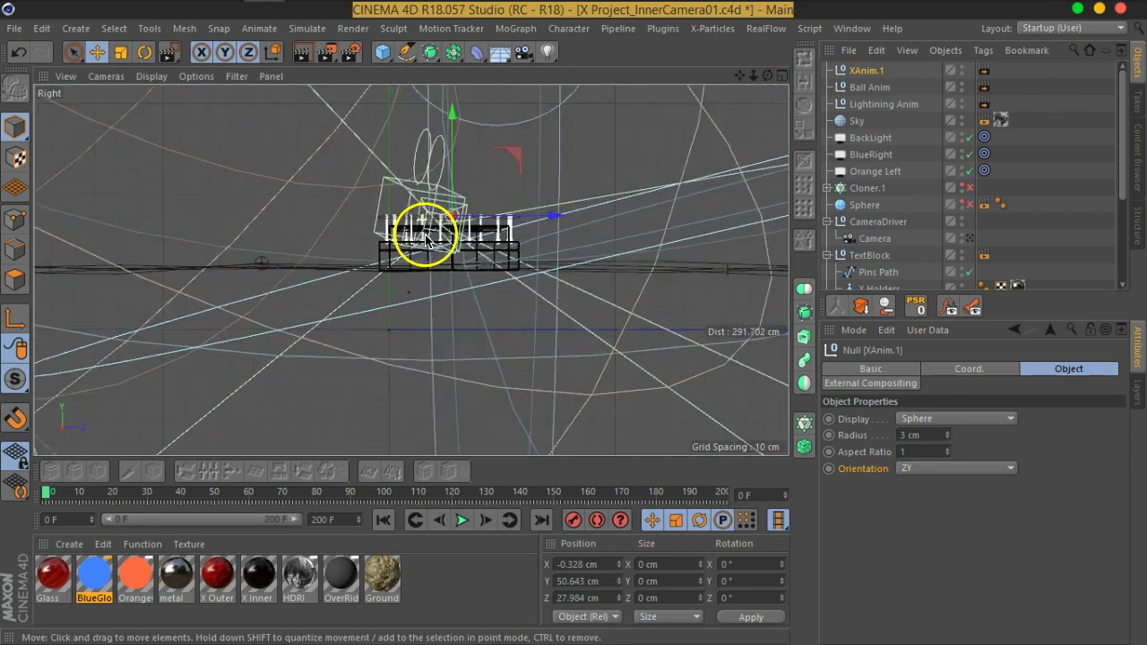
pyautogui.scroll(7, 441, 221)
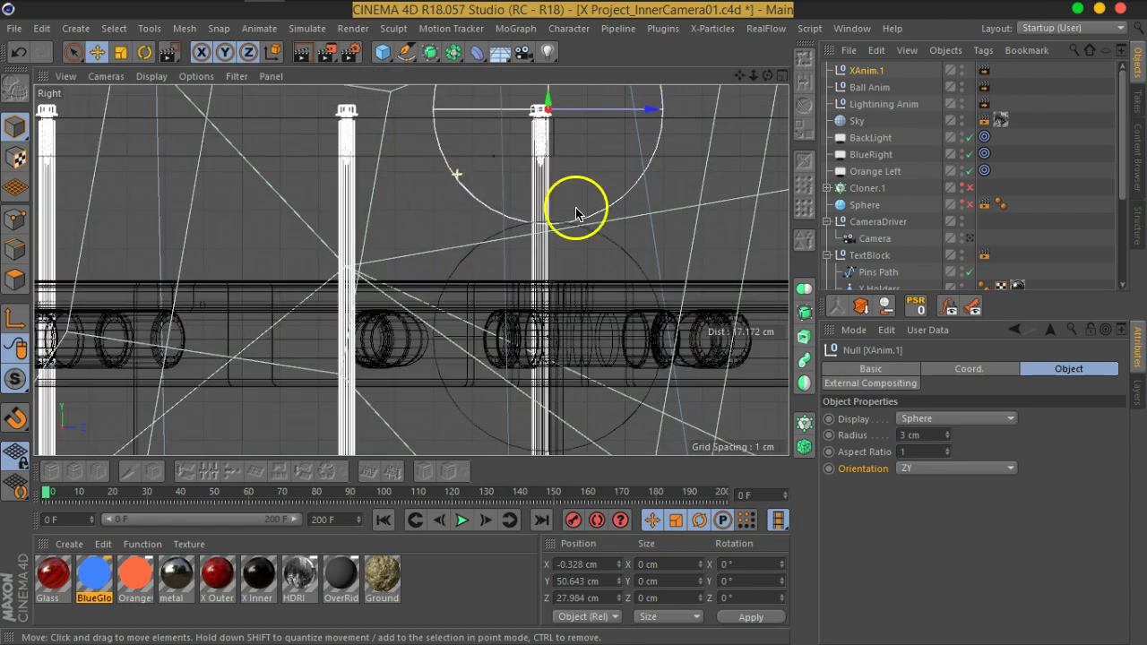
pyautogui.keyDown('alt'); pyautogui.moveTo(627, 213); pyautogui.dragTo(540, 284, button='middle'); pyautogui.keyUp('alt')
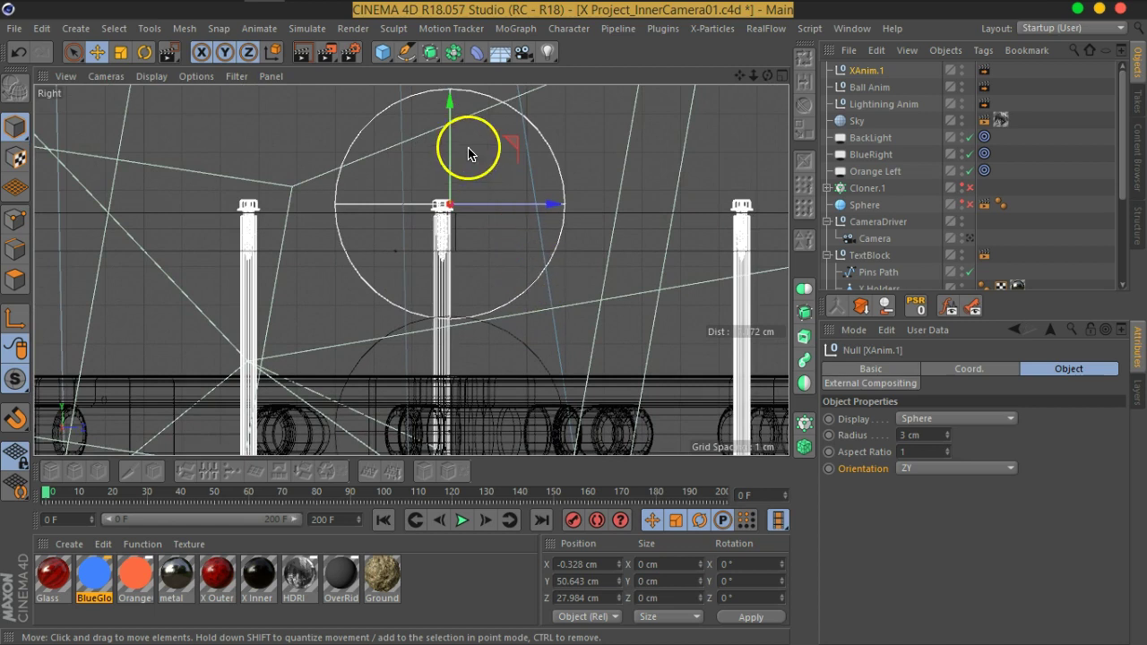
pyautogui.moveTo(454, 120); pyautogui.dragTo(450, 139)
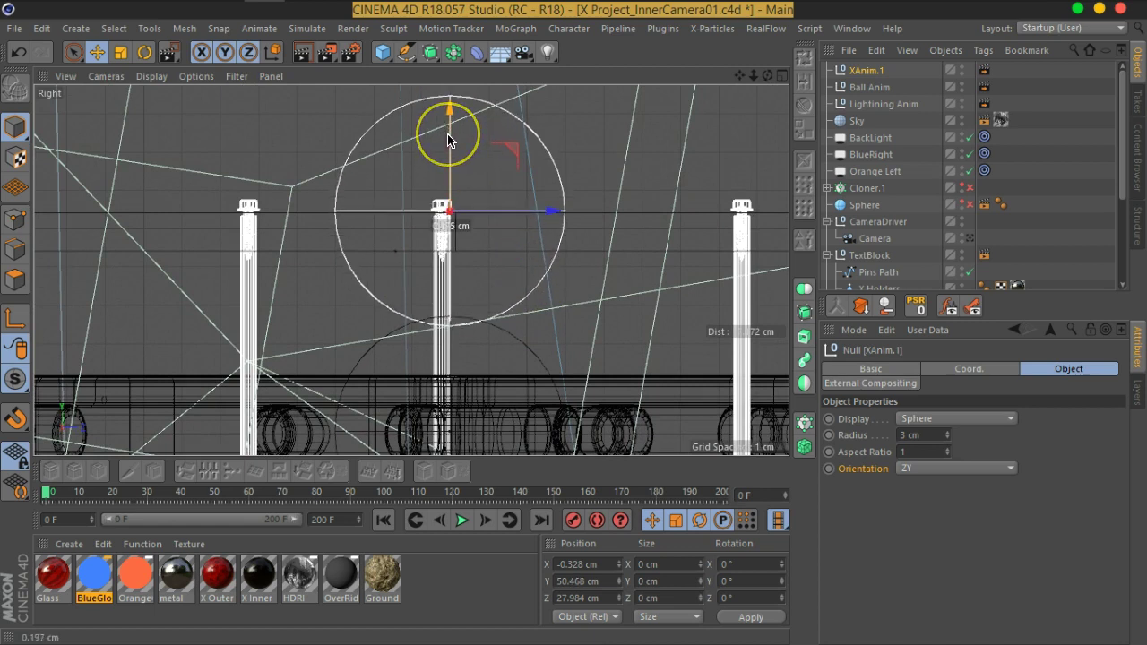
pyautogui.click(499, 157)
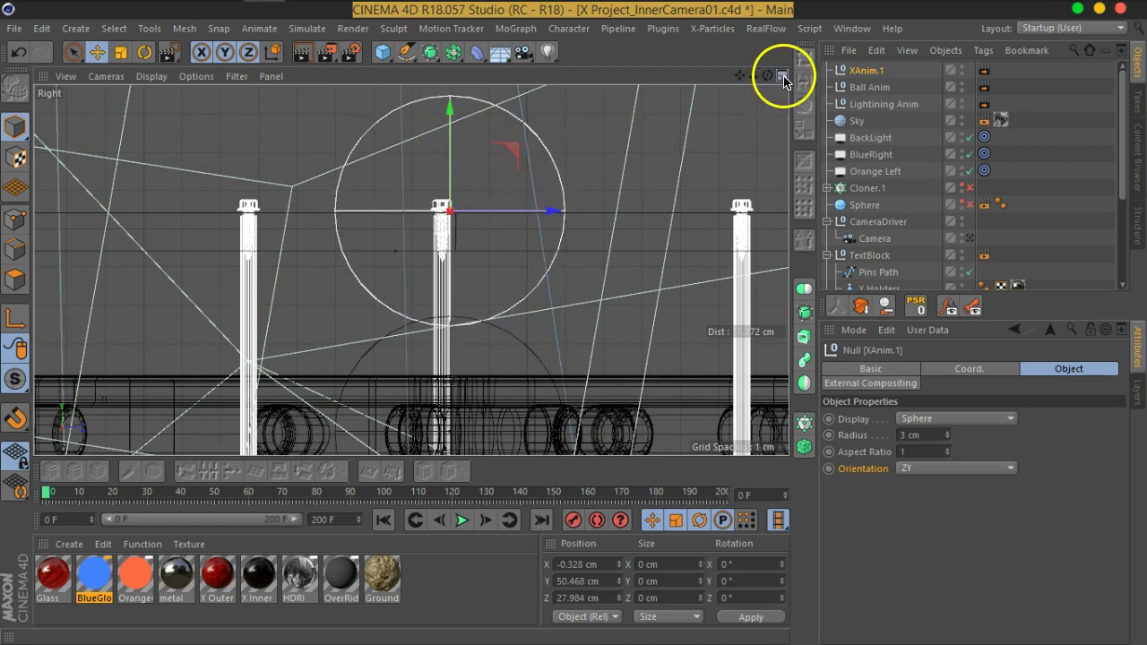
# - Return to the perspective view and save the scene file
pyautogui.click(781, 76)
pyautogui.click(402, 81)
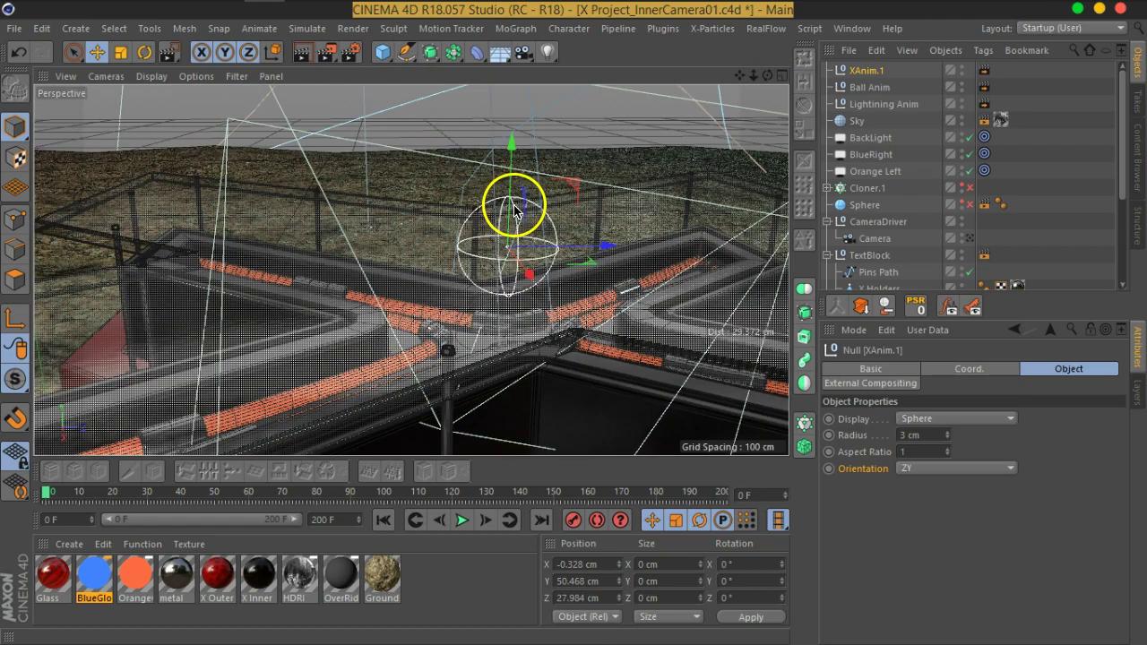
pyautogui.hotkey('ctrl', 's')
pyautogui.keyDown('alt'); pyautogui.moveTo(513, 211); pyautogui.dragTo(584, 177); pyautogui.keyUp('alt')
pyautogui.keyDown('alt'); pyautogui.moveTo(584, 178); pyautogui.dragTo(501, 268, button='right'); pyautogui.keyUp('alt')
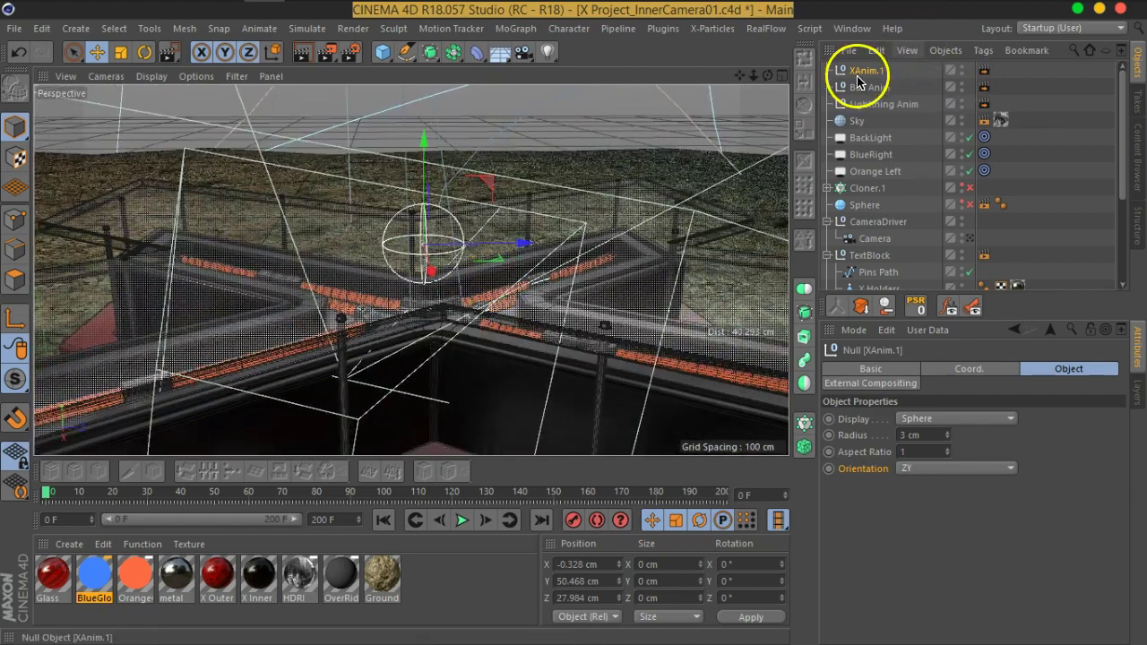
pyautogui.click(928, 157)
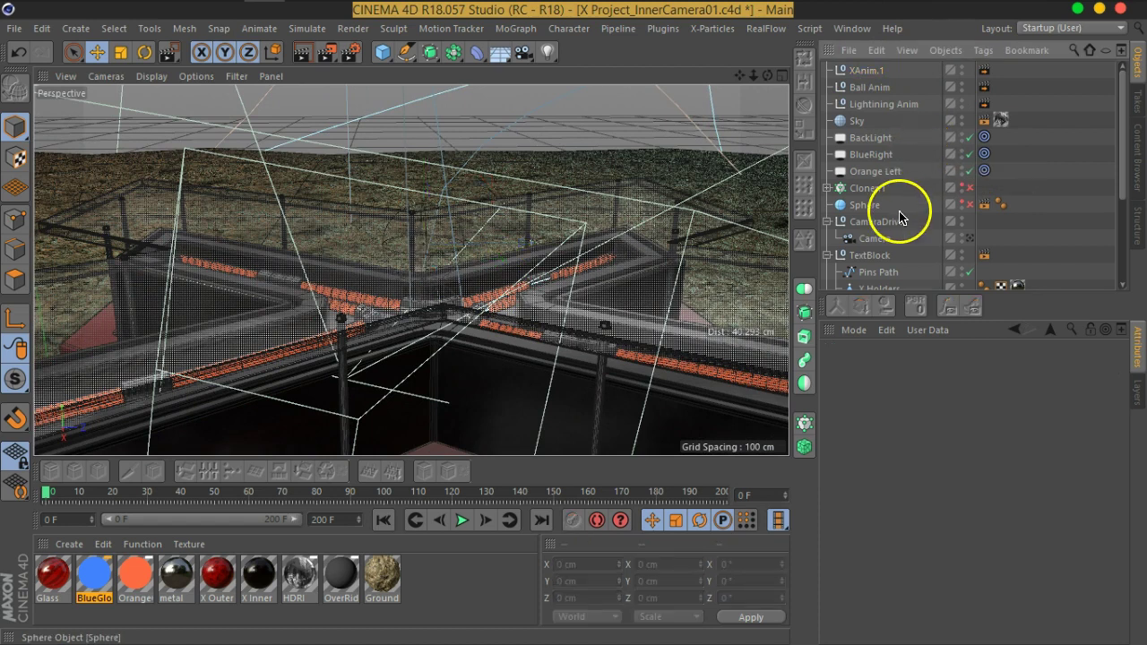
pyautogui.click(879, 146)
pyautogui.click(877, 171)
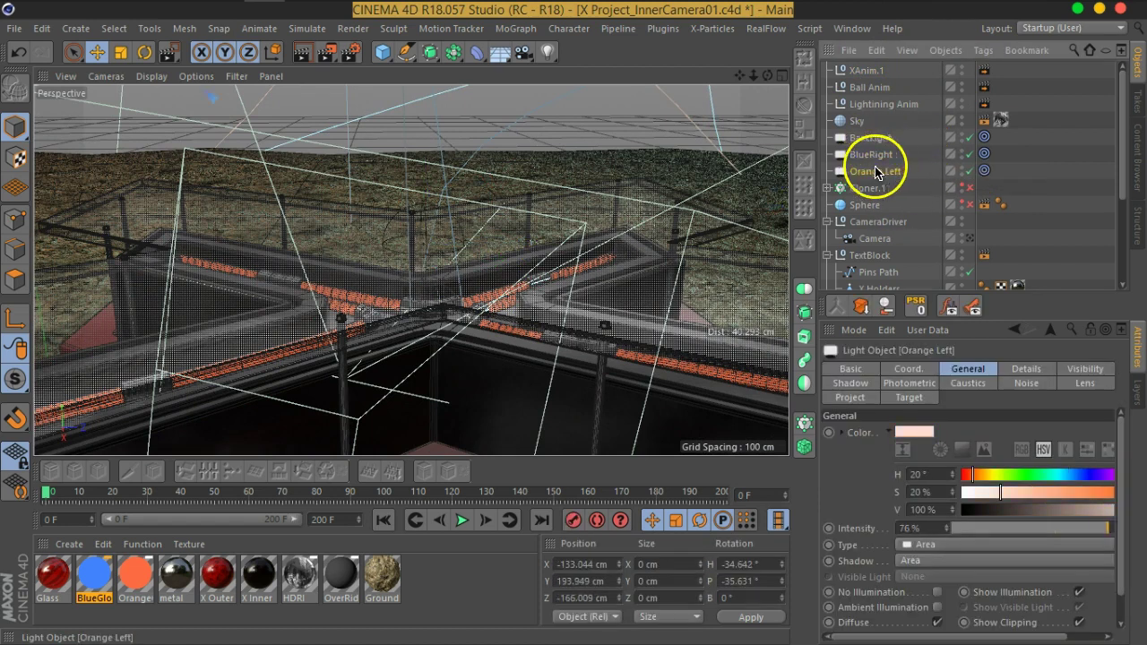
pyautogui.click(920, 150)
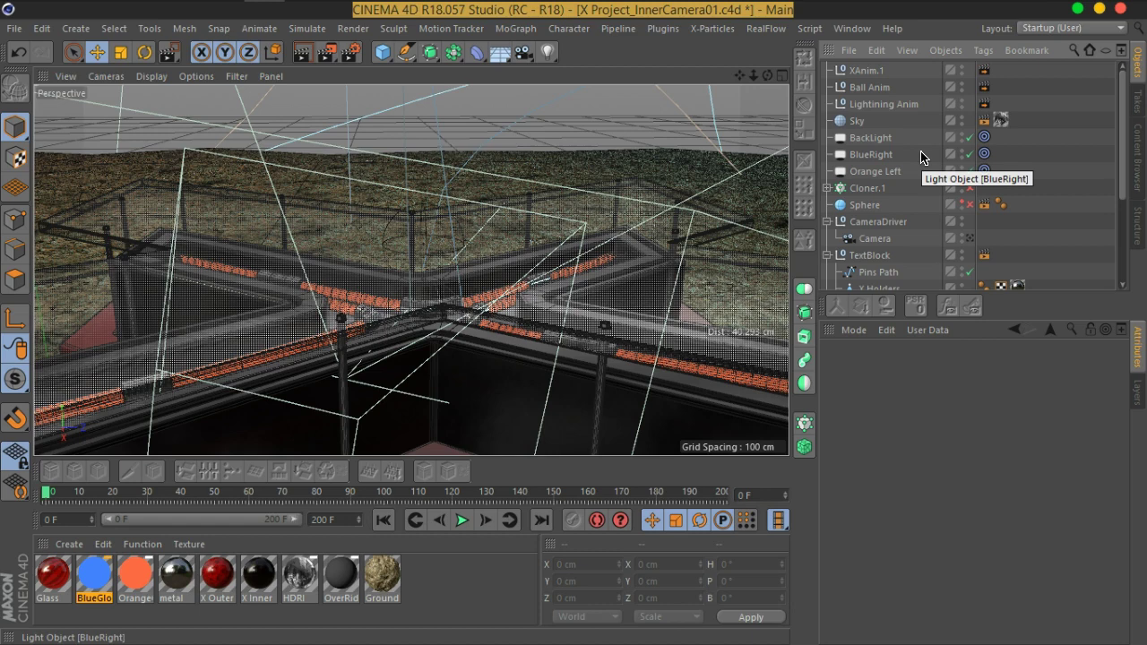
pyautogui.click(1004, 240)
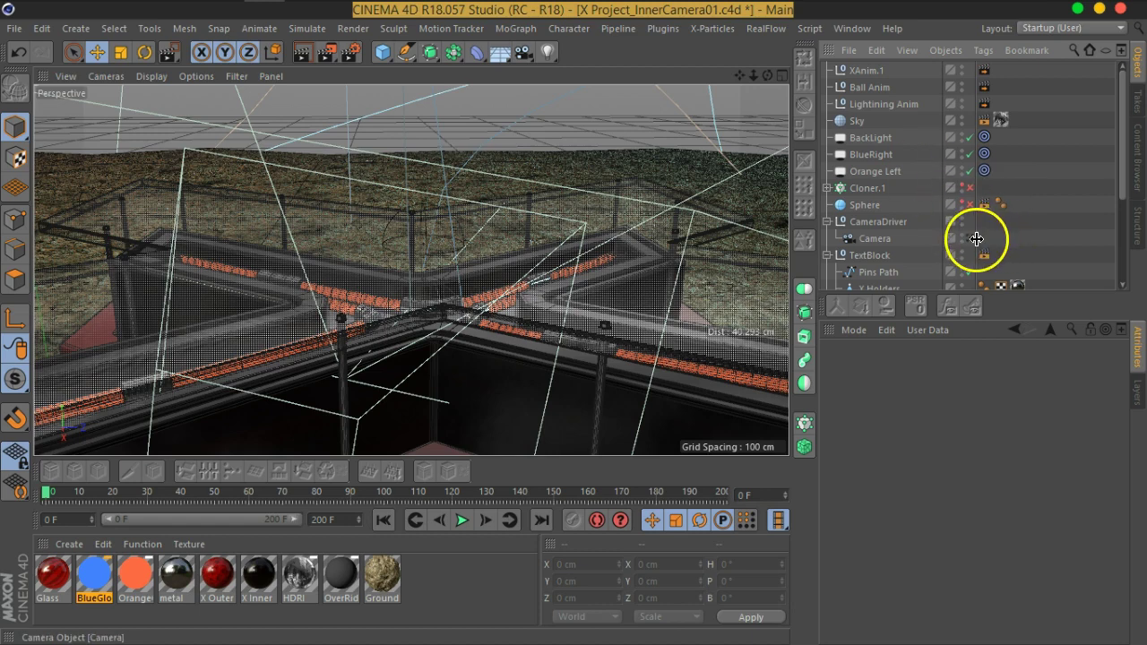
# - Switch the perspective view to look through the Camera under CameraDriver, and save the scene file
pyautogui.click(976, 238)
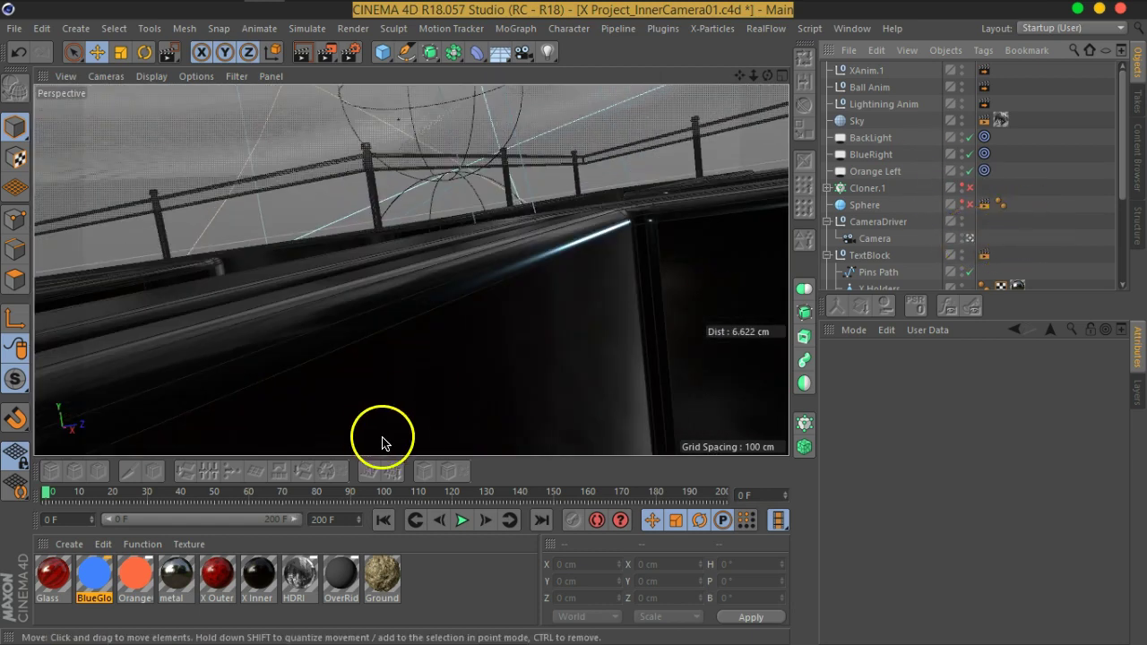
pyautogui.click(462, 519)
pyautogui.hotkey('ctrl', 's')
pyautogui.click(383, 533)
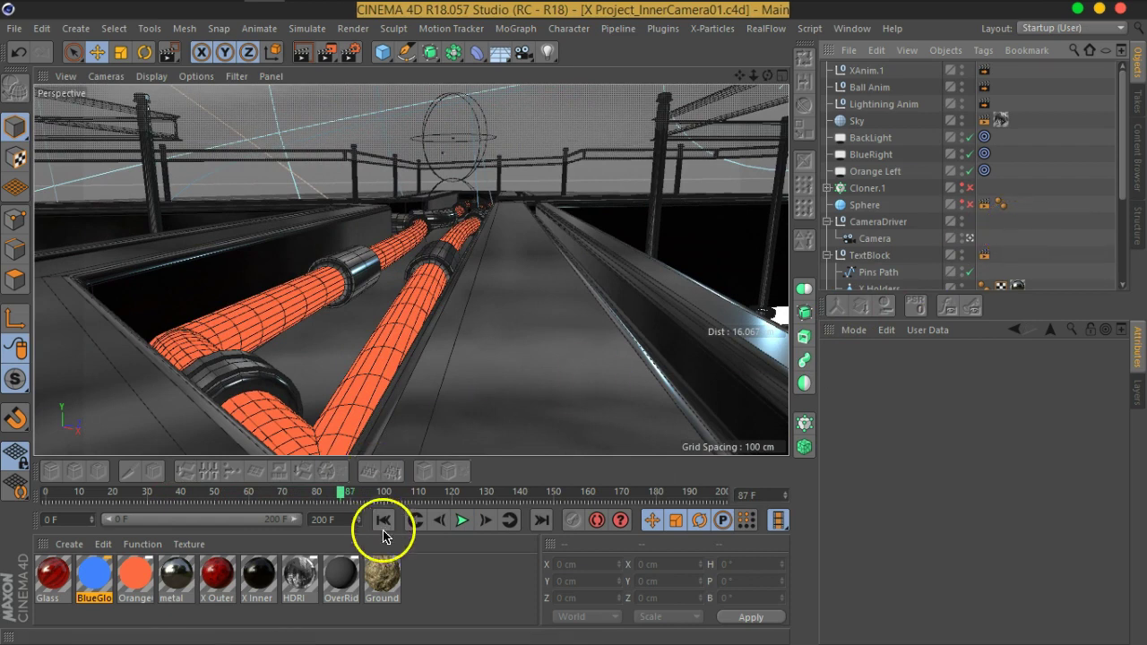
# - Play the camera animation in short stretches to check the camera move, and return to the first frame
pyautogui.click(463, 521)
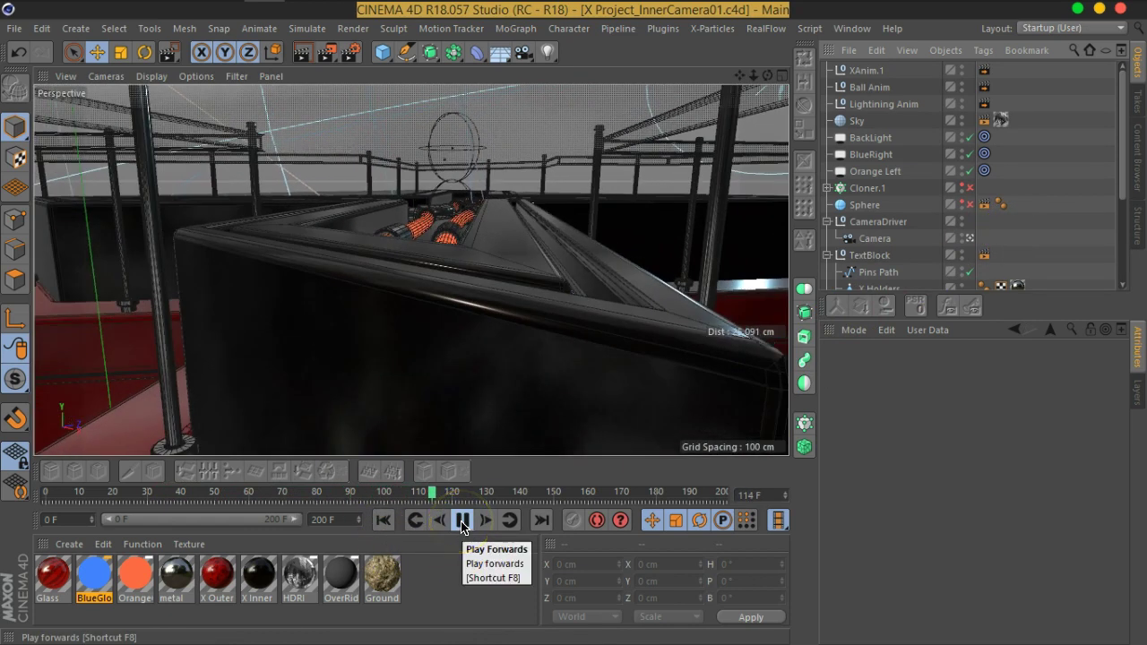
pyautogui.click(462, 521)
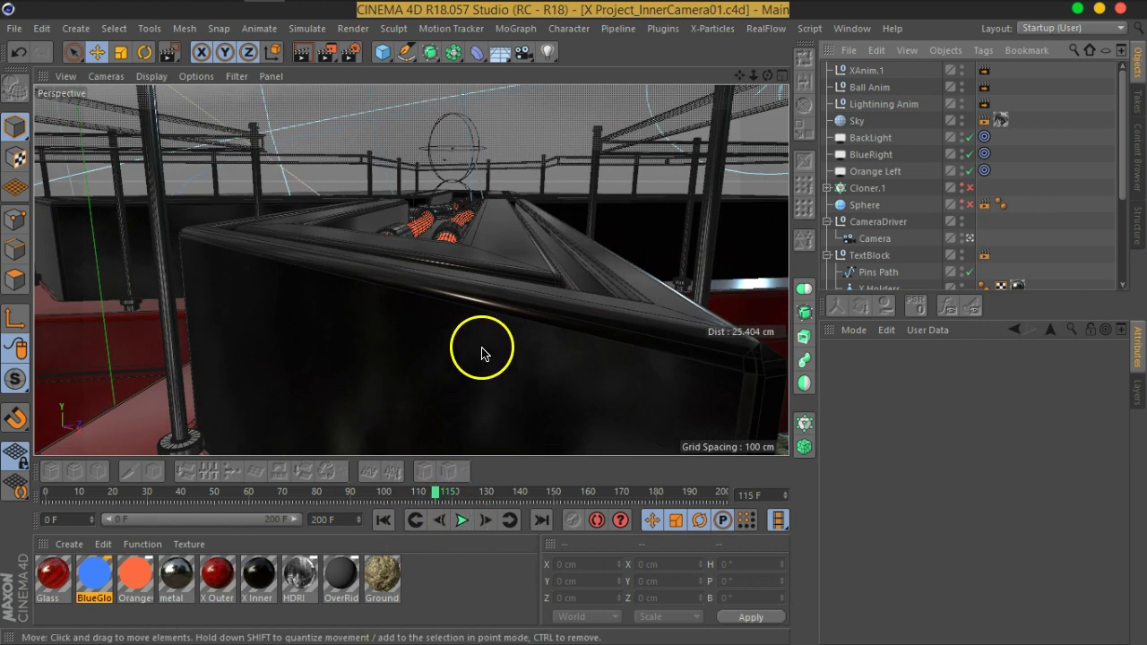
pyautogui.click(600, 25)
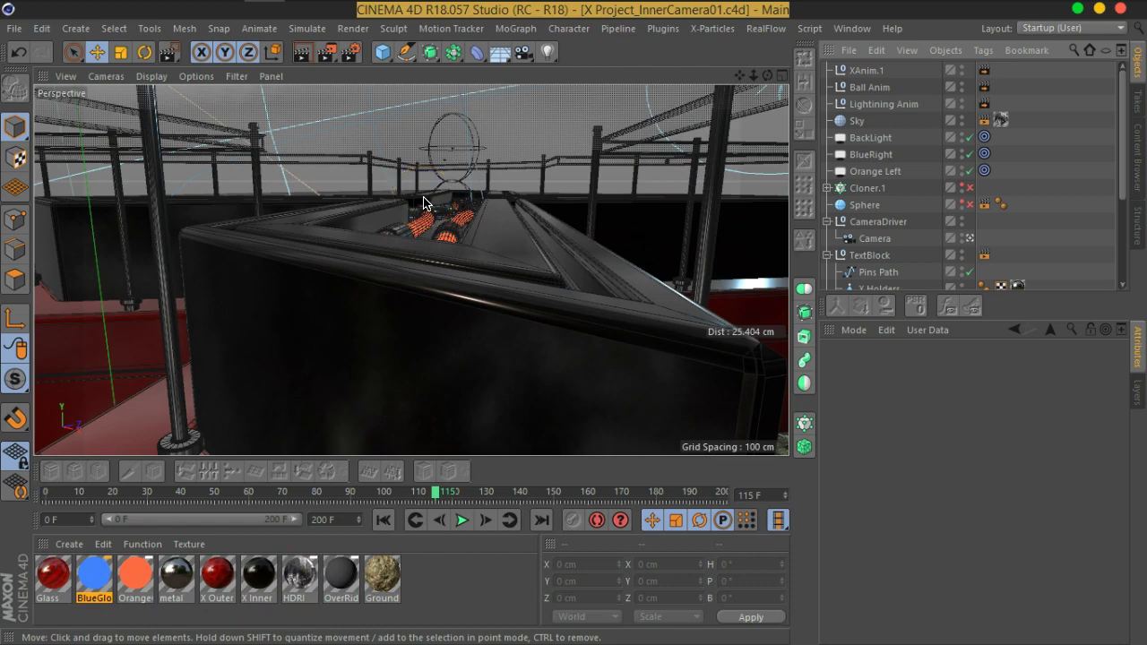
pyautogui.click(462, 520)
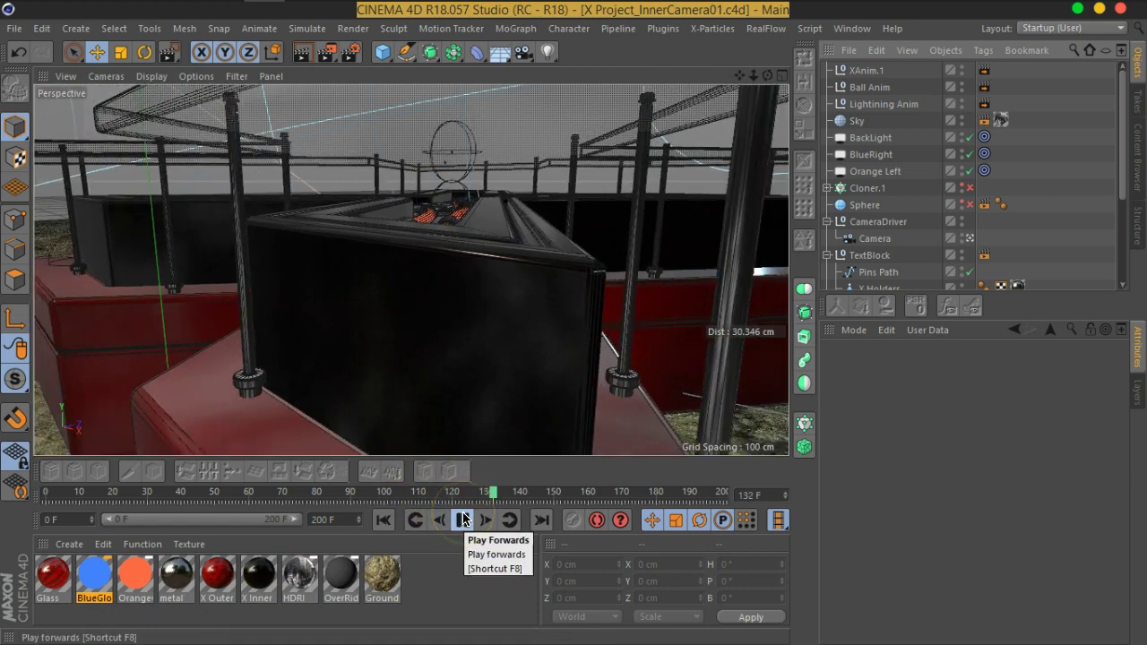
pyautogui.click(462, 520)
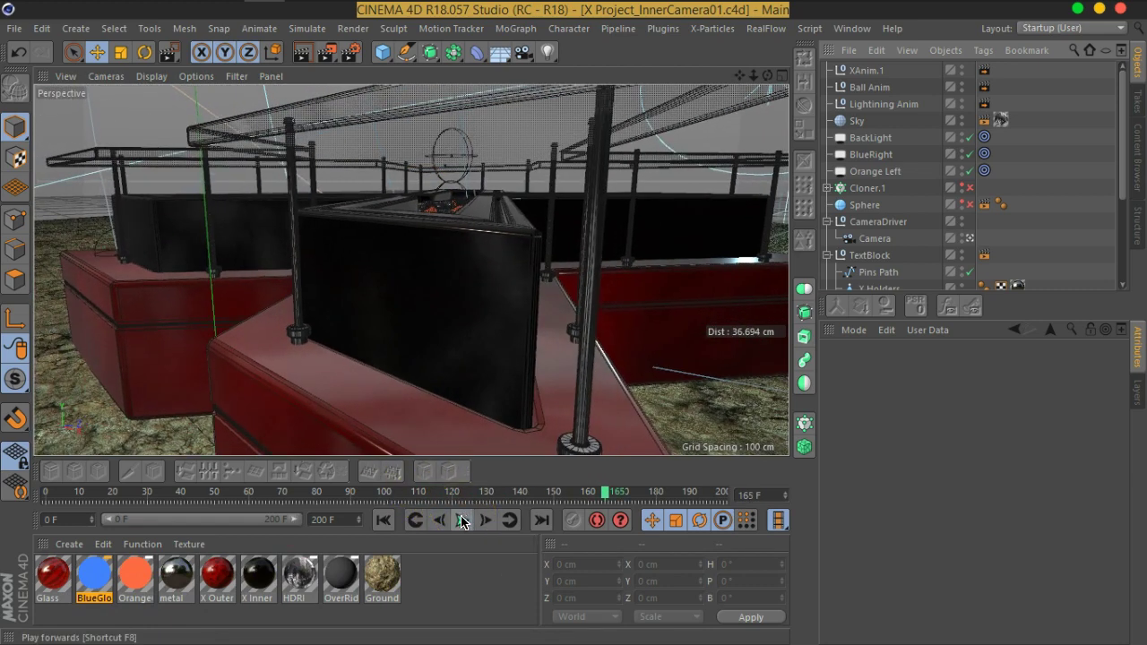
pyautogui.click(384, 521)
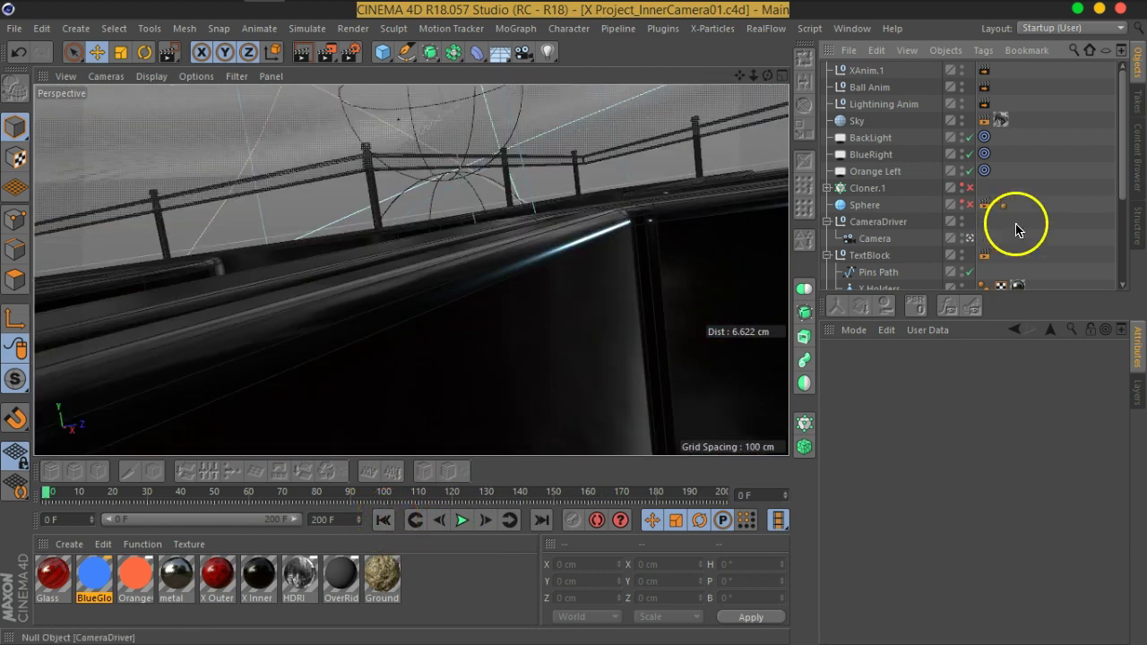
# - Collapse the CameraDriver and TextBlock hierarchies and move the CameraDriver null to the very top of the object list
pyautogui.click(827, 221)
pyautogui.click(828, 238)
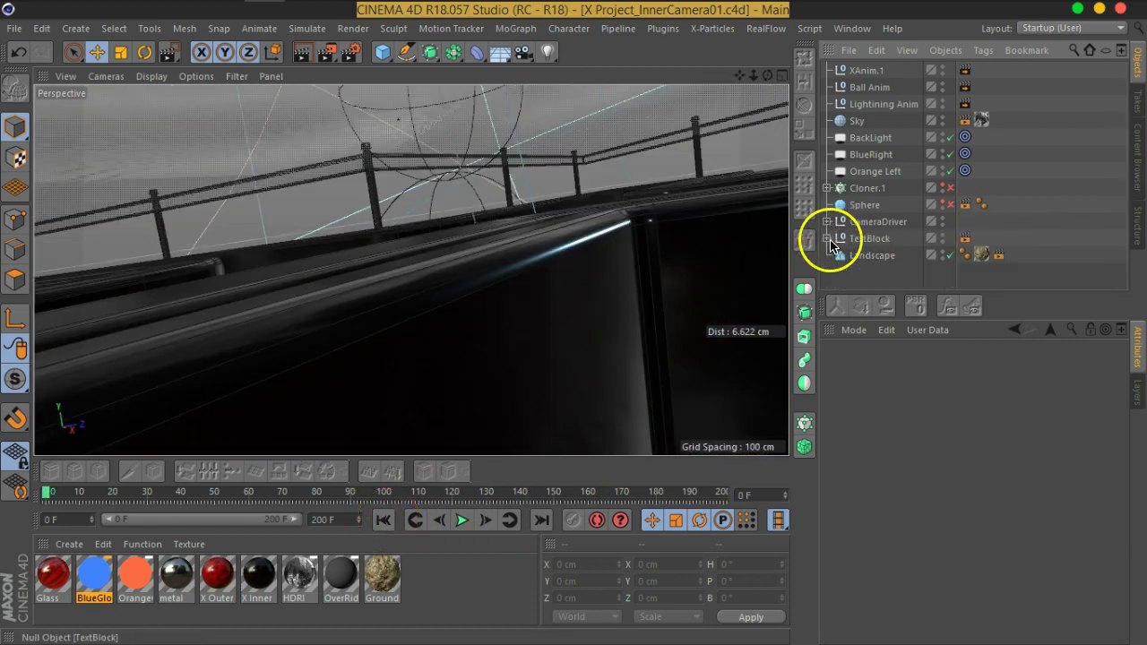
pyautogui.click(872, 223)
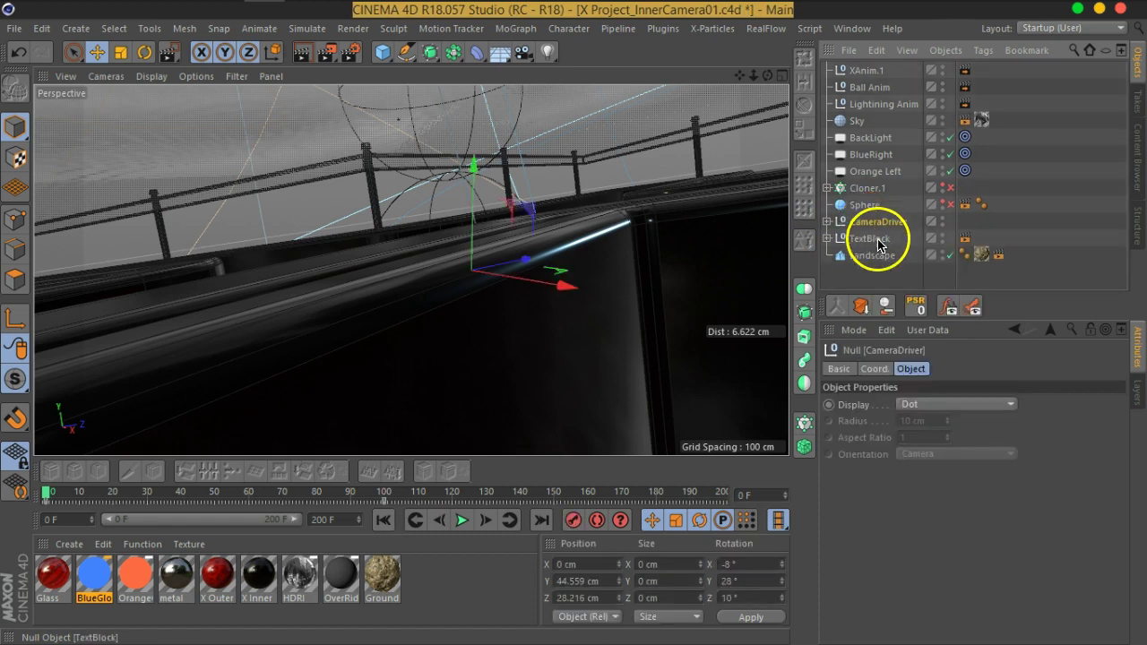
pyautogui.moveTo(865, 72); pyautogui.dragTo(867, 70)
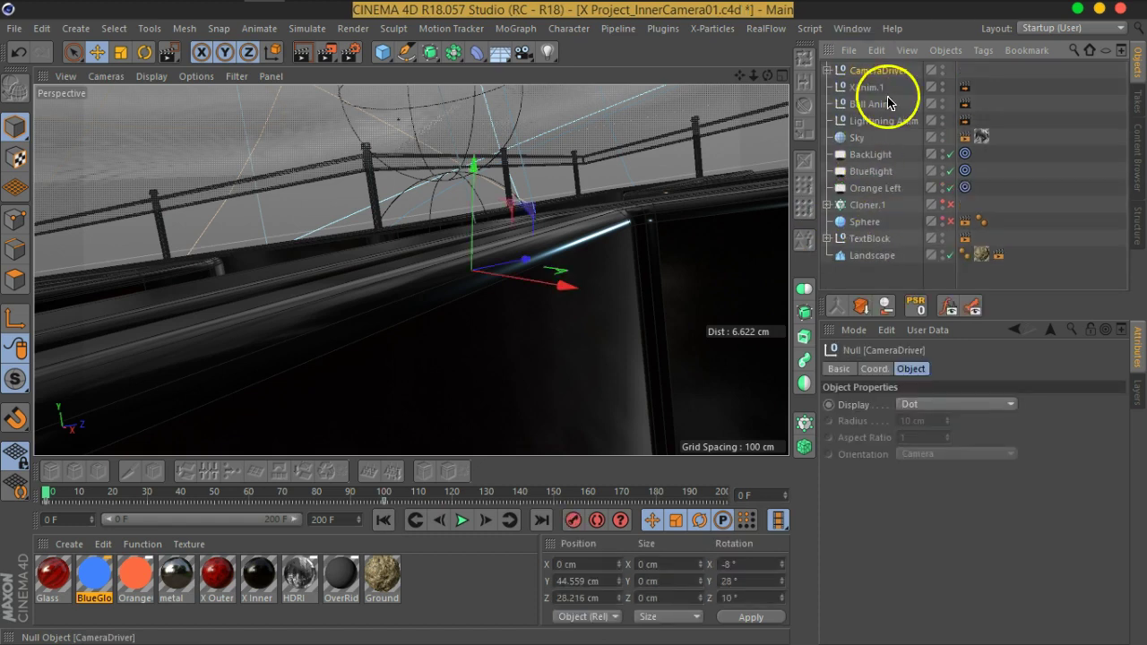
pyautogui.click(1029, 129)
# - Scrub the camera move through to frame 180, and show the coordinates of the Camera nested under CameraDriver
pyautogui.moveTo(45, 491); pyautogui.dragTo(224, 505)
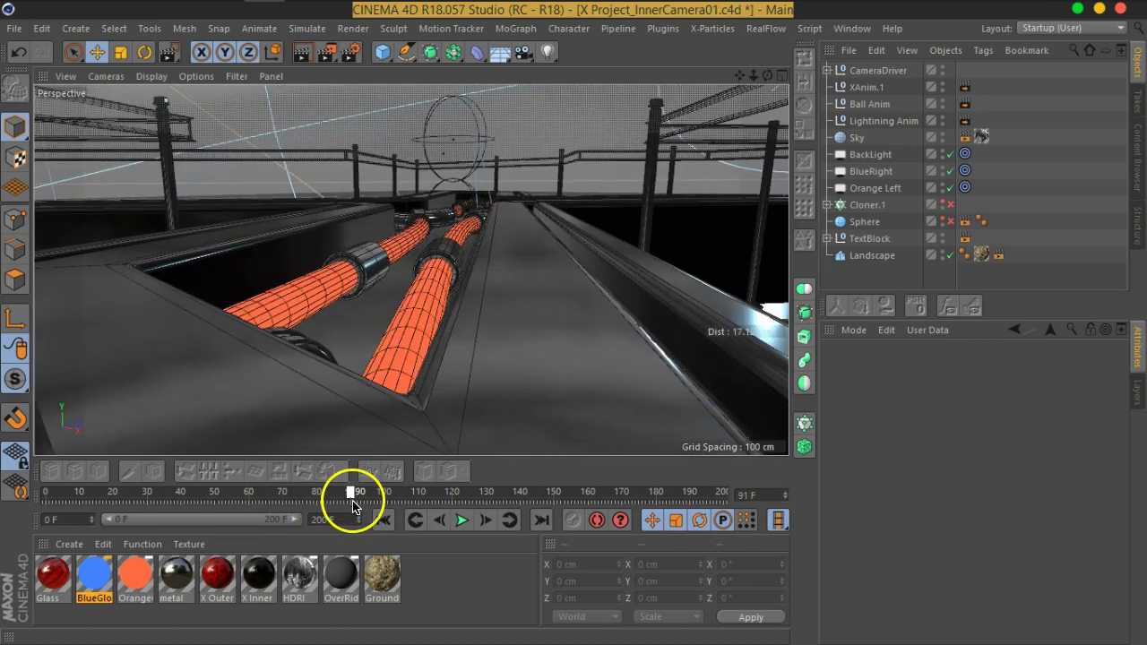
pyautogui.moveTo(261, 524); pyautogui.dragTo(521, 500)
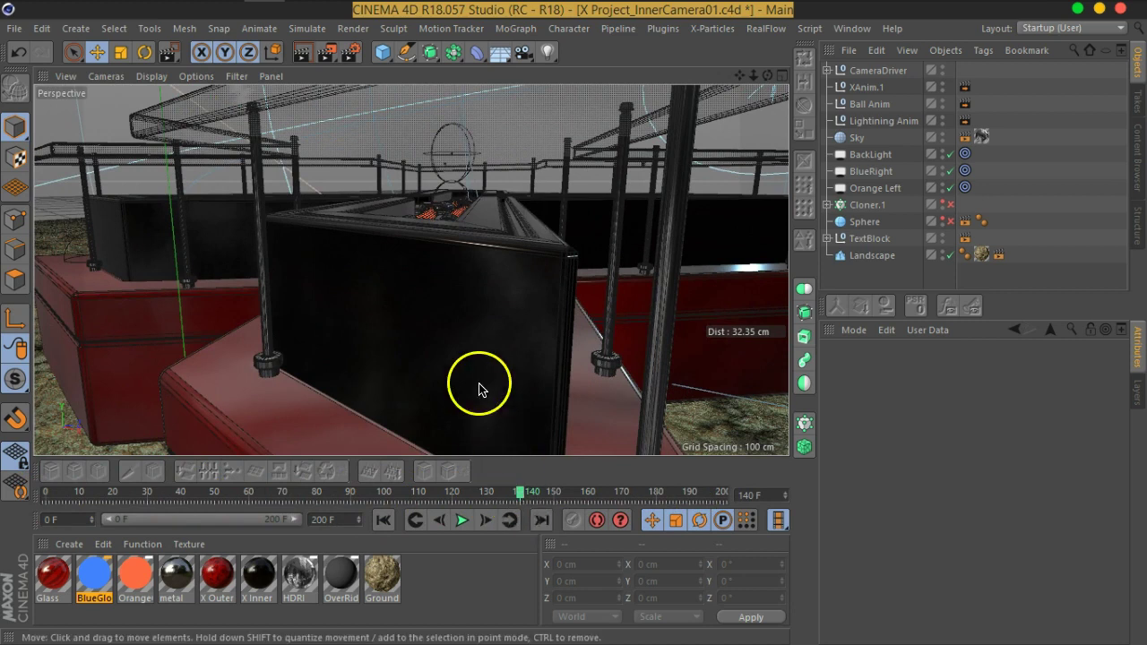
pyautogui.click(849, 72)
pyautogui.click(827, 69)
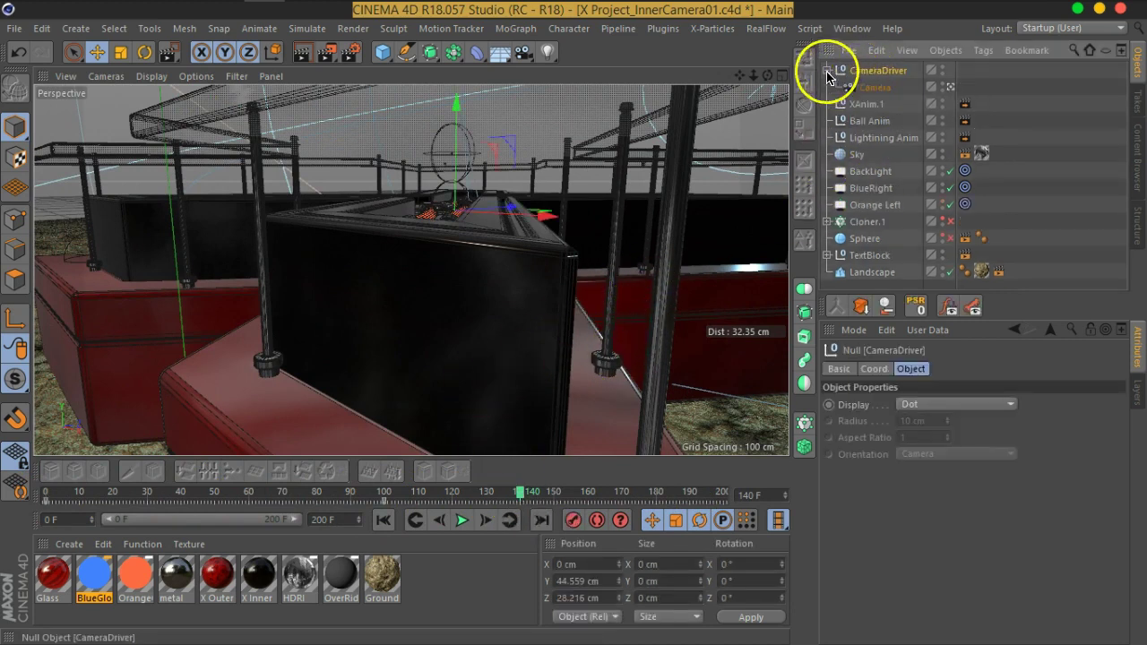
pyautogui.click(862, 90)
pyautogui.moveTo(522, 504); pyautogui.dragTo(661, 511)
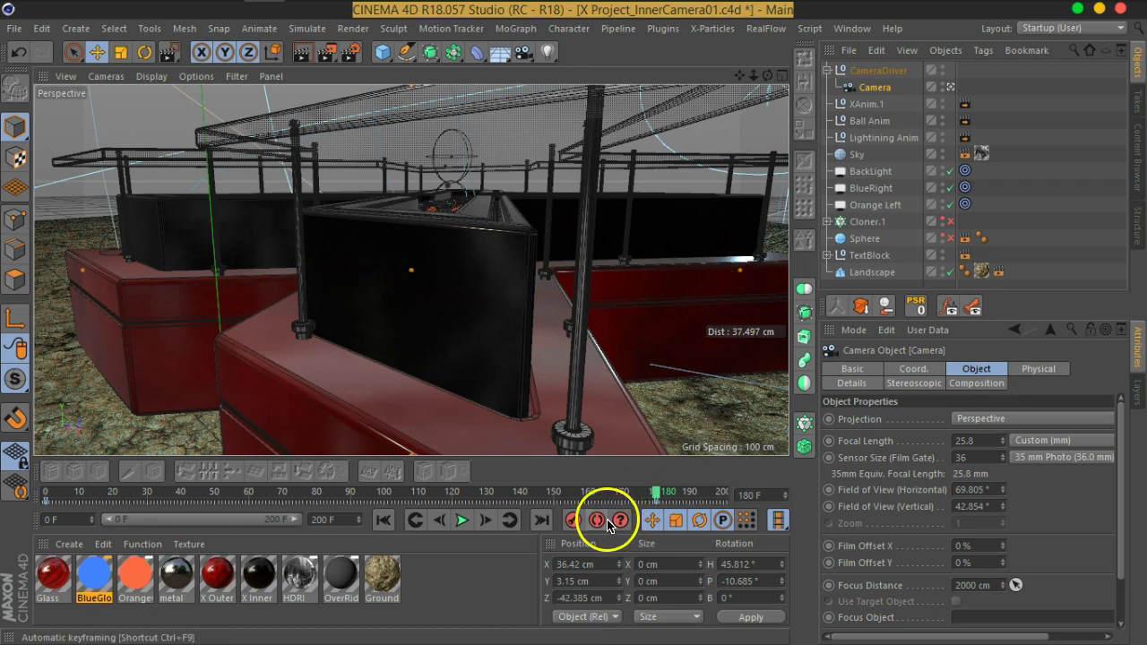
pyautogui.click(914, 368)
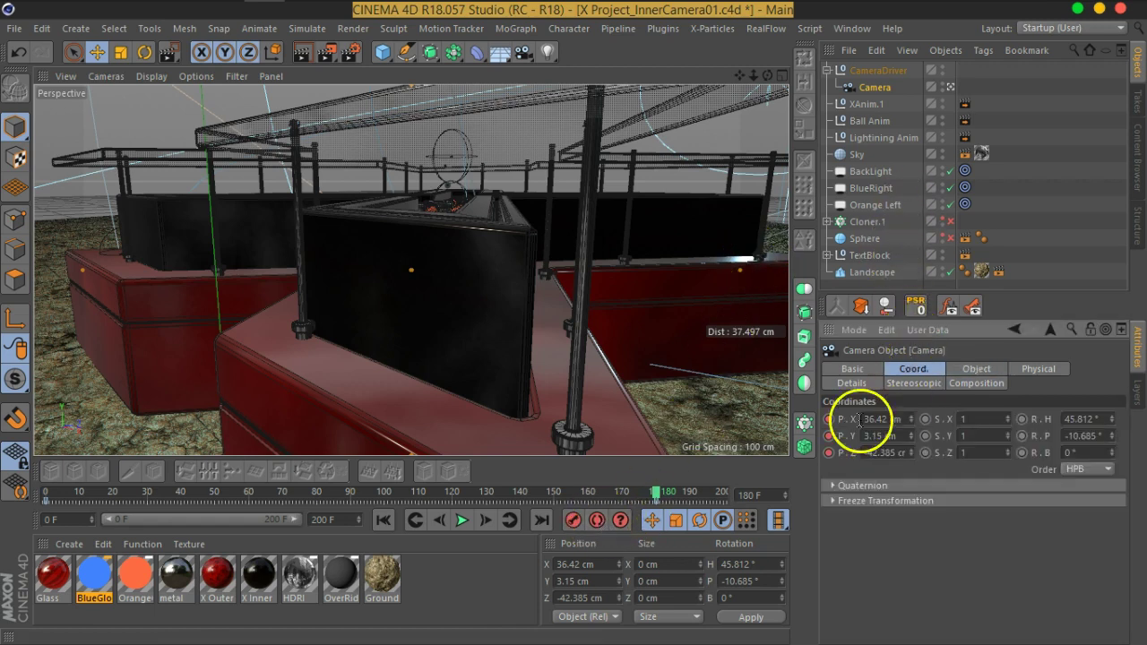
# - Turn on automatic keyframing and raise the Camera at frame 180 to look down on the whole X, at about X 33.6, Y 31.4, Z -63.3 cm
pyautogui.click(597, 520)
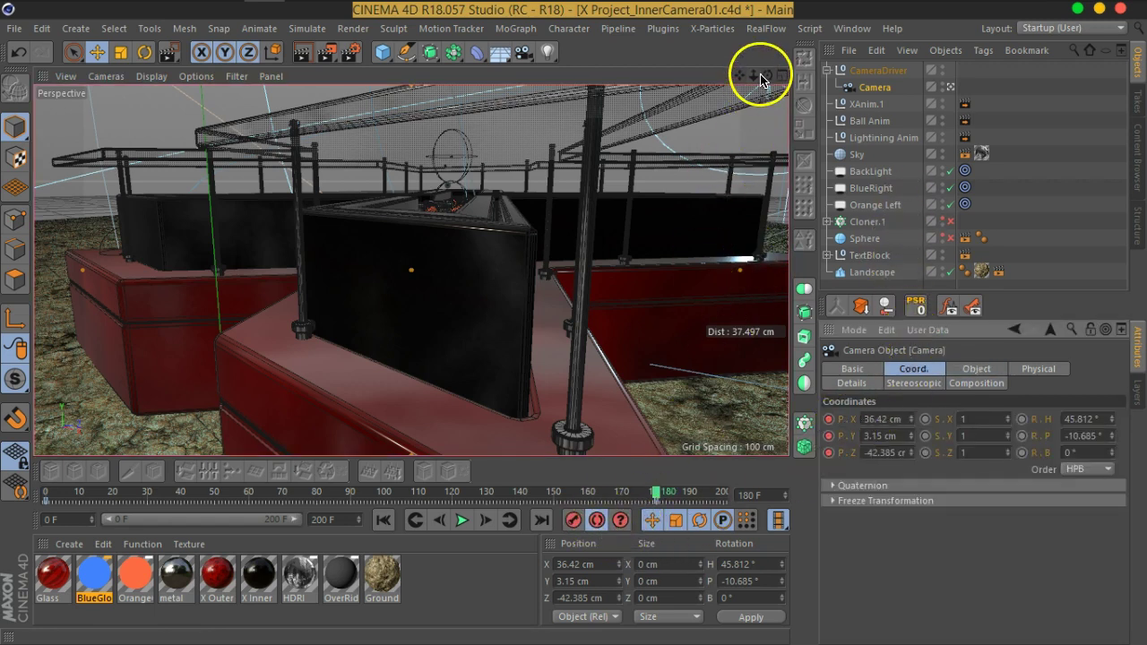
pyautogui.moveTo(755, 80); pyautogui.dragTo(804, 113)
pyautogui.moveTo(755, 78); pyautogui.dragTo(888, 240)
pyautogui.moveTo(845, 77); pyautogui.dragTo(817, 97)
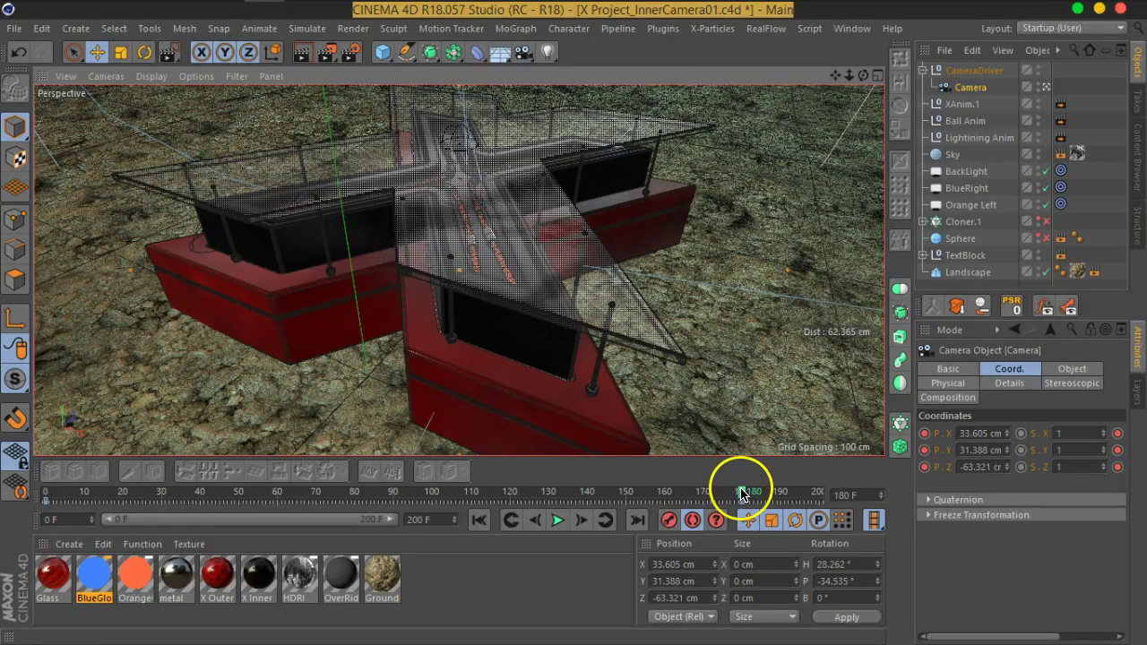
# - At frame 110, orbit the Camera down to a low upward-looking view, at about X 28.3, Y 2.2, Z -48.2 cm with pitch 5.9°
pyautogui.moveTo(740, 493); pyautogui.dragTo(743, 531)
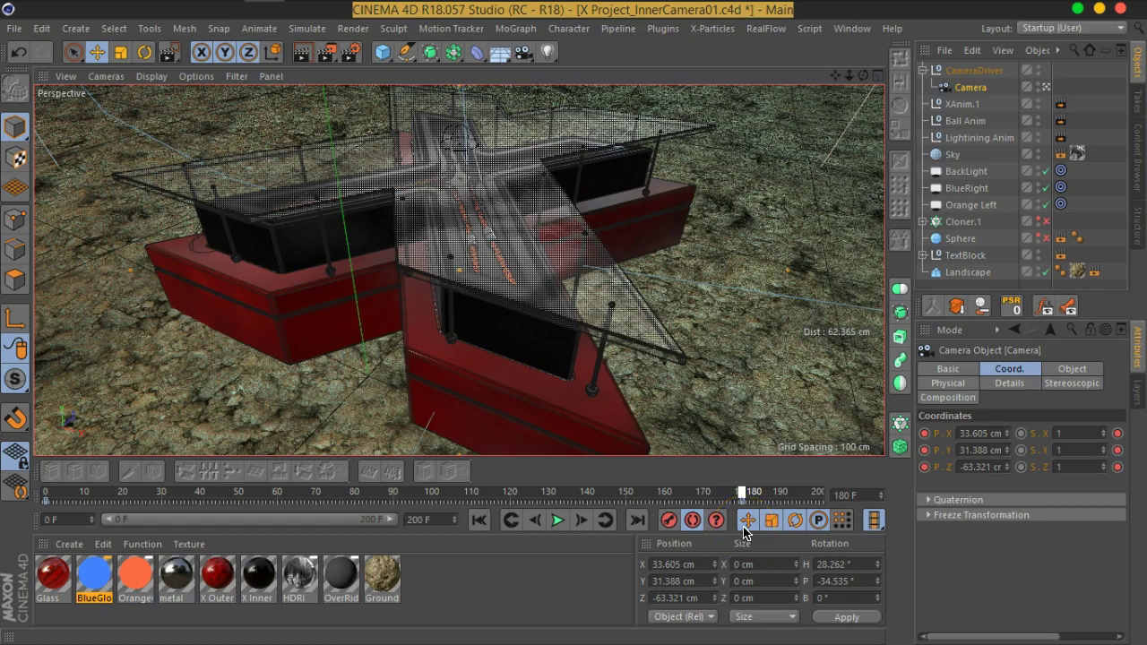
pyautogui.moveTo(742, 533); pyautogui.dragTo(475, 519)
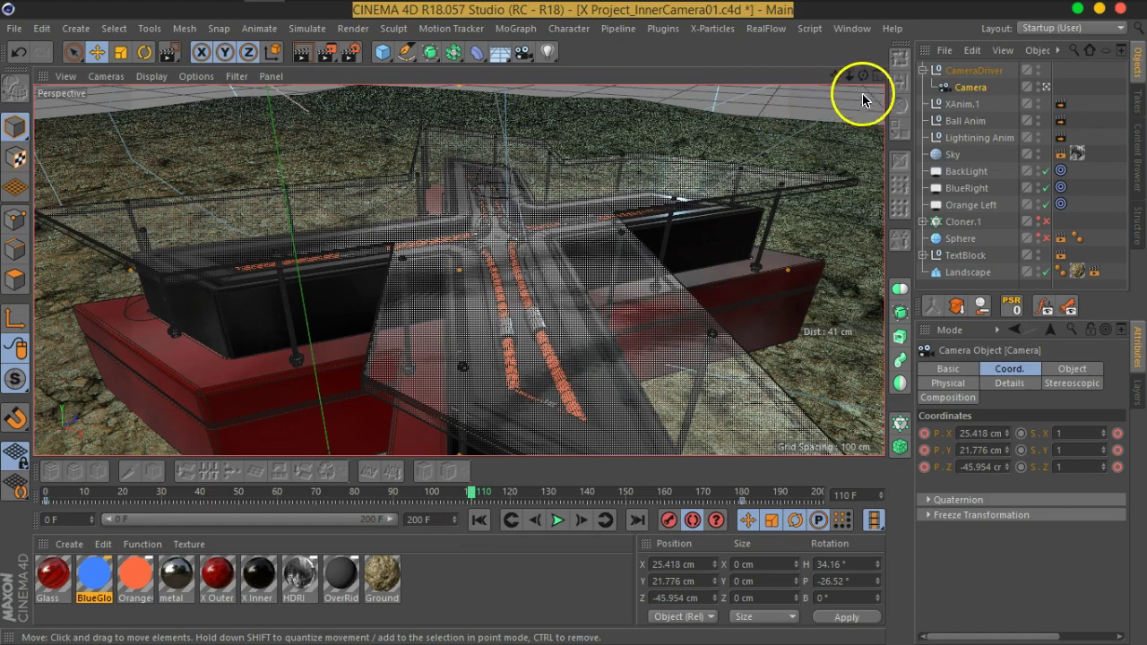
pyautogui.moveTo(865, 80); pyautogui.dragTo(860, 27)
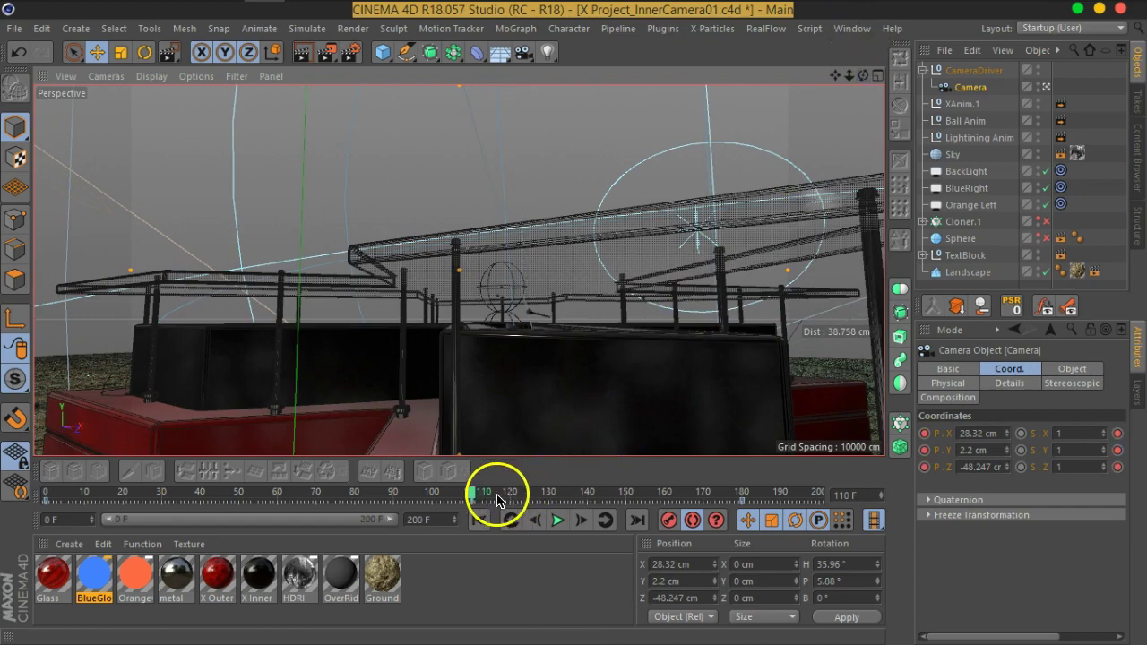
# - Scrub the revised camera move past frame 110, and play the animation from the first frame to review it
pyautogui.moveTo(473, 495); pyautogui.dragTo(624, 494)
pyautogui.click(483, 521)
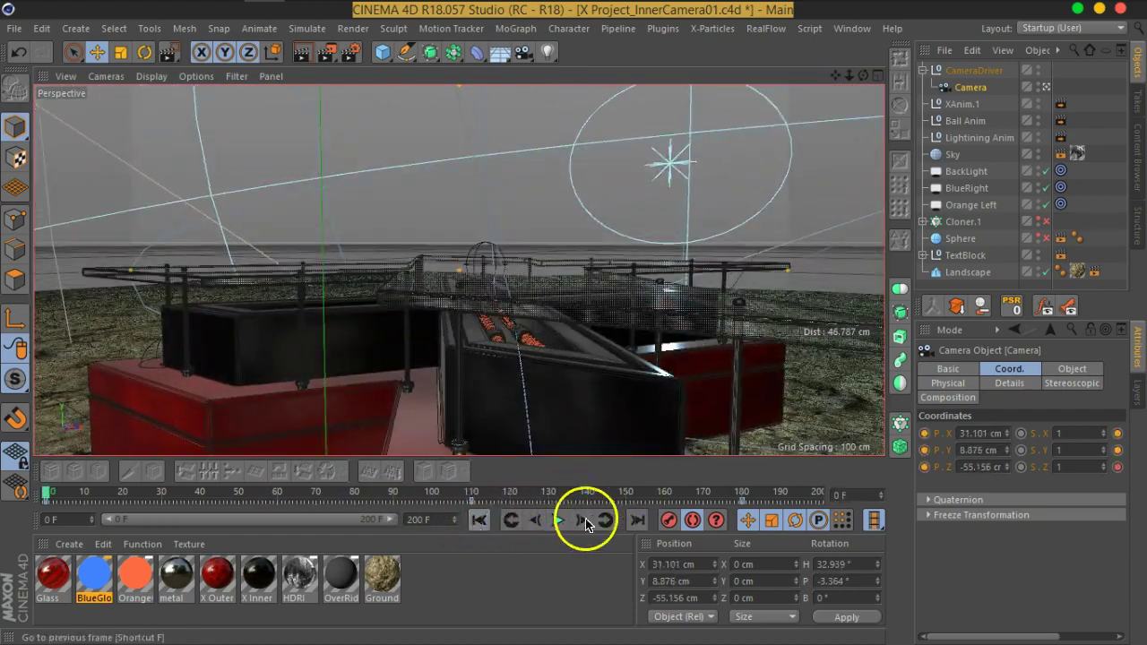
pyautogui.click(557, 521)
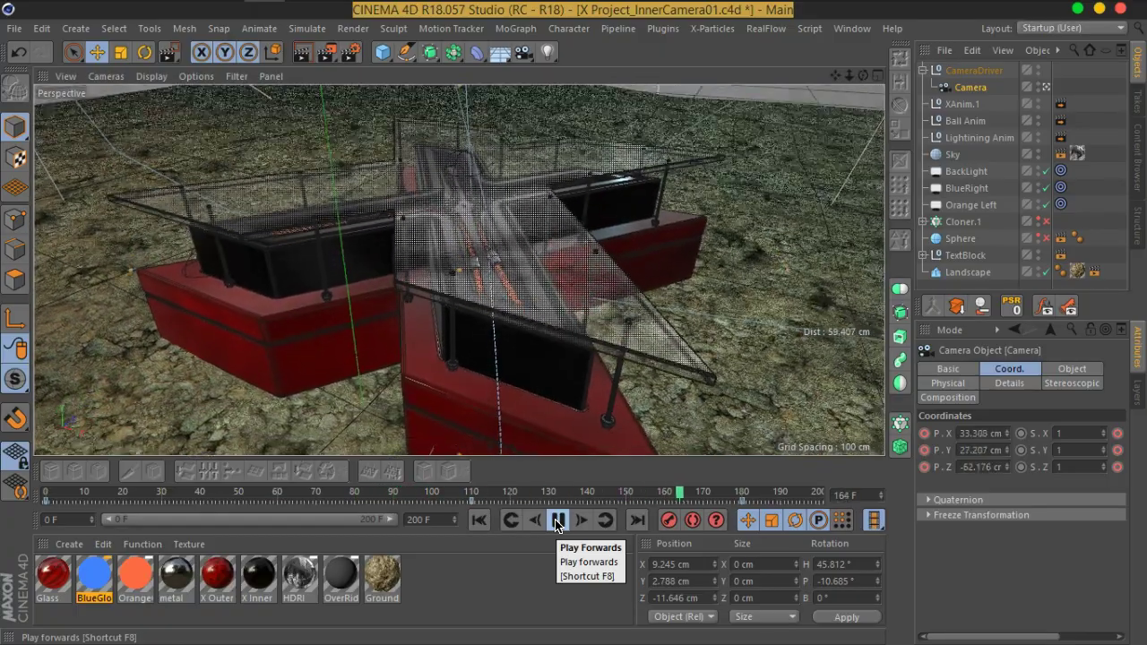
pyautogui.click(556, 520)
# - At frame 110, shift all of the Lightining Anim null's position keyframes in the Timeline to span frames 110 to 200
pyautogui.moveTo(686, 492); pyautogui.dragTo(473, 532)
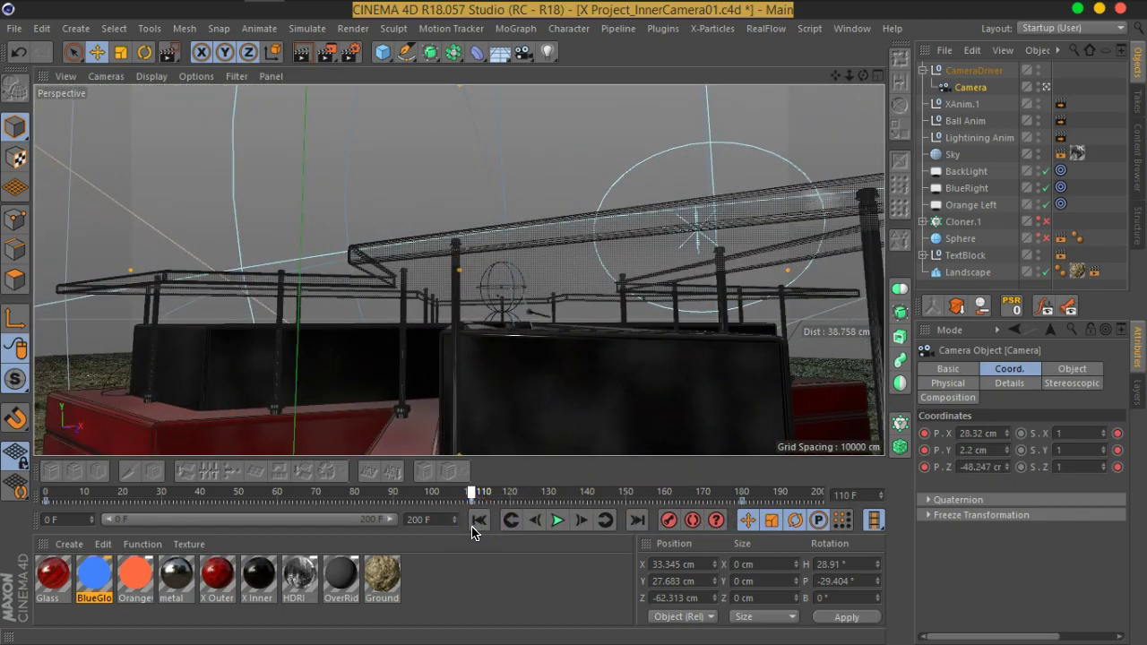
pyautogui.click(966, 124)
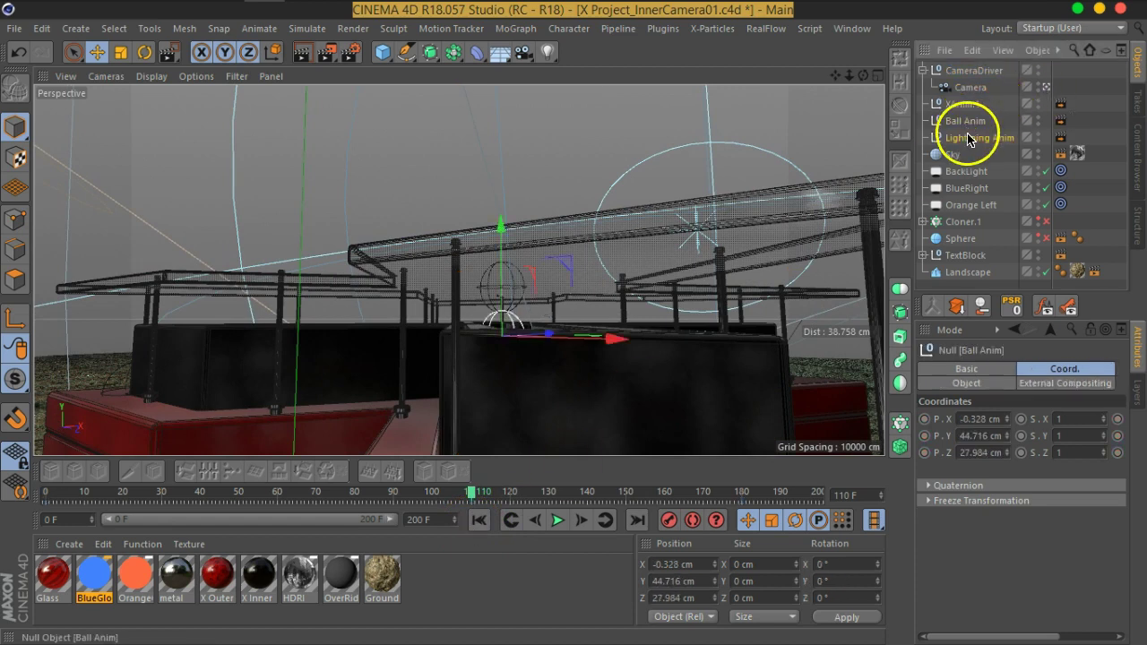
pyautogui.click(969, 139)
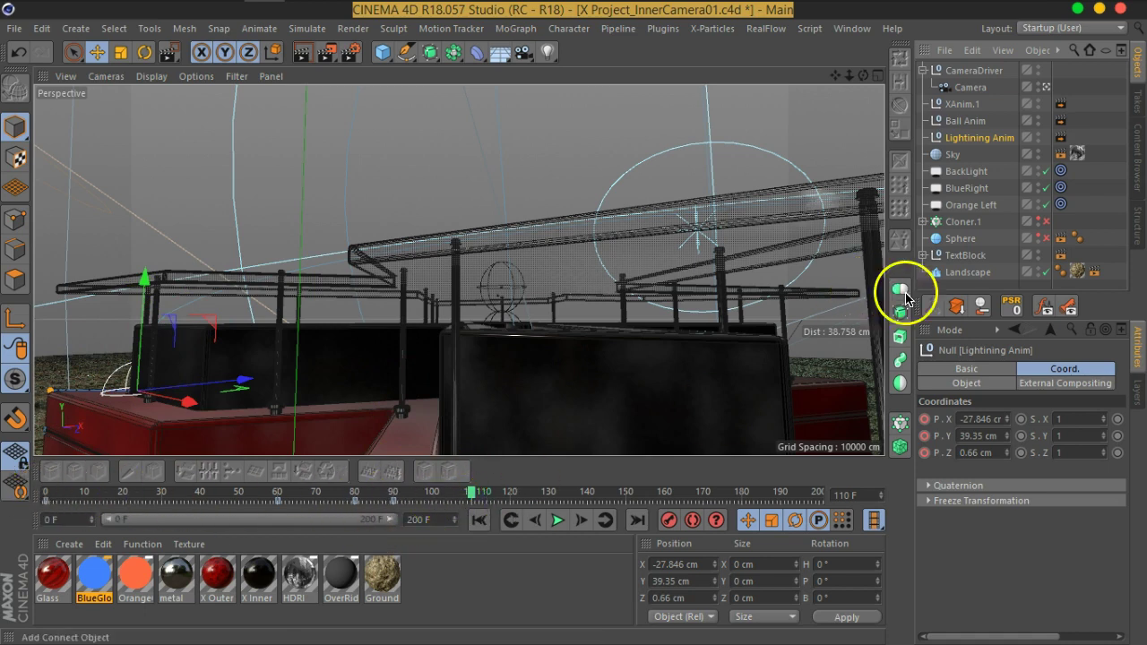
pyautogui.rightClick(938, 426)
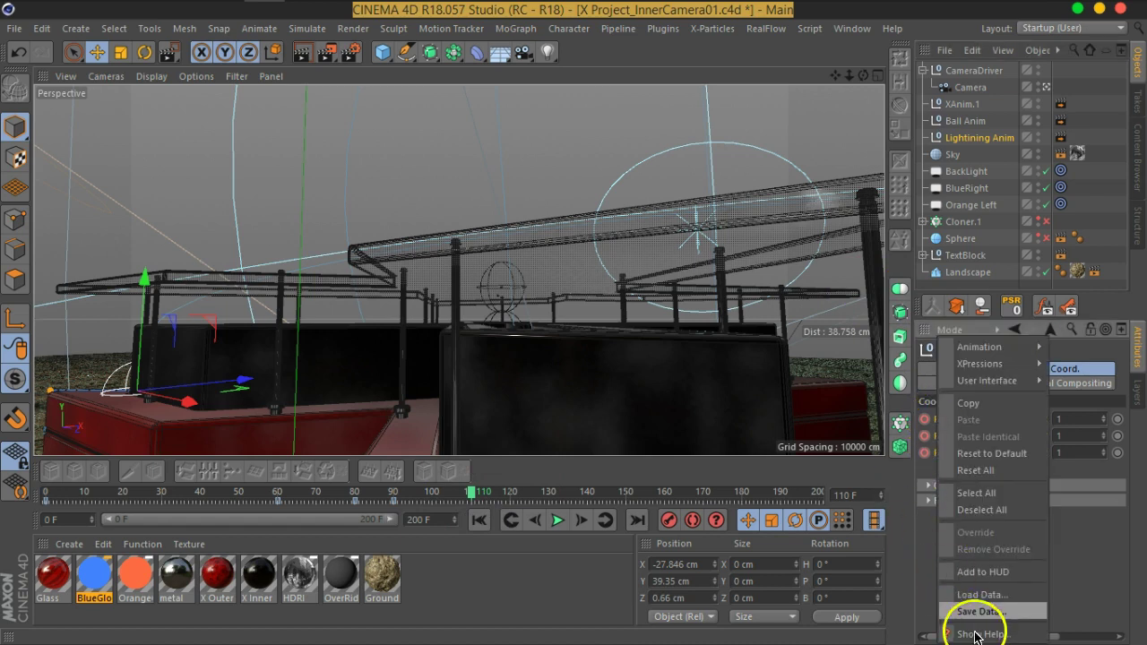
pyautogui.moveTo(1020, 350)
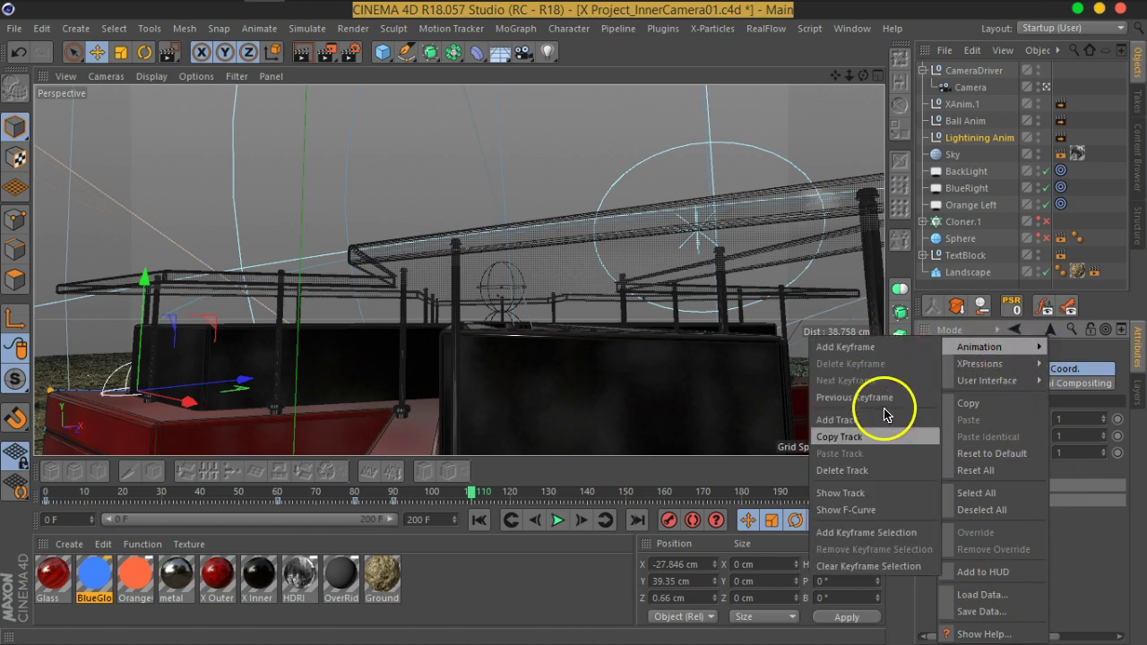
pyautogui.click(843, 494)
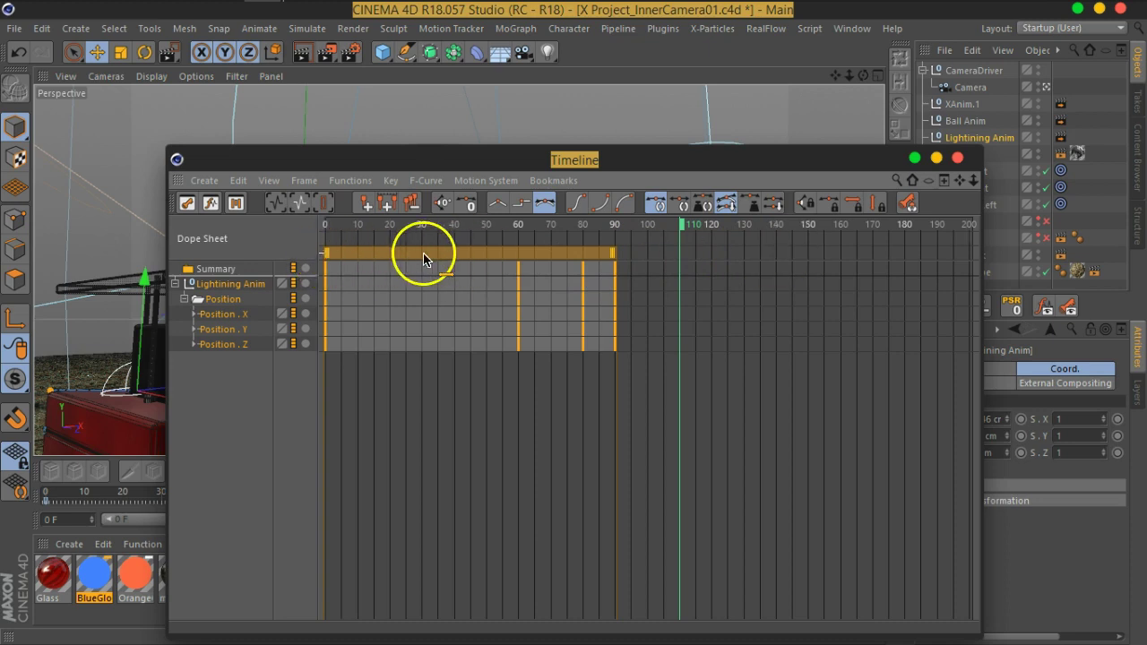
pyautogui.moveTo(426, 257); pyautogui.dragTo(780, 276)
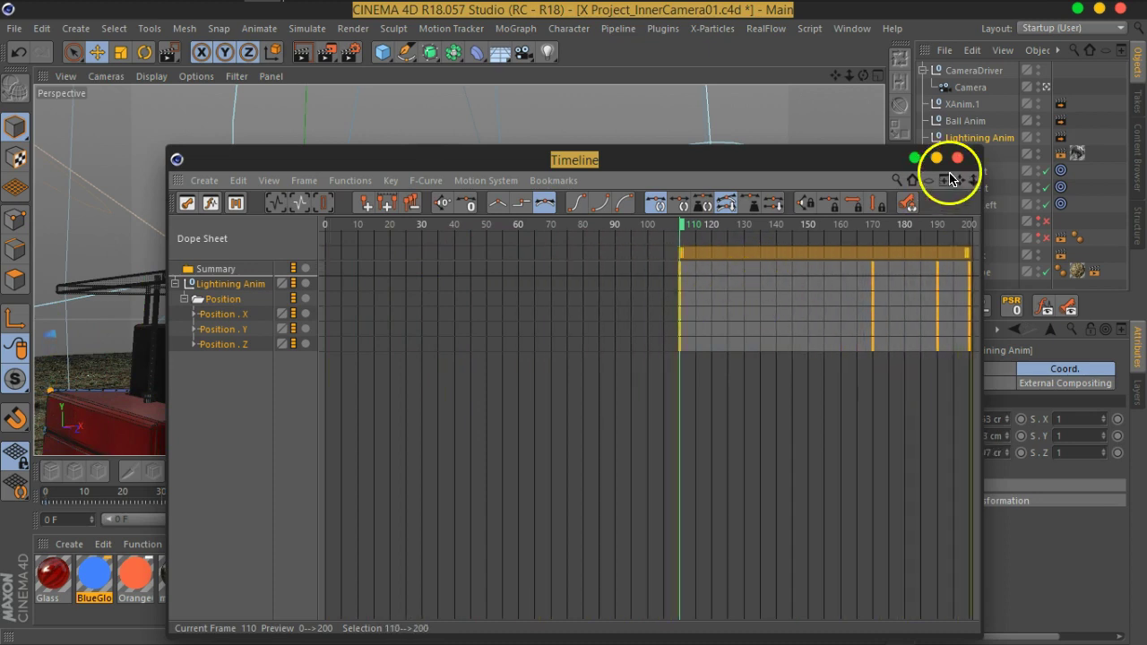
pyautogui.click(959, 158)
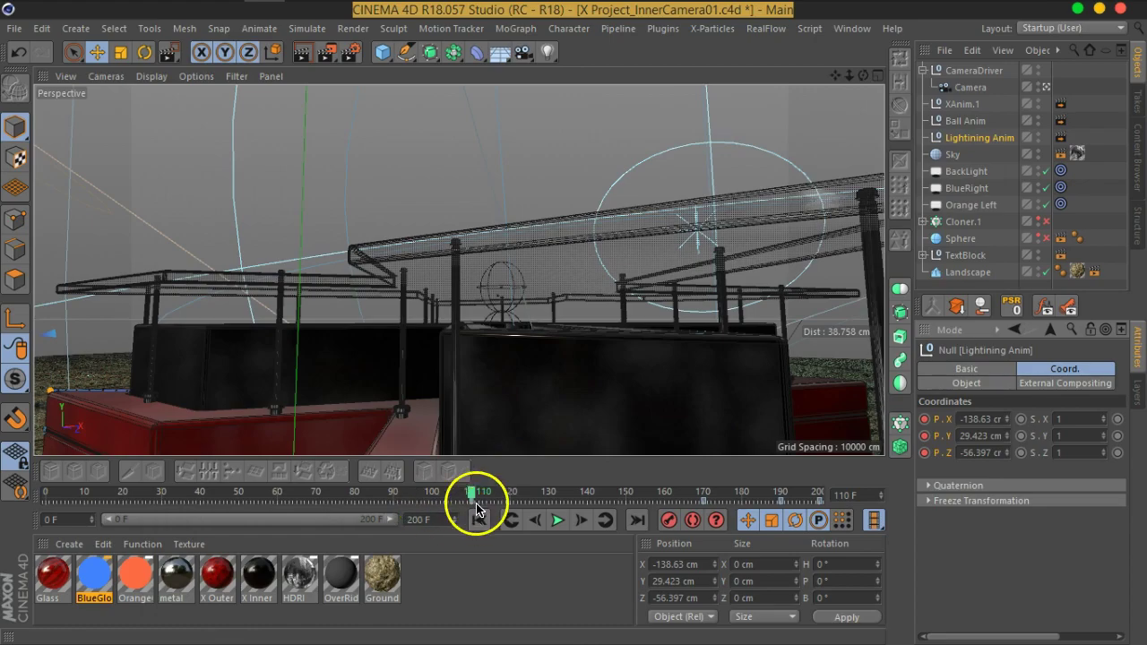
# - Extend the project's end frame to 300 and stretch the preview range to cover frames 0 to 300
pyautogui.moveTo(476, 492); pyautogui.dragTo(813, 530)
pyautogui.press('Return')
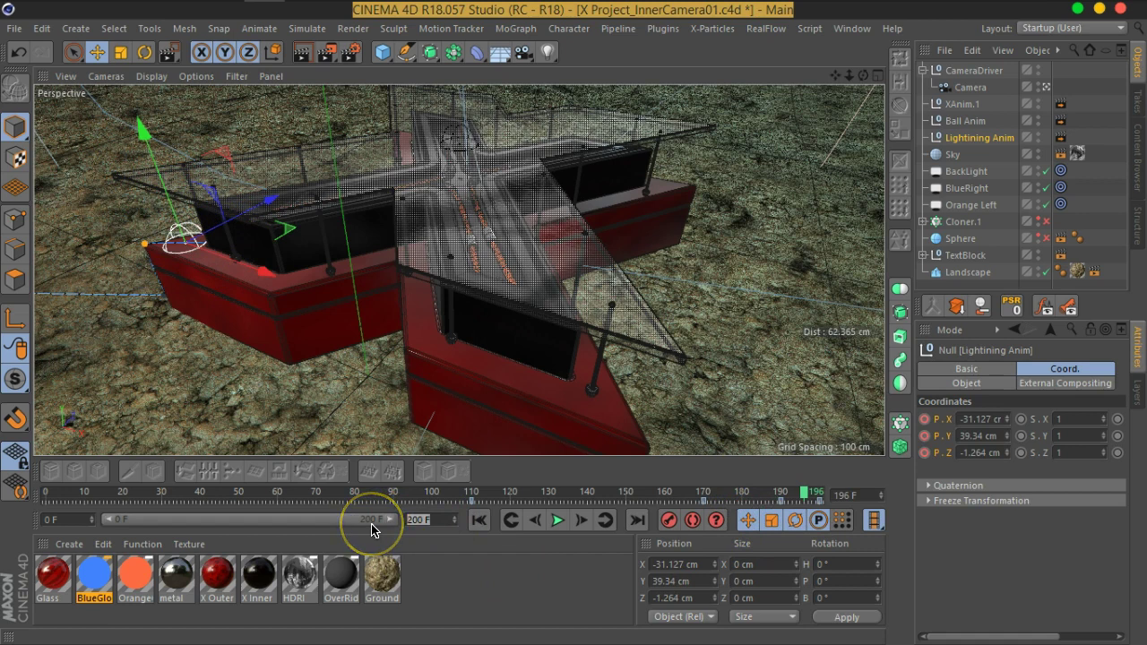
pyautogui.click(331, 525)
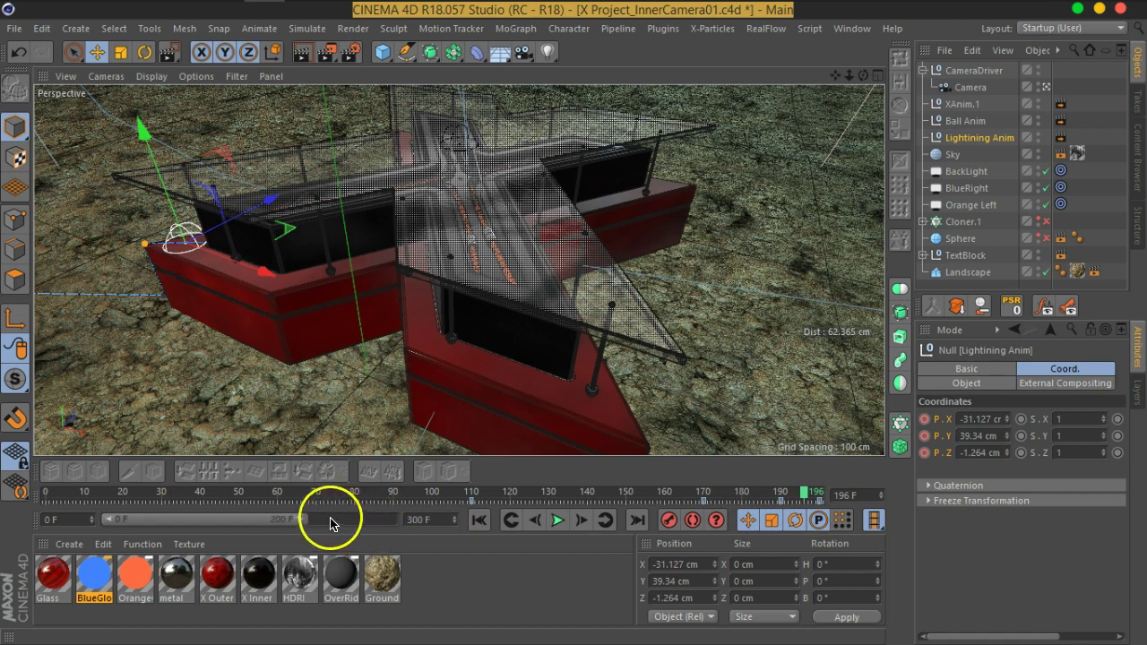
pyautogui.moveTo(307, 523); pyautogui.dragTo(493, 523)
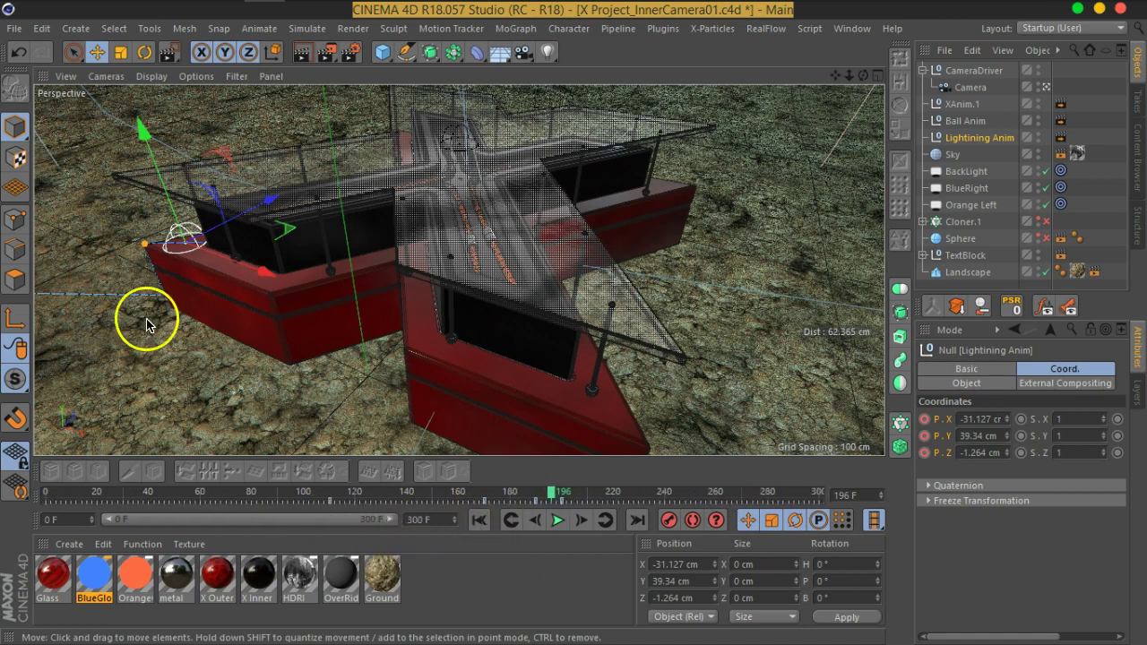
# - Go to frame 200, expand the TextBlock group, and select the Inner Strok sweep, toggling it off and on to identify it
pyautogui.click(575, 494)
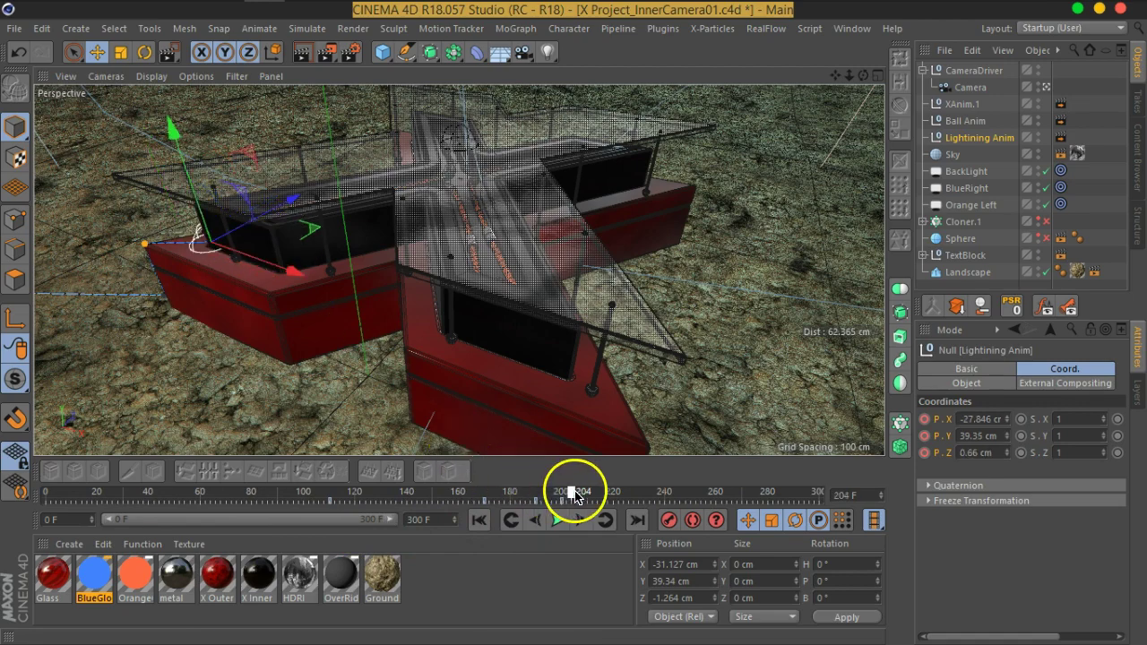
pyautogui.moveTo(562, 495)
pyautogui.mouseDown()
pyautogui.moveTo(487, 499)
pyautogui.moveTo(523, 514)
pyautogui.moveTo(564, 507)
pyautogui.mouseUp()
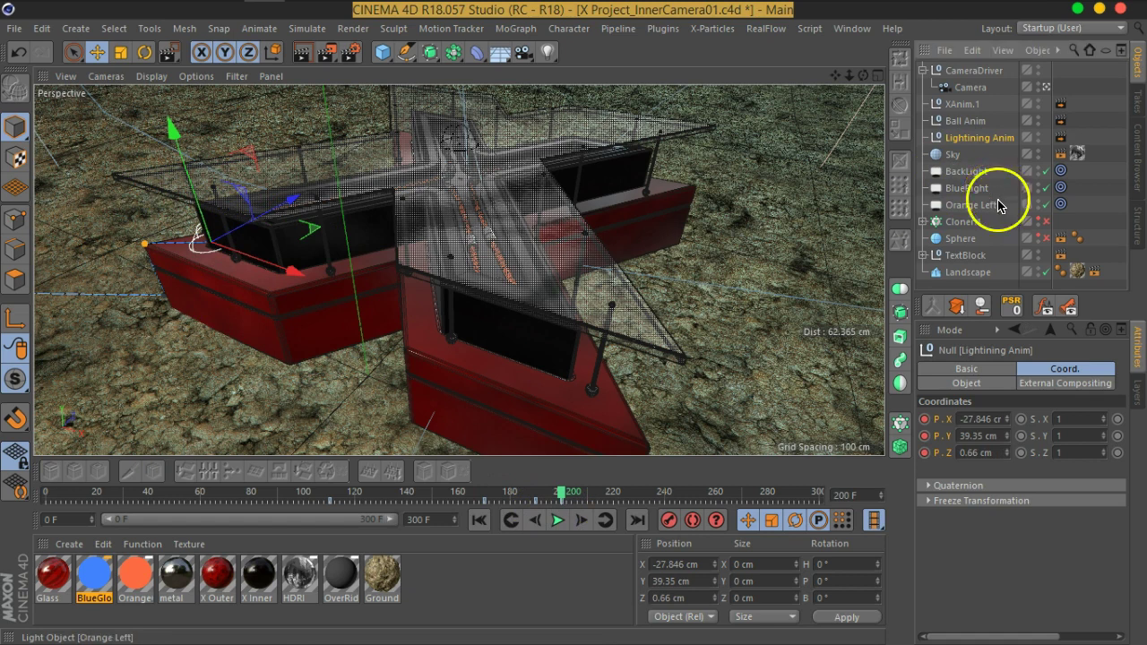
pyautogui.click(940, 255)
pyautogui.click(923, 255)
pyautogui.scroll(-3, 928, 263)
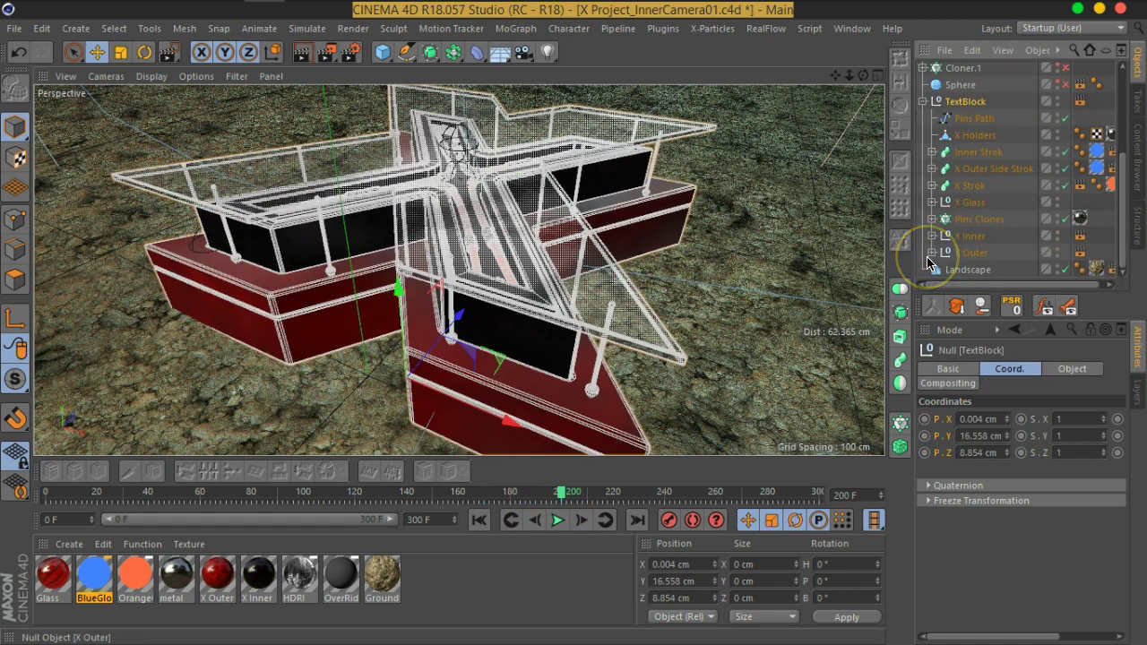
pyautogui.click(983, 154)
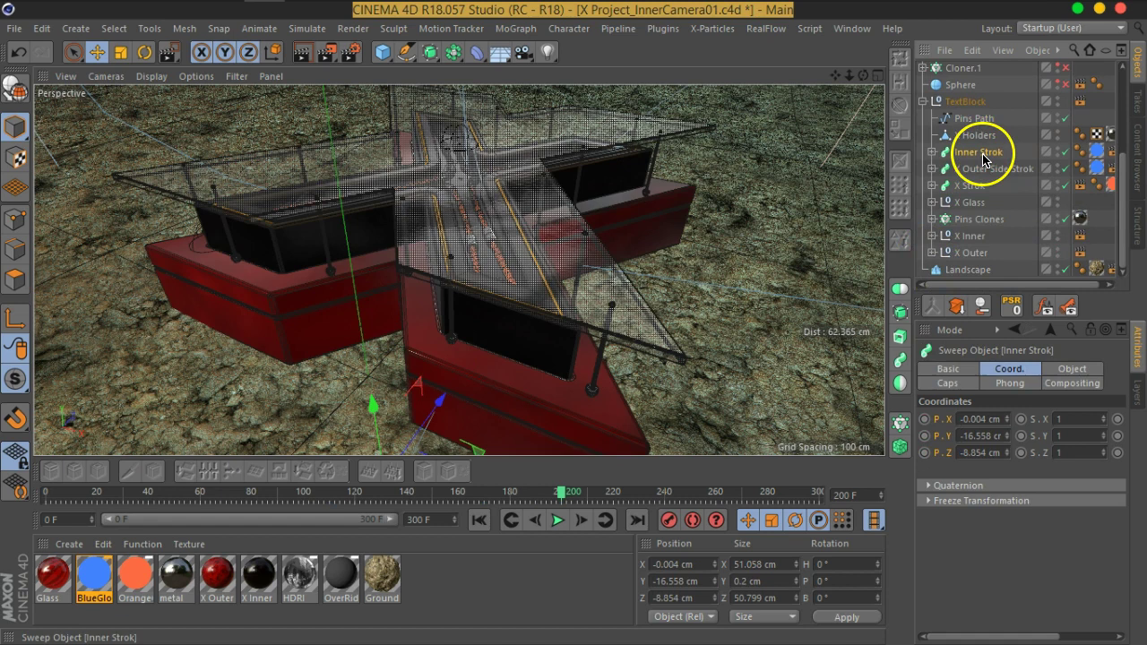
pyautogui.click(1063, 152)
pyautogui.click(1063, 153)
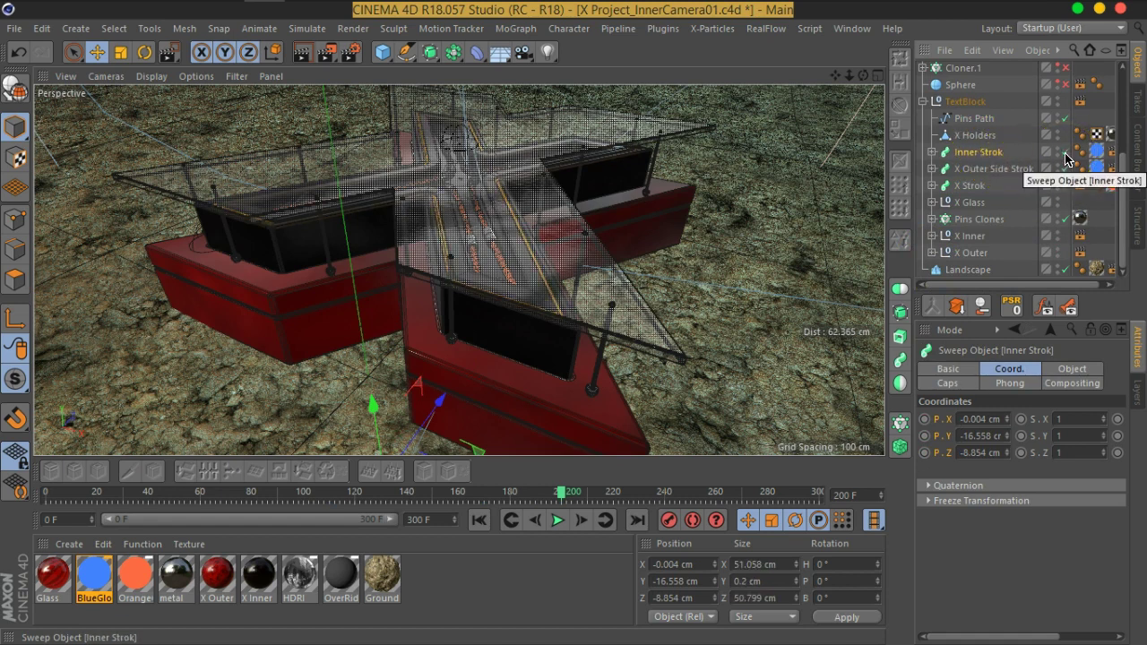
# - Set the Inner Strok sweep's Start Growth to 100% in its object properties
pyautogui.click(997, 160)
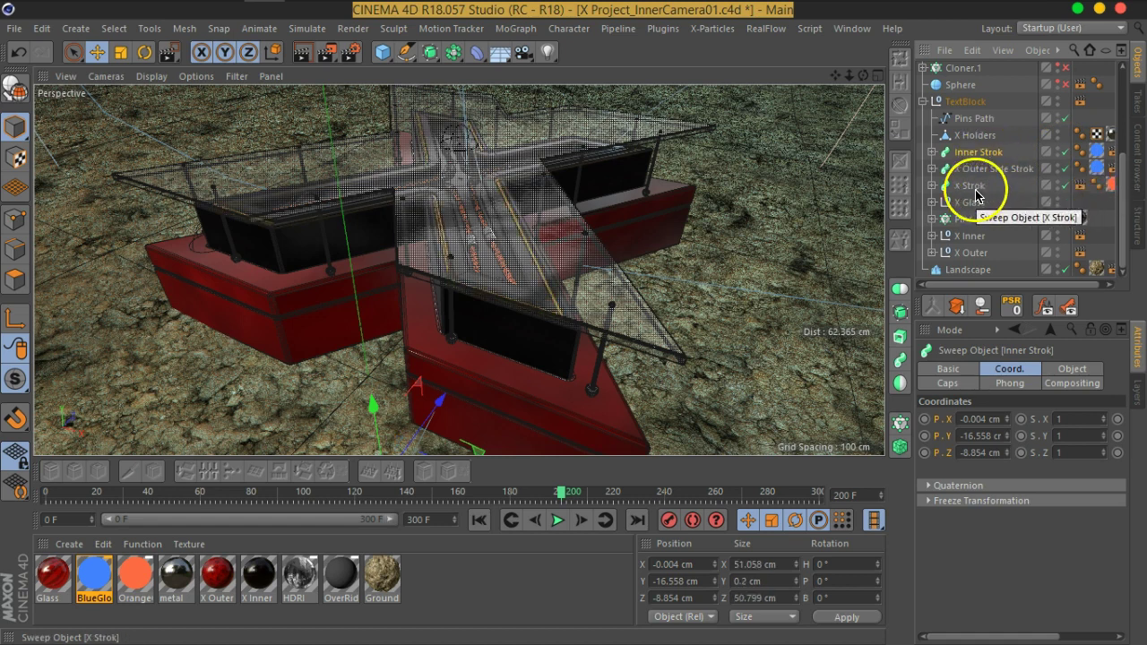
pyautogui.click(1069, 371)
pyautogui.click(1003, 481)
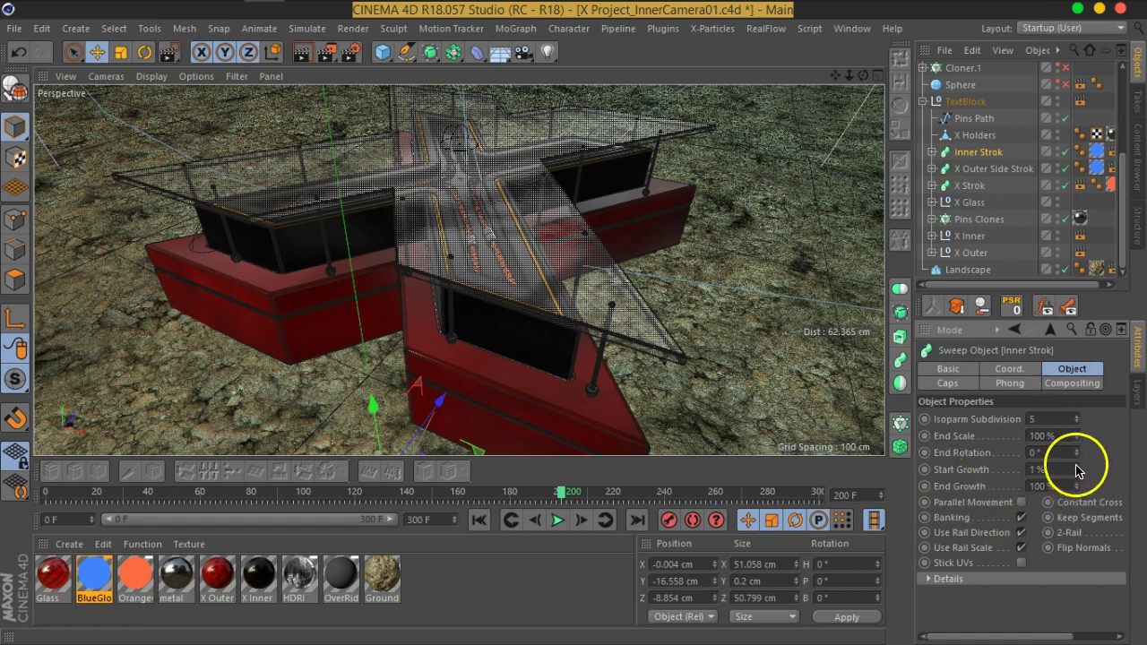
pyautogui.moveTo(1076, 464); pyautogui.dragTo(1057, 346)
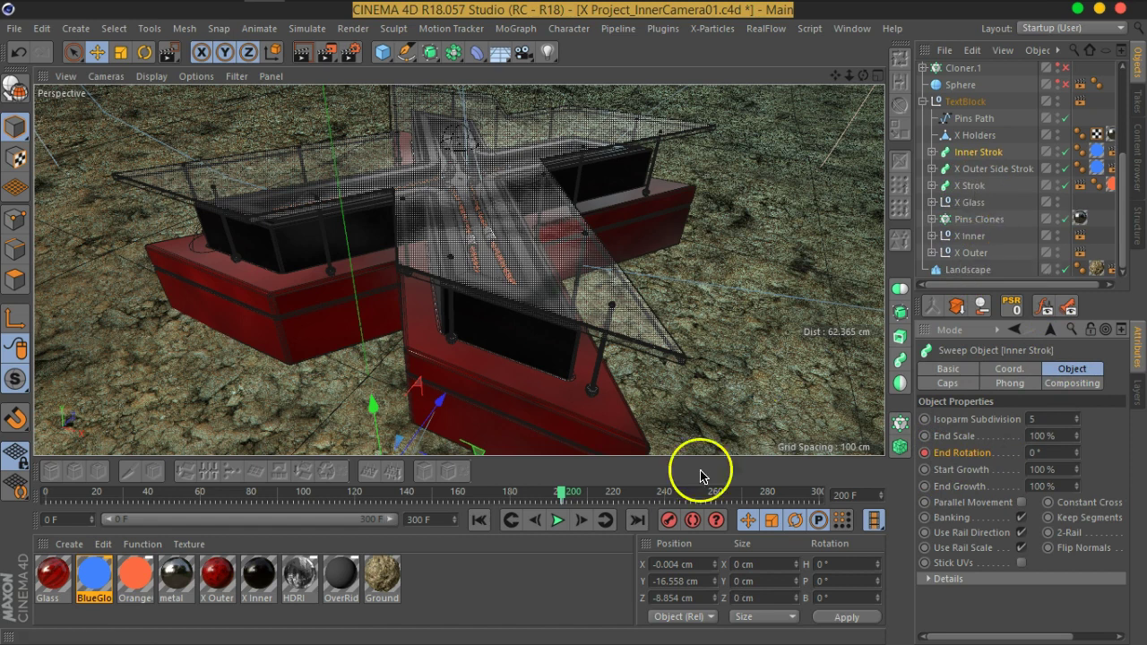
pyautogui.click(563, 493)
pyautogui.moveTo(565, 498); pyautogui.dragTo(664, 507)
pyautogui.doubleClick(1068, 454)
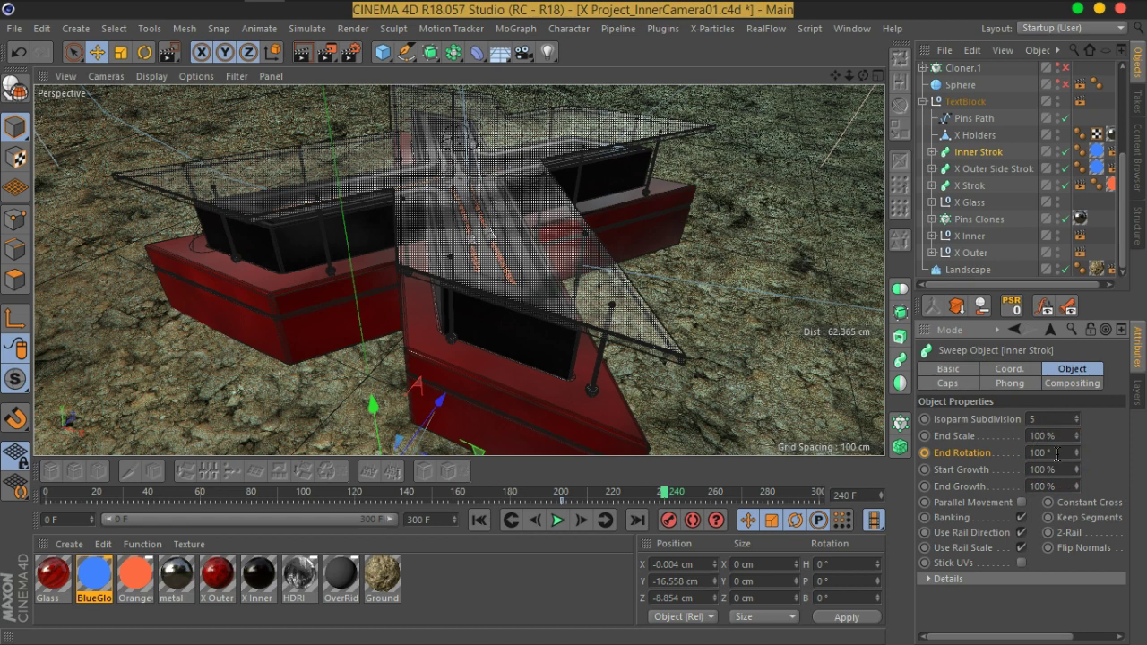
pyautogui.press('Return')
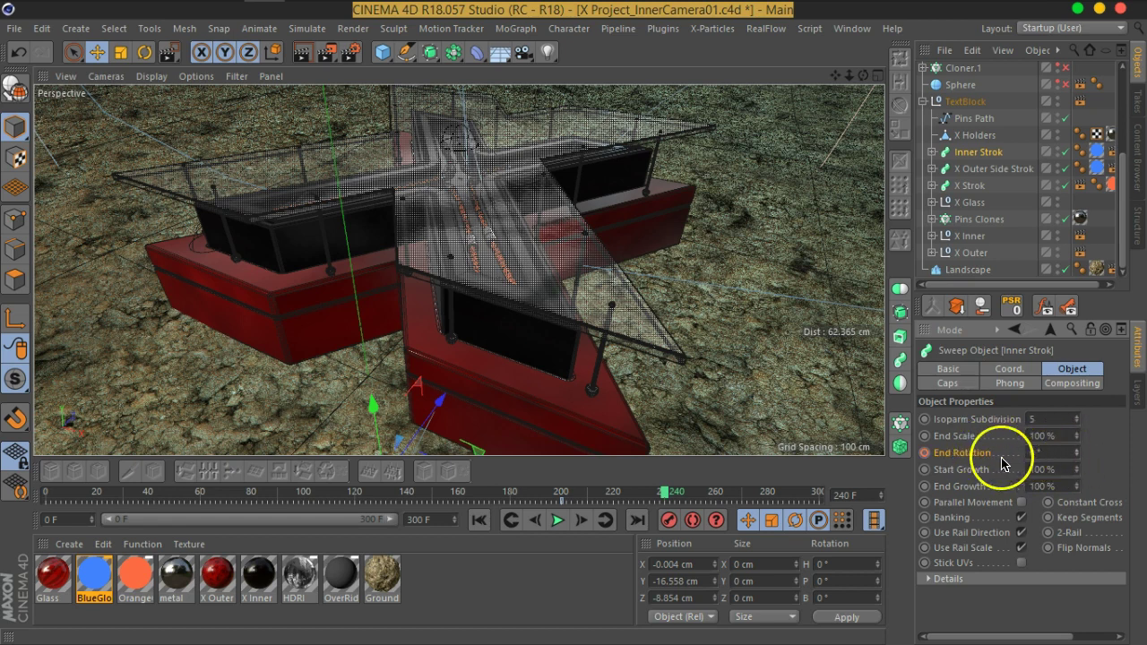
pyautogui.rightClick(968, 462)
pyautogui.moveTo(1011, 347)
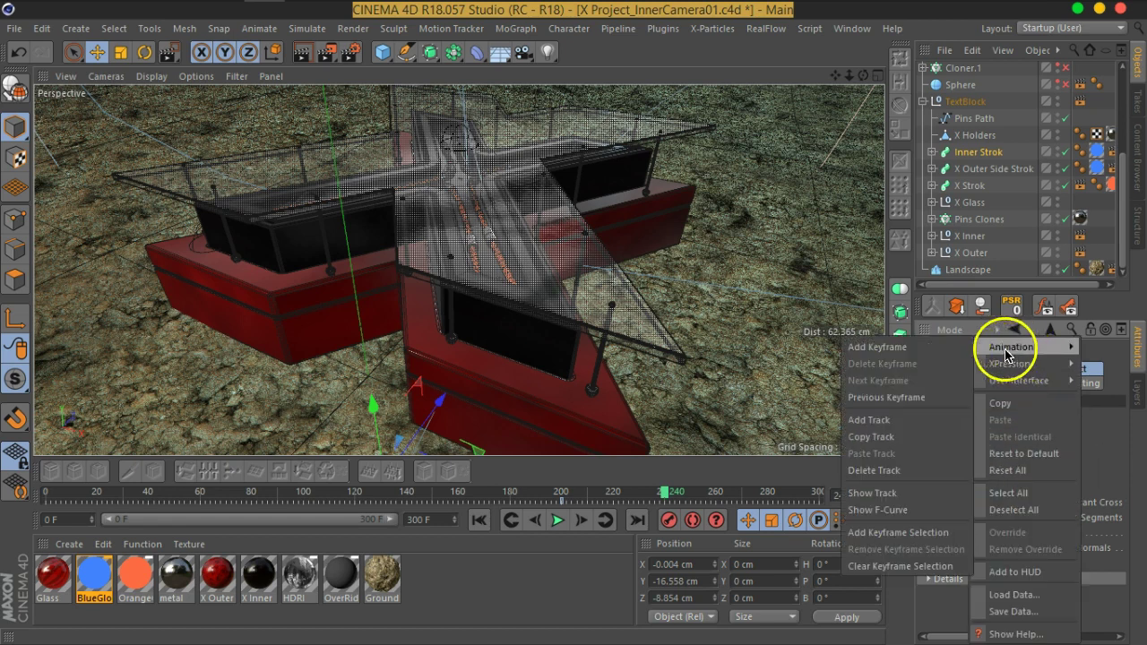
pyautogui.click(896, 471)
# - Keyframe the Inner Strok sweep's Start Growth at 100% on frame 200 and 0% on frame 240
pyautogui.moveTo(667, 492); pyautogui.dragTo(567, 511)
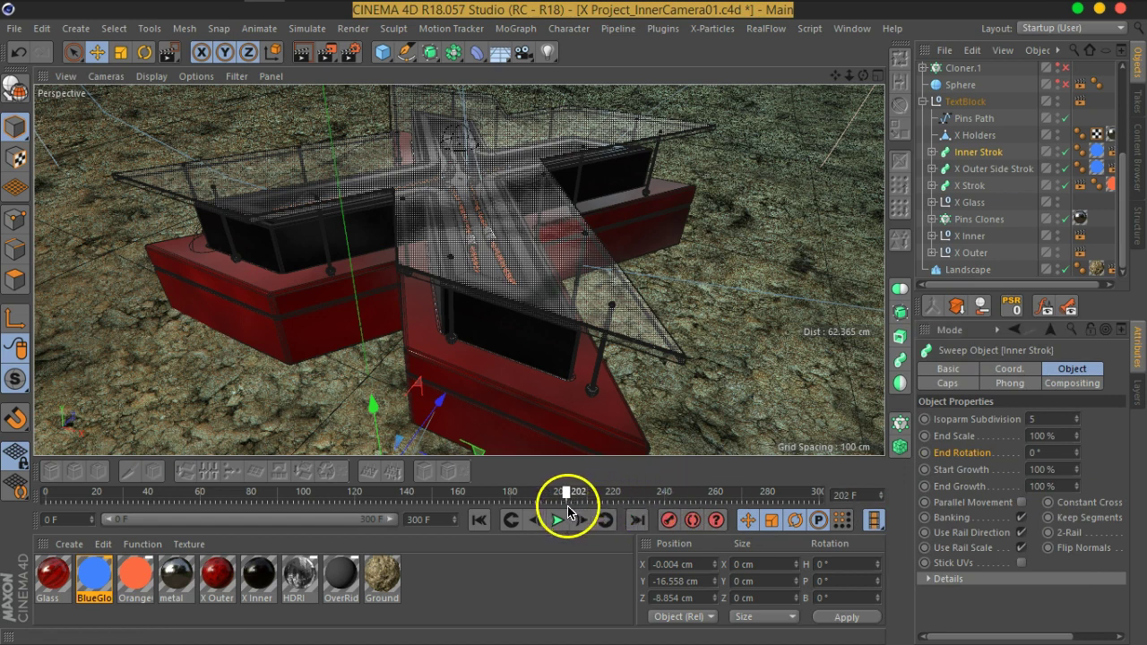
pyautogui.click(975, 475)
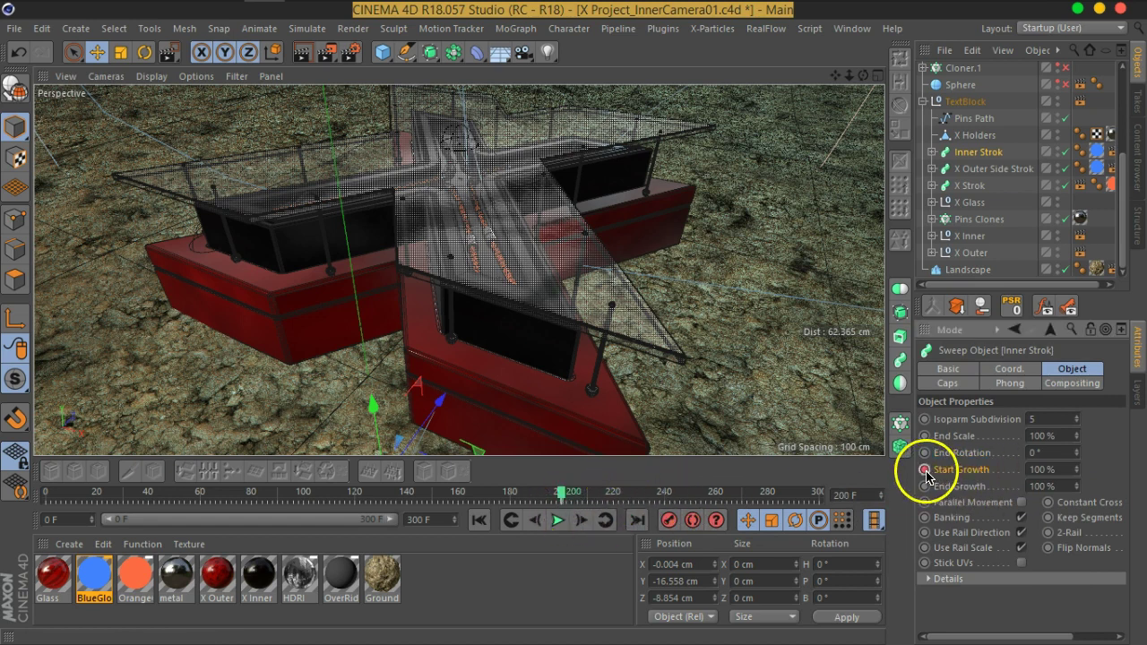
pyautogui.moveTo(563, 492); pyautogui.dragTo(661, 504)
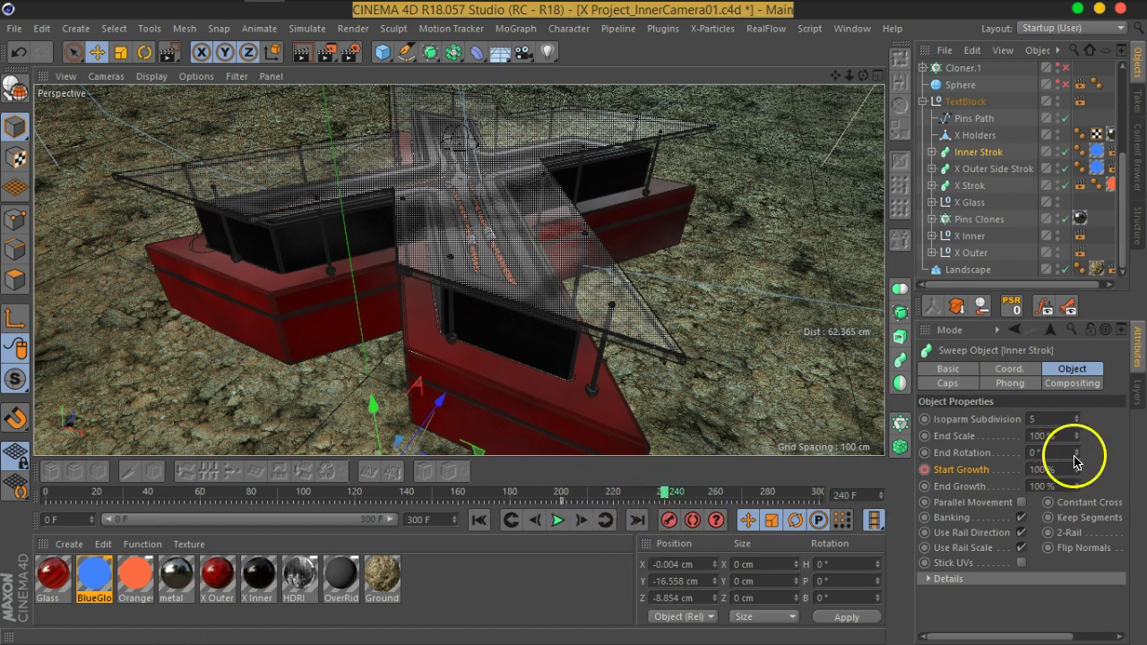
pyautogui.moveTo(1076, 473); pyautogui.dragTo(1075, 578)
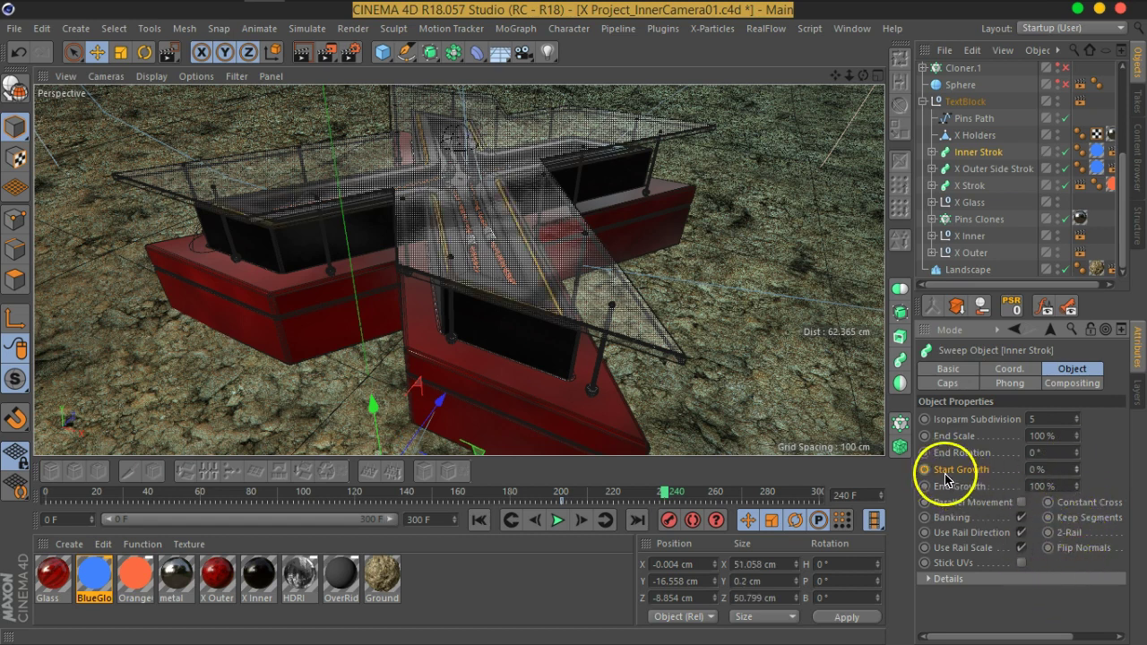
pyautogui.click(924, 470)
# - Scrub the stroke growth to frame 220, and move the final Start Growth keyframe of Inner Strok to frame 260
pyautogui.moveTo(663, 499); pyautogui.dragTo(612, 504)
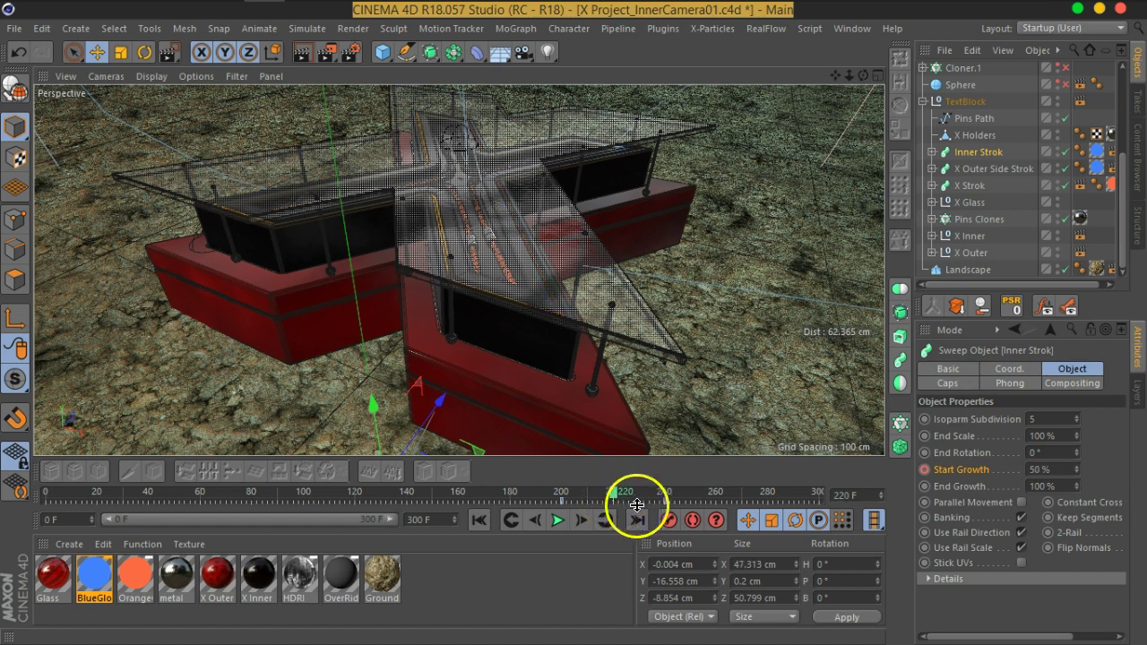
pyautogui.click(669, 502)
pyautogui.moveTo(705, 507); pyautogui.dragTo(714, 507)
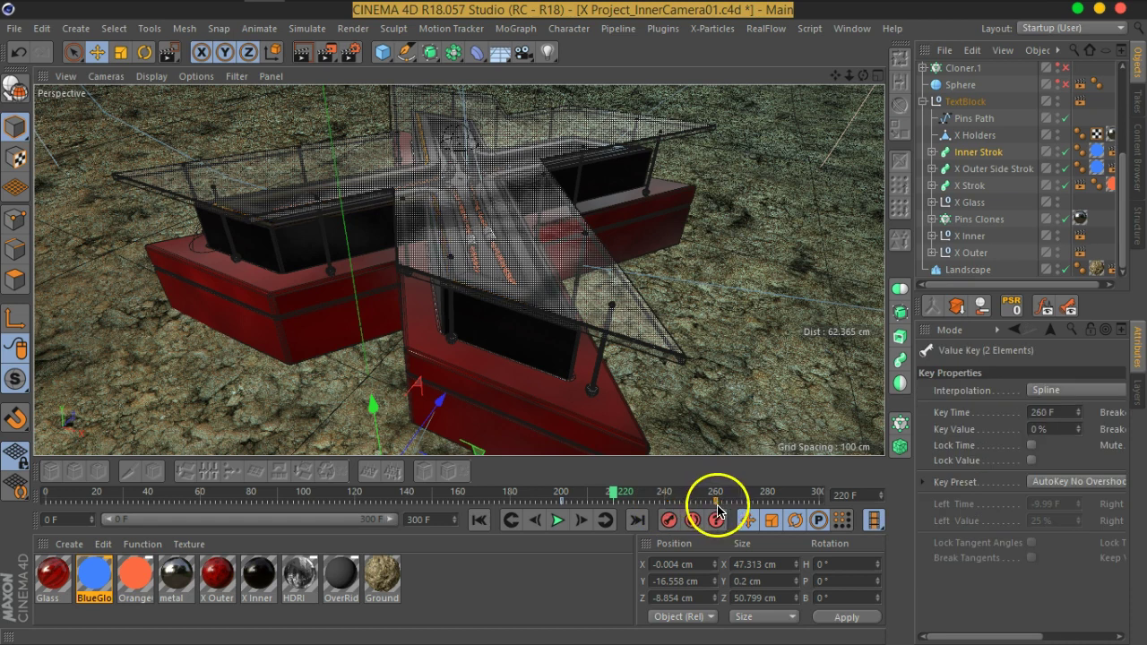
# - Keyframe the X Strok sweep's Start Growth at 100% on frame 220 and 0% on frame 280
pyautogui.click(971, 188)
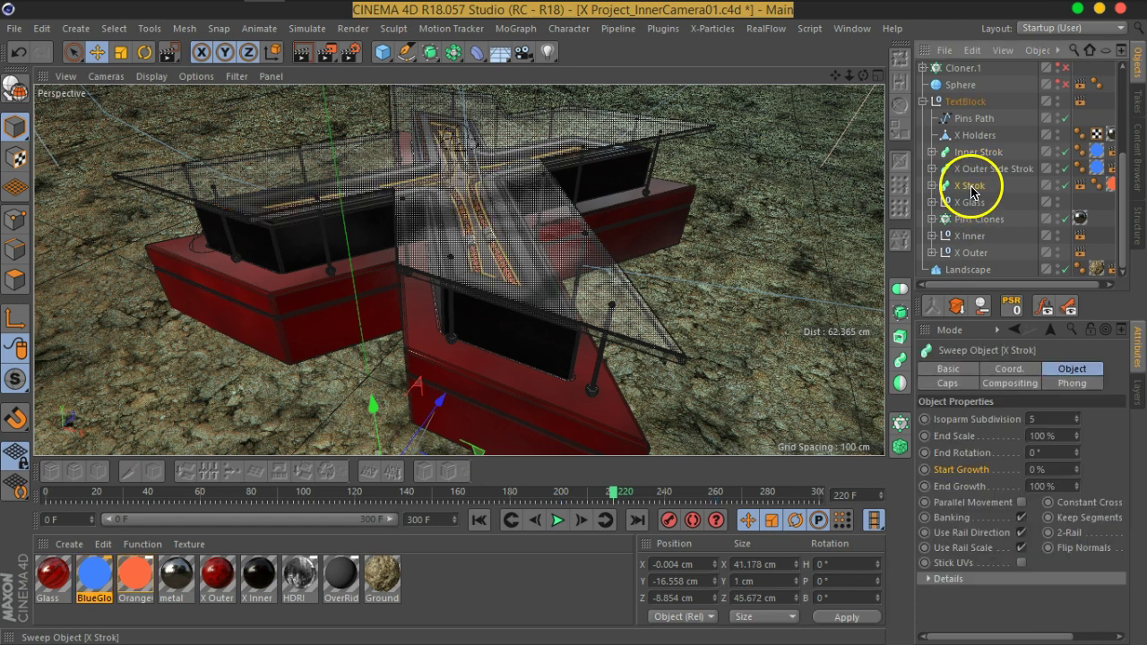
pyautogui.click(1066, 187)
pyautogui.click(1065, 186)
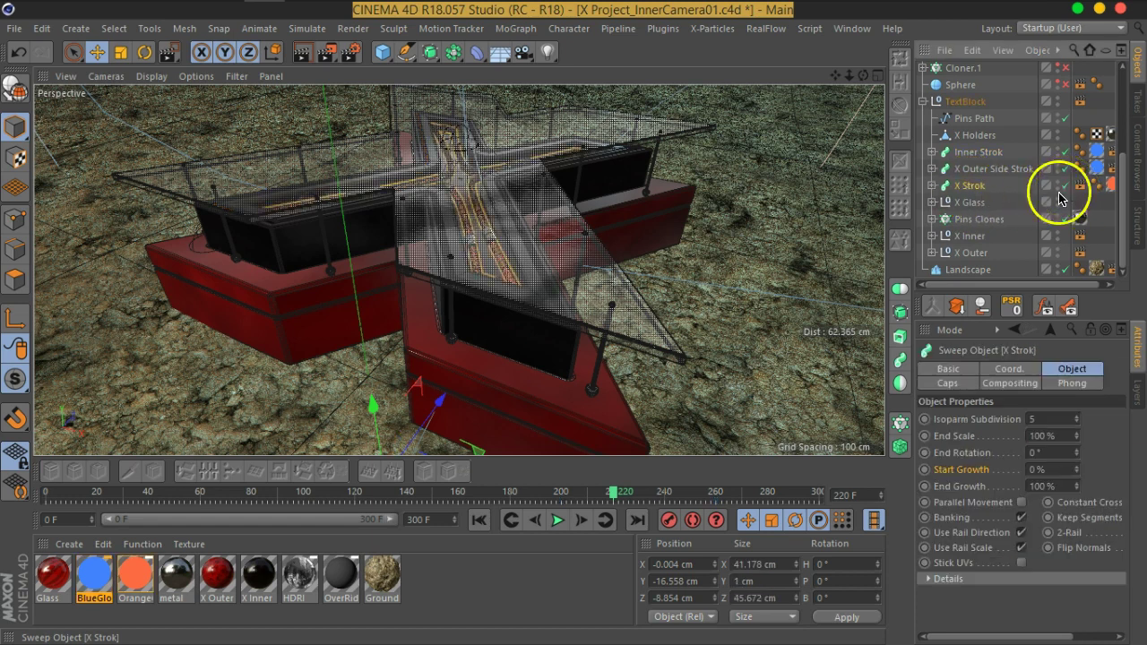
pyautogui.moveTo(1078, 470); pyautogui.dragTo(1070, 345)
pyautogui.keyDown('ctrl'); pyautogui.click(924, 469); pyautogui.keyUp('ctrl')
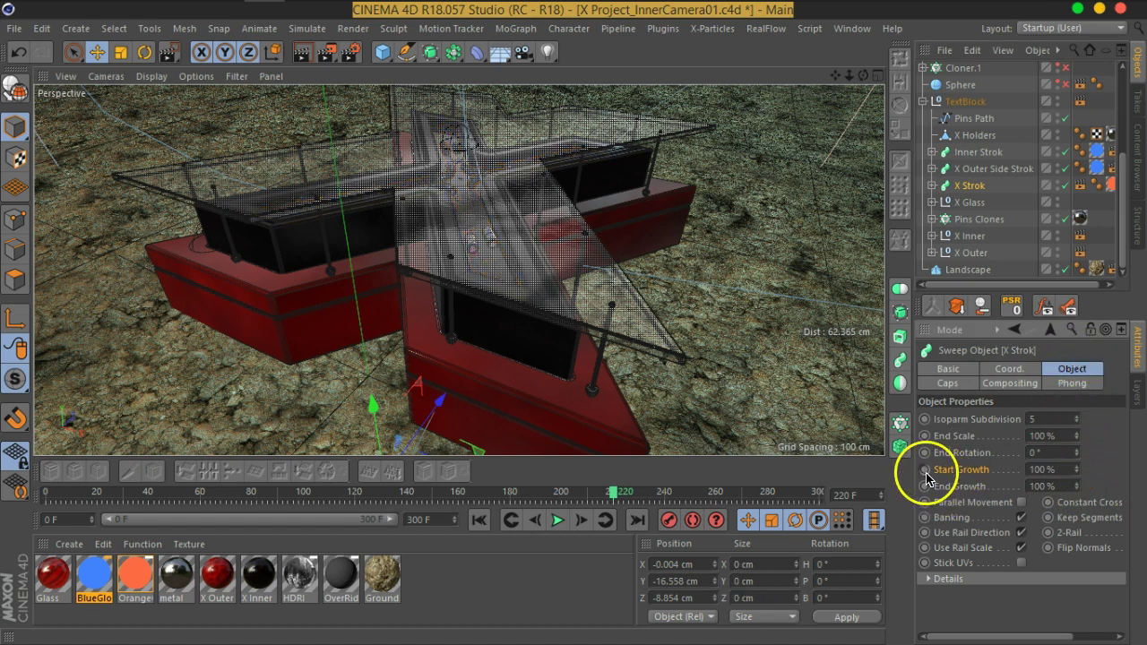
pyautogui.moveTo(614, 491)
pyautogui.mouseDown()
pyautogui.moveTo(654, 505)
pyautogui.moveTo(763, 499)
pyautogui.moveTo(766, 515)
pyautogui.moveTo(768, 502)
pyautogui.mouseUp()
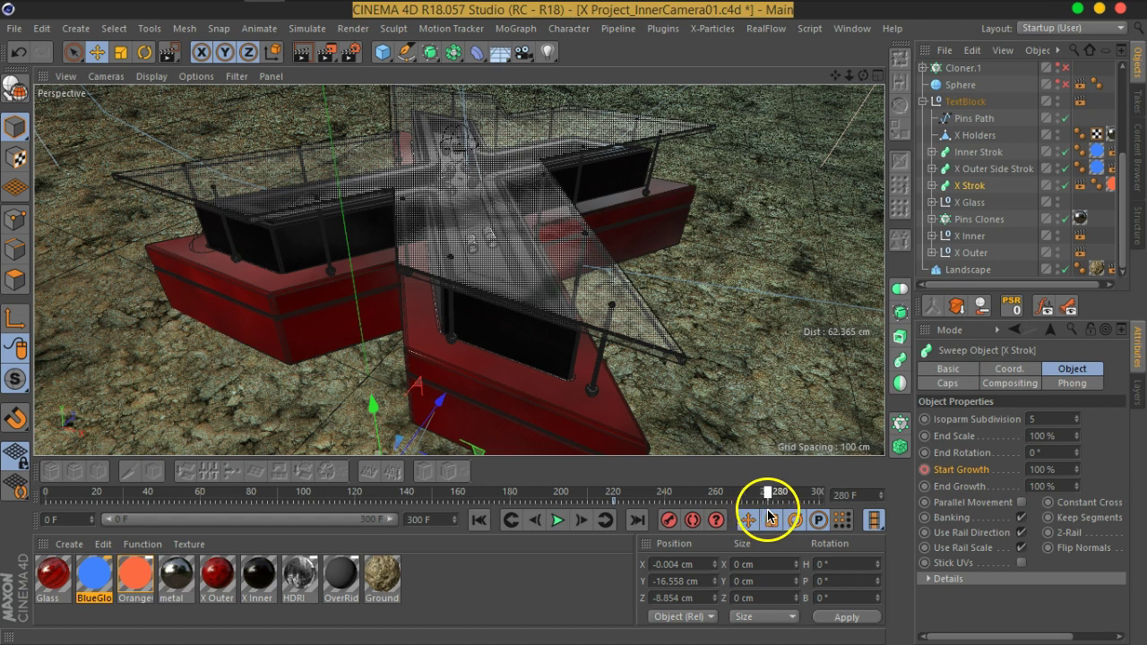
pyautogui.moveTo(1076, 470); pyautogui.dragTo(1083, 589)
pyautogui.keyDown('ctrl'); pyautogui.click(925, 469); pyautogui.keyUp('ctrl')
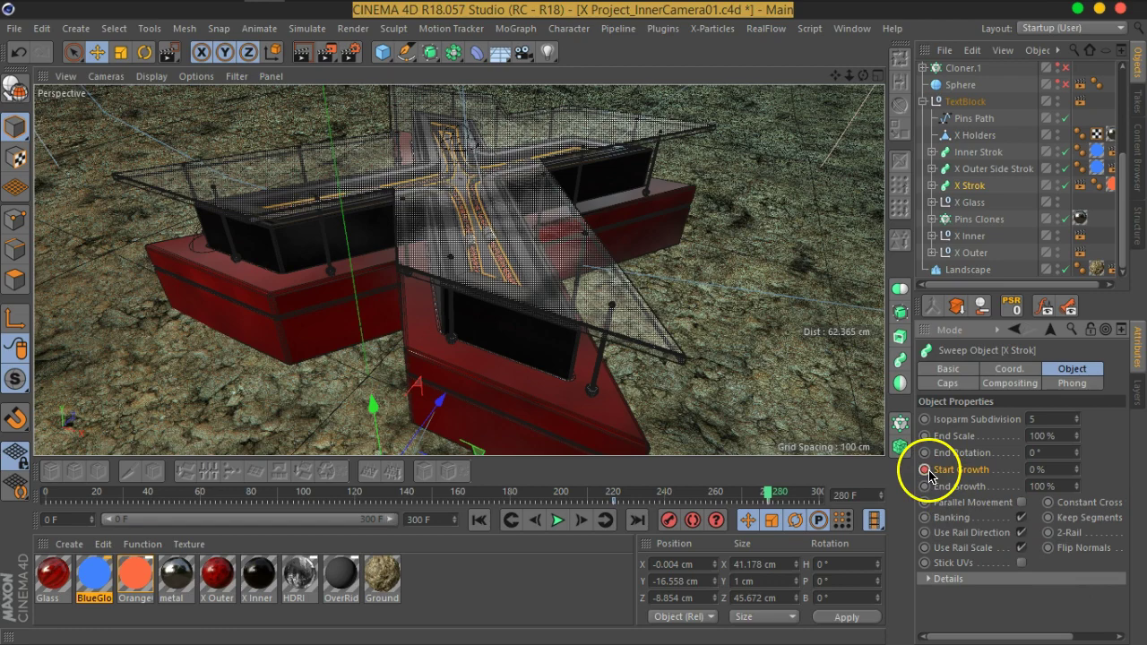
# - Play the animation from frame 167 to review the stroke growth, and scrub through it with Inner Strok selected
pyautogui.moveTo(512, 496); pyautogui.dragTo(477, 498)
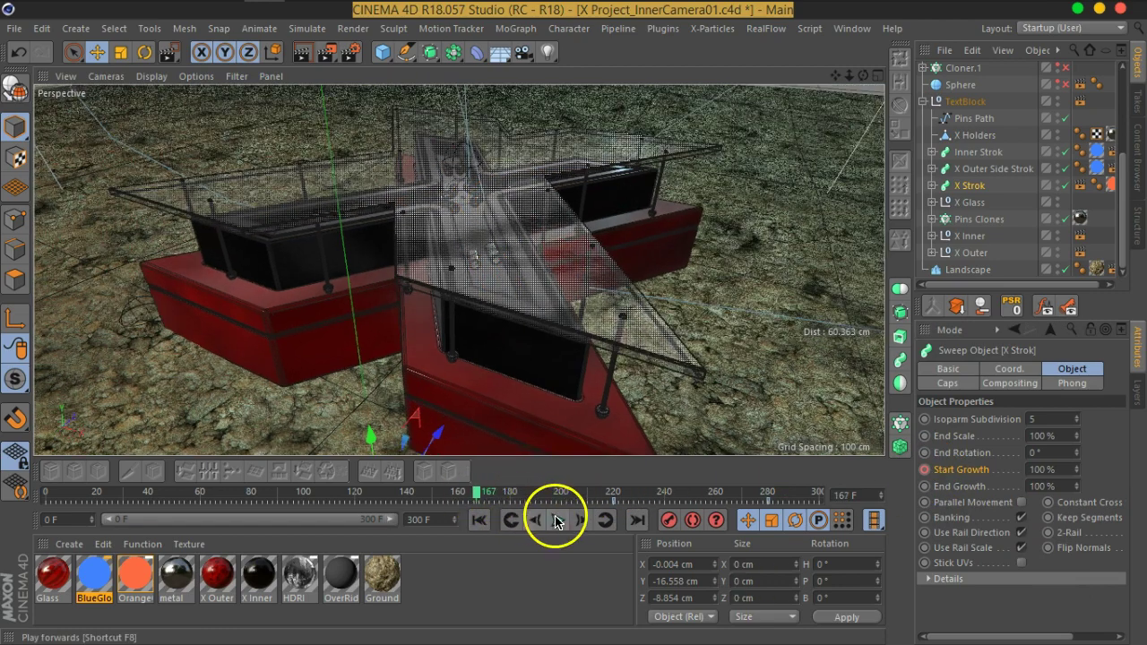
pyautogui.click(558, 520)
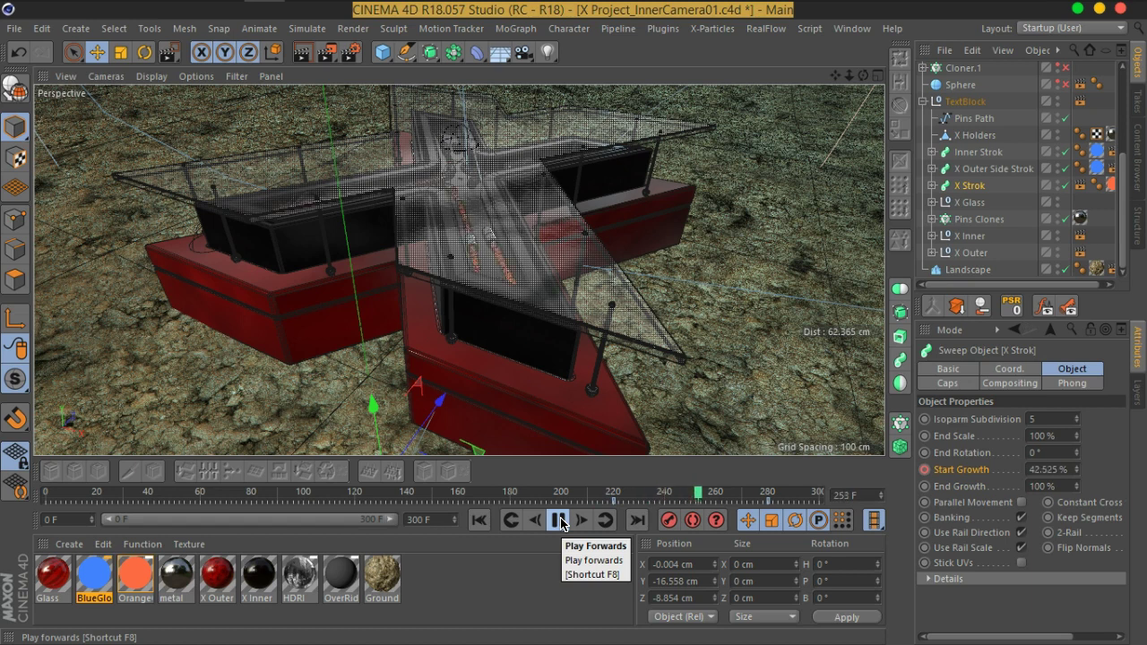
pyautogui.click(560, 520)
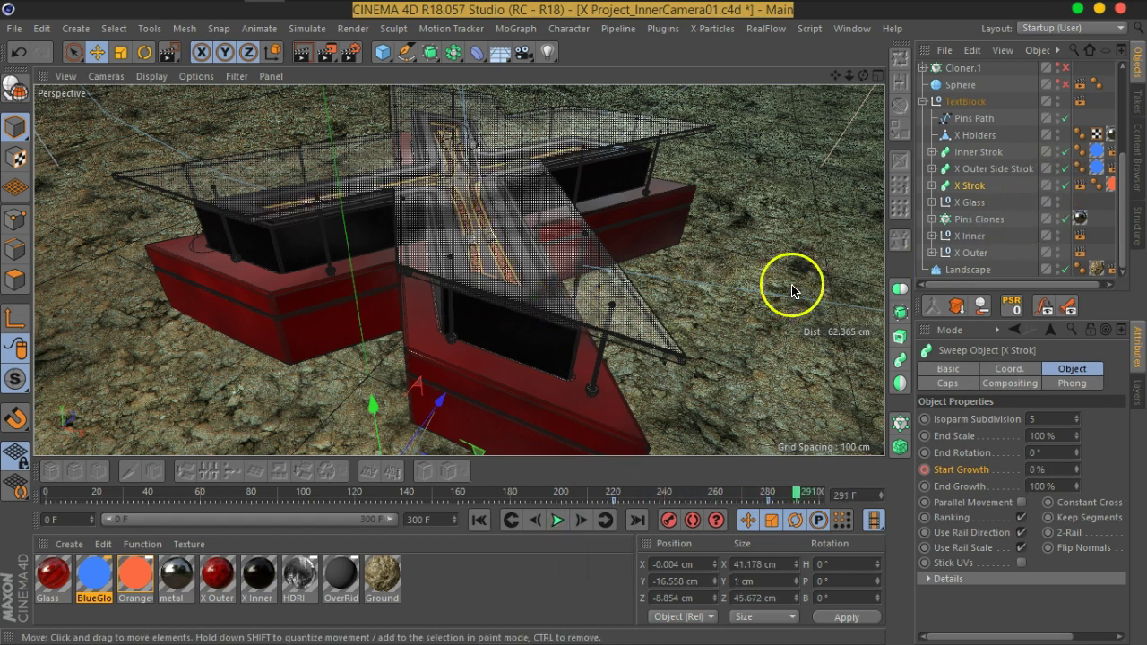
pyautogui.click(981, 155)
pyautogui.moveTo(776, 505); pyautogui.dragTo(651, 482)
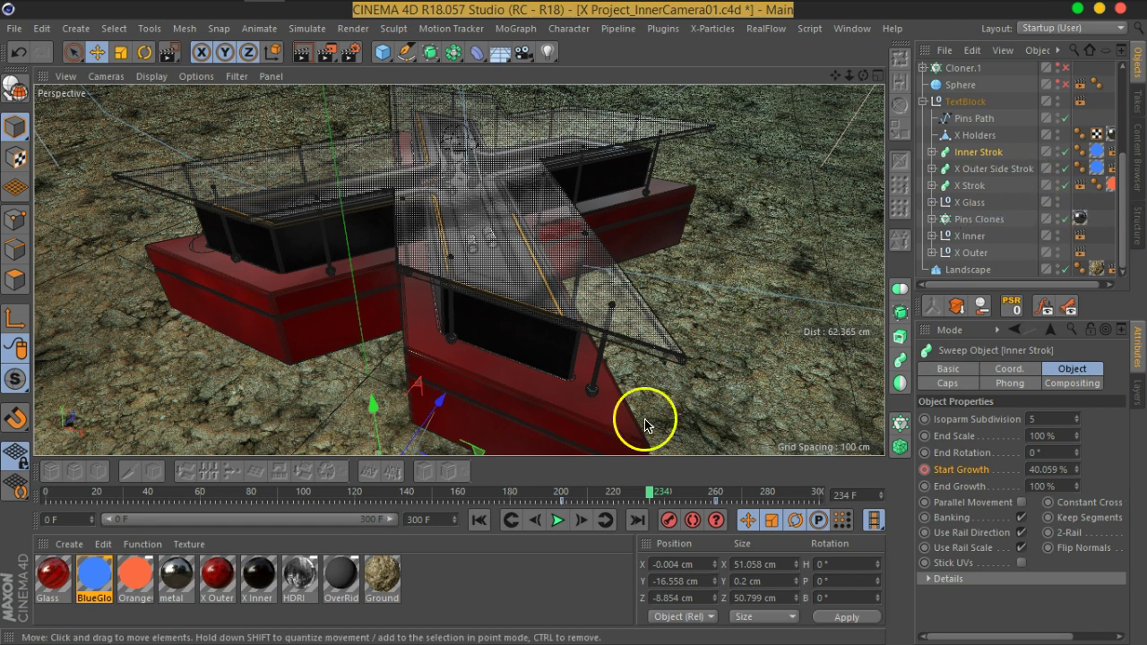
pyautogui.moveTo(651, 501); pyautogui.dragTo(776, 517)
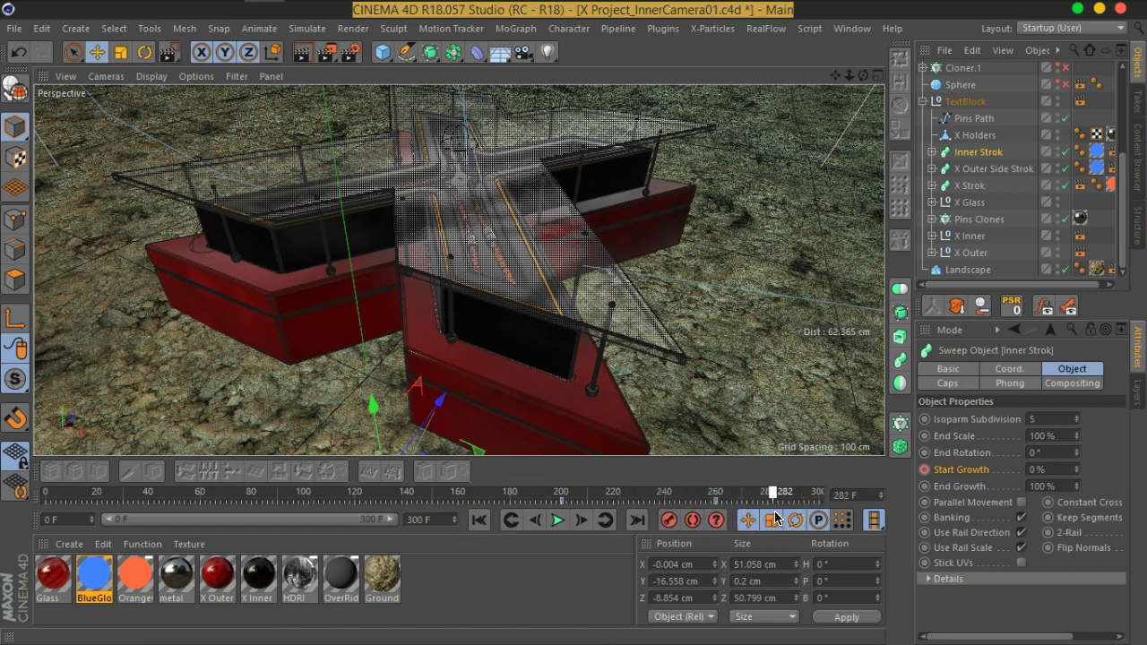
# - Delete the Post Effects pass and both Object Buffer passes from the multi-pass list in the render settings
pyautogui.click(350, 54)
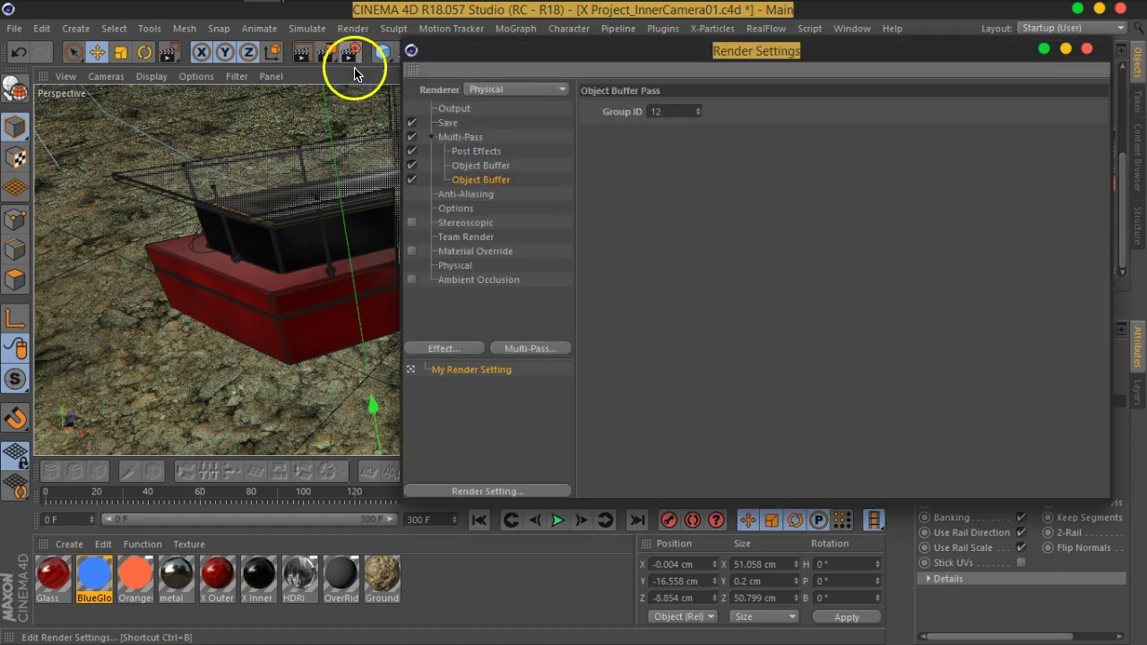
pyautogui.moveTo(549, 56); pyautogui.dragTo(533, 53)
pyautogui.click(464, 151)
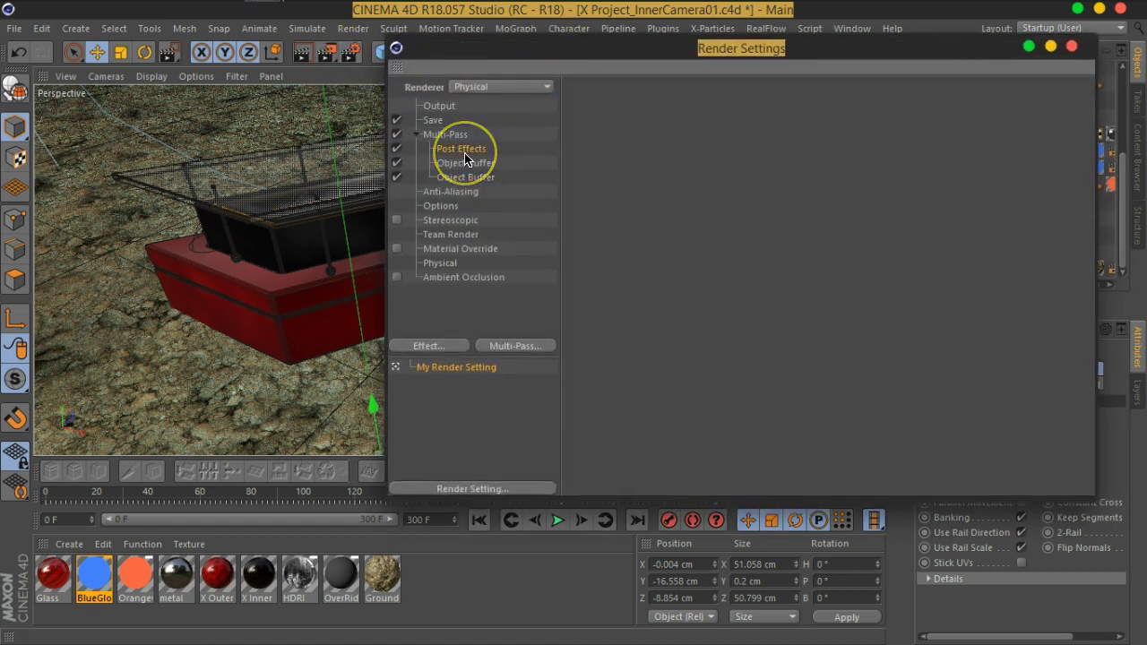
pyautogui.press('Delete')
pyautogui.click(466, 157)
pyautogui.press('Delete')
pyautogui.click(456, 167)
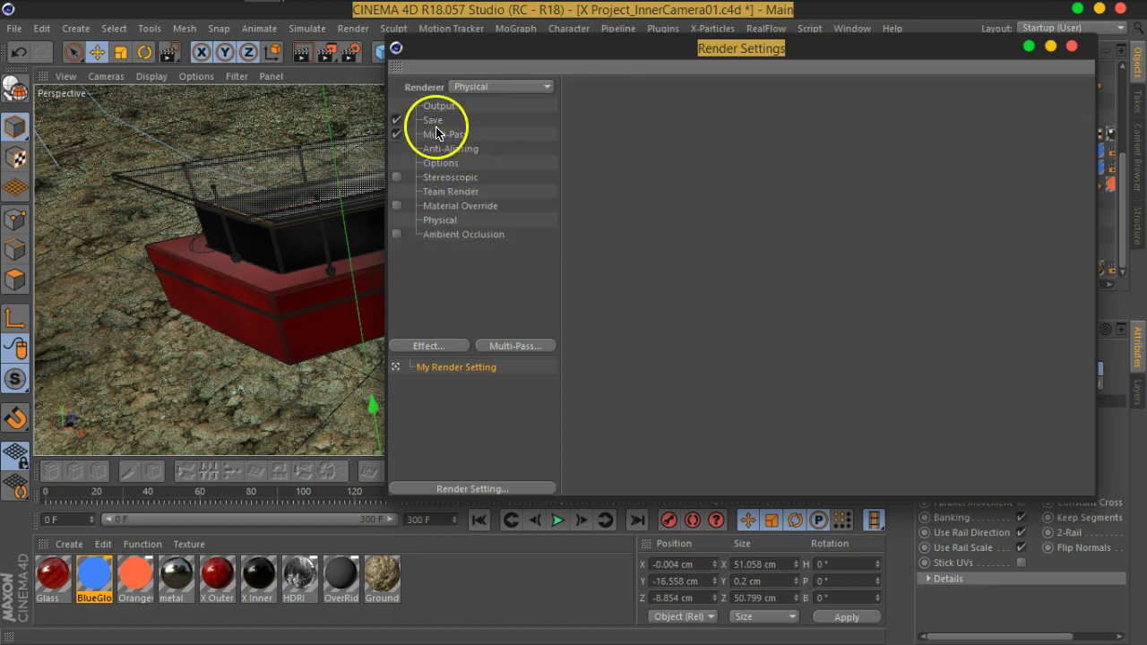
# - Set the regular image format to OpenEXR in the render save settings and enable its alpha channel
pyautogui.click(434, 122)
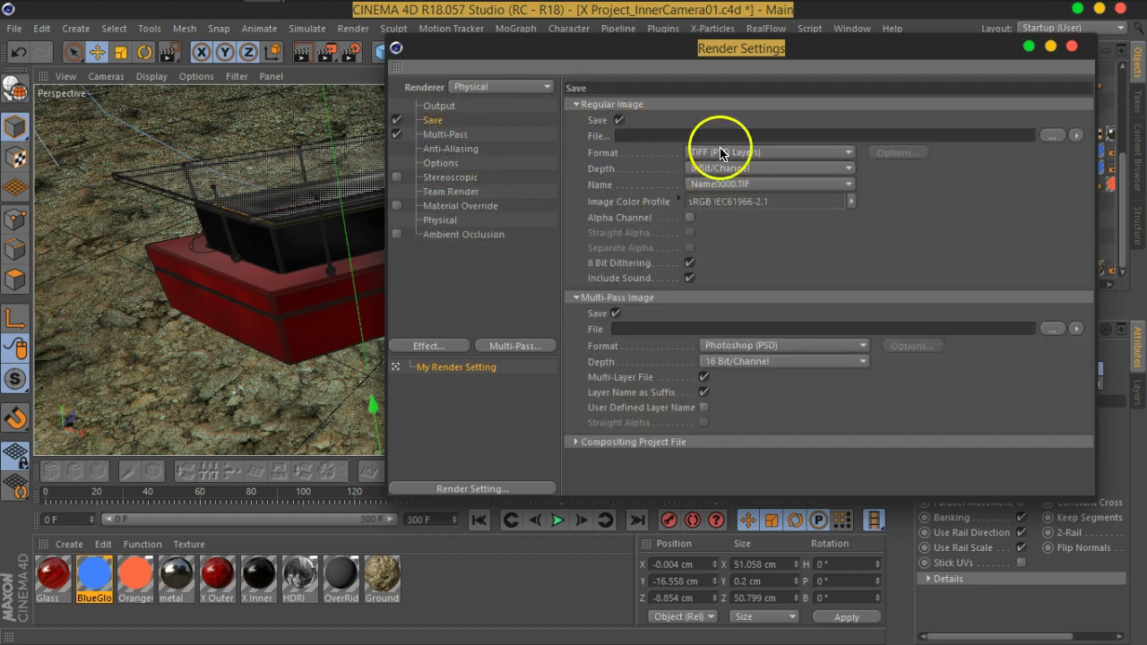
pyautogui.click(797, 154)
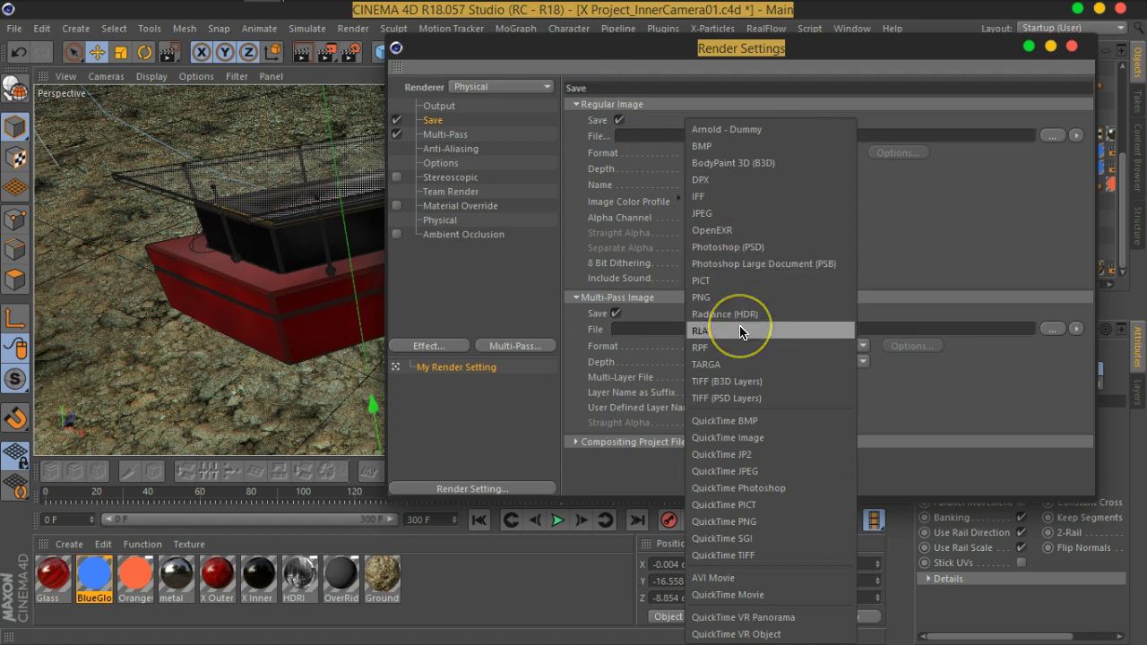
pyautogui.click(727, 231)
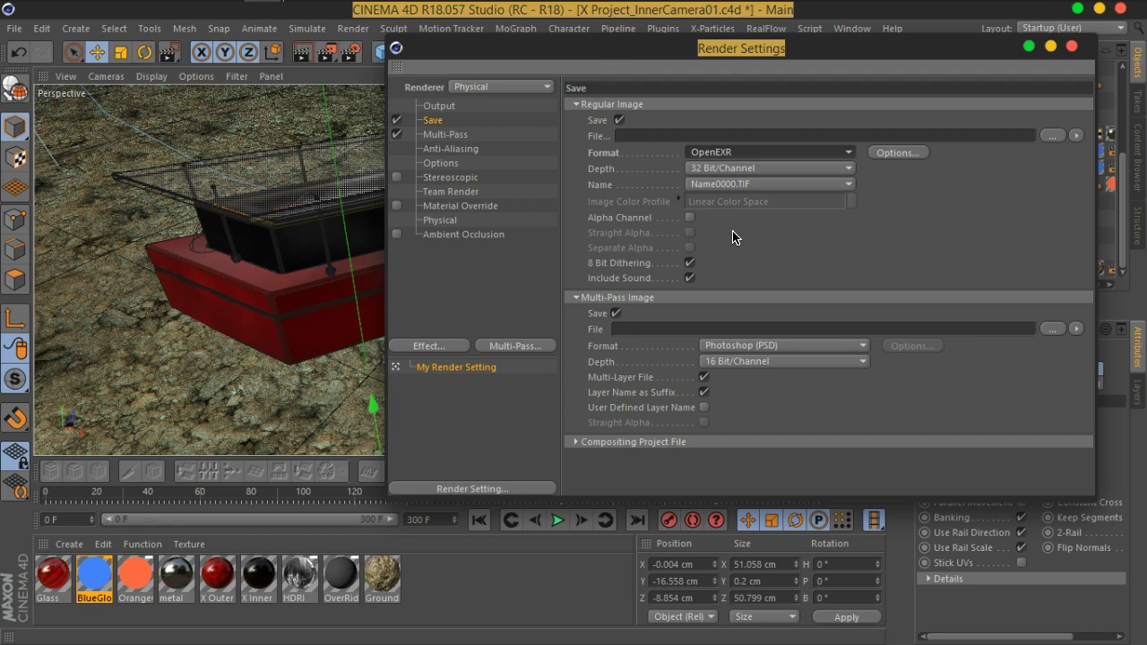
pyautogui.click(689, 218)
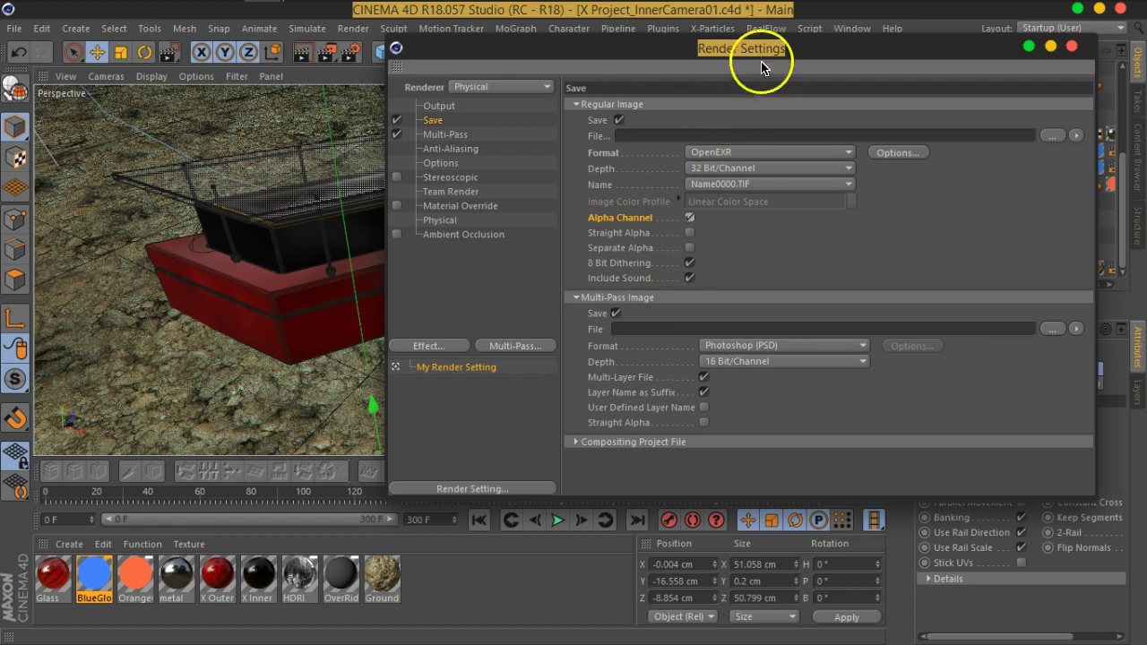
pyautogui.press('Escape')
# - Preview-render the perspective view at frame 0 and frame 70, and save the project with nothing selected
pyautogui.click(478, 521)
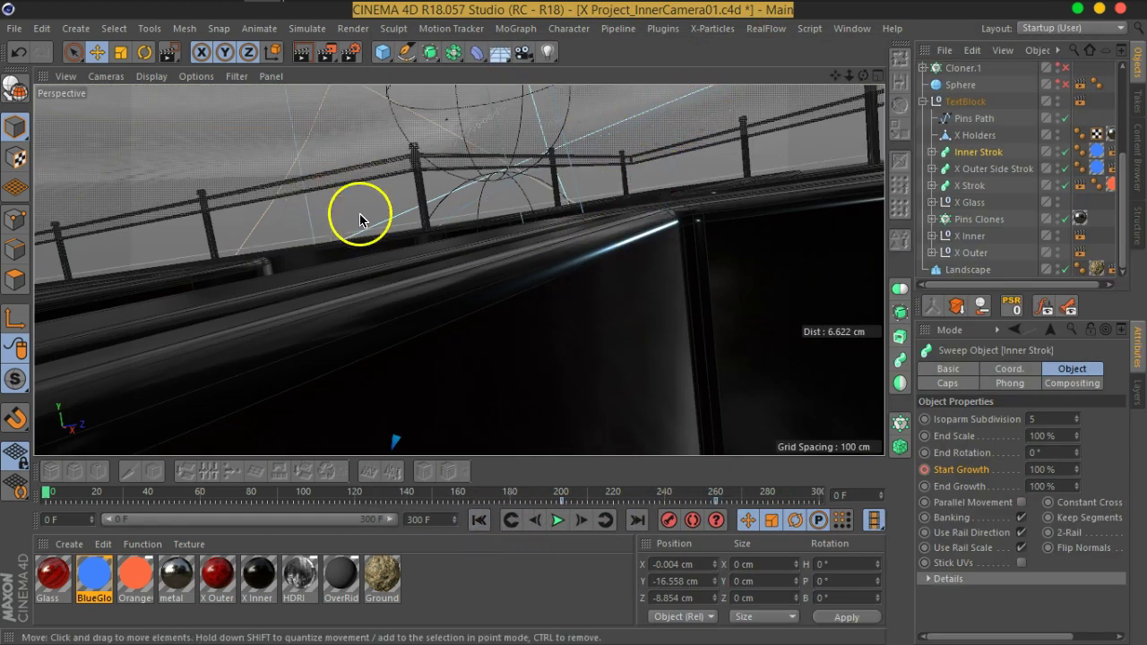
pyautogui.click(302, 51)
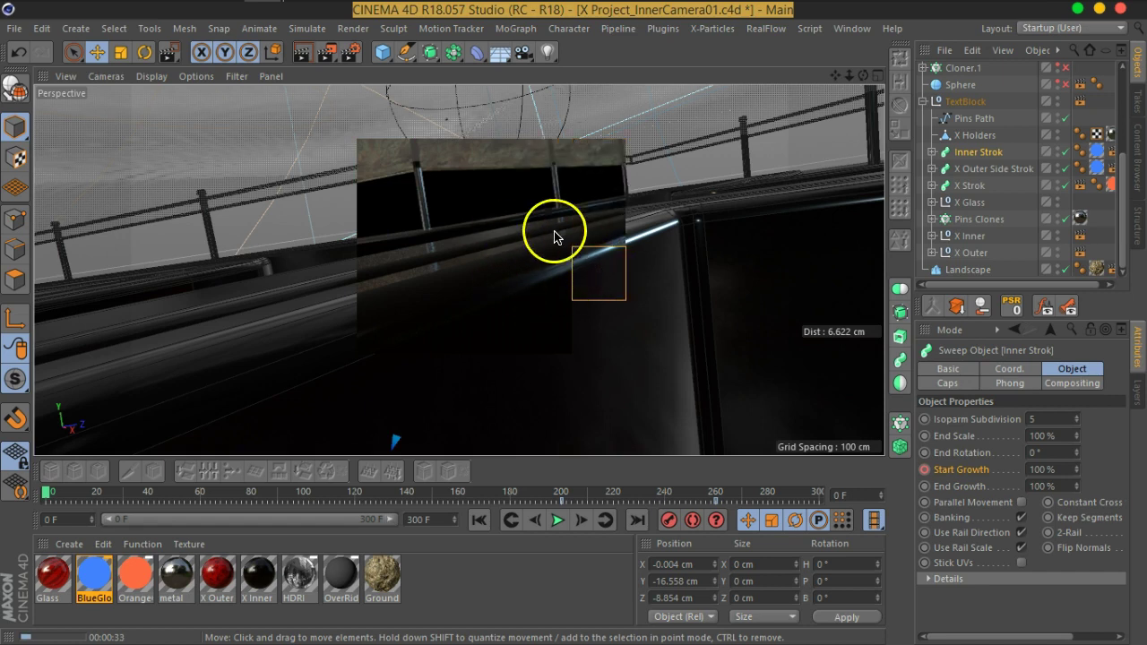
pyautogui.click(505, 224)
pyautogui.click(417, 192)
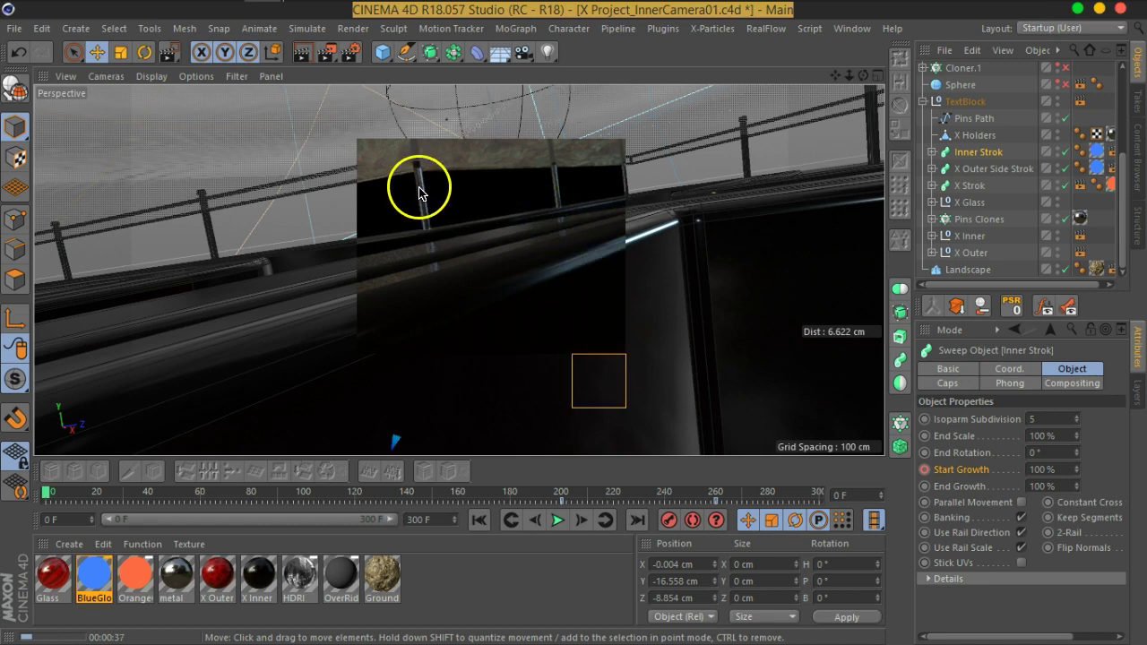
pyautogui.moveTo(39, 498); pyautogui.dragTo(226, 499)
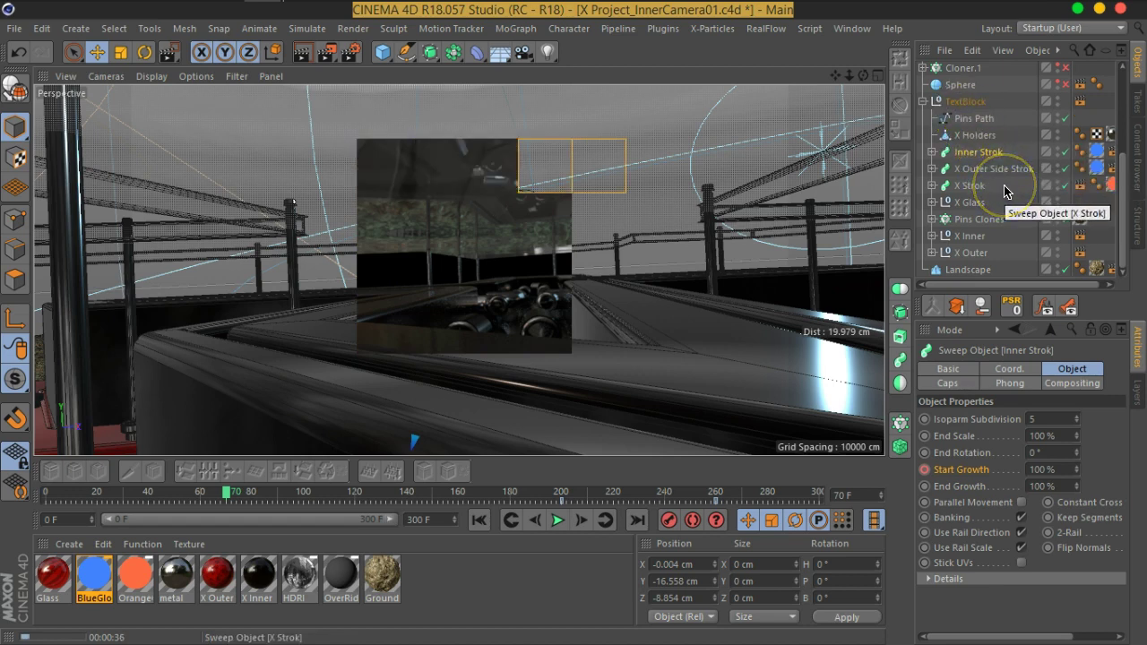
pyautogui.hotkey('ctrl', 'shift', 'a')
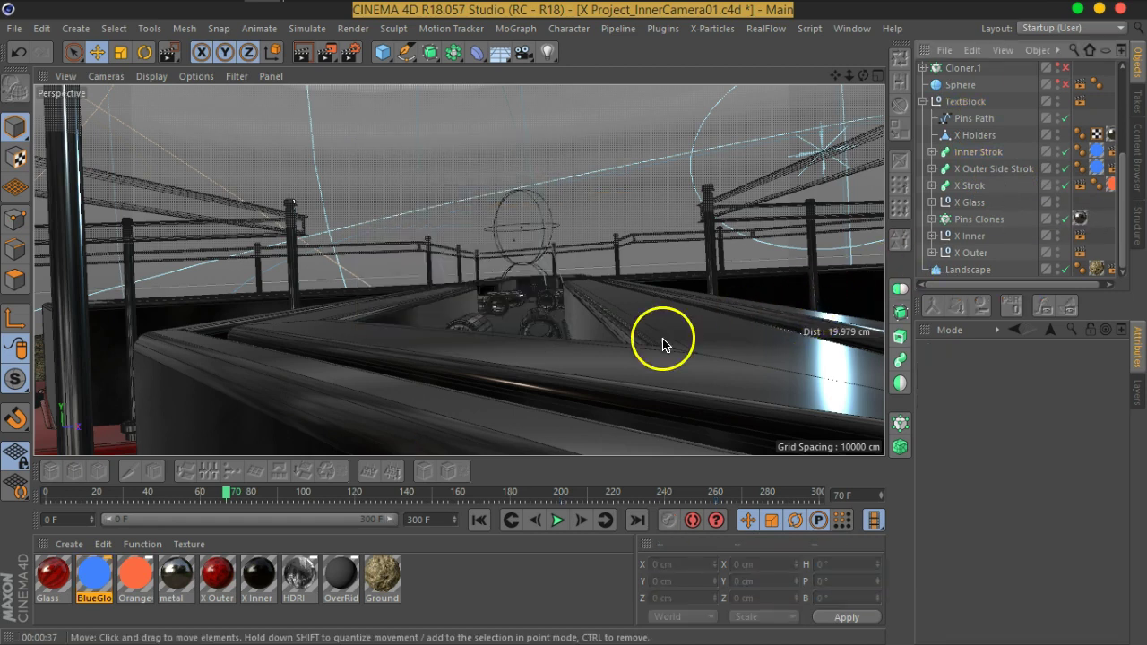
pyautogui.hotkey('ctrl', 's')
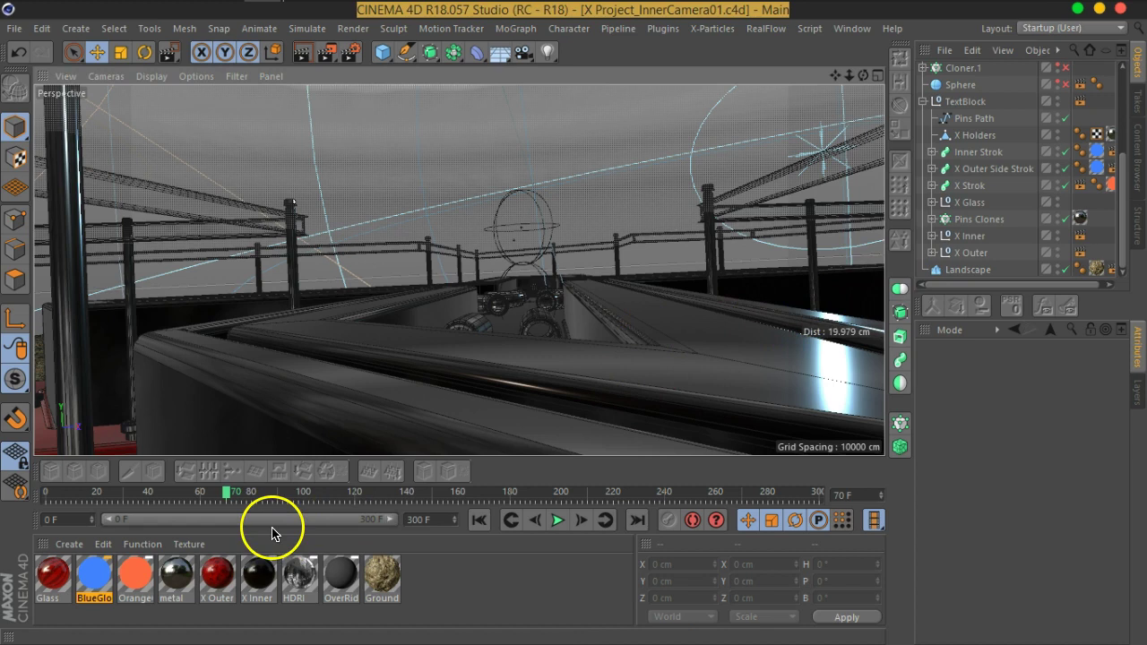
# - Browse for the regular image's output file and create a folder named "x Main Passes" in the xp folder
pyautogui.hotkey('ctrl', 'b')
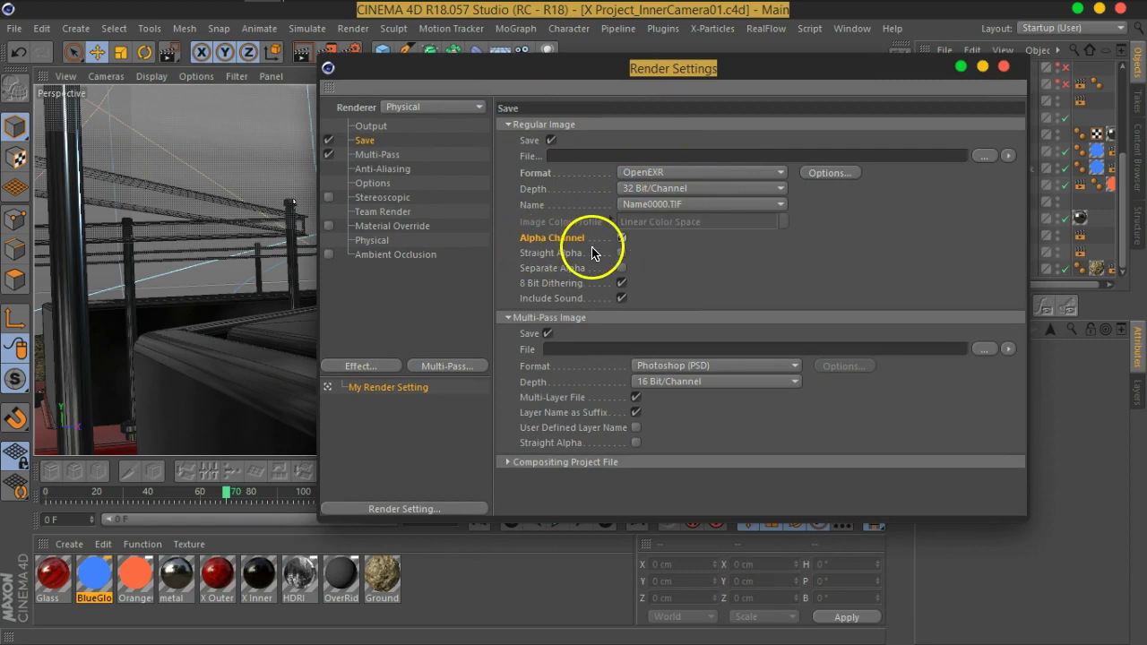
pyautogui.click(984, 155)
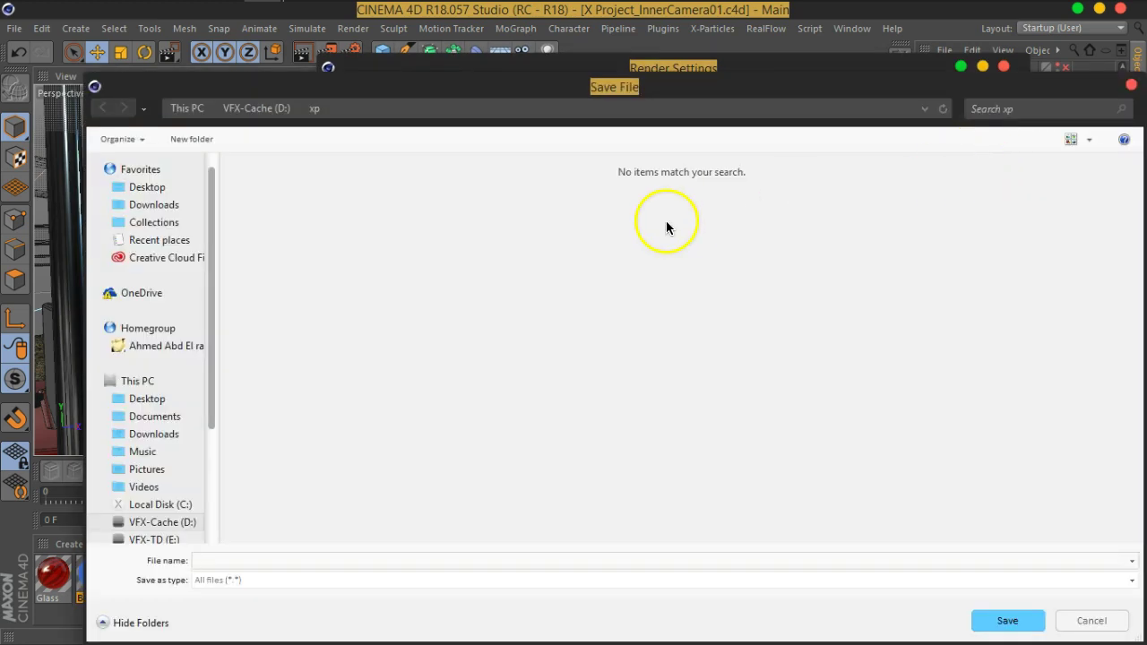
pyautogui.click(191, 137)
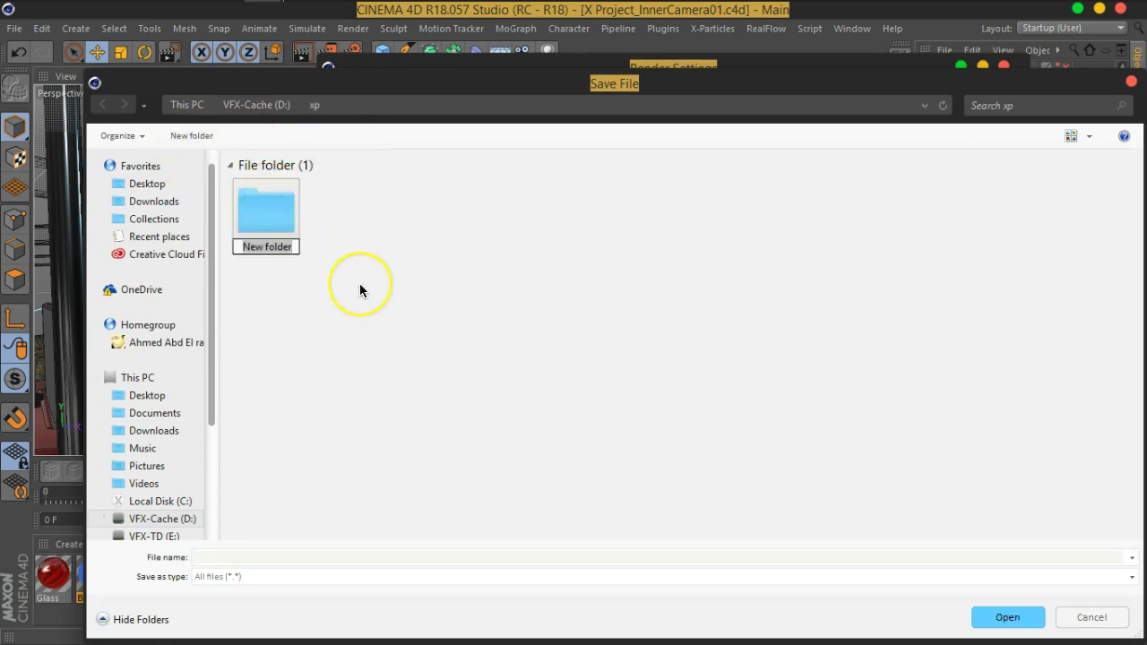
pyautogui.write('Main')
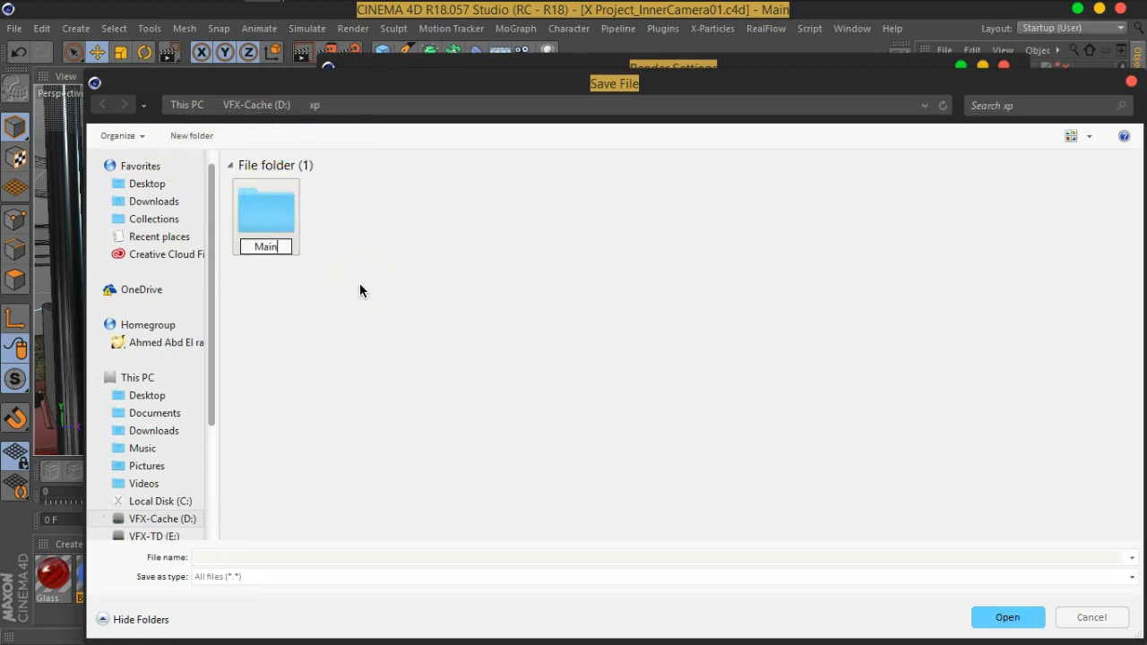
pyautogui.press('BackSpace')
pyautogui.press('BackSpace')
pyautogui.press('BackSpace')
pyautogui.write('x Main Pass')
pyautogui.press('Return')
# - Create a second folder named "X MuliPasses" in the xp folder
pyautogui.click(192, 135)
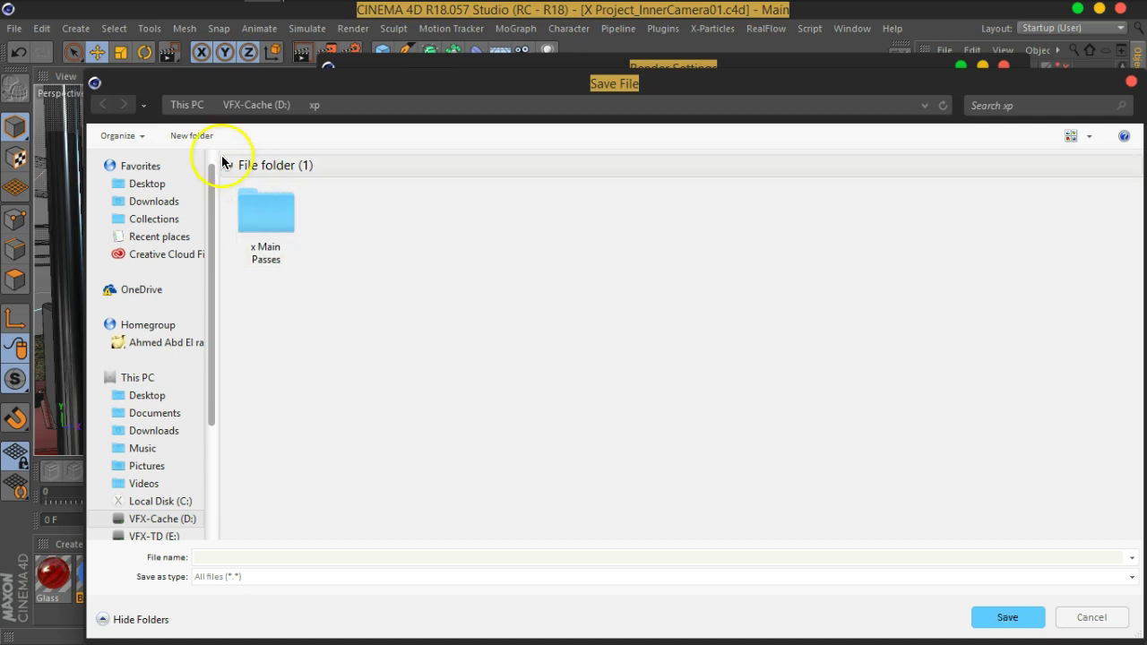
pyautogui.write('x')
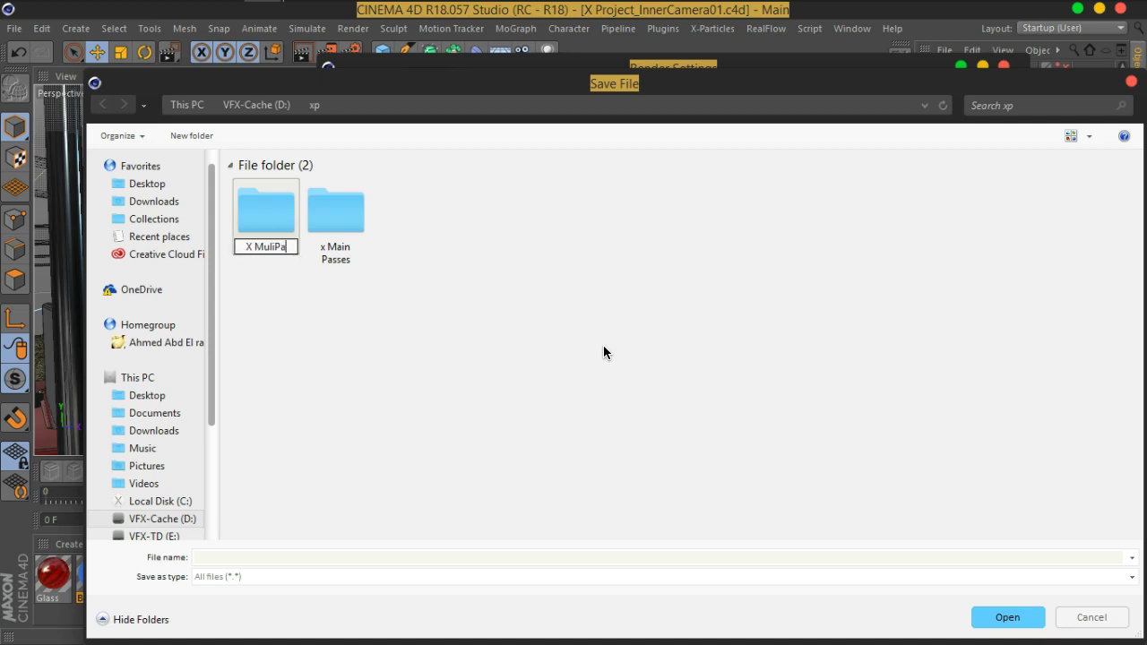
pyautogui.press('Return')
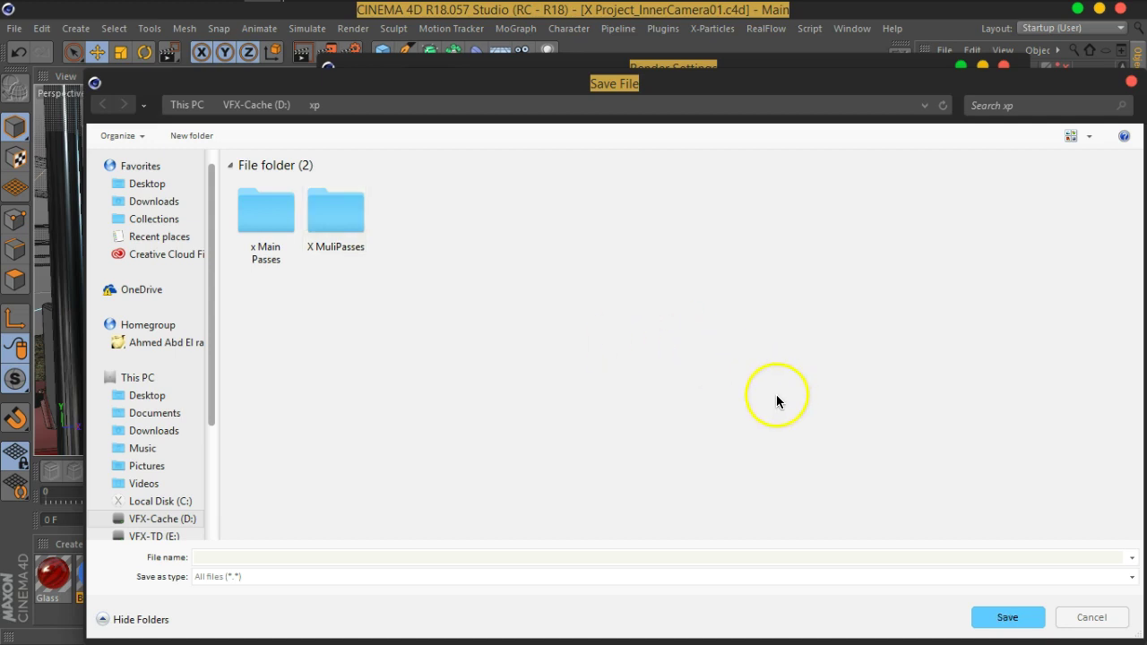
# - Set the regular image's output file to "X_" inside the x Main Passes folder
pyautogui.doubleClick(265, 253)
pyautogui.click(273, 559)
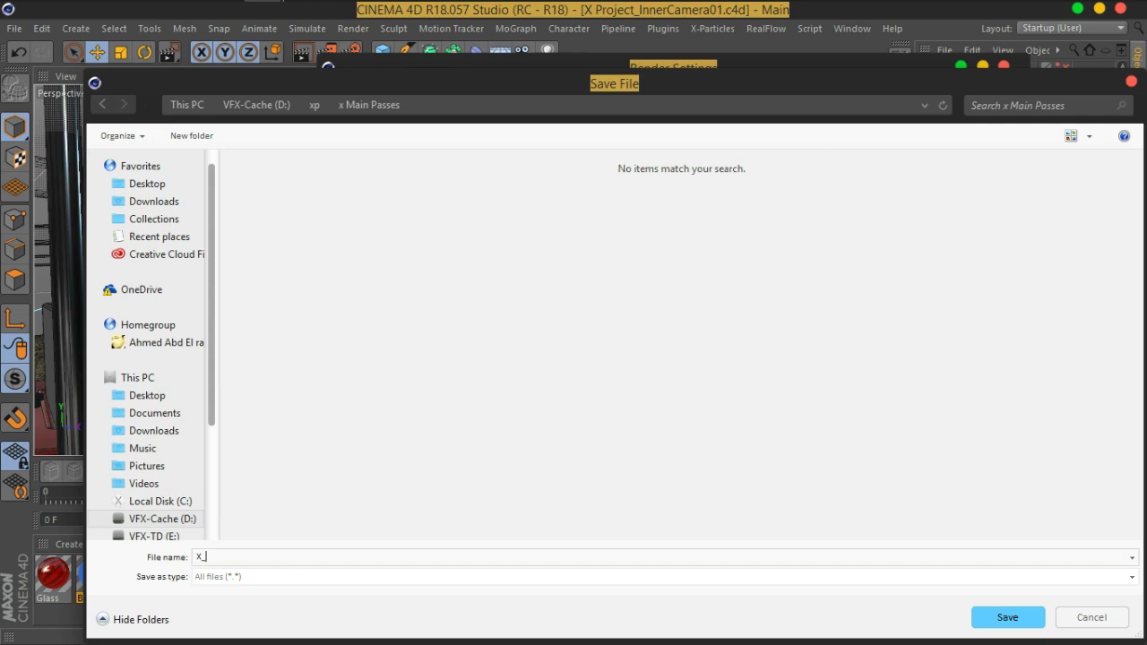
pyautogui.press('Return')
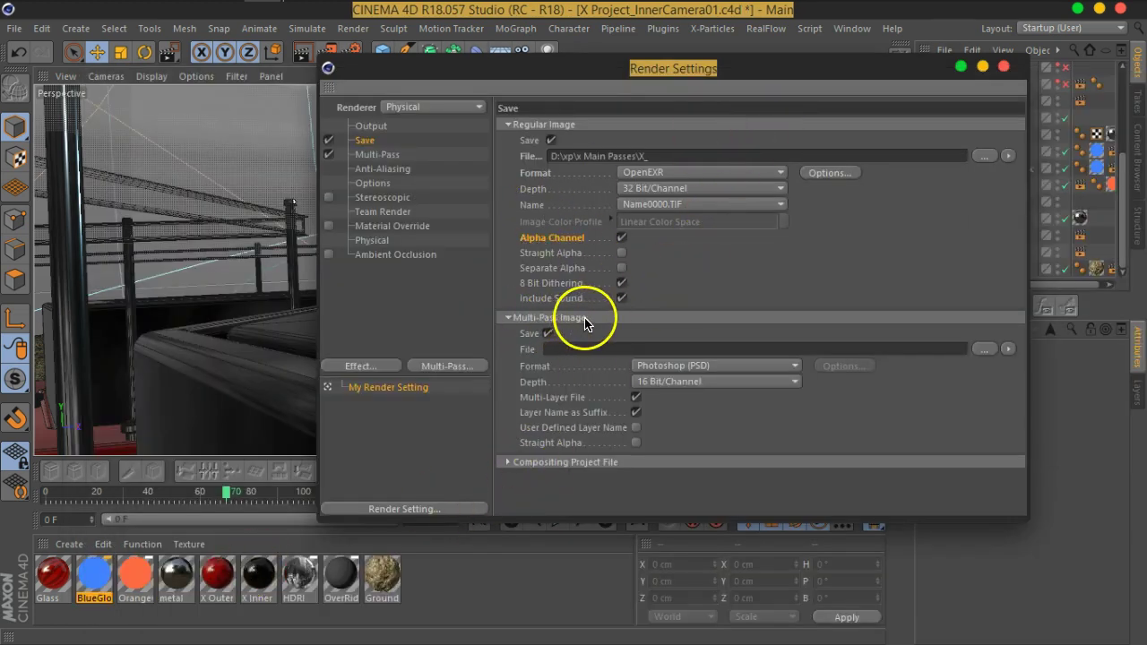
# - Set the multi-pass image's output file to "X_MP_" inside the X MuliPasses folder
pyautogui.click(983, 349)
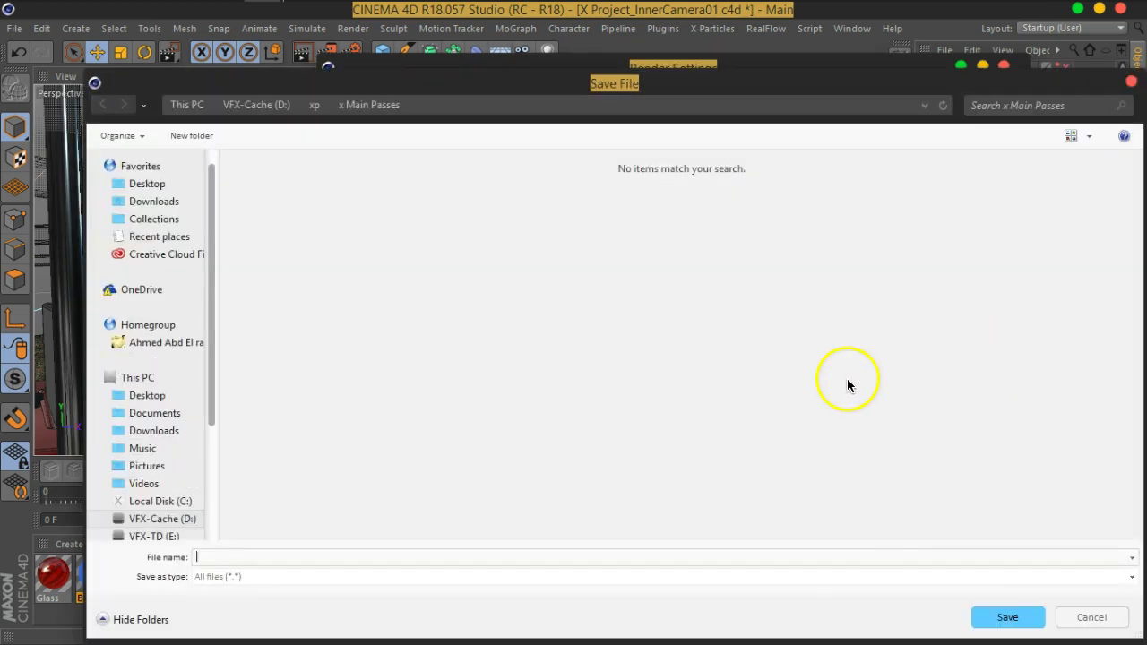
pyautogui.click(314, 104)
pyautogui.click(338, 260)
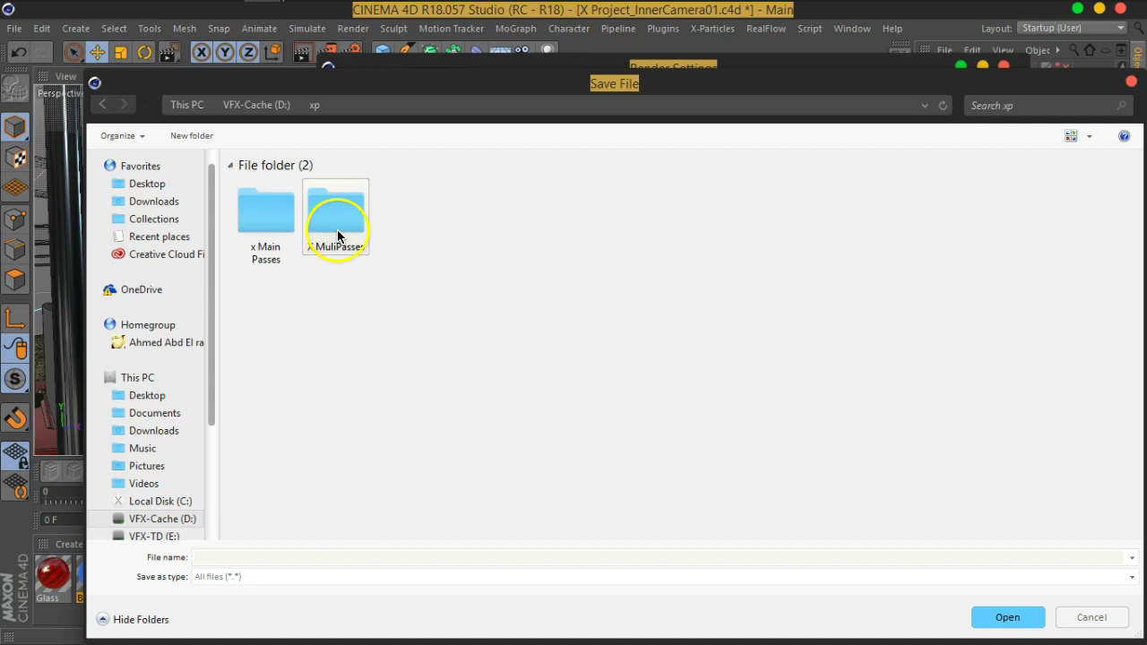
pyautogui.doubleClick(336, 235)
pyautogui.click(247, 556)
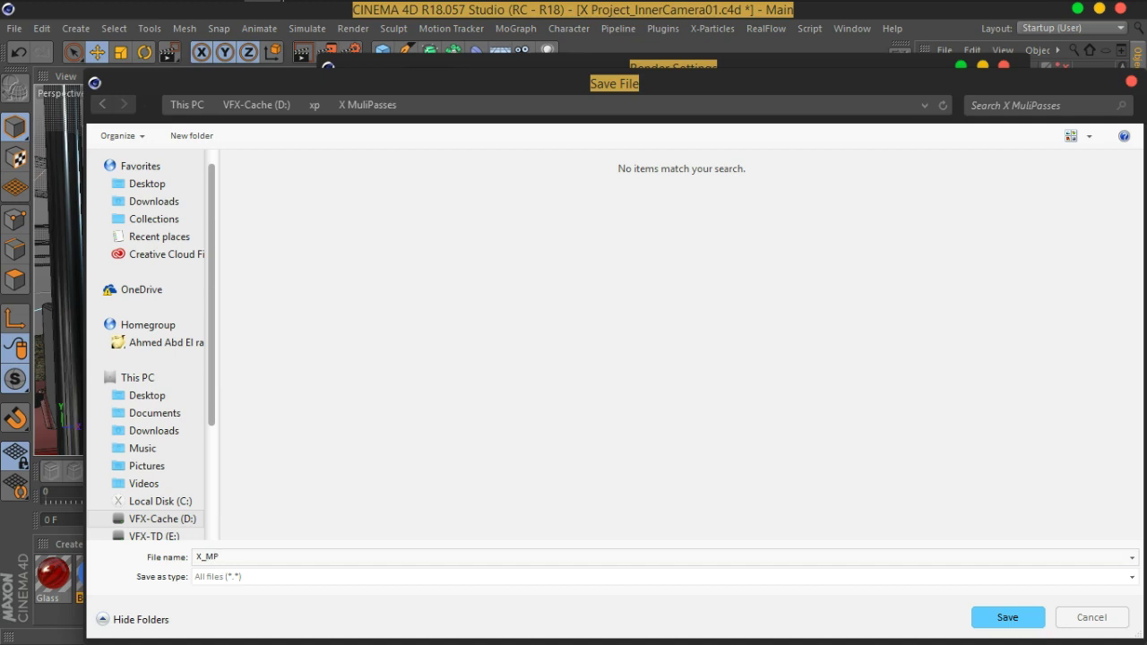
pyautogui.press('Return')
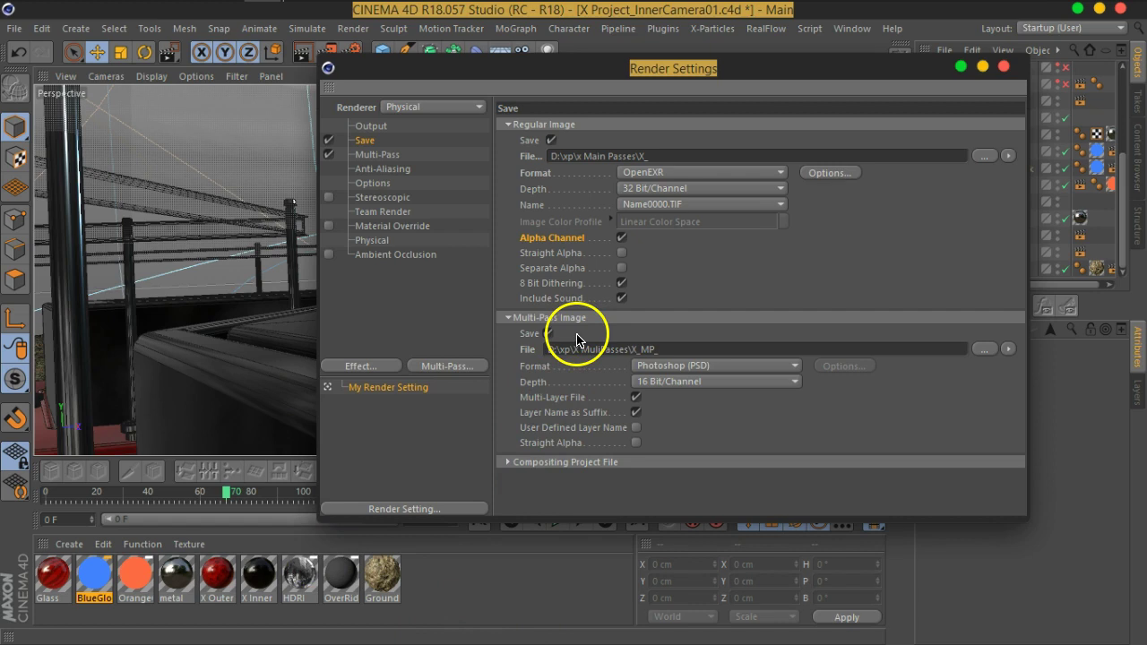
# - Set the multi-pass image format to PNG with a depth of 16 Bit/Channel
pyautogui.click(672, 366)
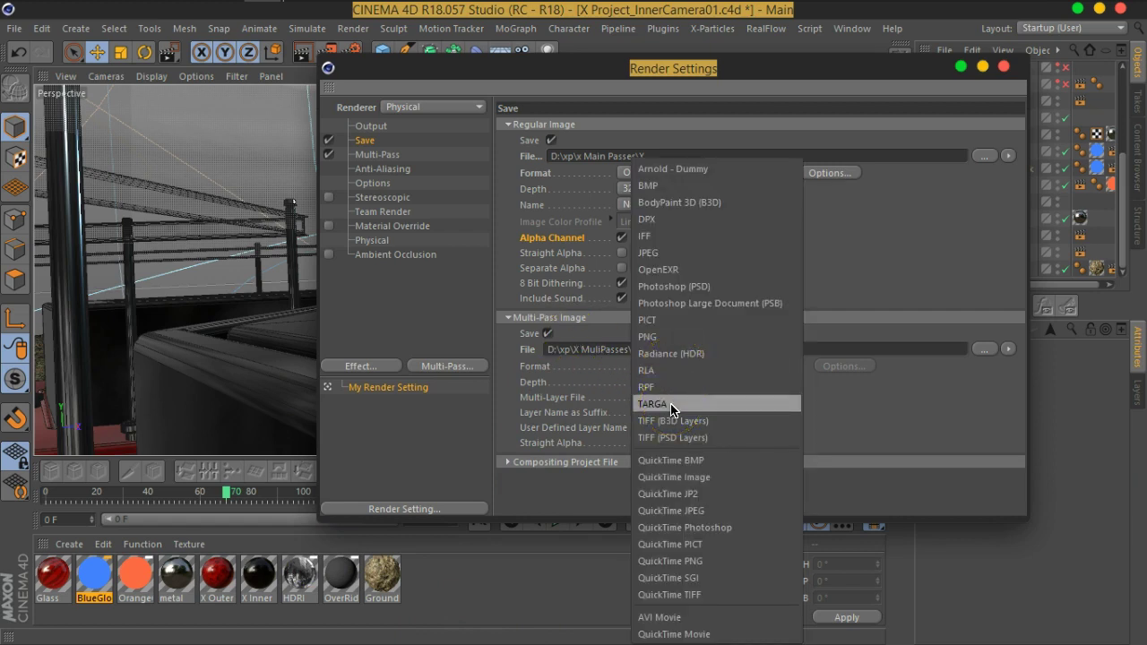
pyautogui.click(659, 337)
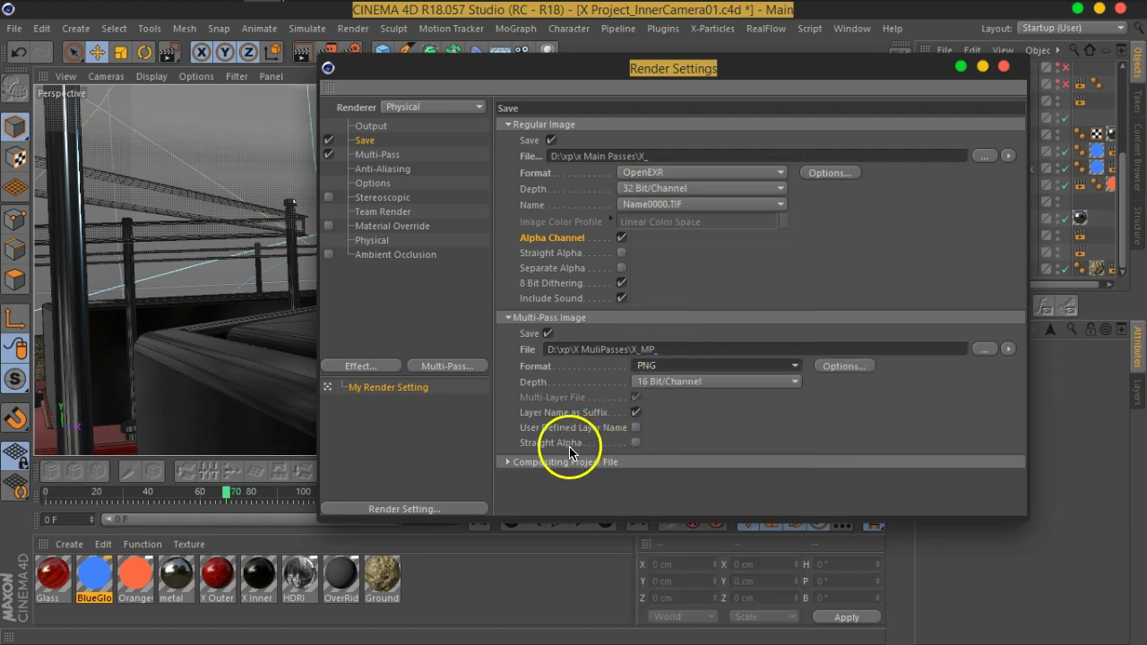
pyautogui.click(537, 385)
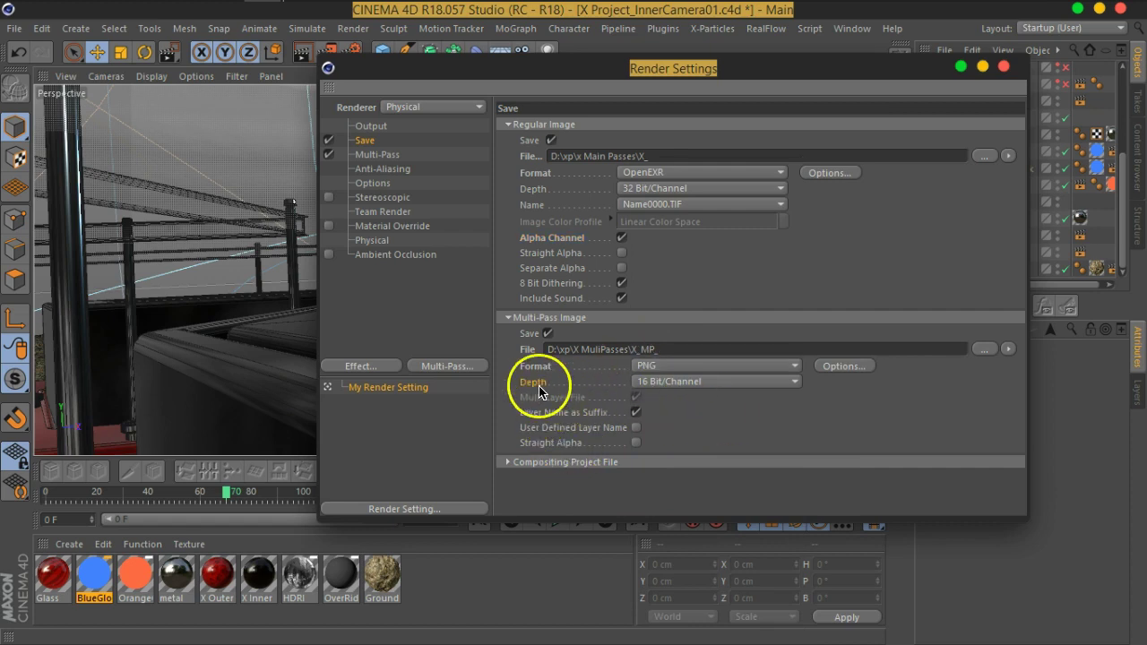
pyautogui.click(708, 381)
pyautogui.click(737, 400)
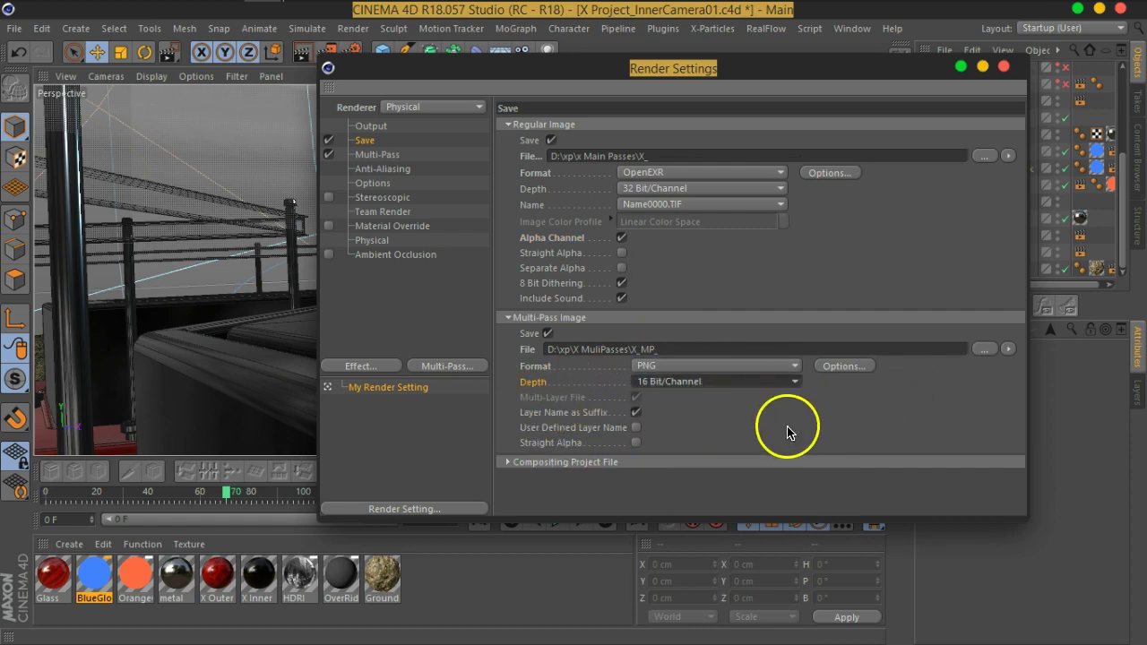
# - Enable saving a compositing project file for After Effects and include 3D data in it
pyautogui.click(735, 461)
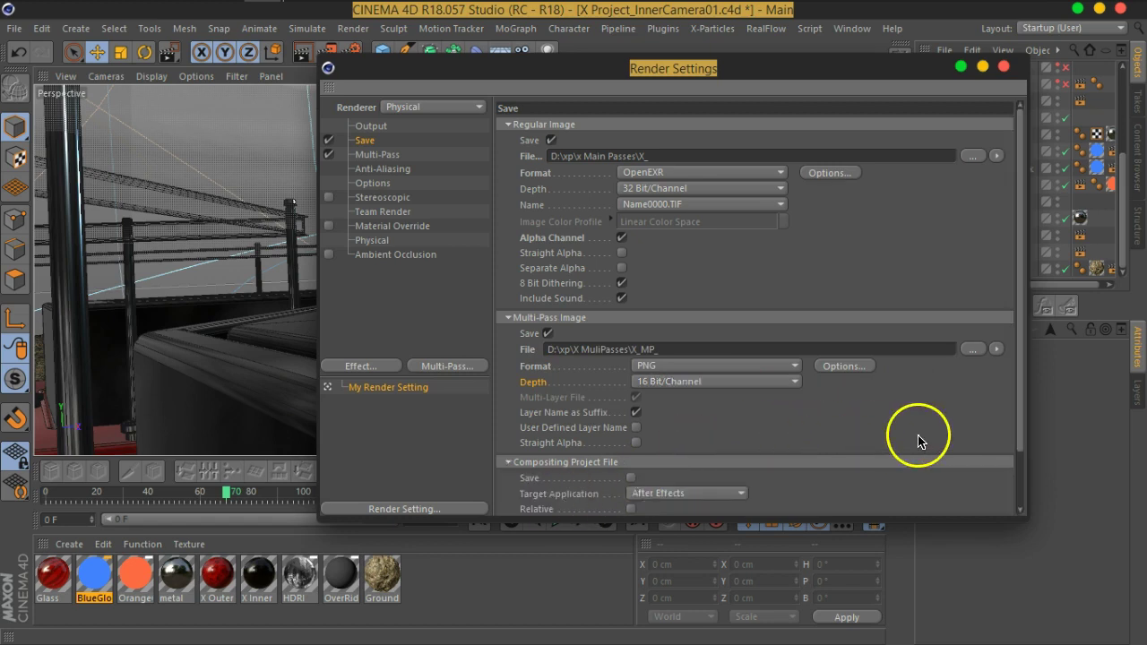
pyautogui.scroll(-2, 1024, 460)
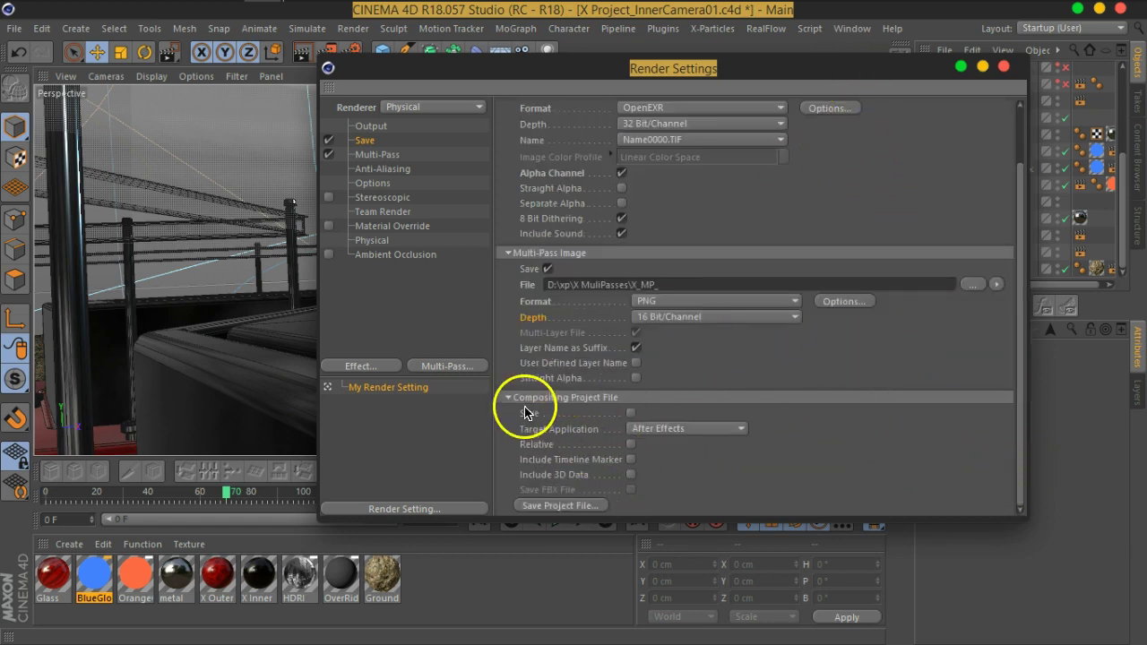
pyautogui.click(698, 429)
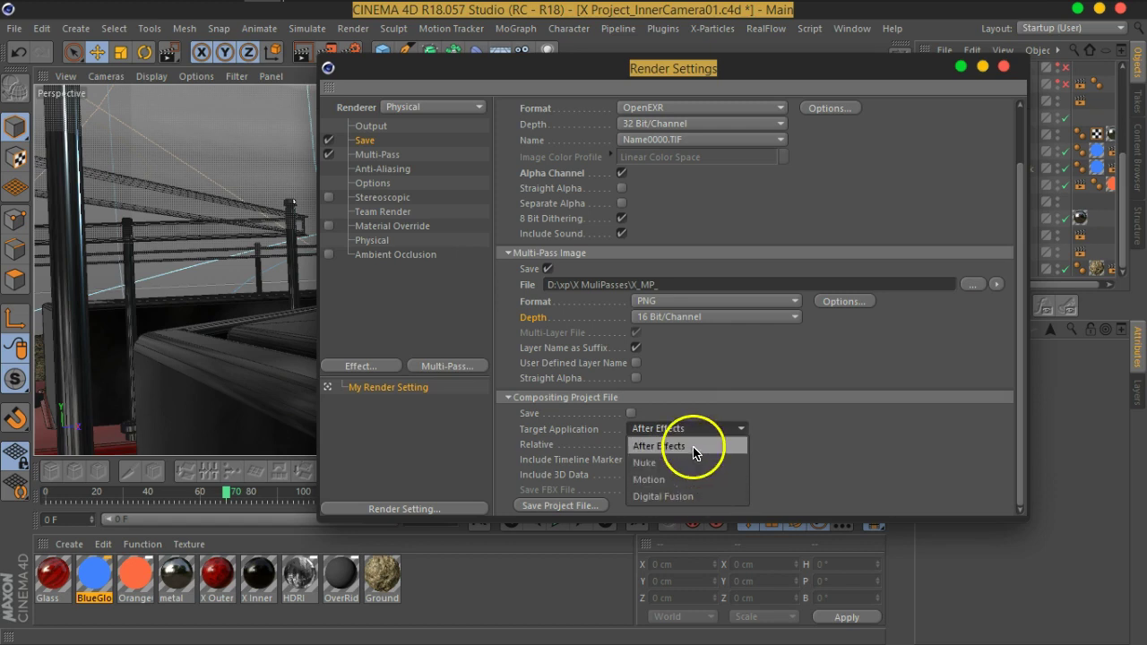
pyautogui.click(798, 440)
pyautogui.click(537, 415)
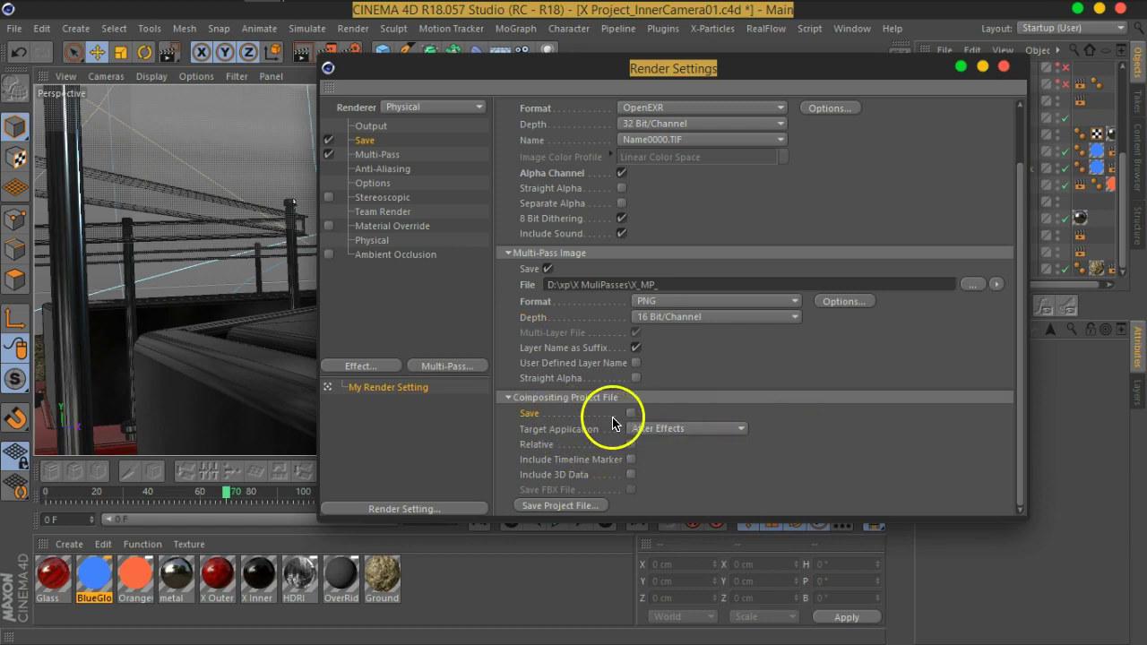
pyautogui.click(631, 413)
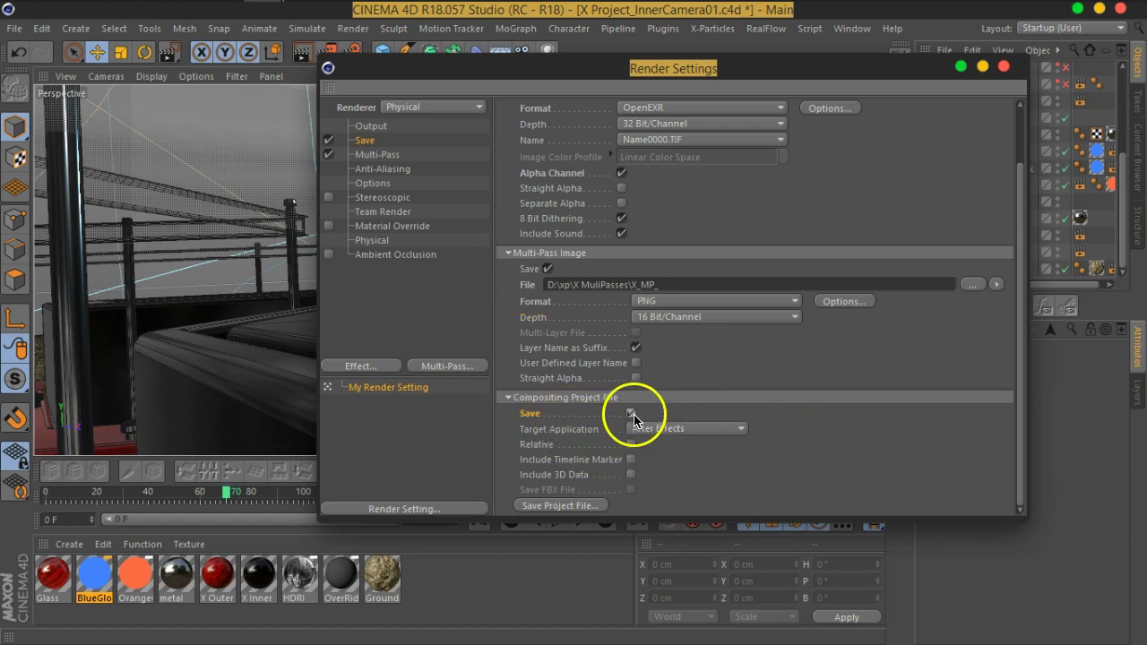
pyautogui.click(547, 475)
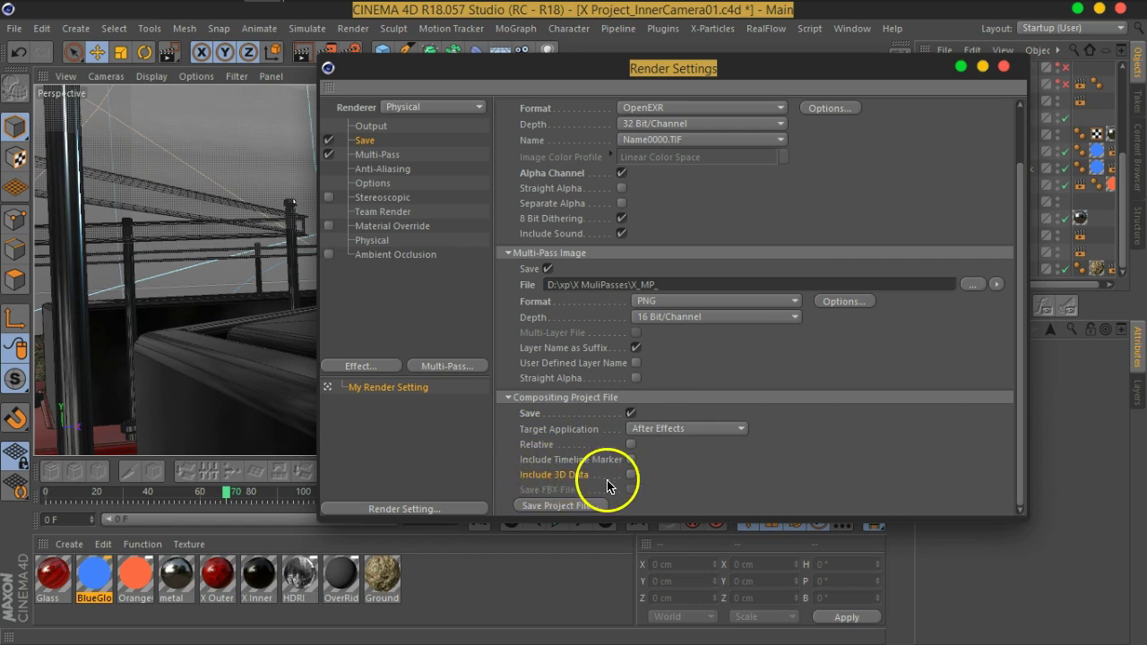
pyautogui.click(631, 474)
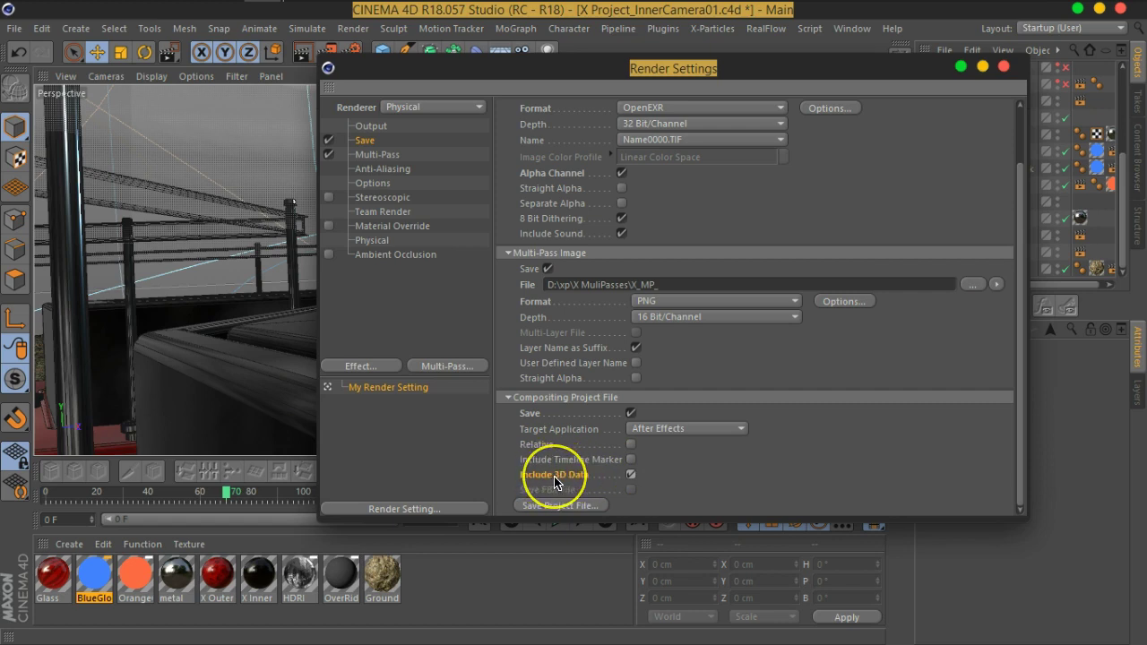
# - Add the standard image layers to the multi-pass output
pyautogui.click(378, 156)
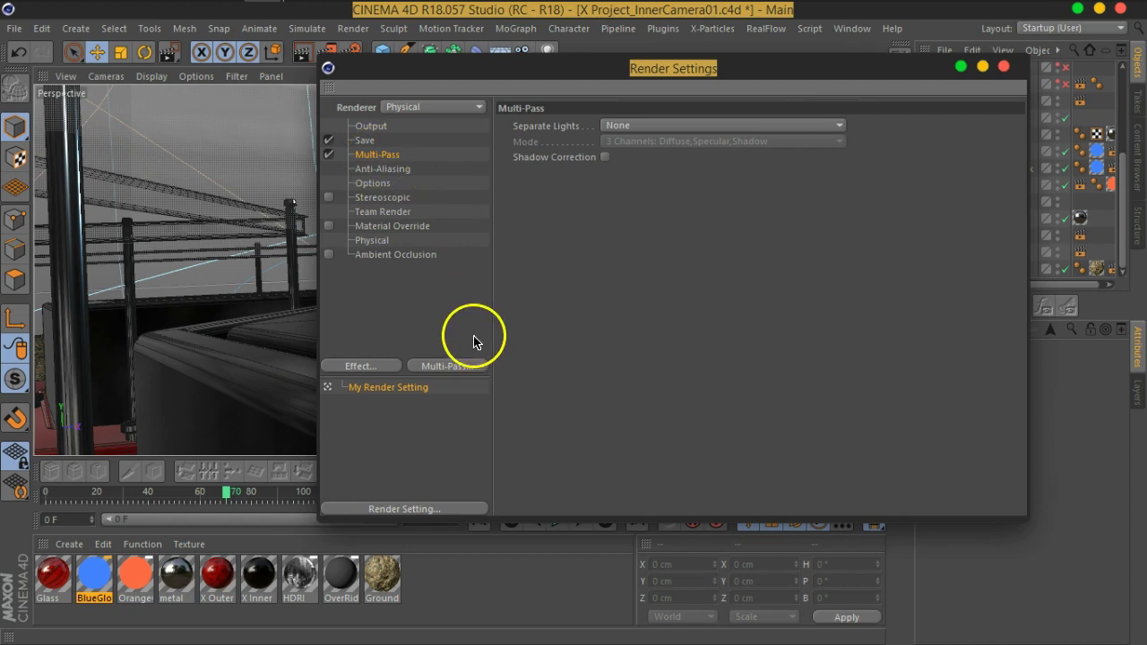
pyautogui.click(465, 373)
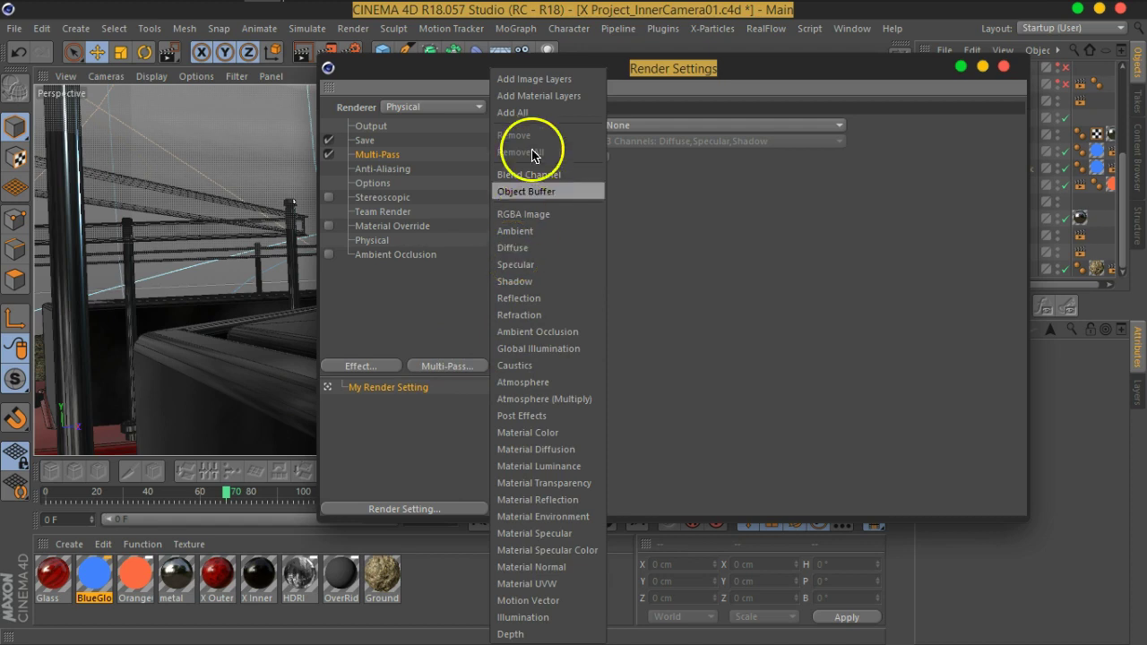
pyautogui.click(542, 85)
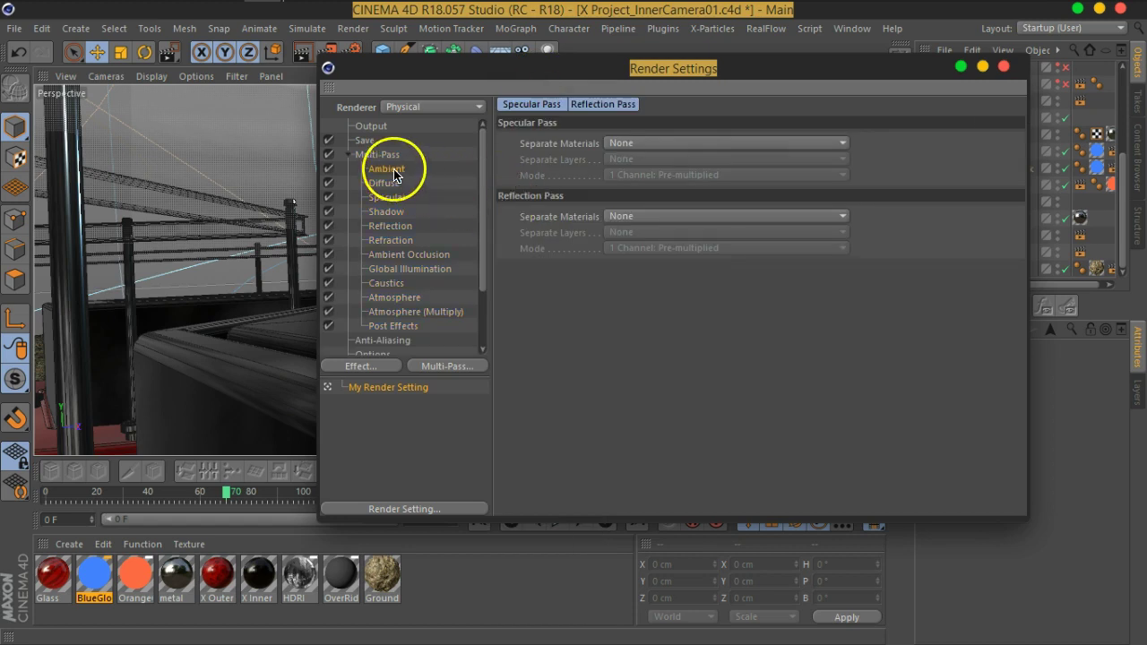
pyautogui.click(395, 198)
pyautogui.click(395, 215)
pyautogui.click(398, 227)
pyautogui.click(401, 240)
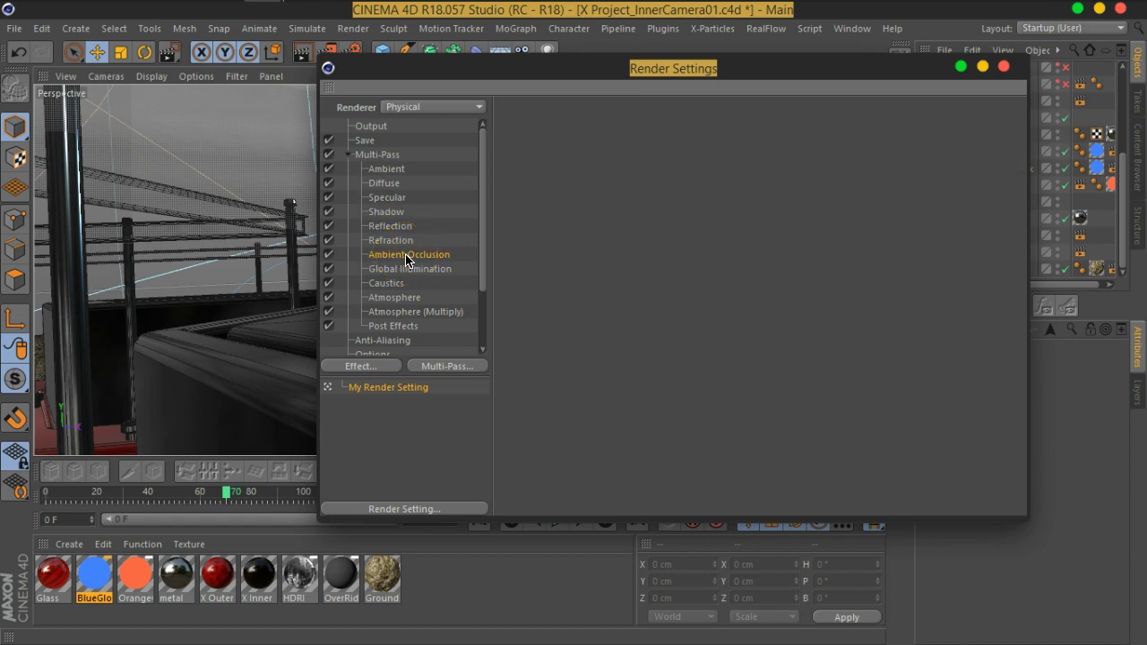
# - Remove the Ambient Occlusion, Global Illumination, Caustics, Atmosphere, Atmosphere (Multiply) and Post Effects passes from the multi-pass list
pyautogui.press('Delete')
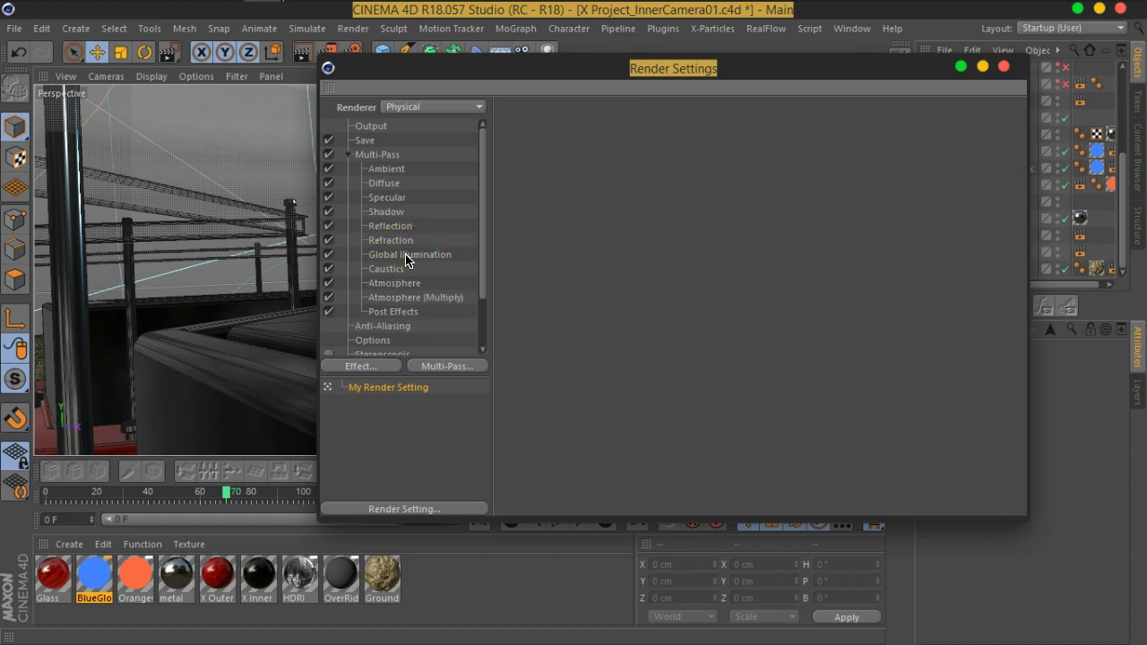
pyautogui.press('Delete')
pyautogui.click(392, 257)
pyautogui.press('Delete')
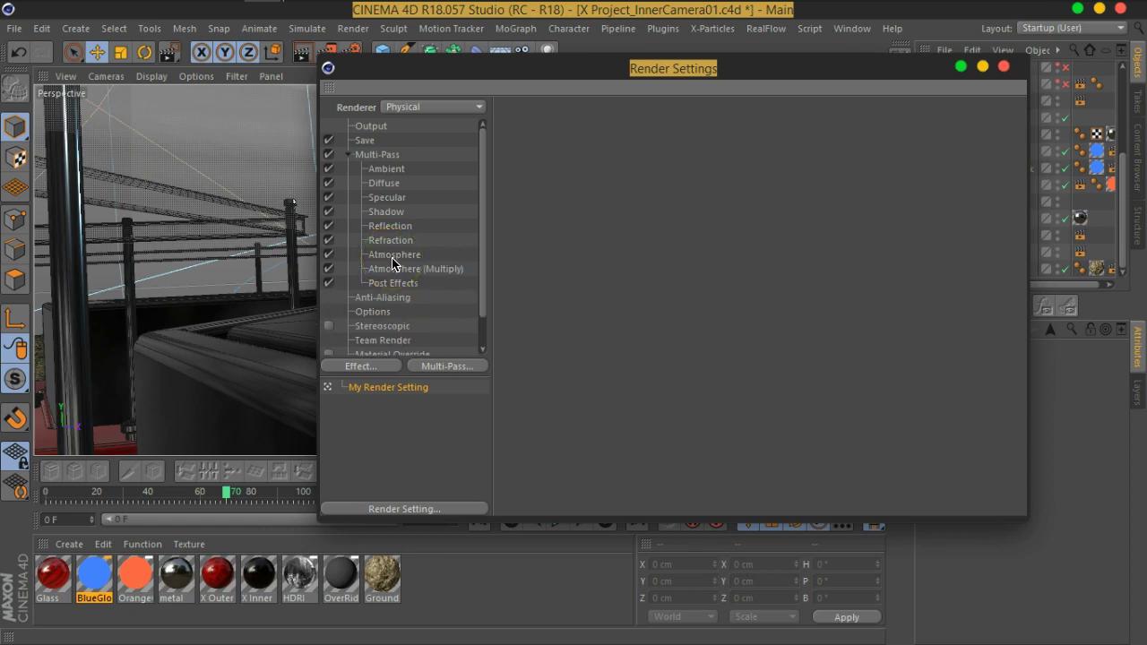
pyautogui.press('Delete')
pyautogui.click(405, 265)
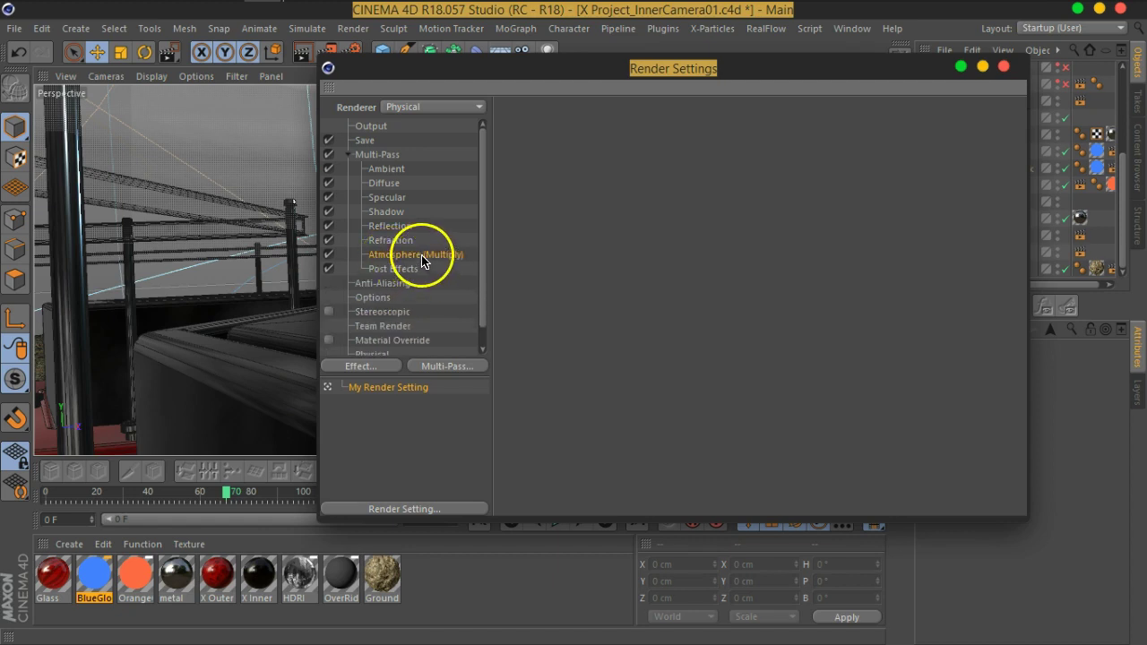
pyautogui.press('Delete')
pyautogui.click(409, 256)
pyautogui.press('Delete')
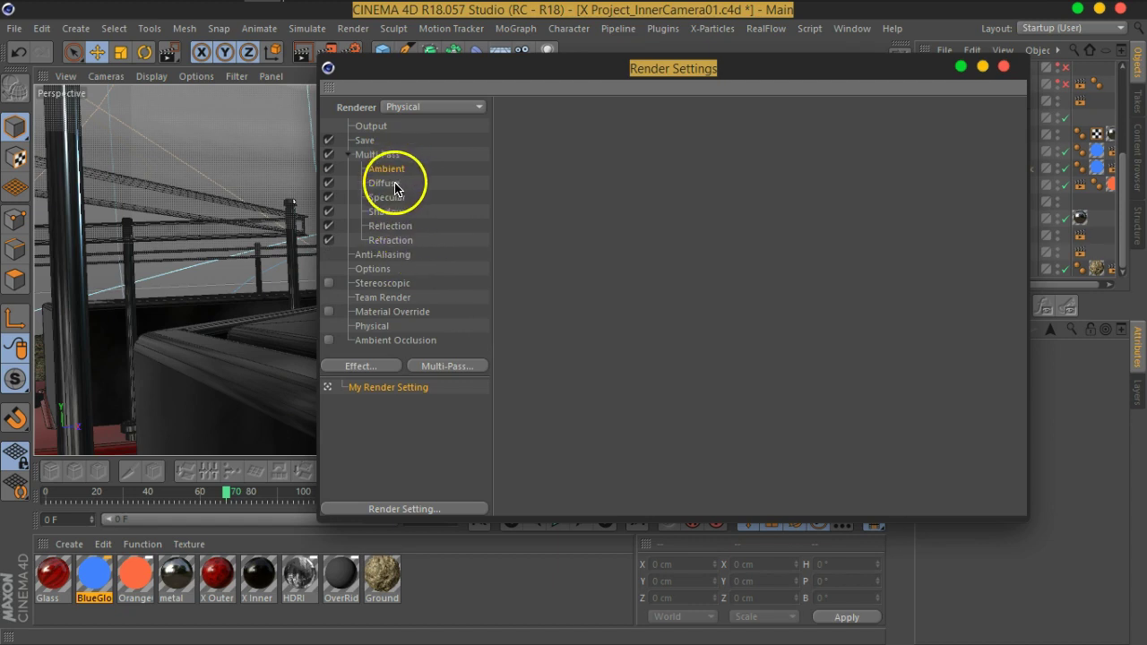
pyautogui.press('Up')
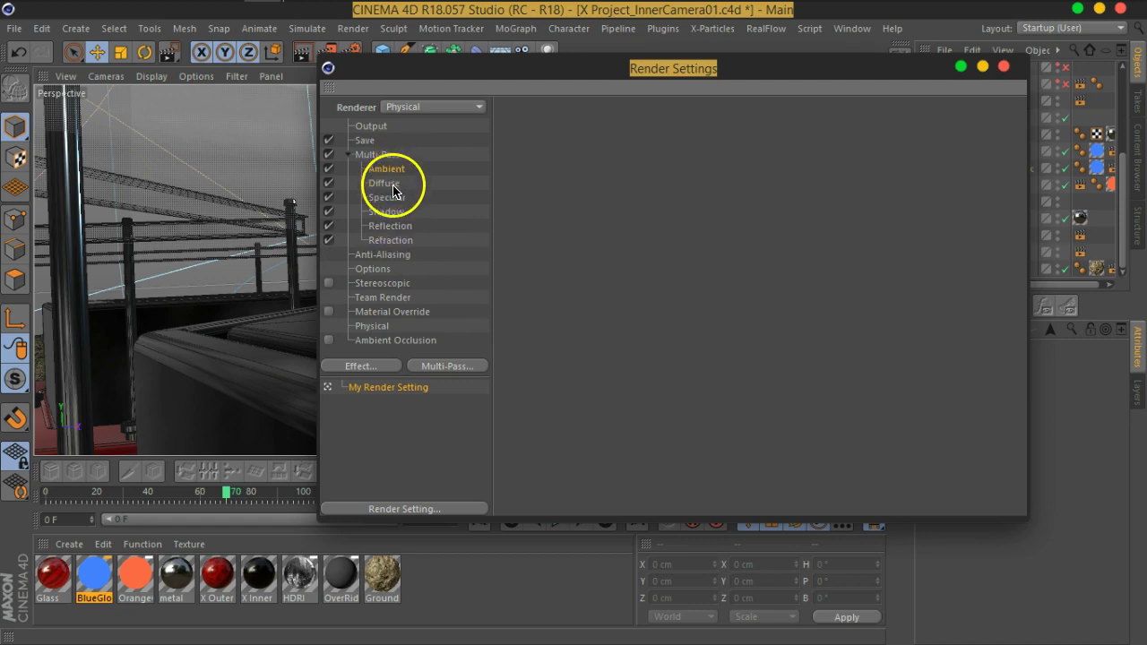
pyautogui.click(395, 197)
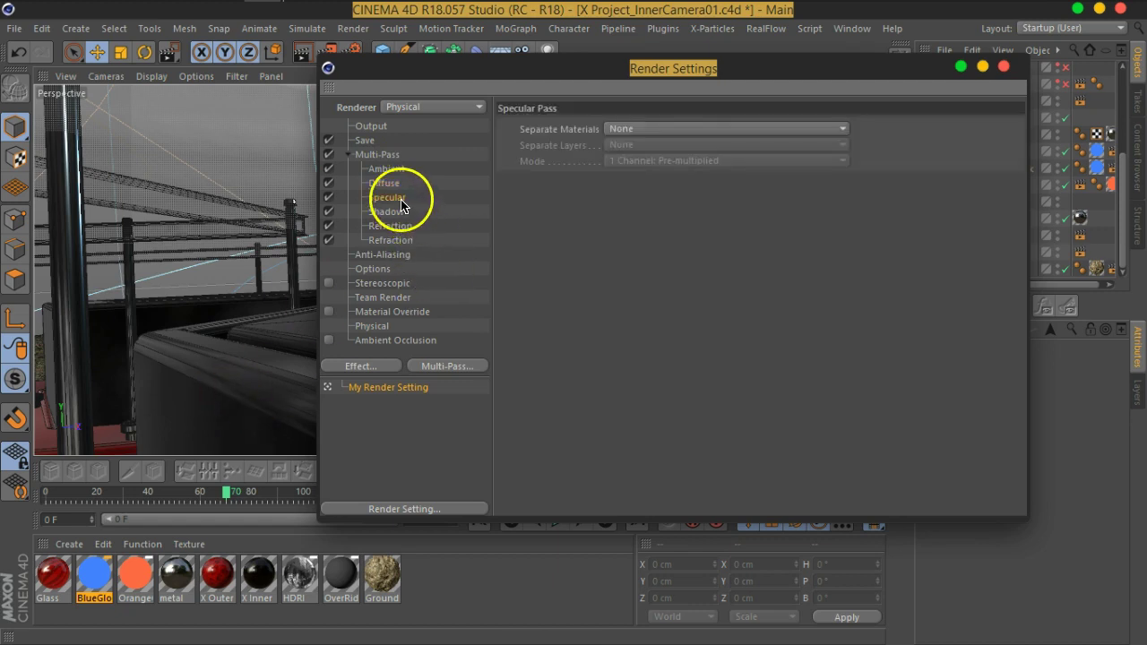
pyautogui.click(383, 213)
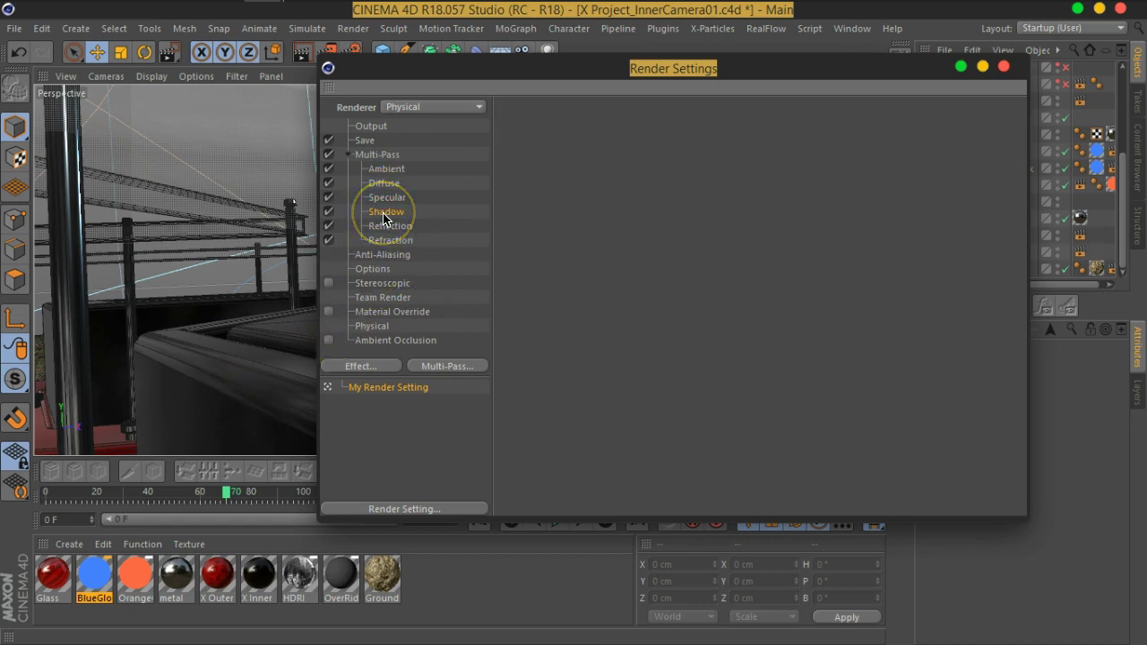
pyautogui.click(409, 228)
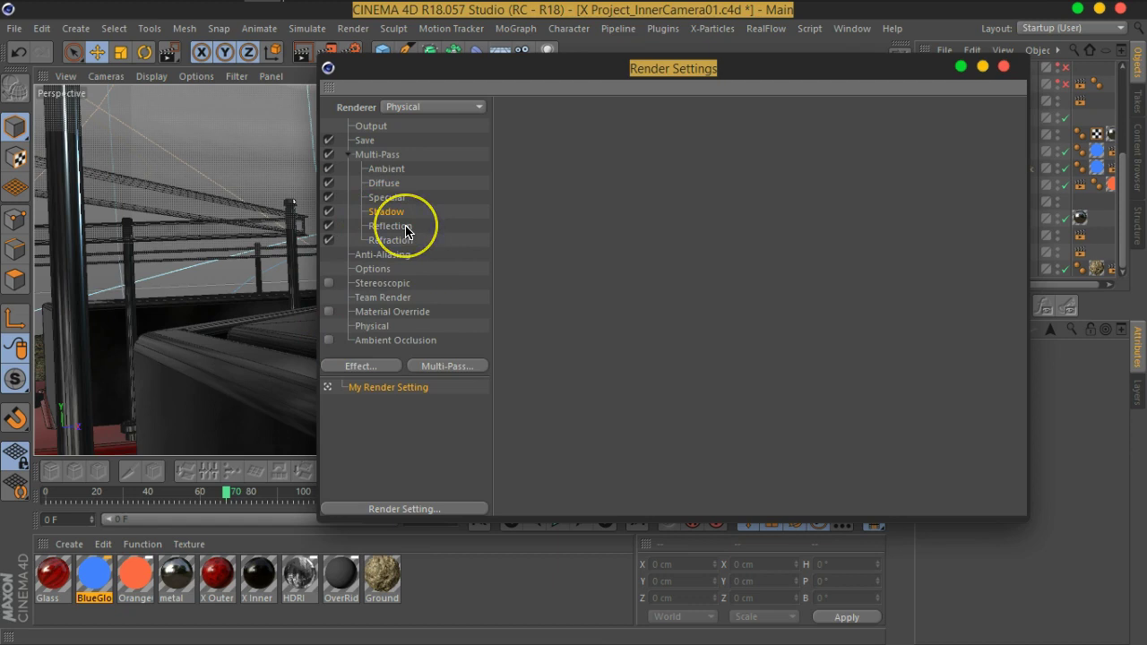
pyautogui.click(405, 240)
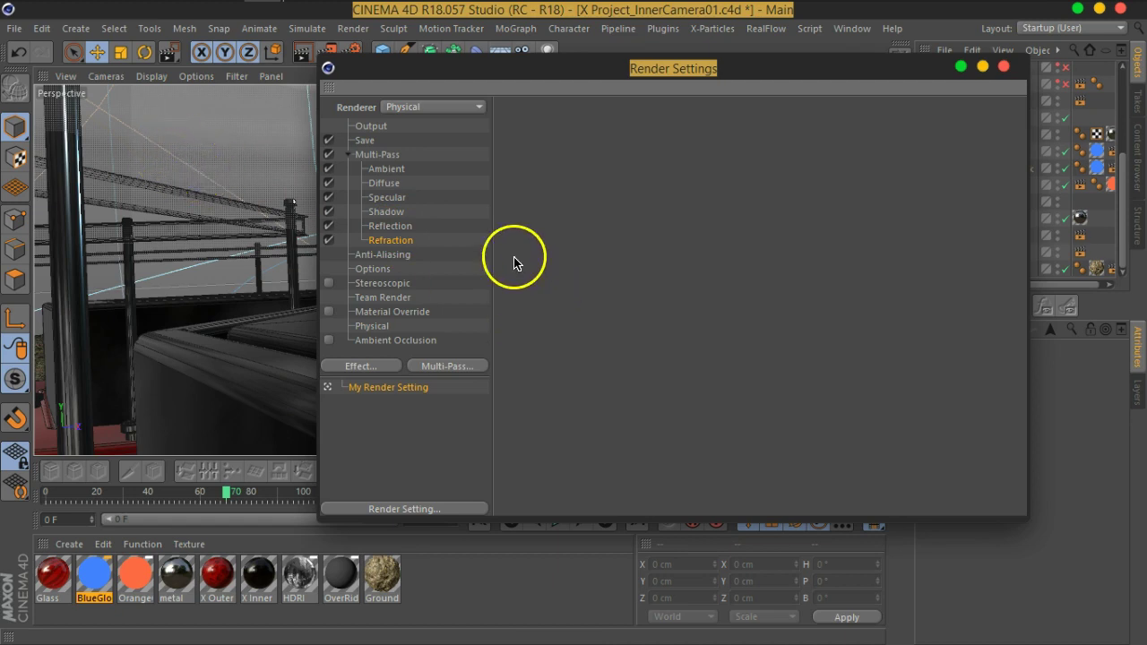
# - Enable Shadow Correction for the multi-pass output
pyautogui.click(381, 156)
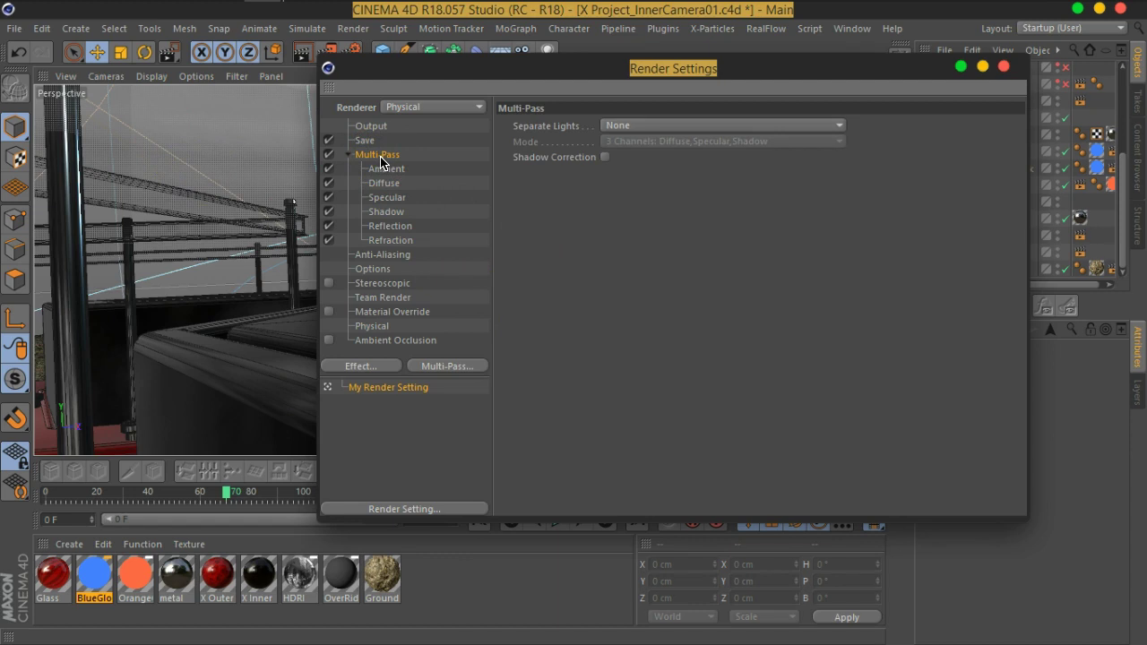
pyautogui.click(587, 159)
pyautogui.click(605, 158)
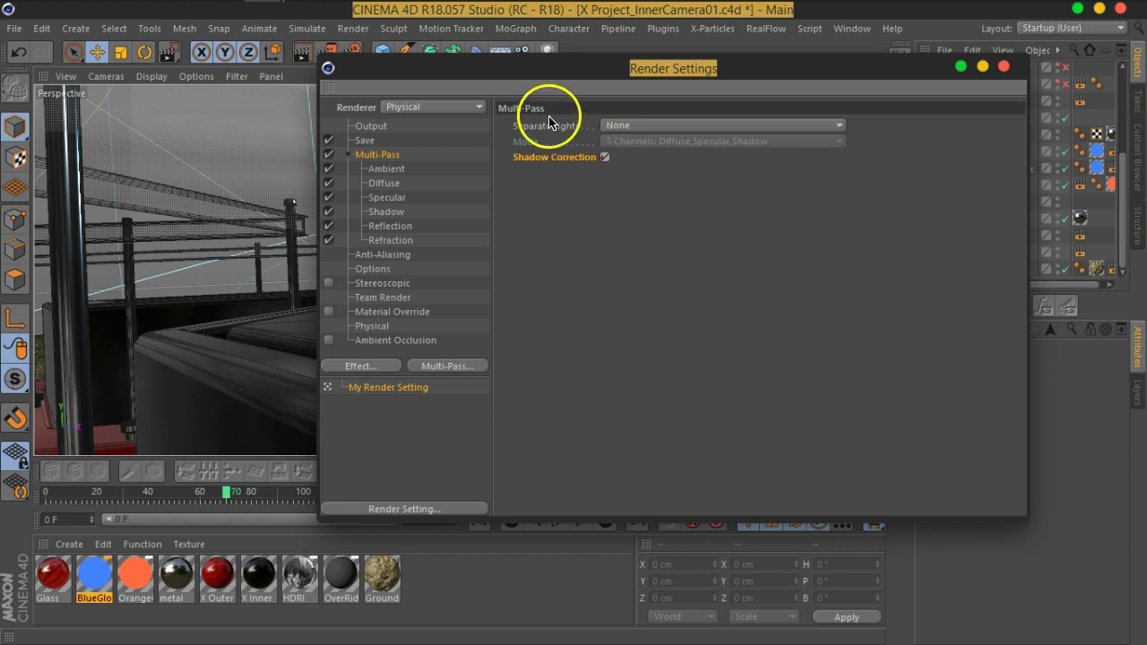
pyautogui.click(635, 128)
pyautogui.click(546, 136)
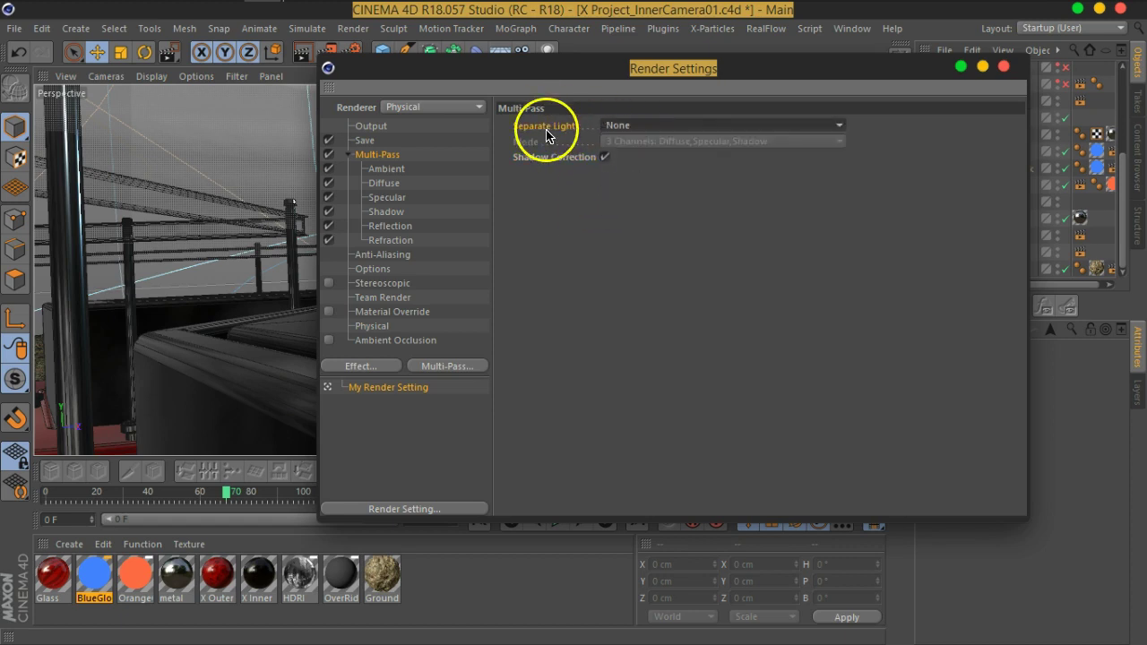
pyautogui.click(554, 158)
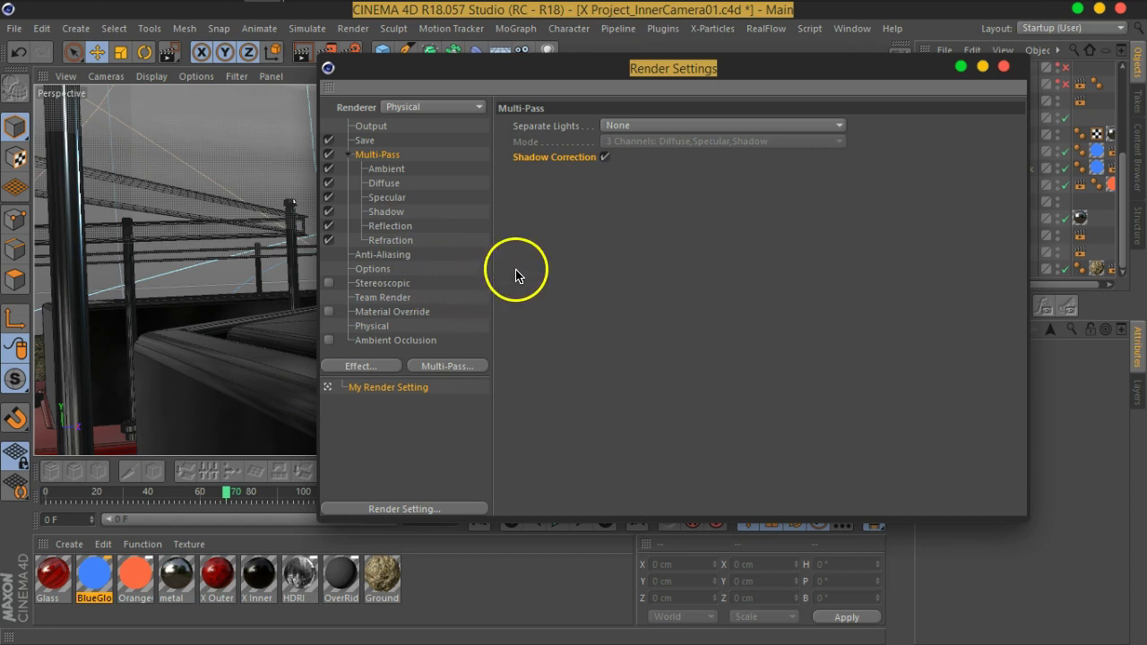
# - Add an object buffer pass with Group ID 1 and rename it "GB_TextBlock"
pyautogui.click(473, 365)
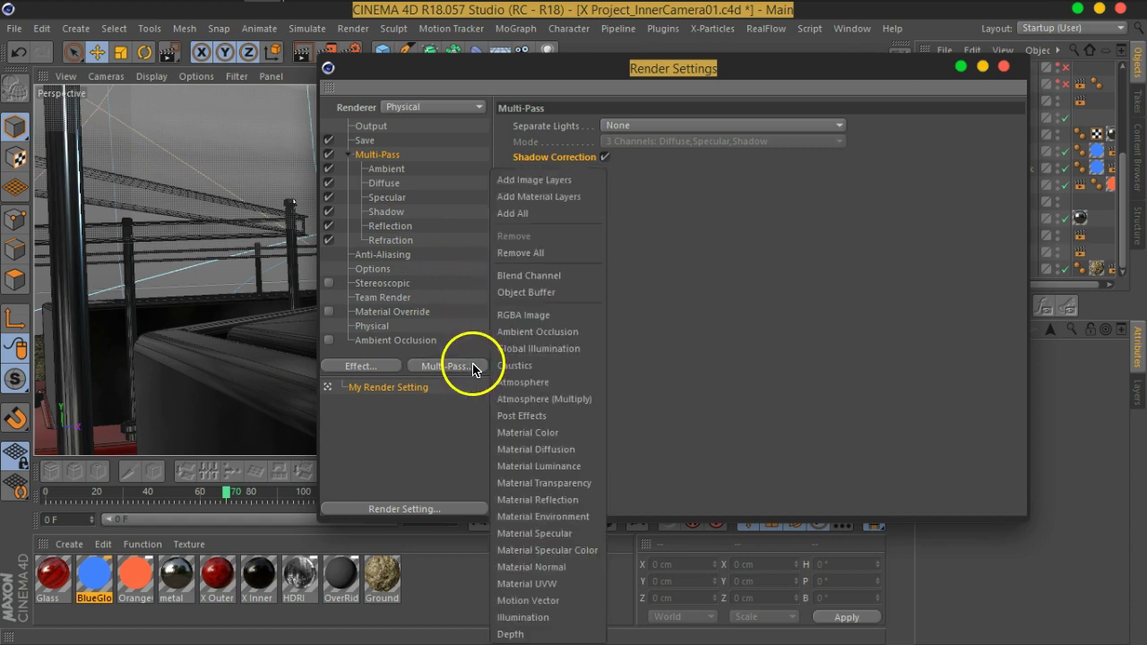
pyautogui.click(536, 292)
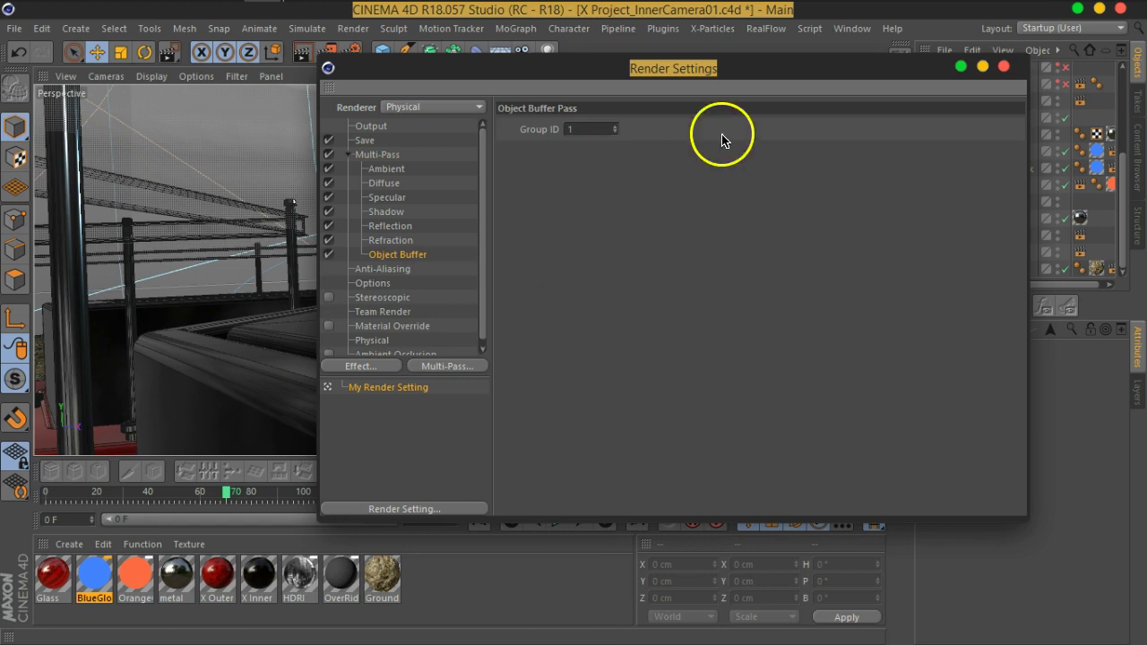
pyautogui.click(574, 132)
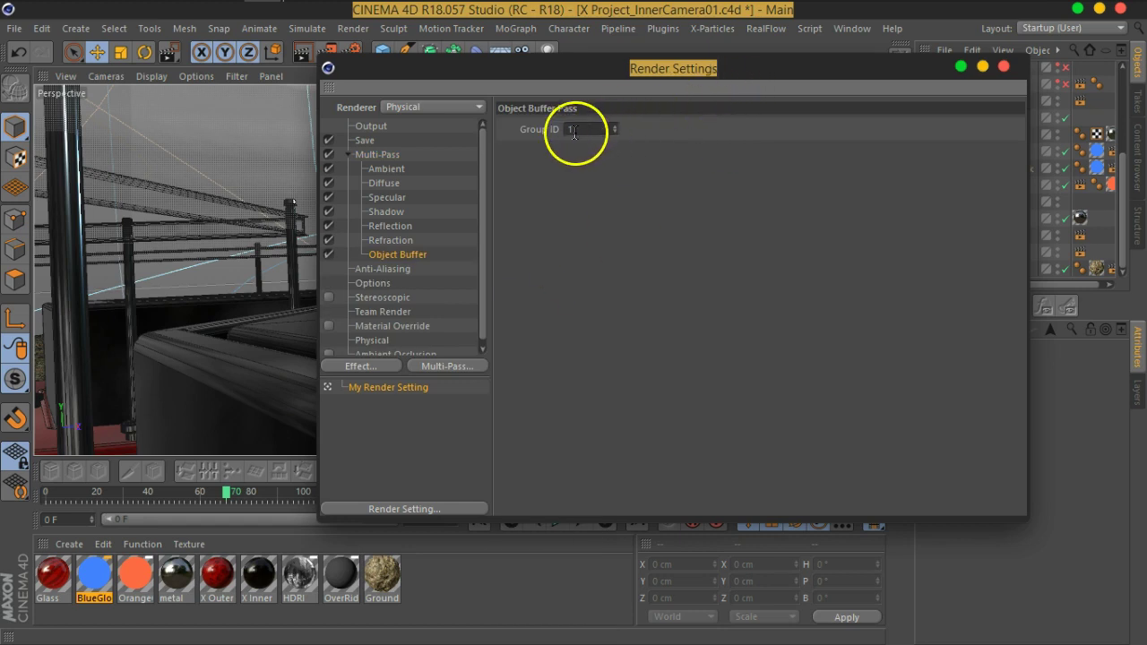
pyautogui.click(469, 367)
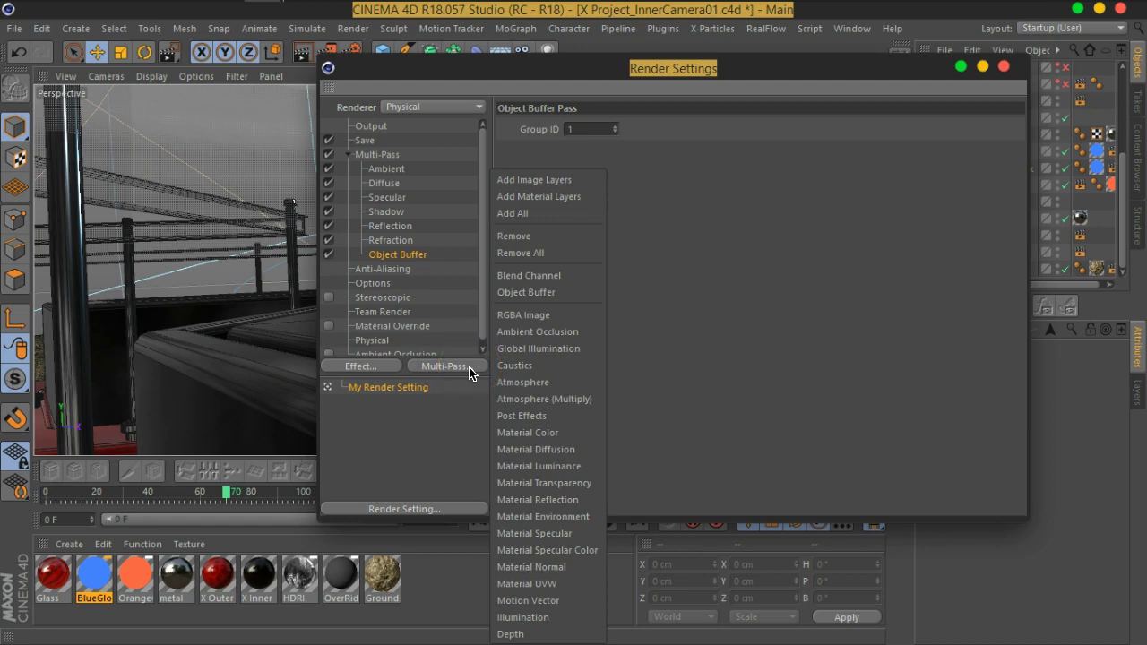
pyautogui.doubleClick(418, 256)
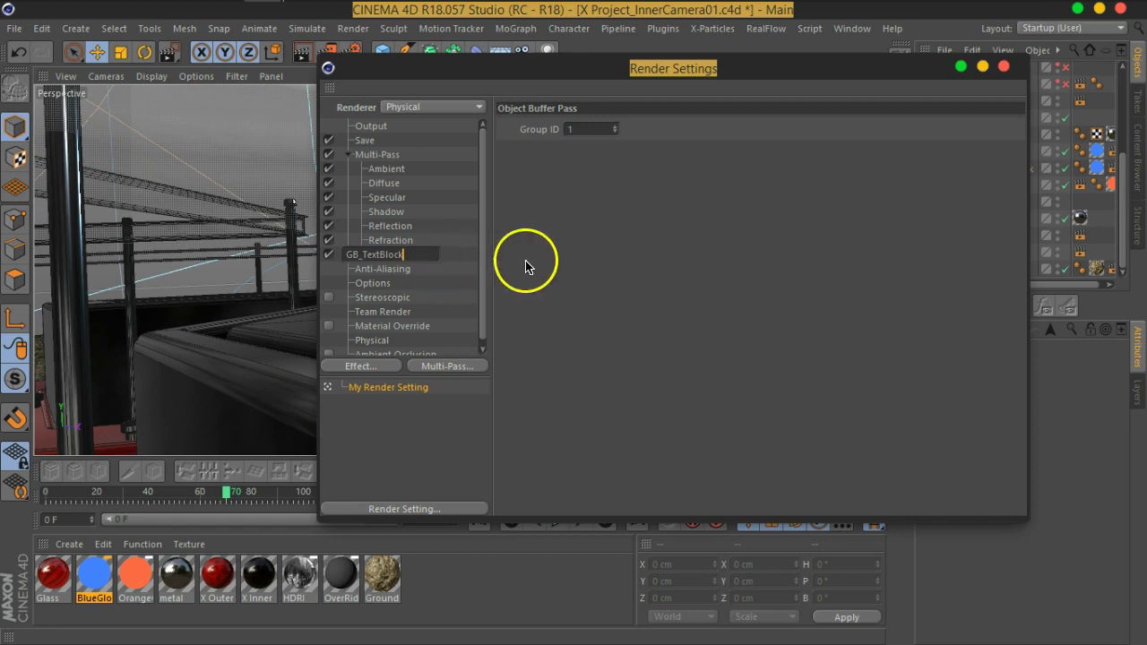
pyautogui.press('Return')
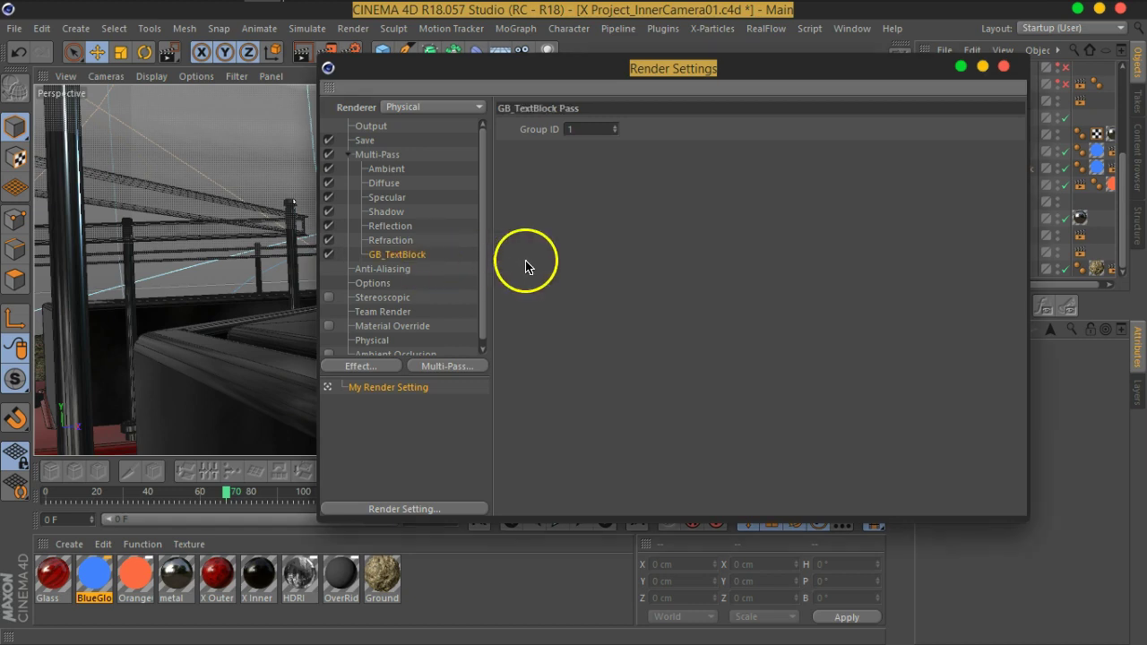
# - Add a Post Effects pass and a second object buffer pass with Group ID 12
pyautogui.rightClick(404, 259)
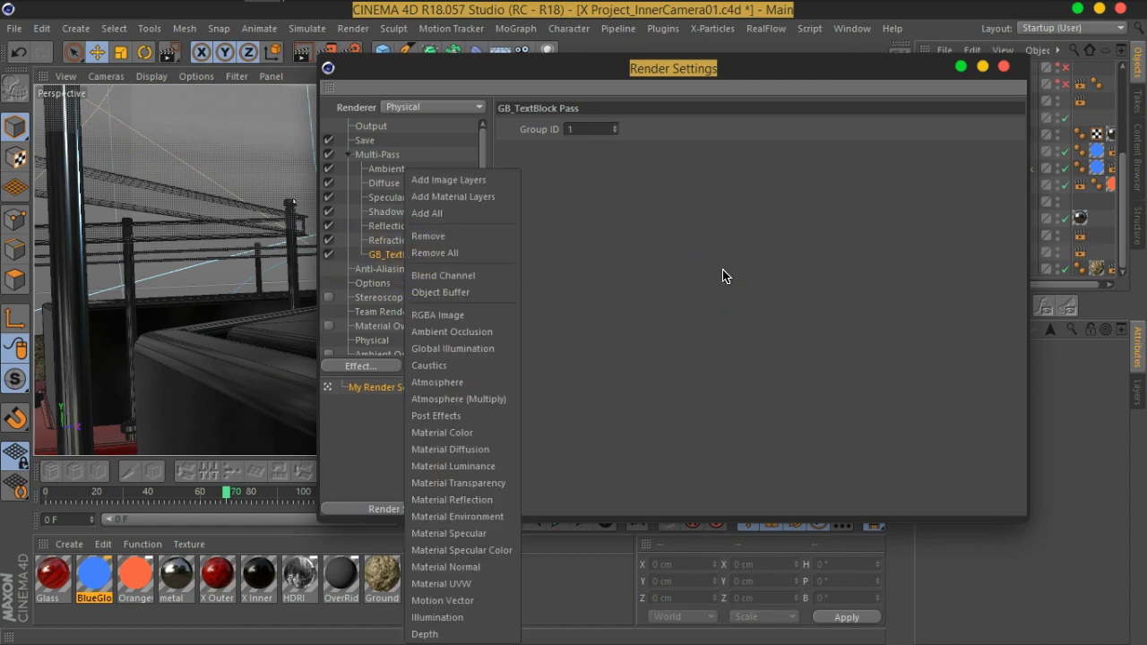
pyautogui.click(607, 269)
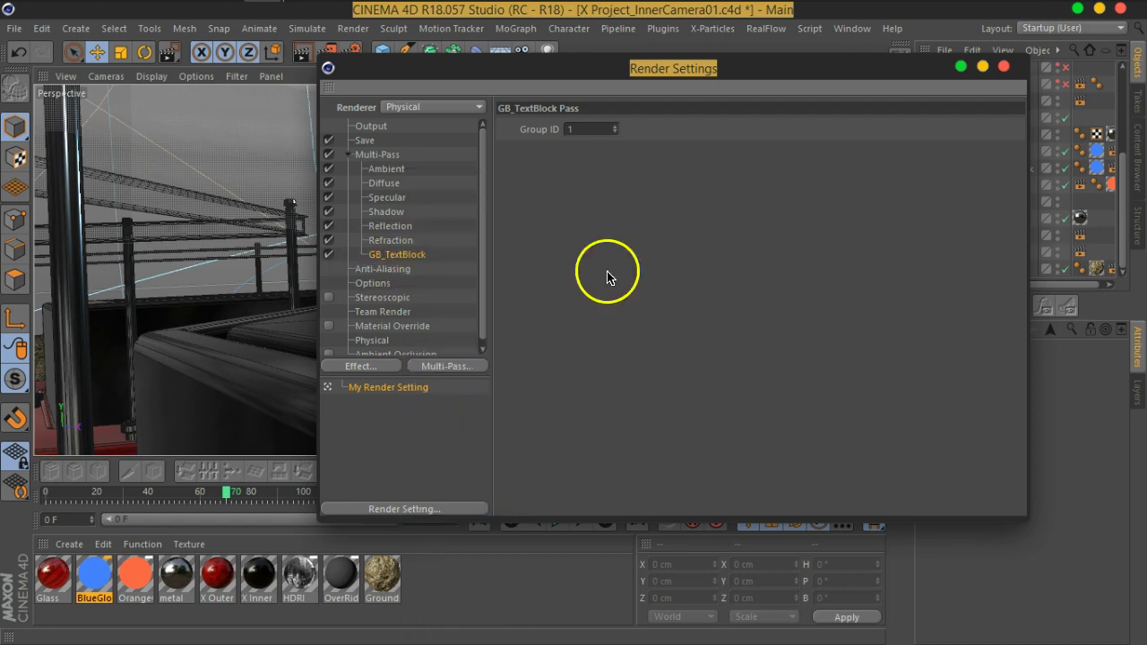
pyautogui.click(366, 366)
pyautogui.click(550, 366)
pyautogui.click(472, 367)
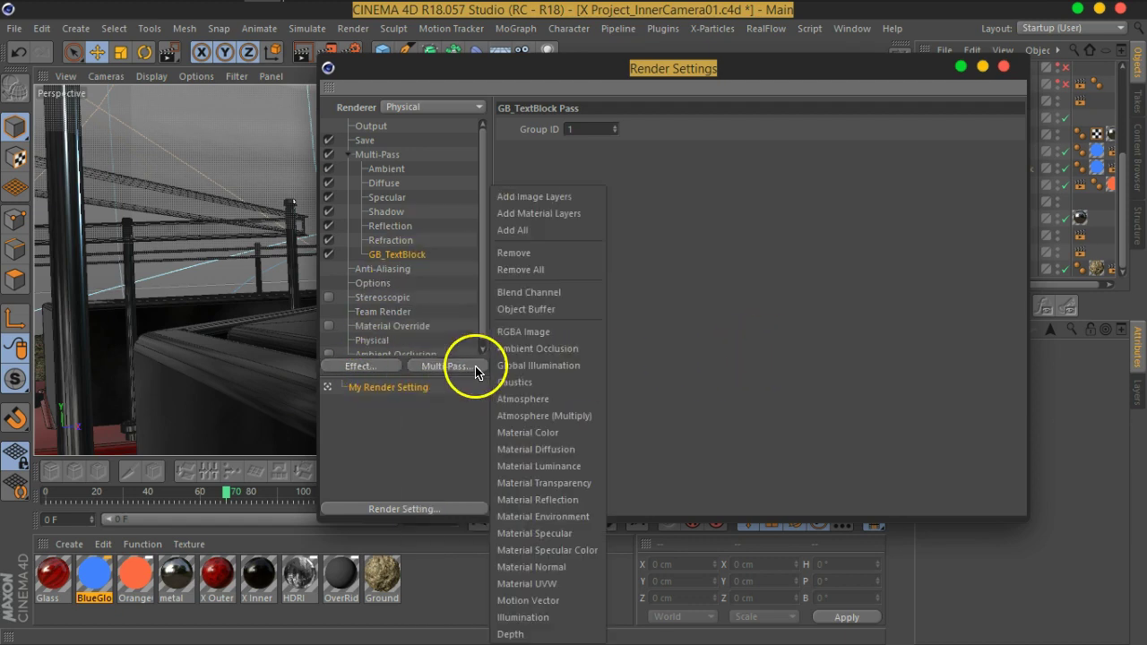
pyautogui.click(529, 309)
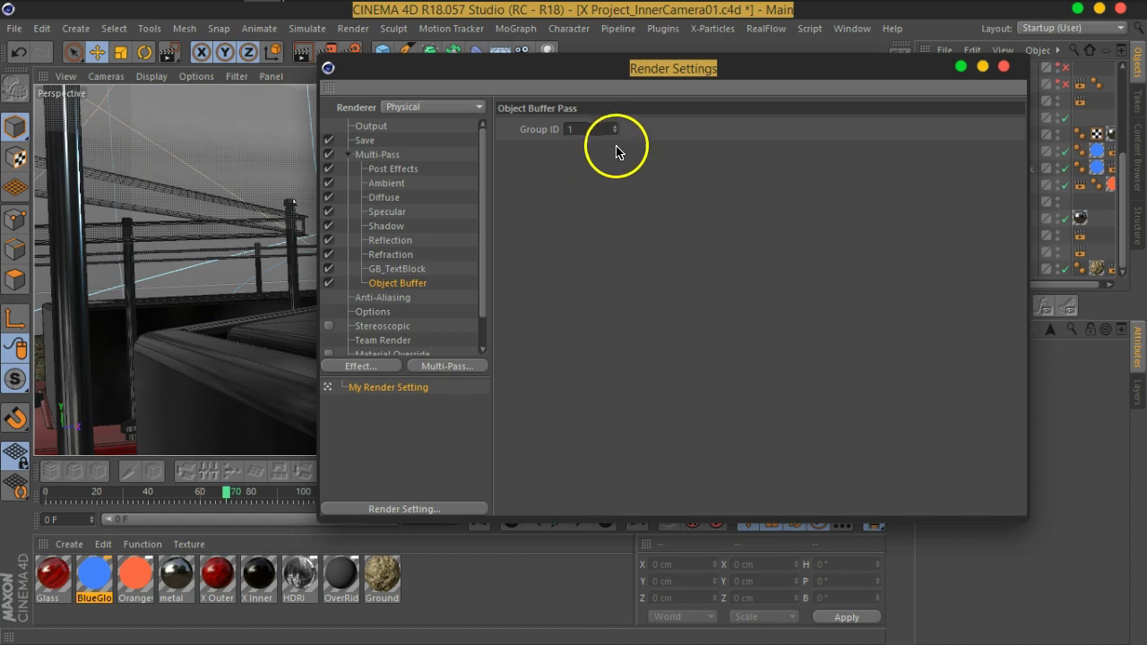
pyautogui.moveTo(774, 67); pyautogui.dragTo(575, 71)
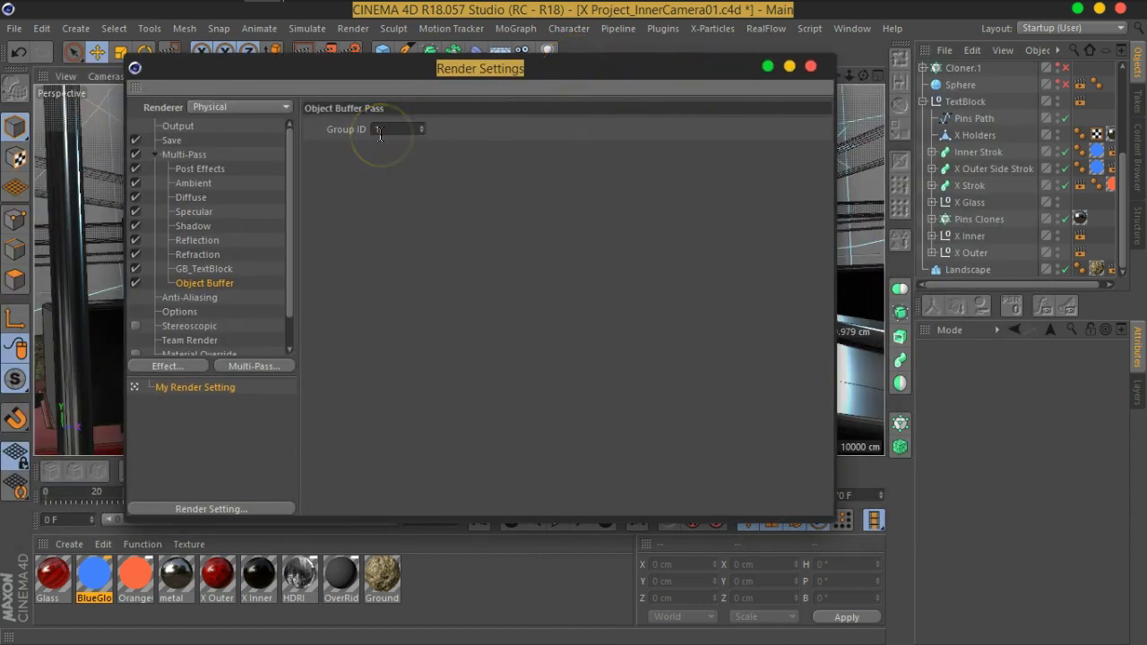
# - Add two more object buffer passes with Group IDs 11 and 10
pyautogui.click(251, 366)
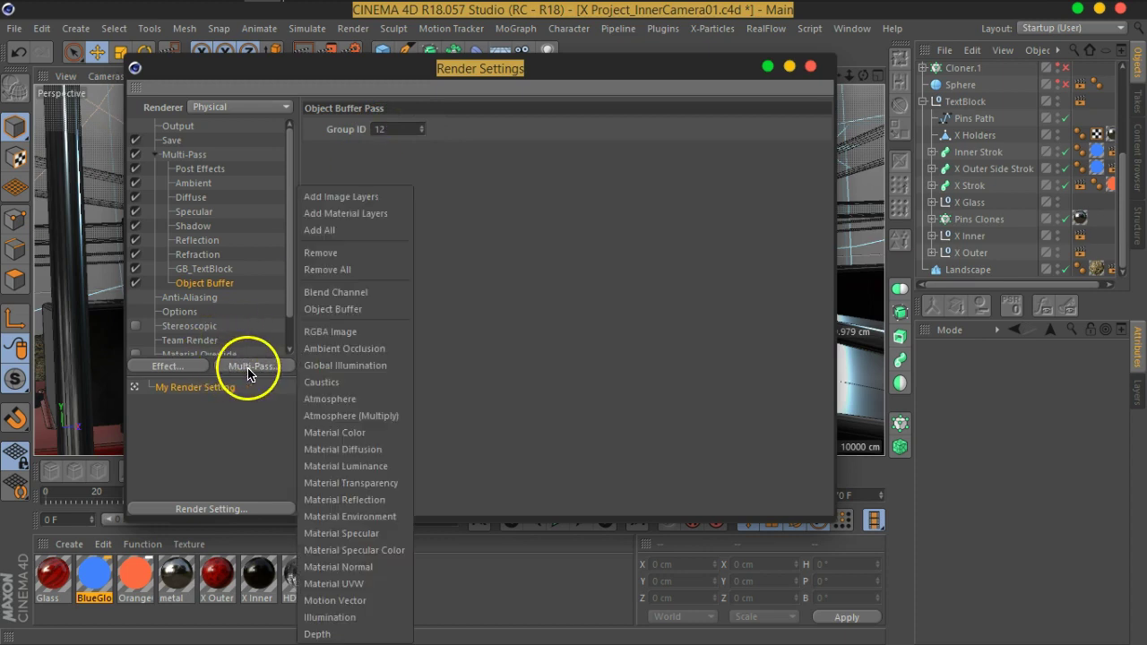
pyautogui.click(330, 309)
pyautogui.click(391, 132)
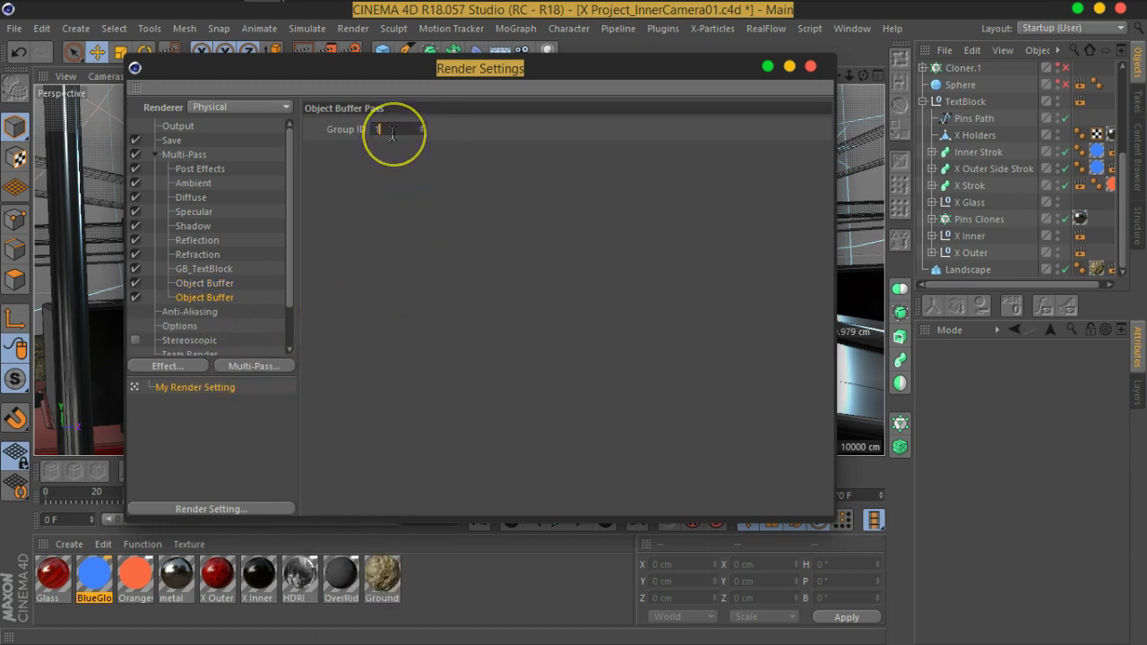
pyautogui.click(246, 367)
pyautogui.click(359, 310)
pyautogui.click(391, 130)
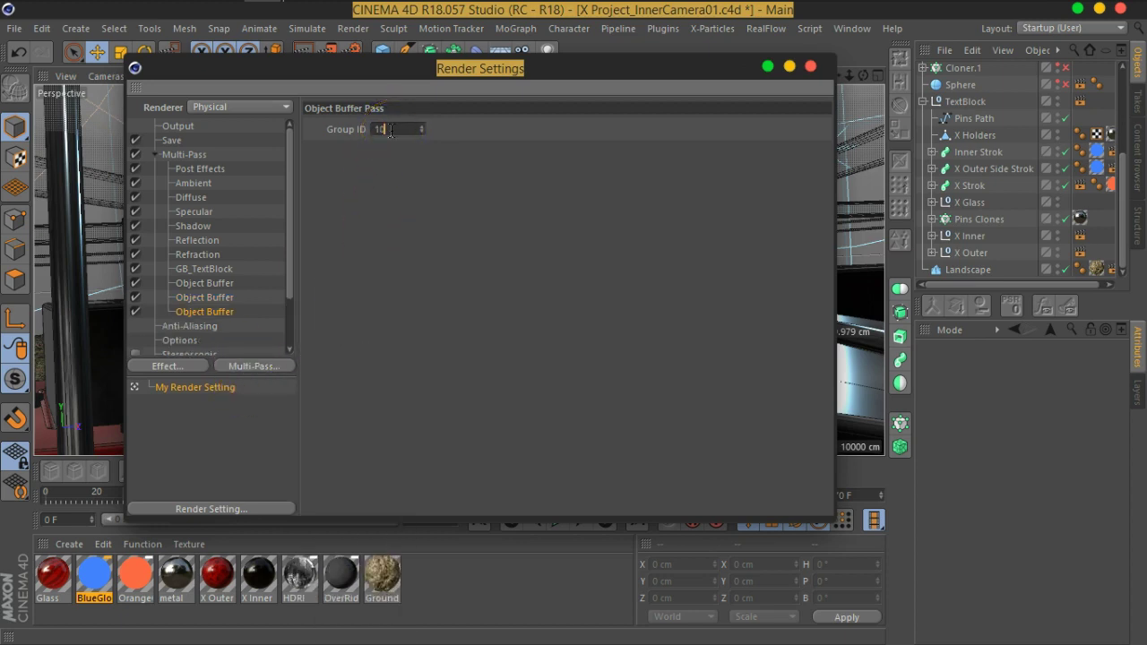
pyautogui.write('10')
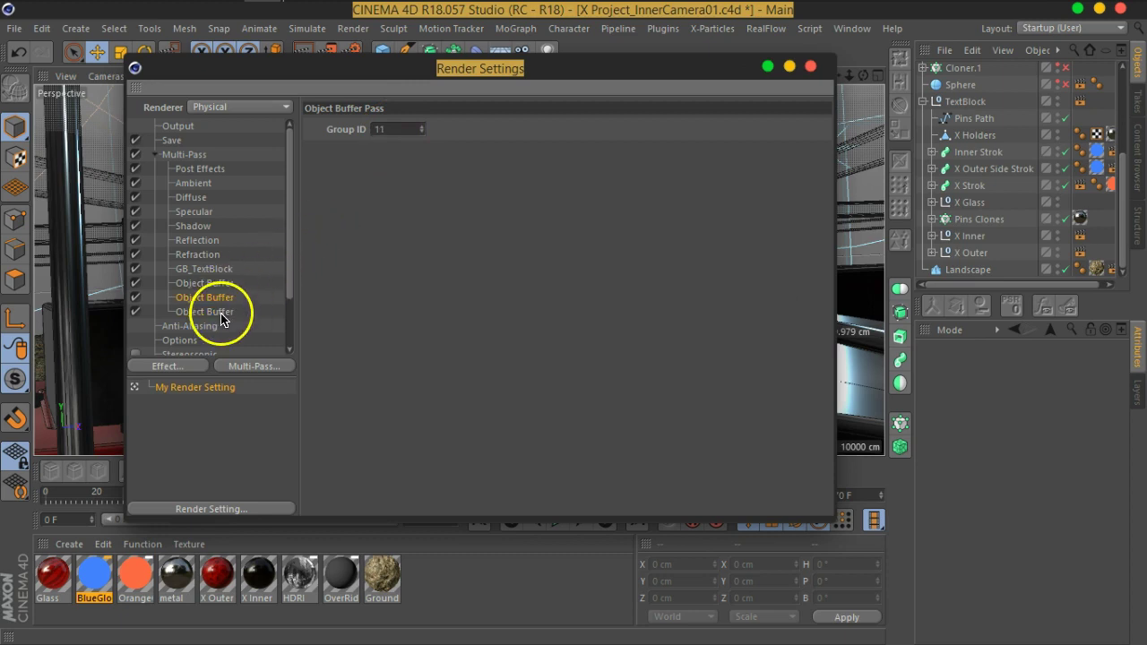
# - Add another object buffer pass with Group ID 9
pyautogui.click(255, 366)
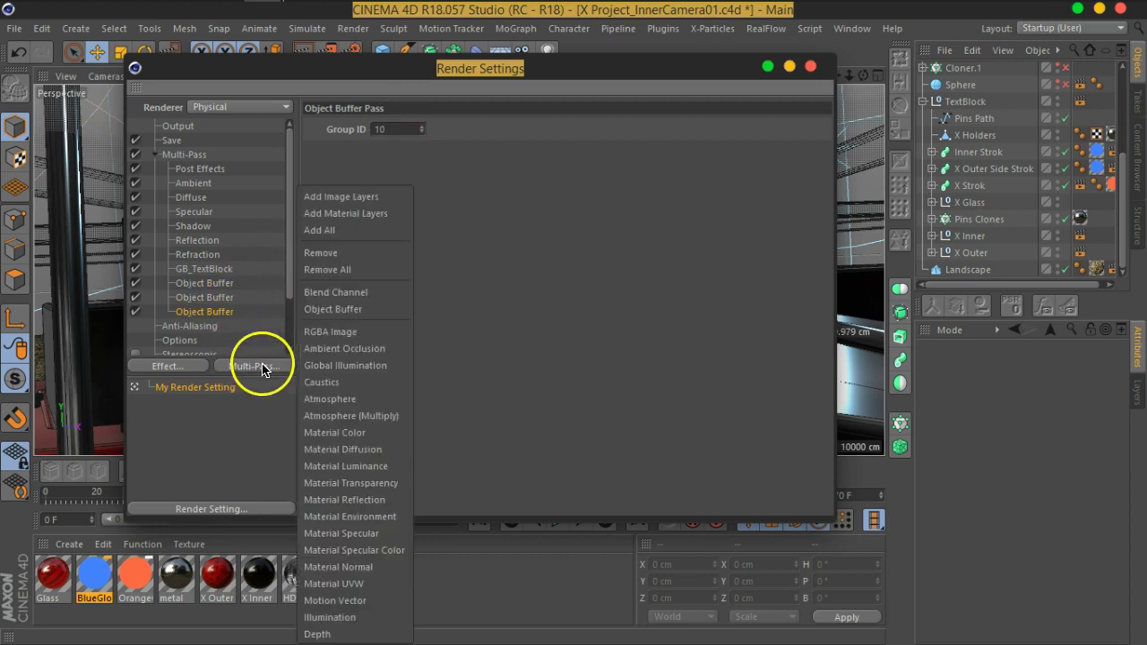
pyautogui.click(337, 309)
pyautogui.click(390, 129)
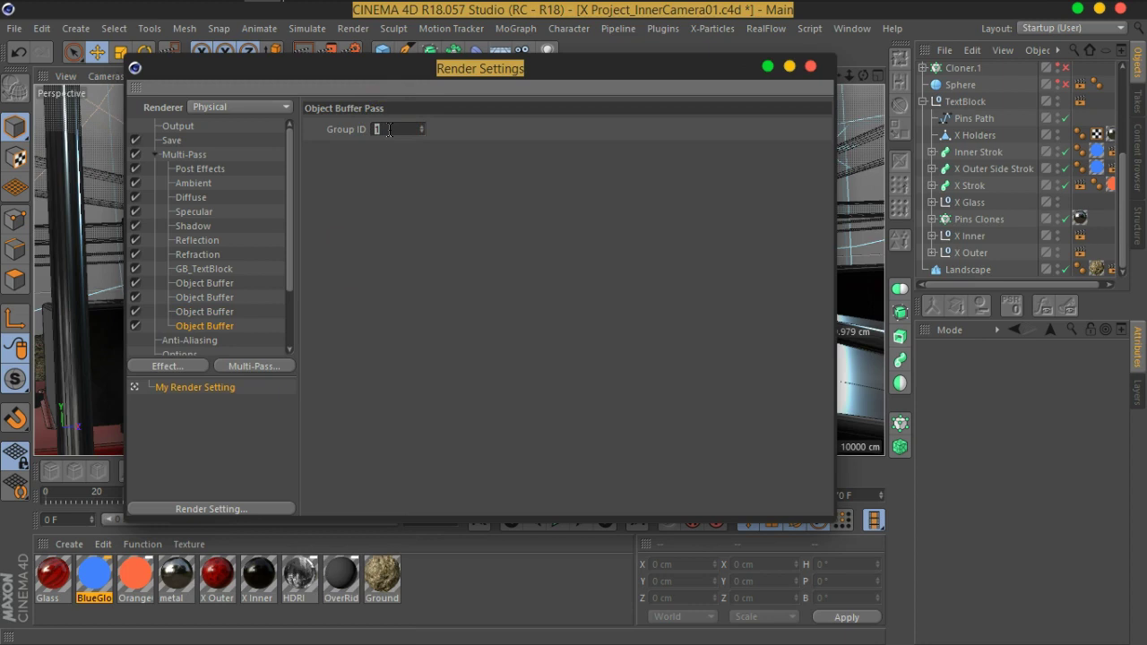
pyautogui.click(325, 308)
# - Add another object buffer pass with Group ID 8 and close the render settings
pyautogui.click(282, 370)
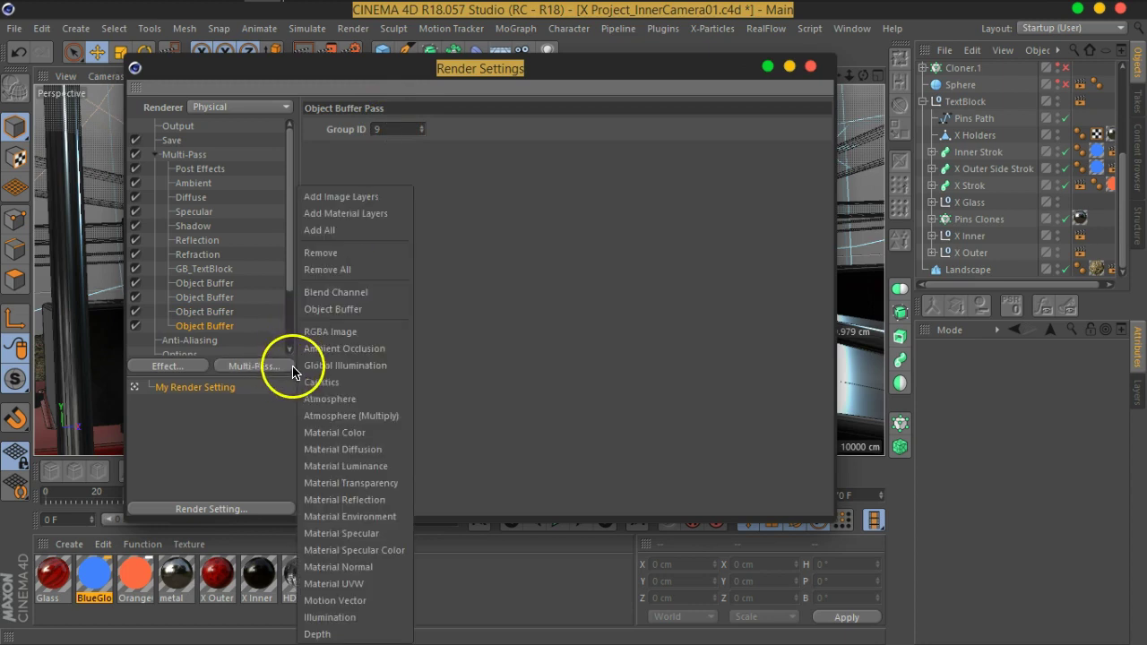
pyautogui.click(331, 304)
pyautogui.click(390, 128)
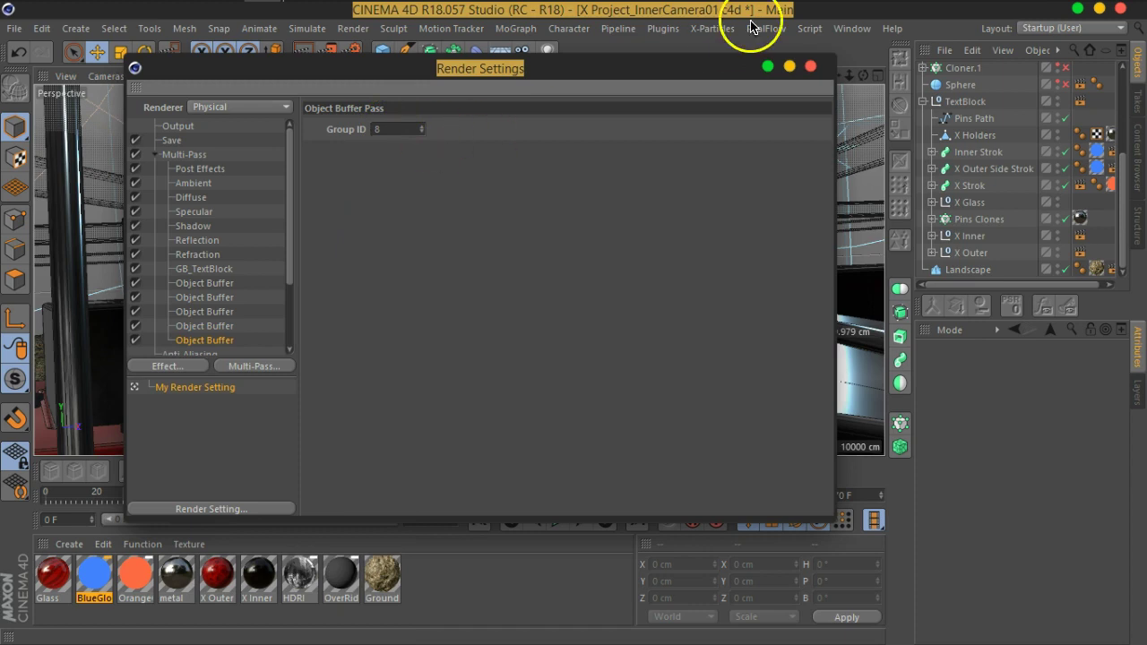
pyautogui.click(811, 66)
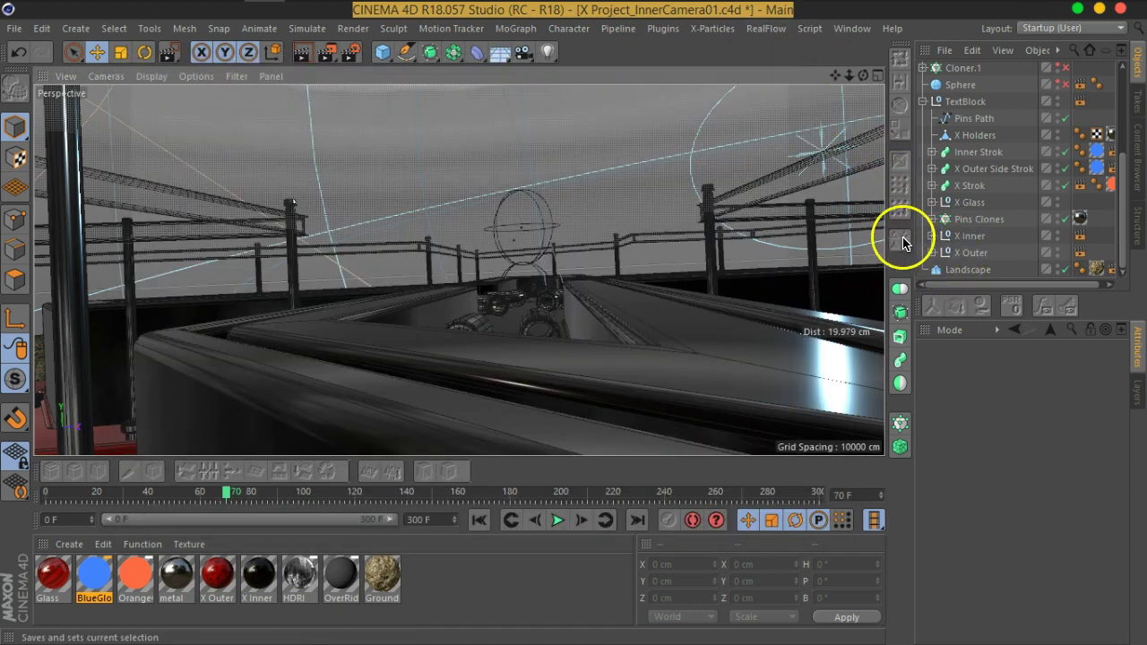
# - Widen the object manager area and check the output size and resolution in the render settings
pyautogui.moveTo(888, 254); pyautogui.dragTo(710, 266)
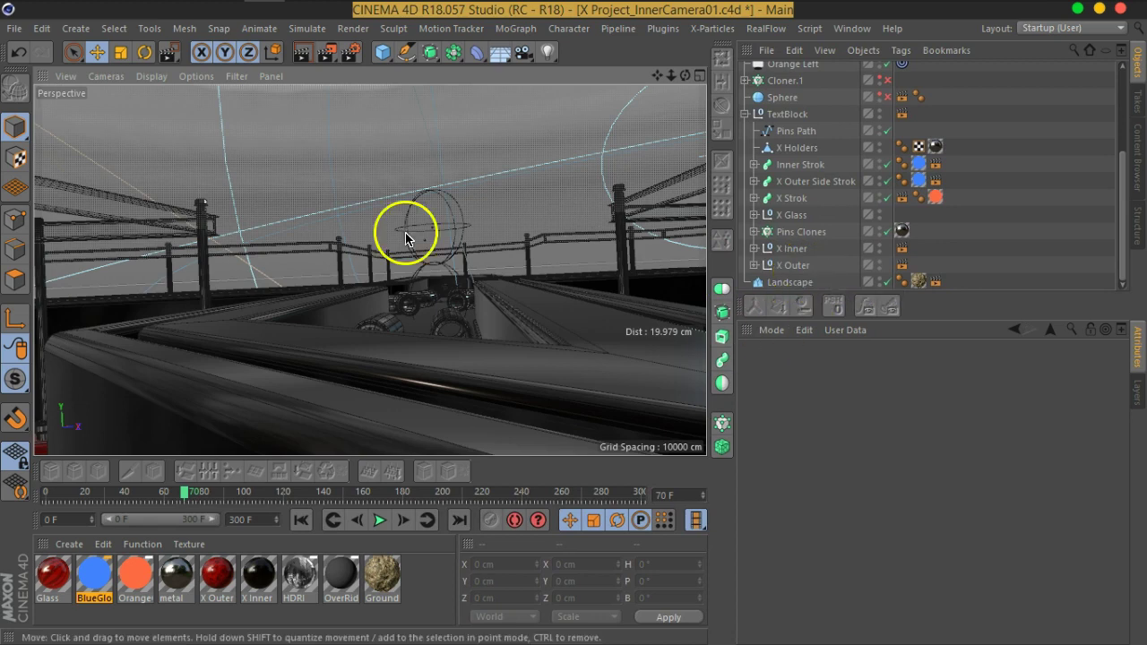
pyautogui.click(351, 52)
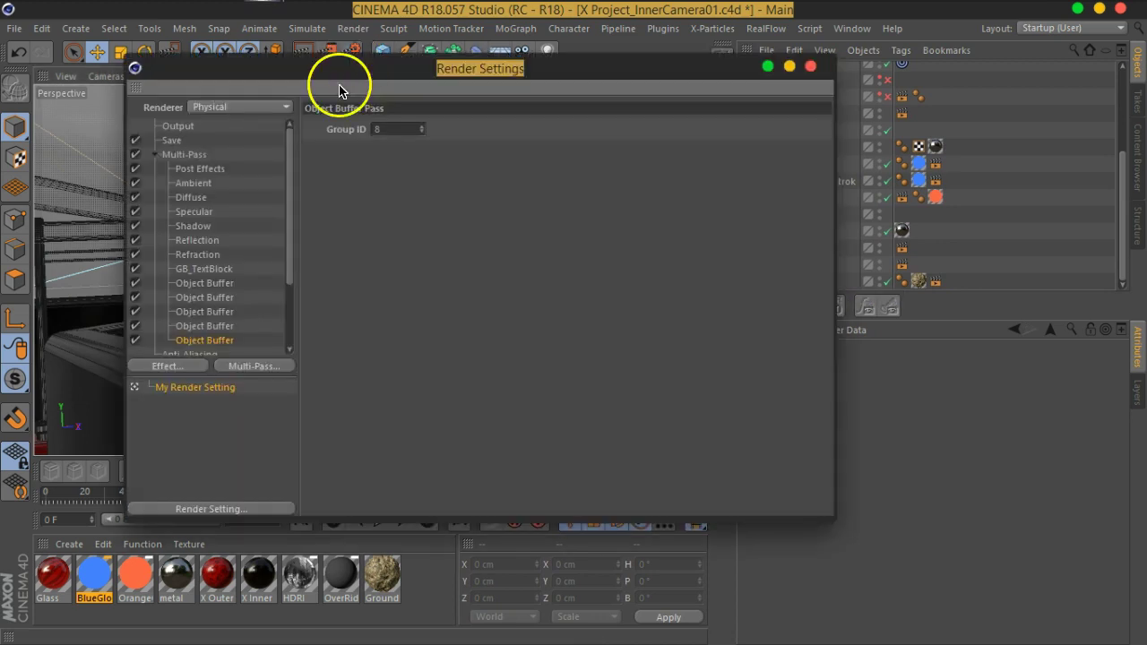
pyautogui.click(176, 126)
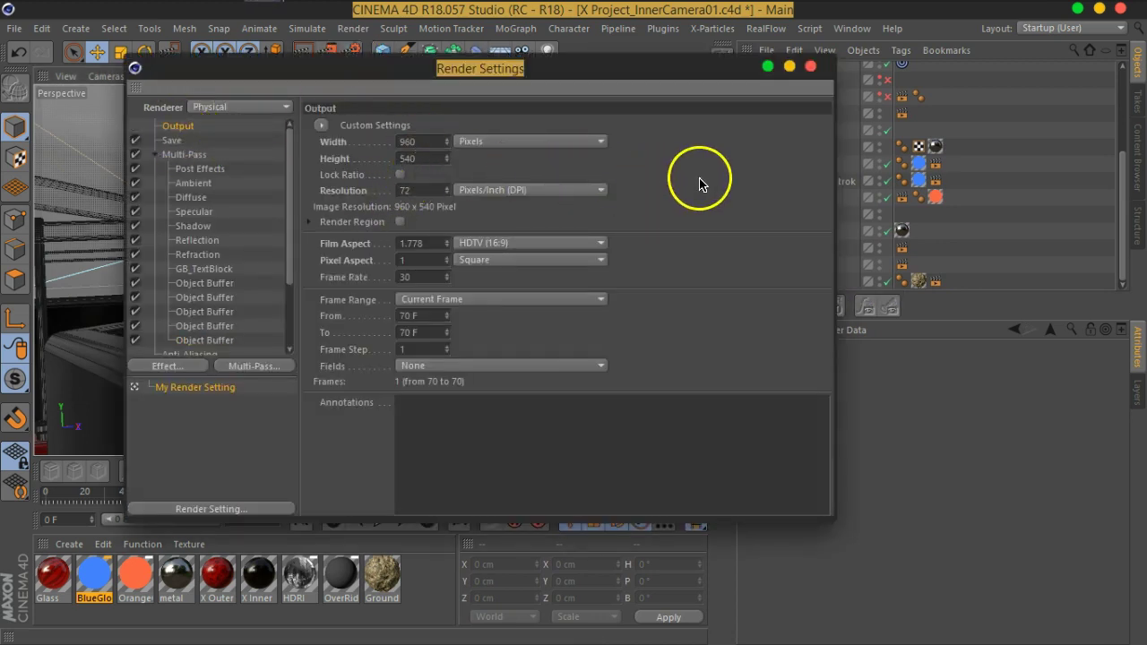
pyautogui.click(408, 190)
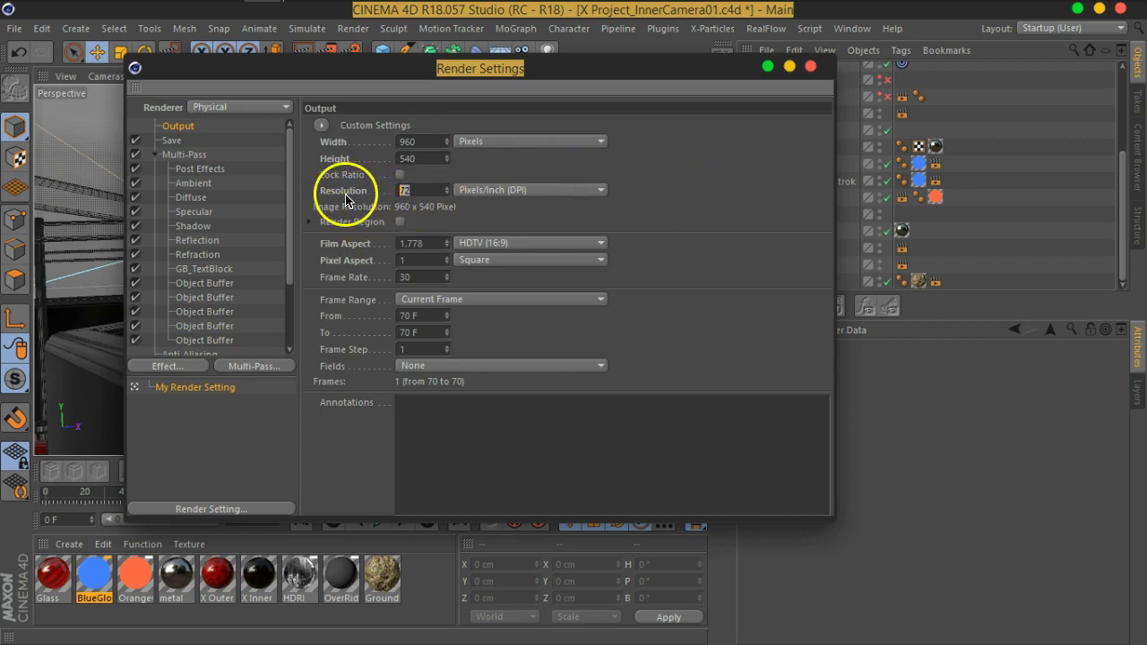
pyautogui.click(811, 66)
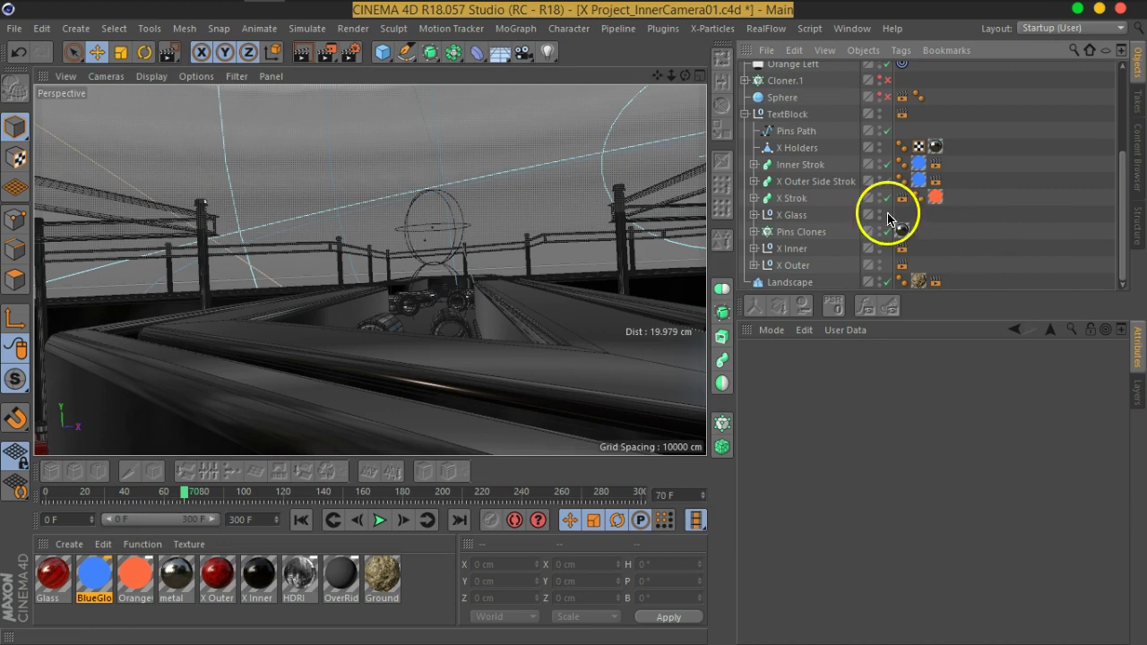
# - Inspect the object buffer assignments on the compositing tags of TextBlock, Inner Strok, X Outer Side Strok and X Inner
pyautogui.click(902, 115)
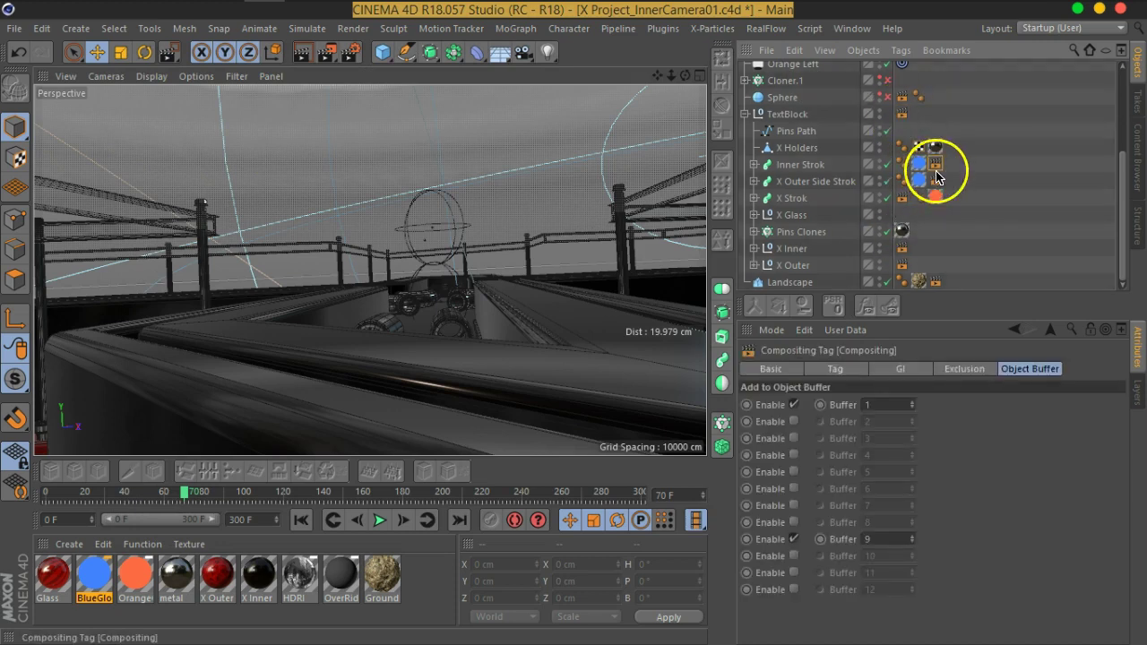
pyautogui.click(936, 181)
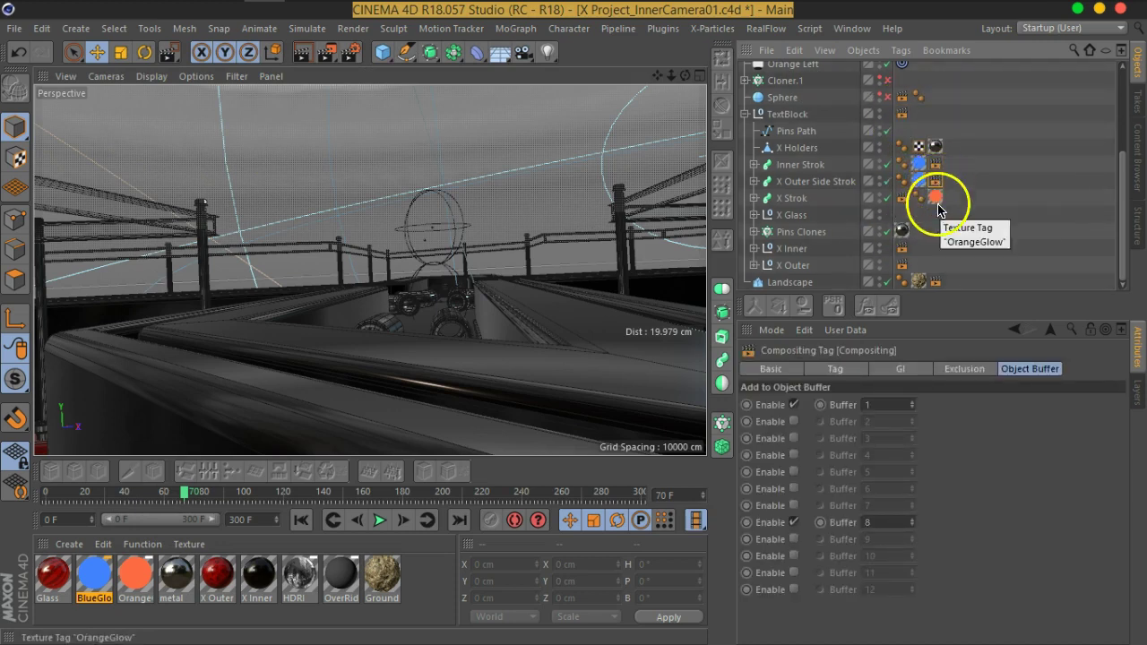
pyautogui.click(902, 248)
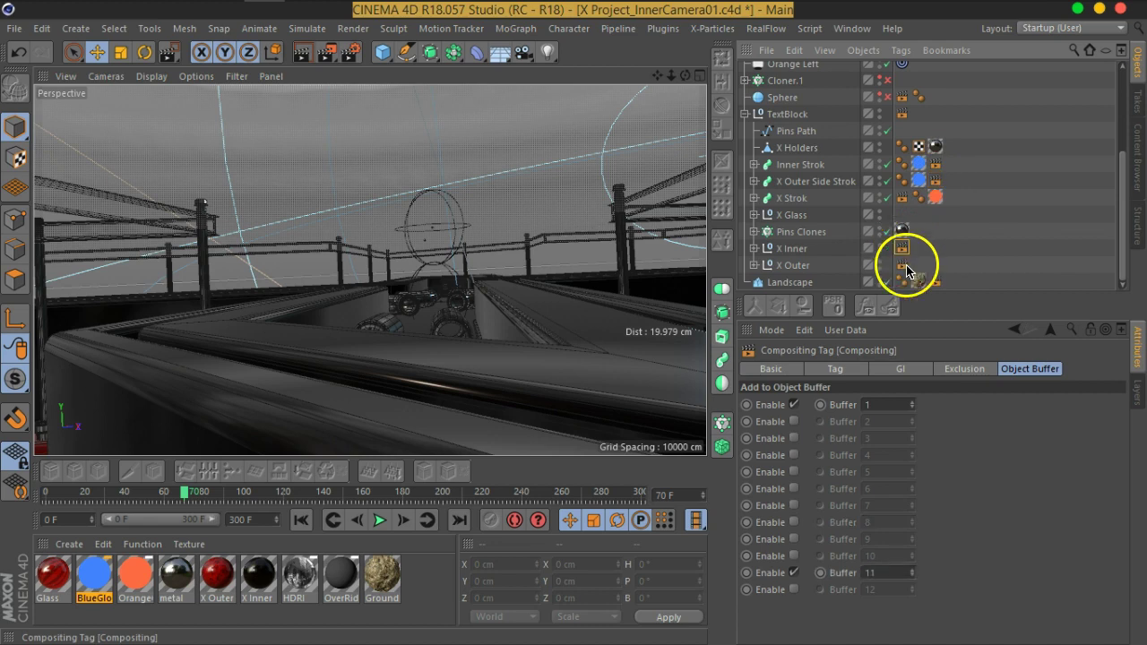
pyautogui.click(991, 248)
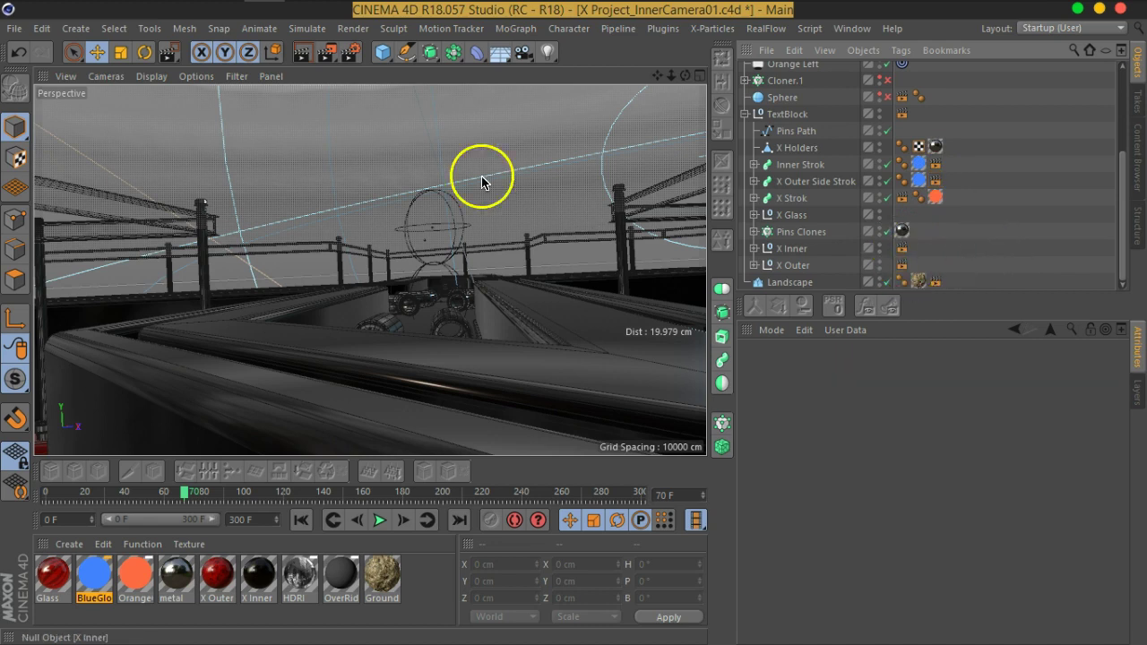
# - Review the Group IDs of the object buffer passes in the render settings
pyautogui.click(348, 62)
pyautogui.moveTo(415, 57); pyautogui.dragTo(525, 51)
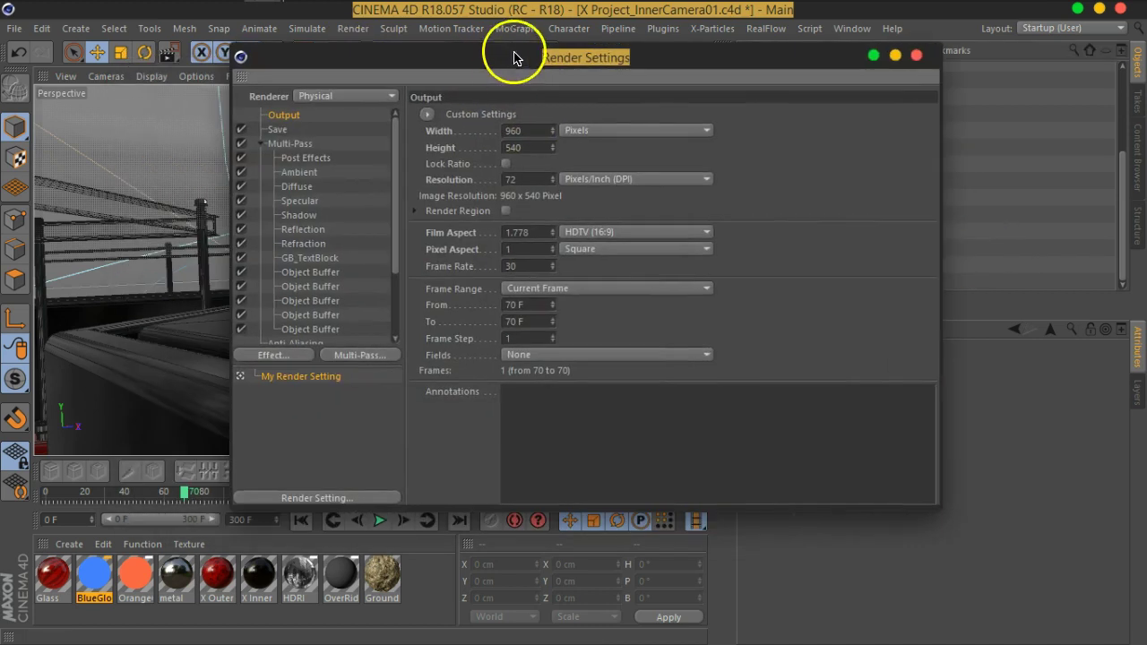
pyautogui.click(320, 260)
pyautogui.click(314, 272)
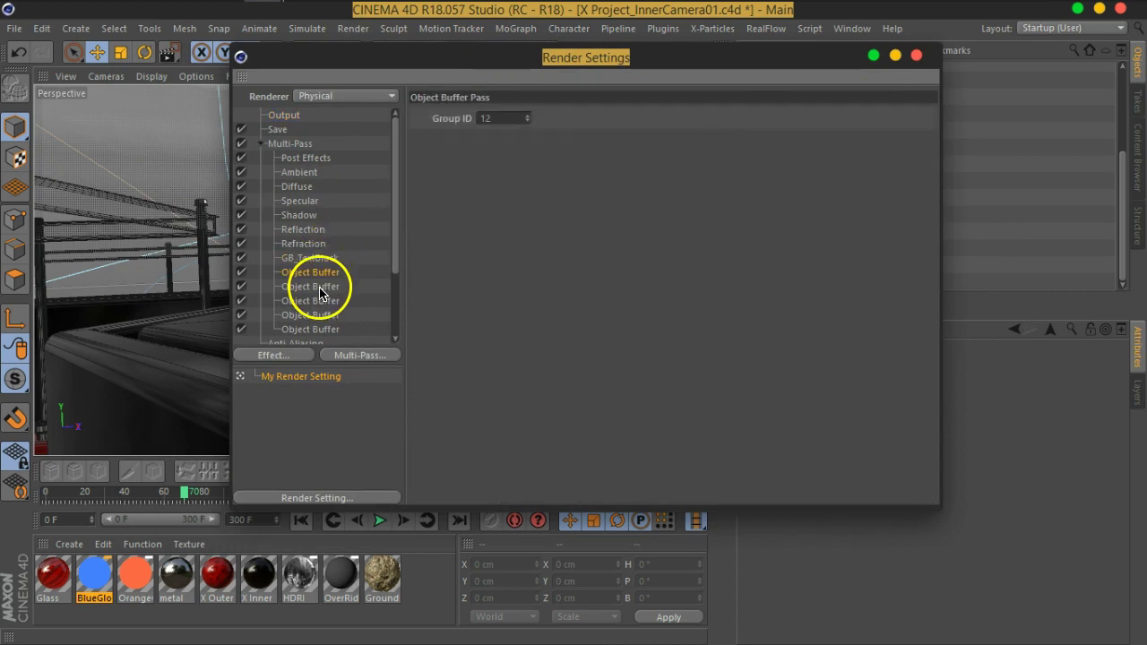
pyautogui.click(323, 316)
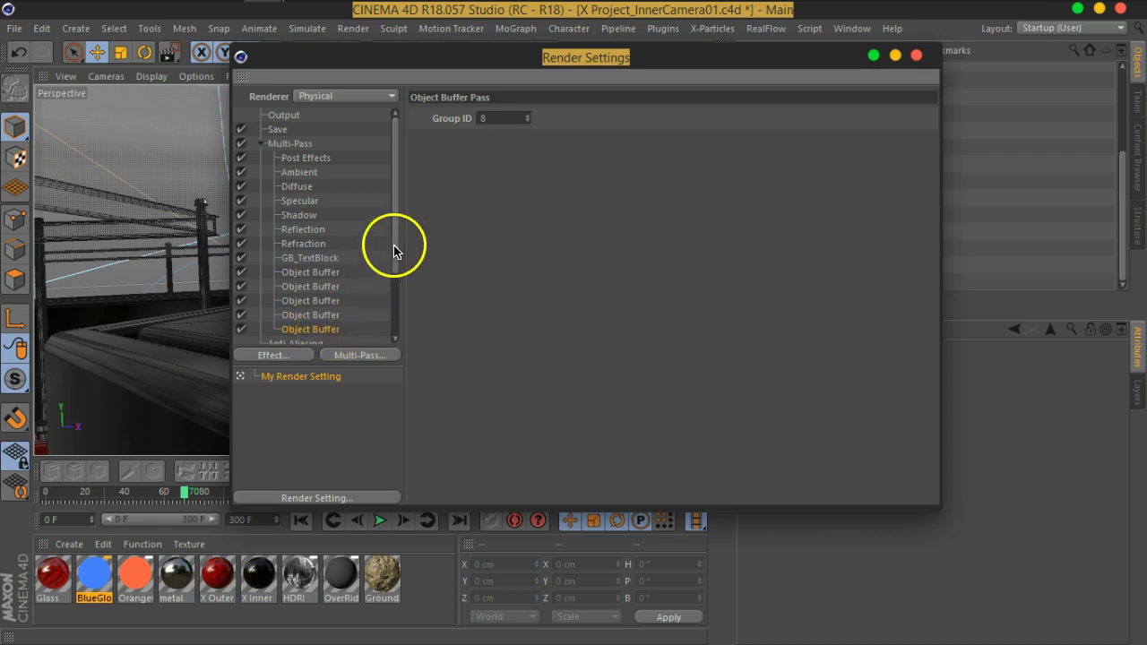
pyautogui.moveTo(393, 243); pyautogui.dragTo(381, 305)
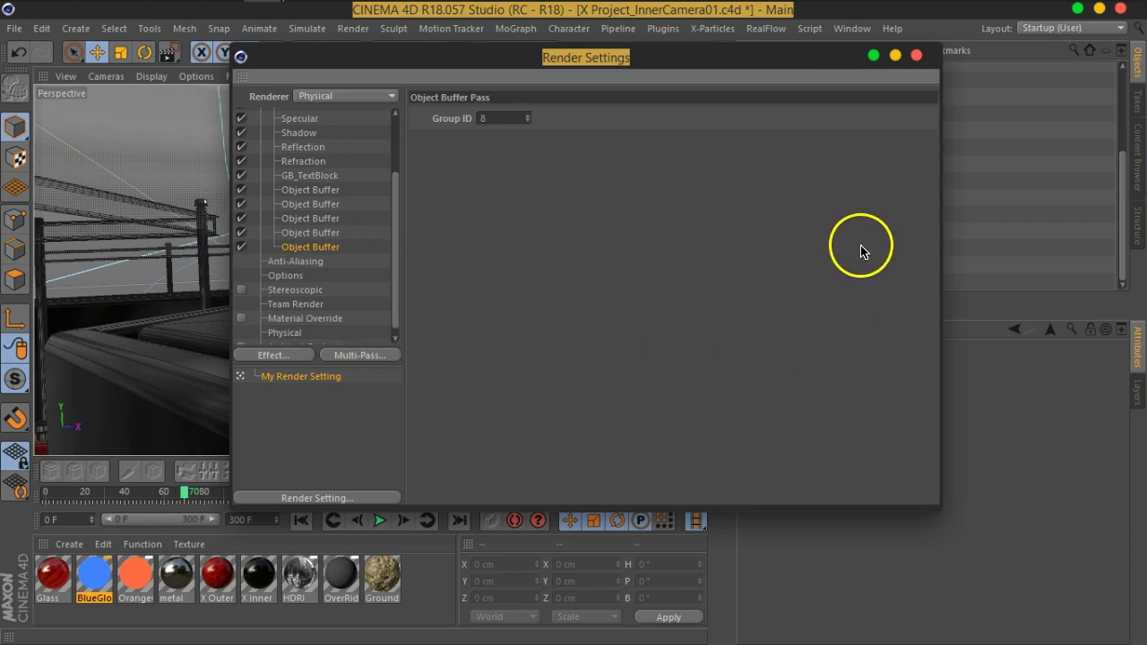
pyautogui.moveTo(660, 45); pyautogui.dragTo(1040, 114)
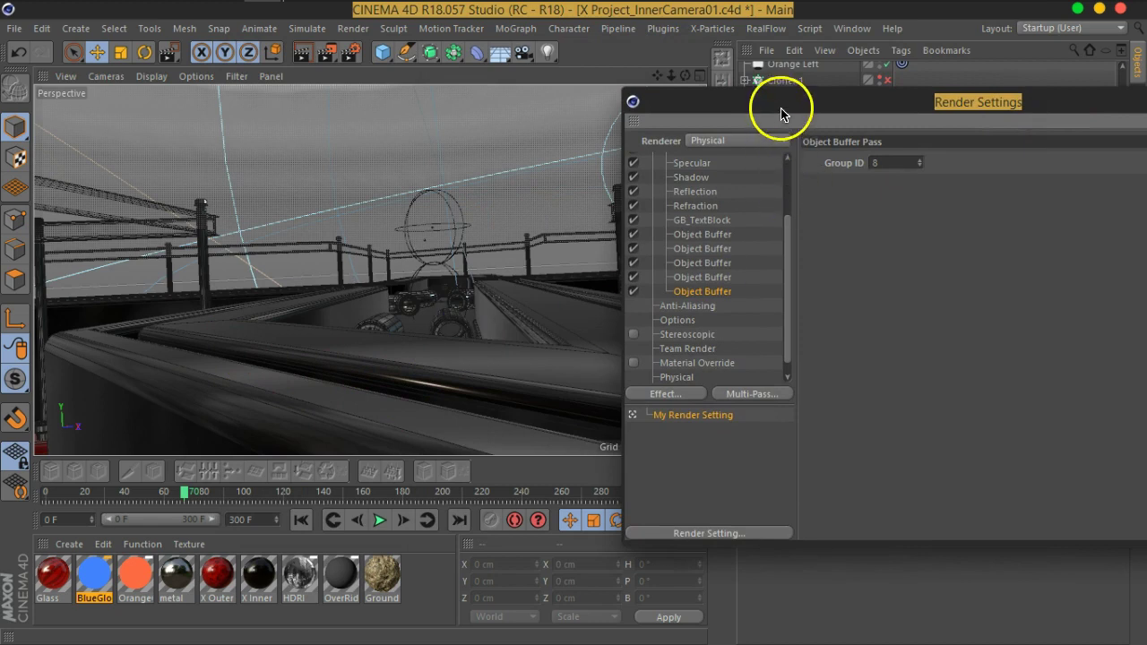
pyautogui.moveTo(764, 100); pyautogui.dragTo(423, 70)
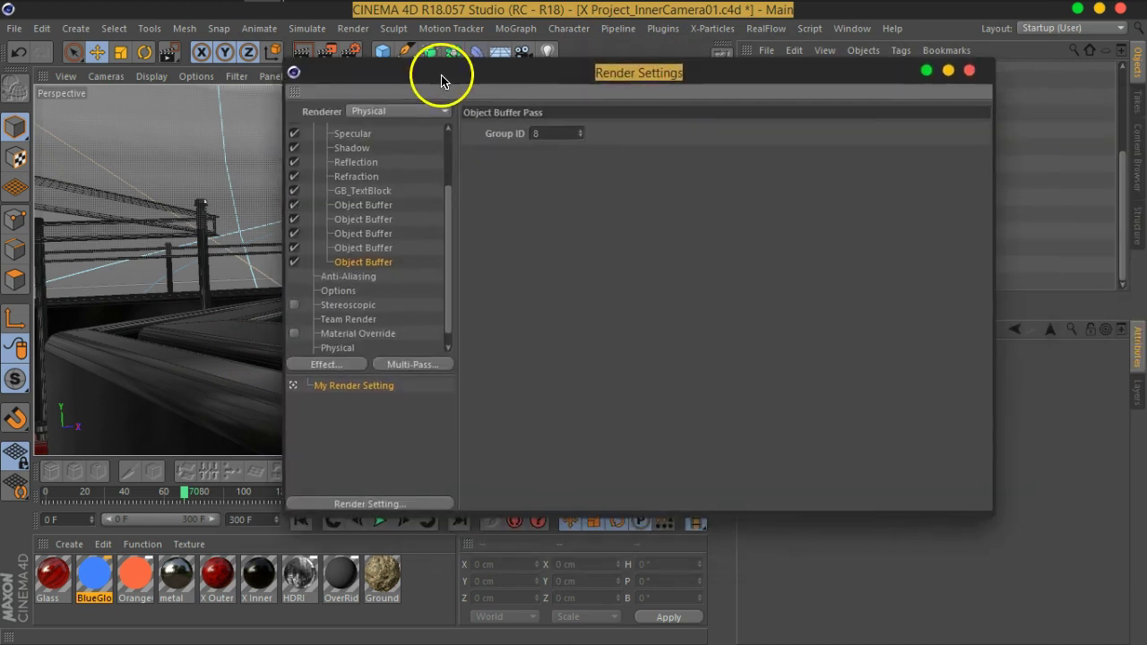
# - Add a Material Luminance pass to the multi-pass list
pyautogui.click(410, 362)
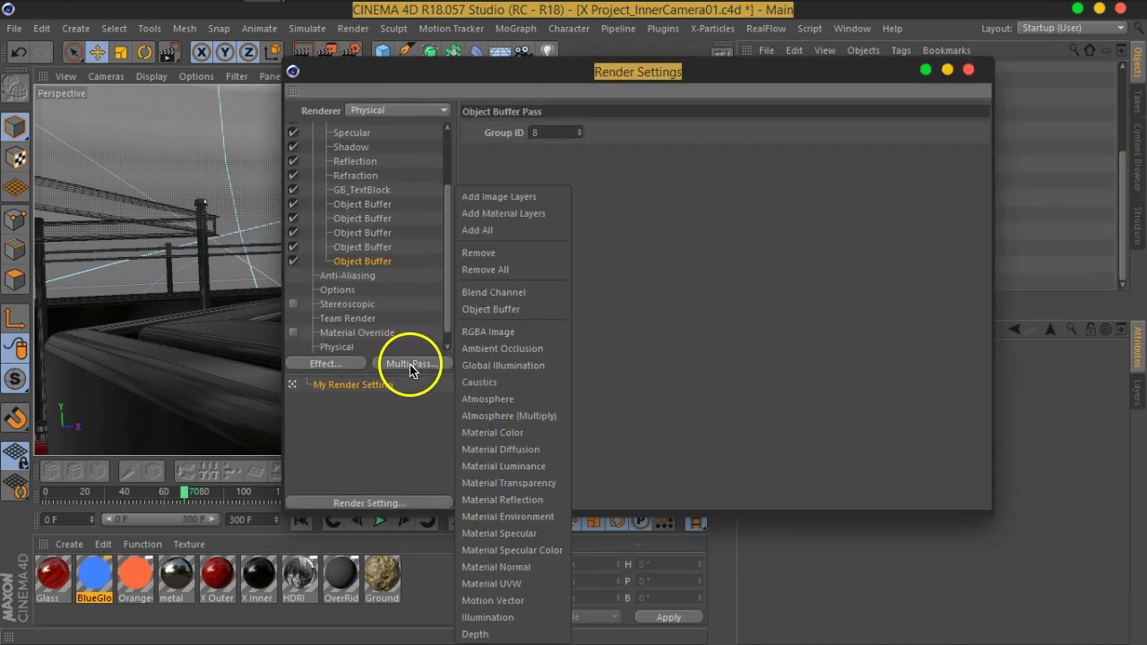
pyautogui.click(522, 468)
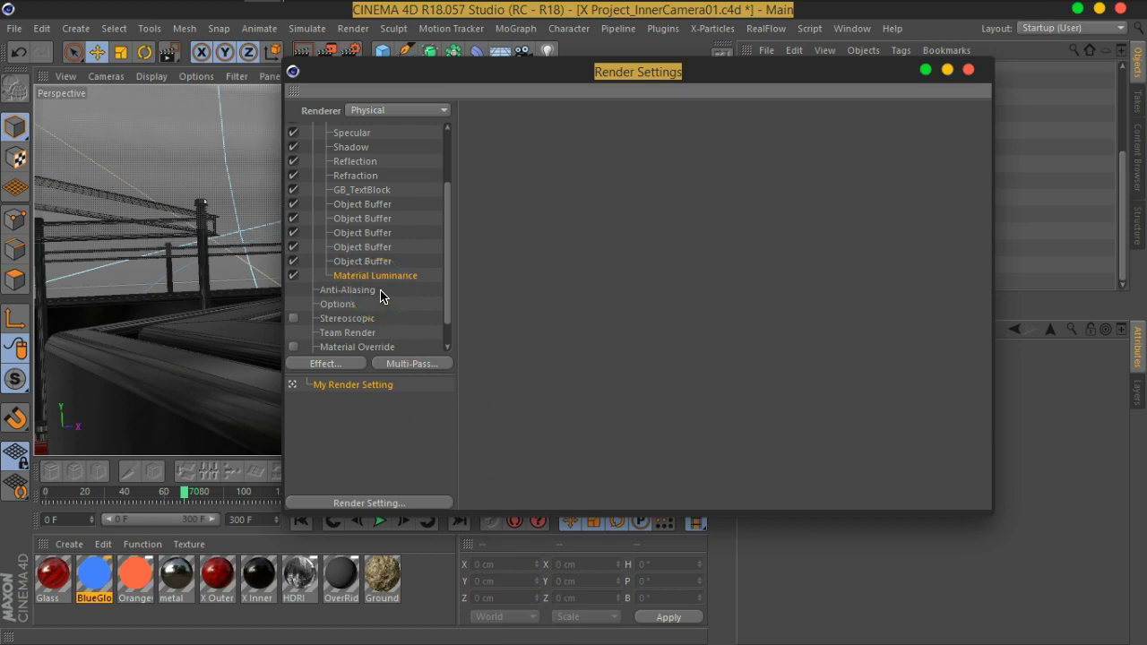
pyautogui.moveTo(446, 263)
pyautogui.mouseDown()
pyautogui.moveTo(457, 206)
pyautogui.moveTo(454, 284)
pyautogui.mouseUp()
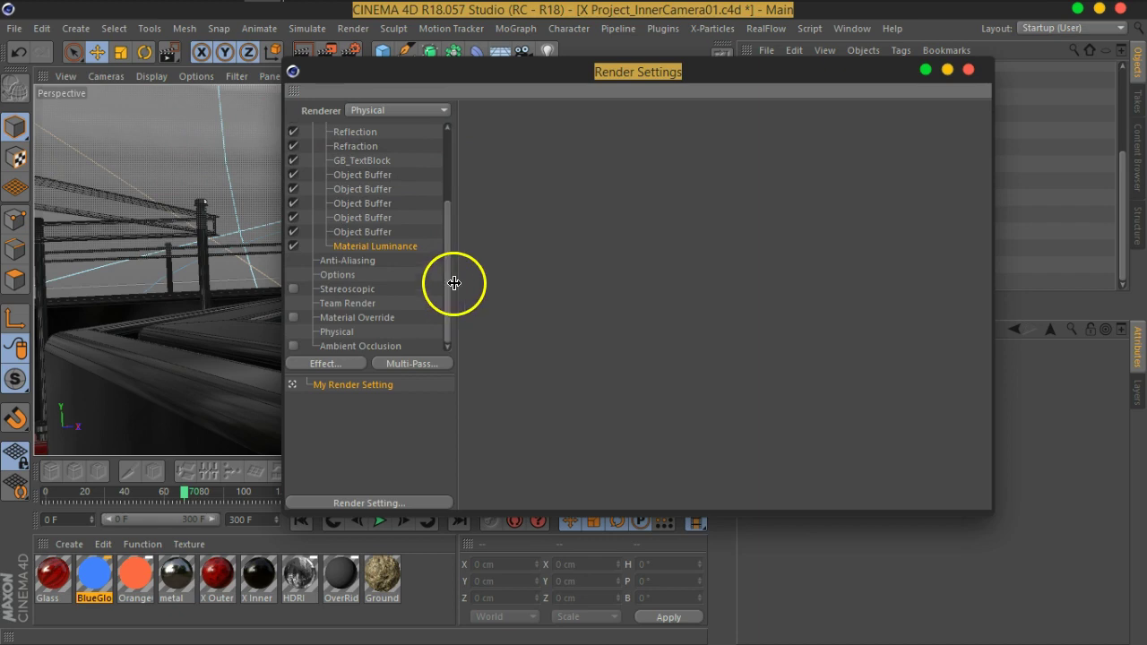
pyautogui.moveTo(486, 72); pyautogui.dragTo(615, 69)
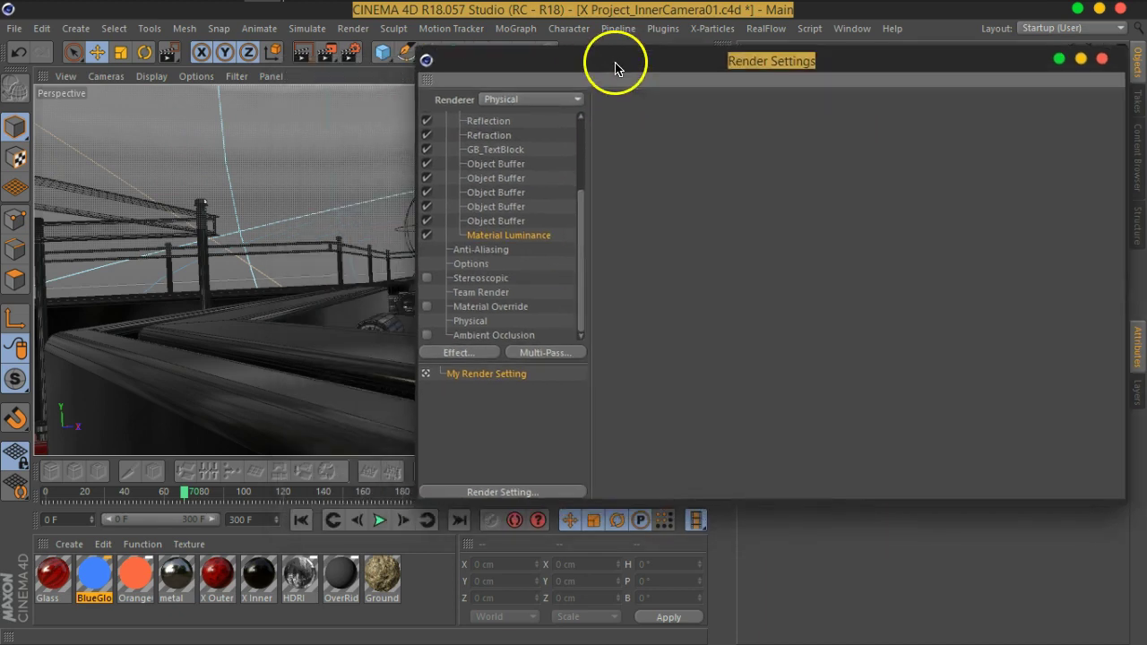
# - Set the Physical renderer's Shading Subdivisions (Max) to 4 and check the other sampling values
pyautogui.click(478, 321)
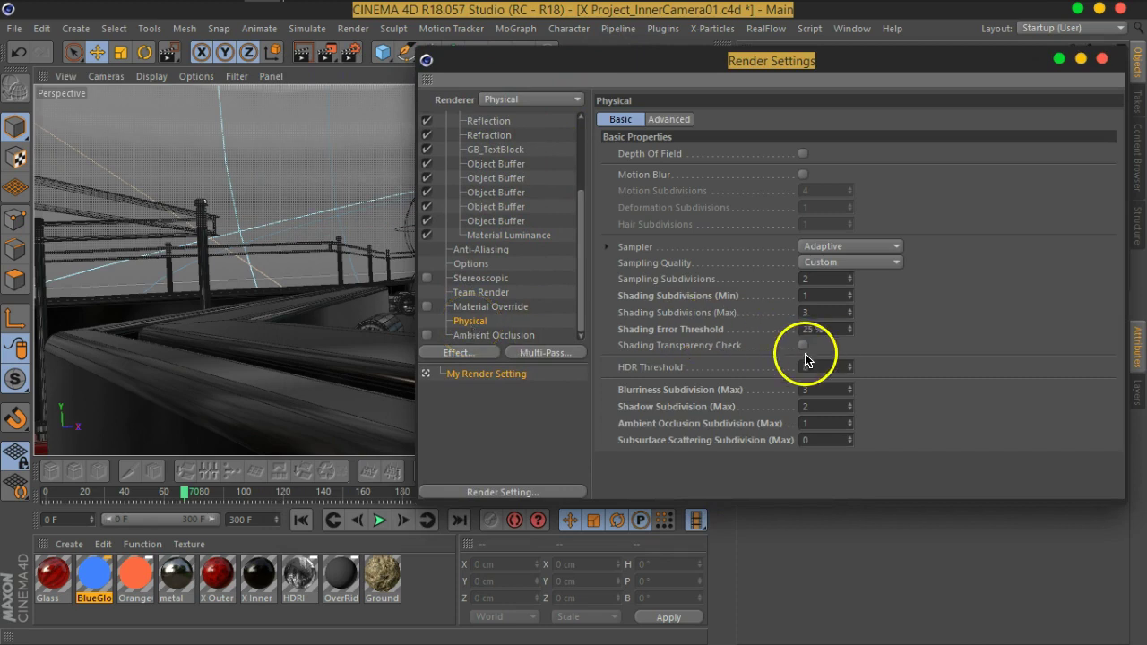
pyautogui.click(661, 337)
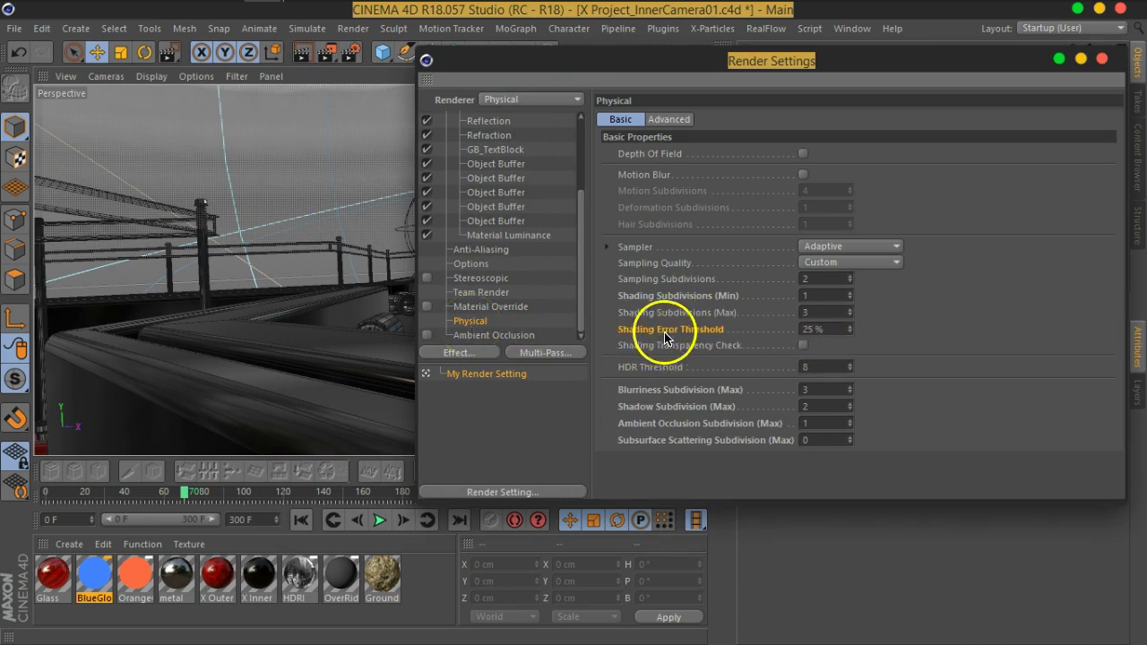
pyautogui.moveTo(822, 328); pyautogui.dragTo(786, 328)
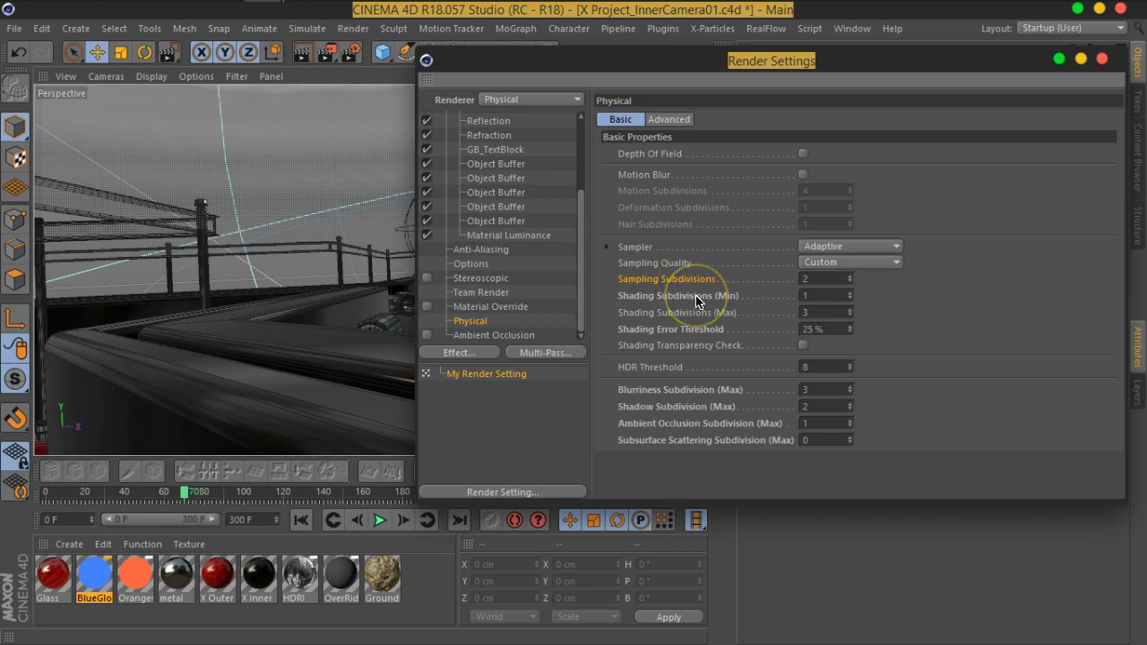
pyautogui.click(654, 296)
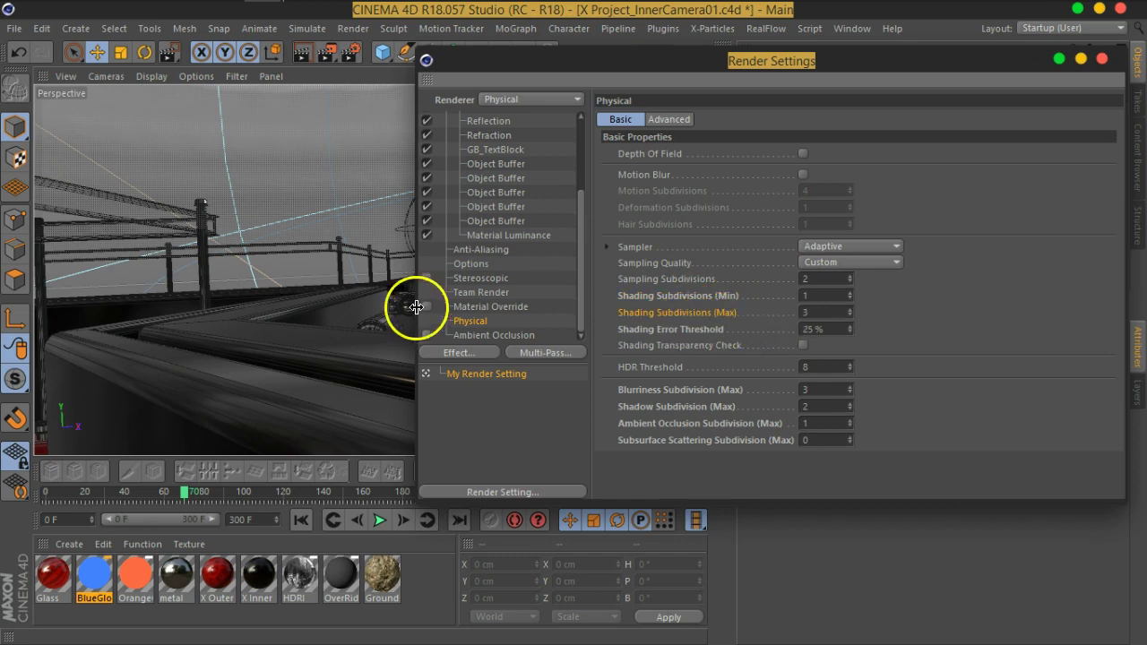
pyautogui.click(802, 312)
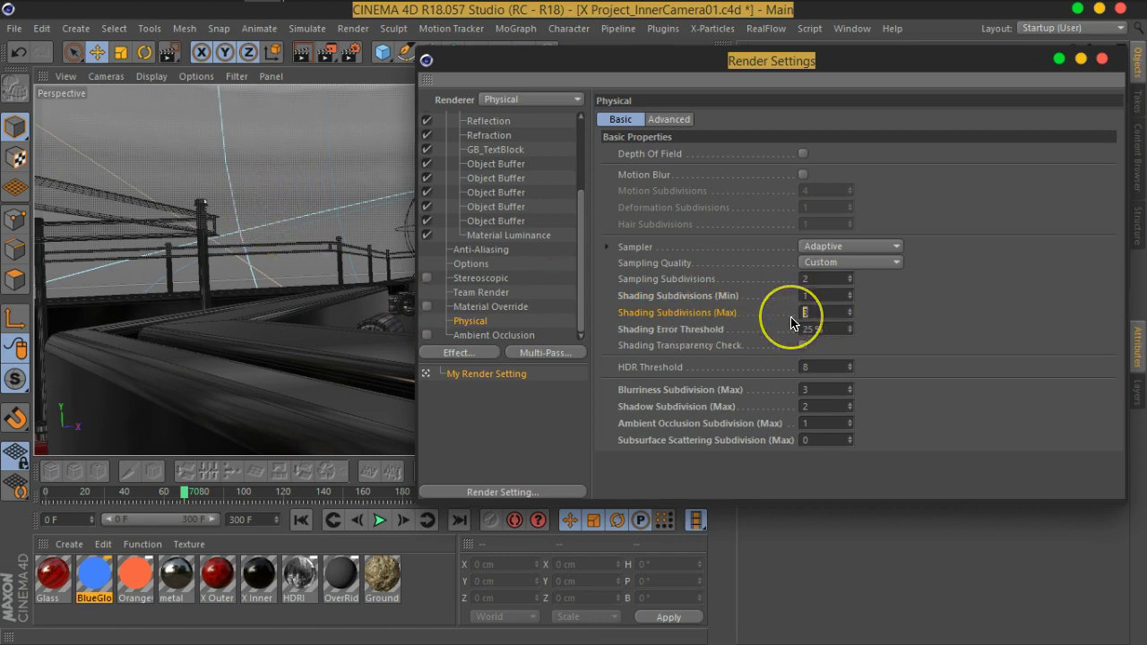
pyautogui.doubleClick(802, 312)
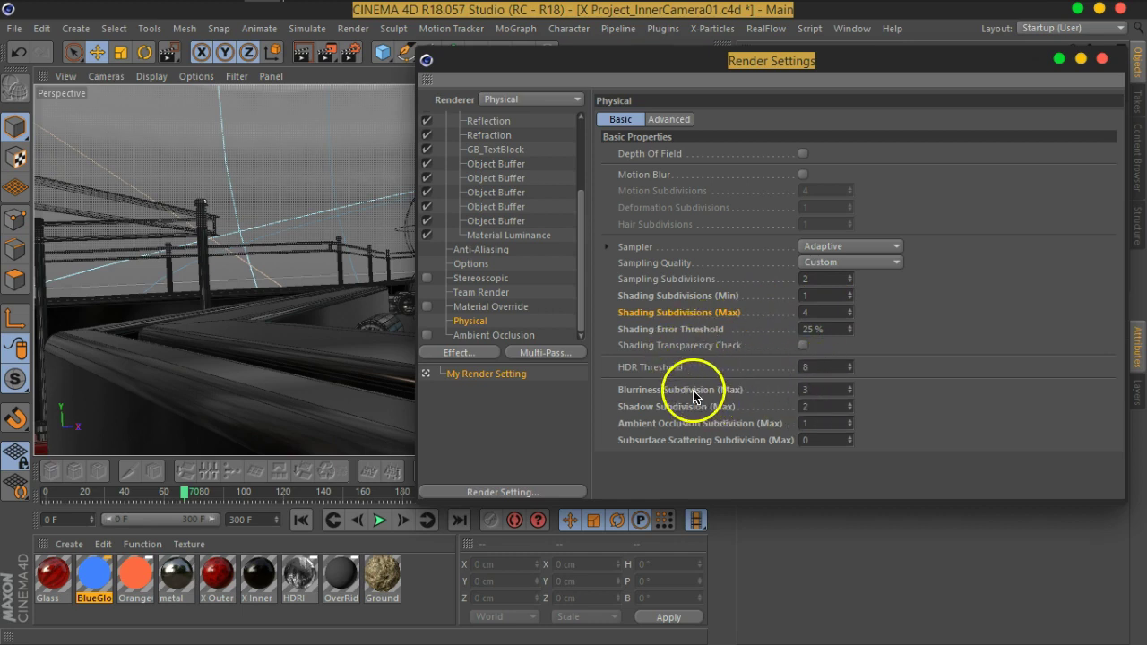
pyautogui.click(819, 391)
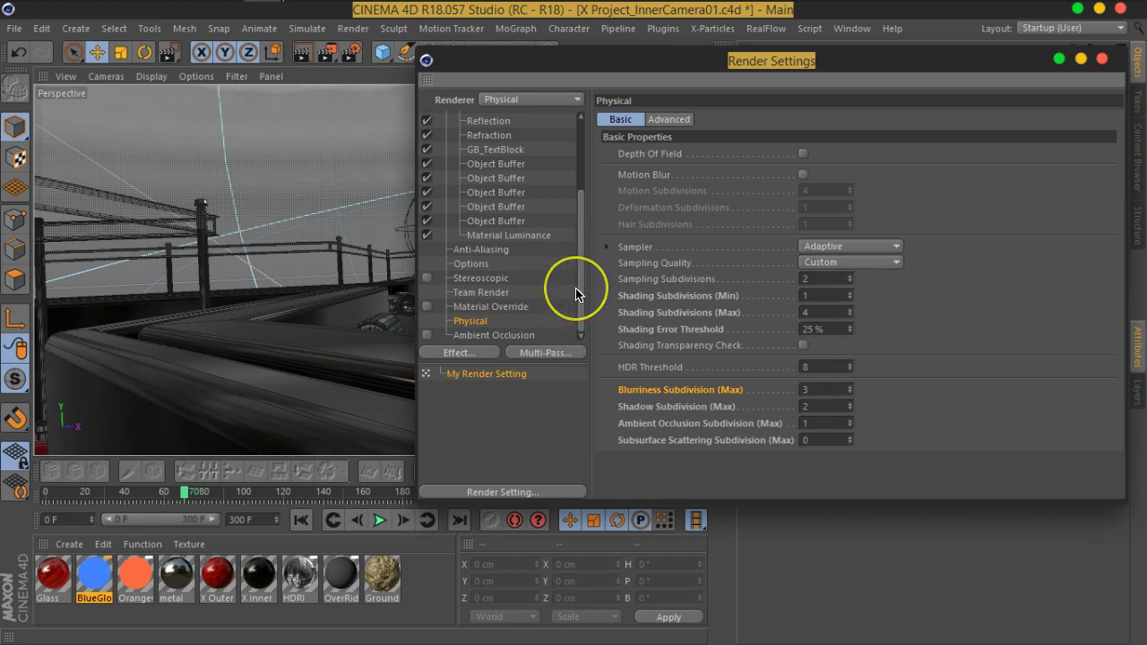
# - Remove the Ambient Occlusion effect from the render settings and return to the Physical renderer options
pyautogui.click(529, 336)
pyautogui.press('Delete')
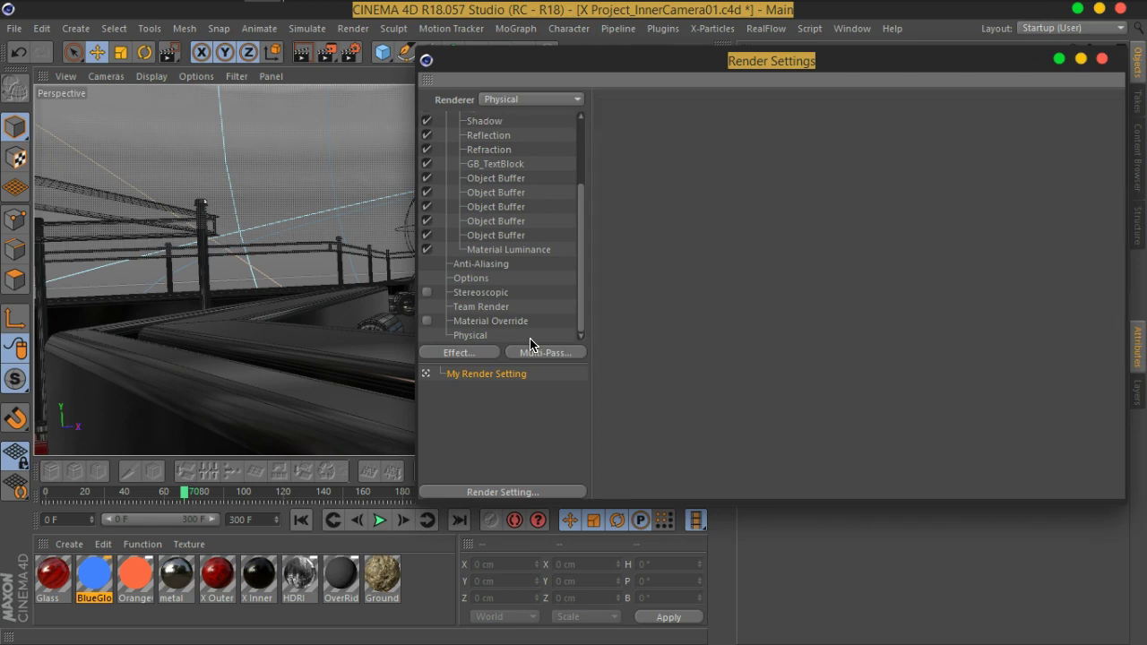
pyautogui.click(513, 344)
pyautogui.click(488, 333)
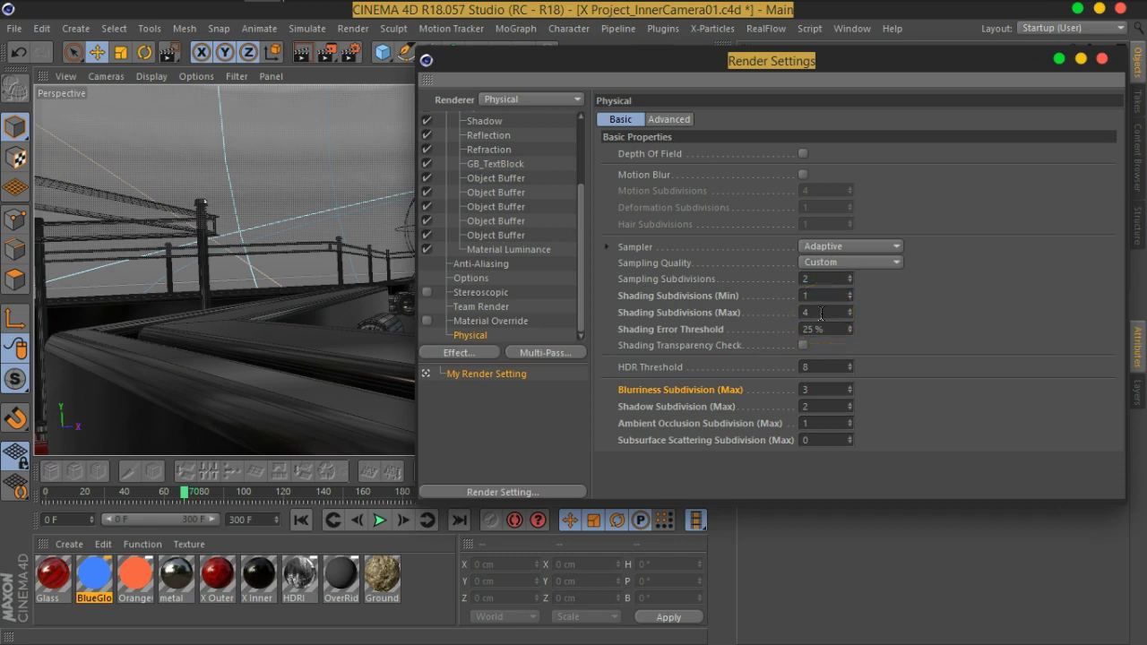
# - Set the output frame range to All Frames and save the project with the render settings closed
pyautogui.scroll(4, 583, 236)
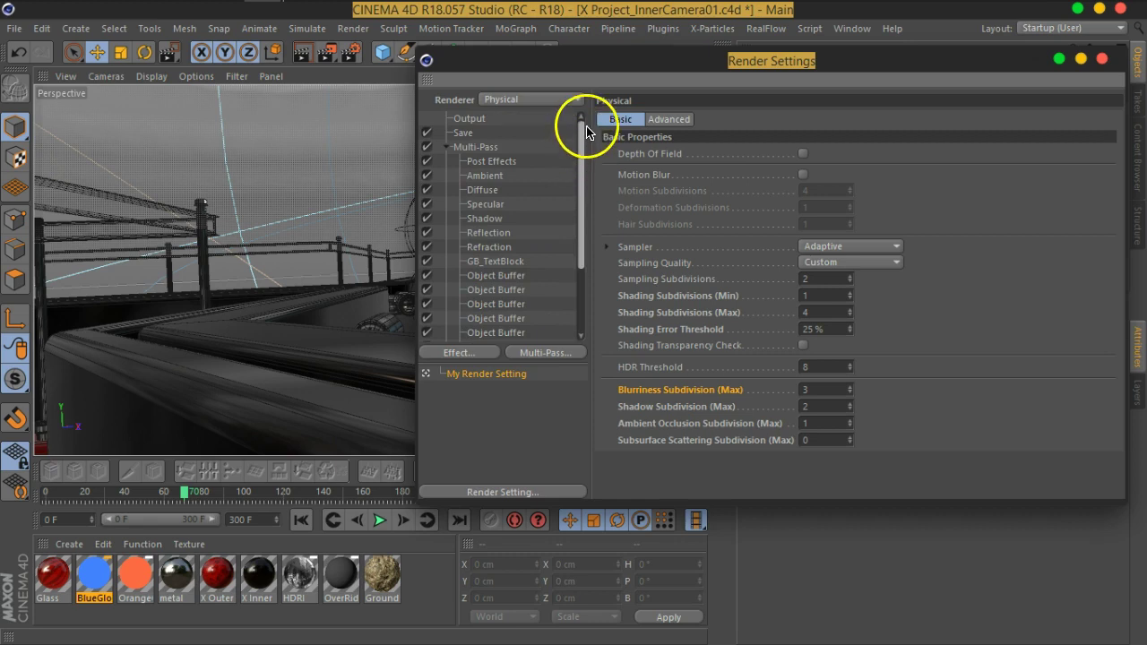
pyautogui.click(473, 123)
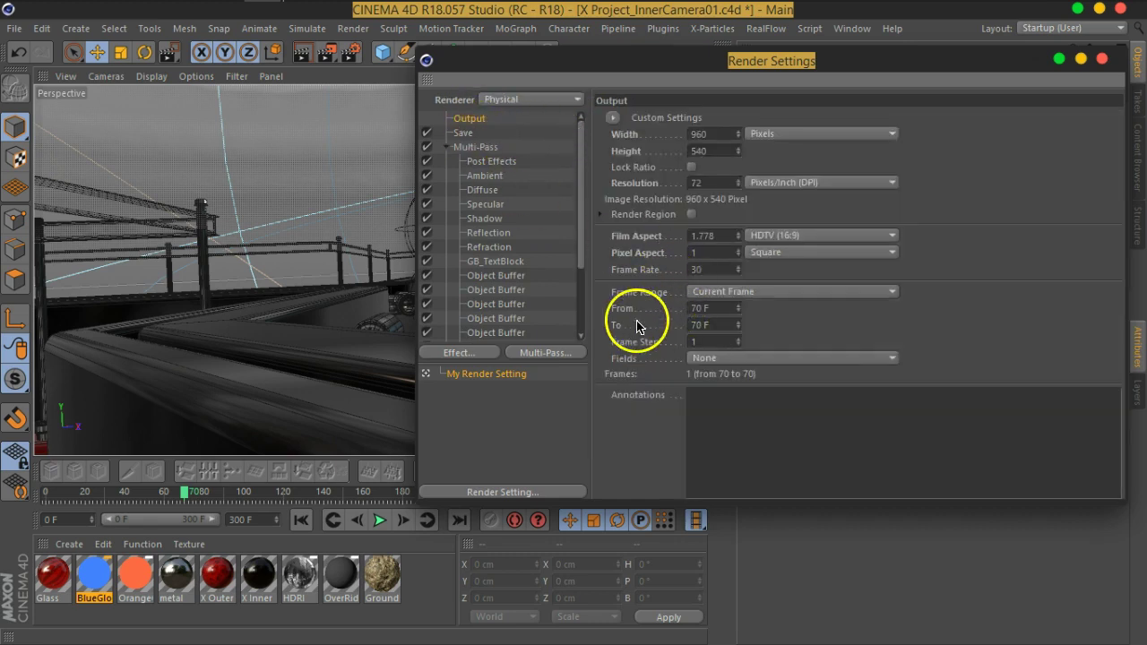
pyautogui.click(727, 296)
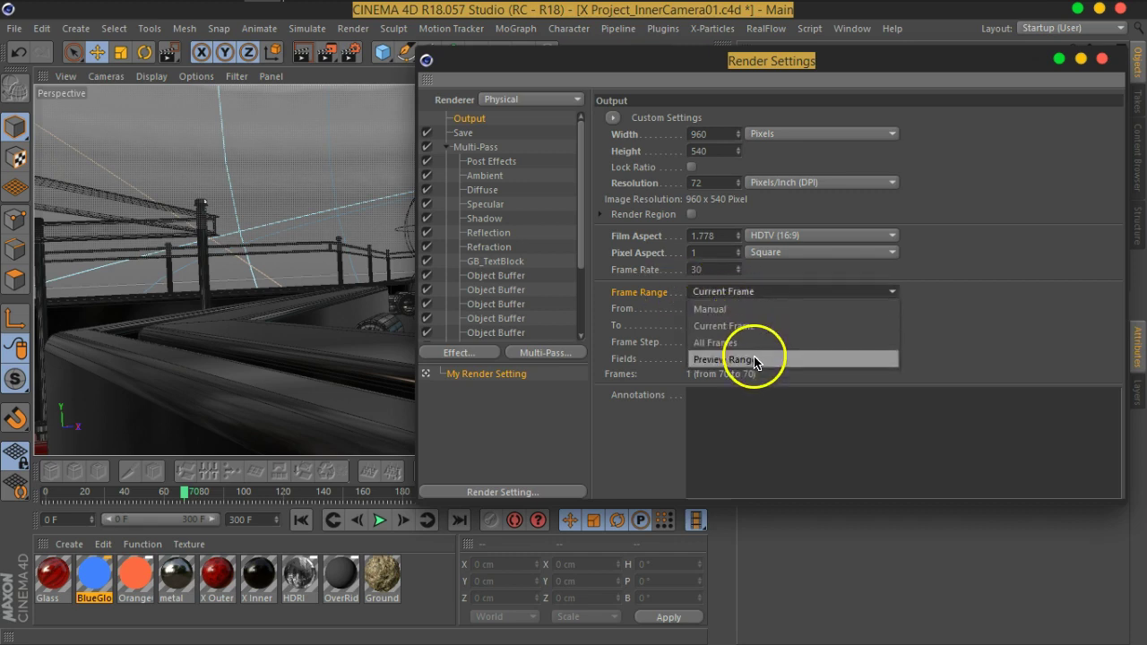
pyautogui.click(715, 309)
pyautogui.click(710, 325)
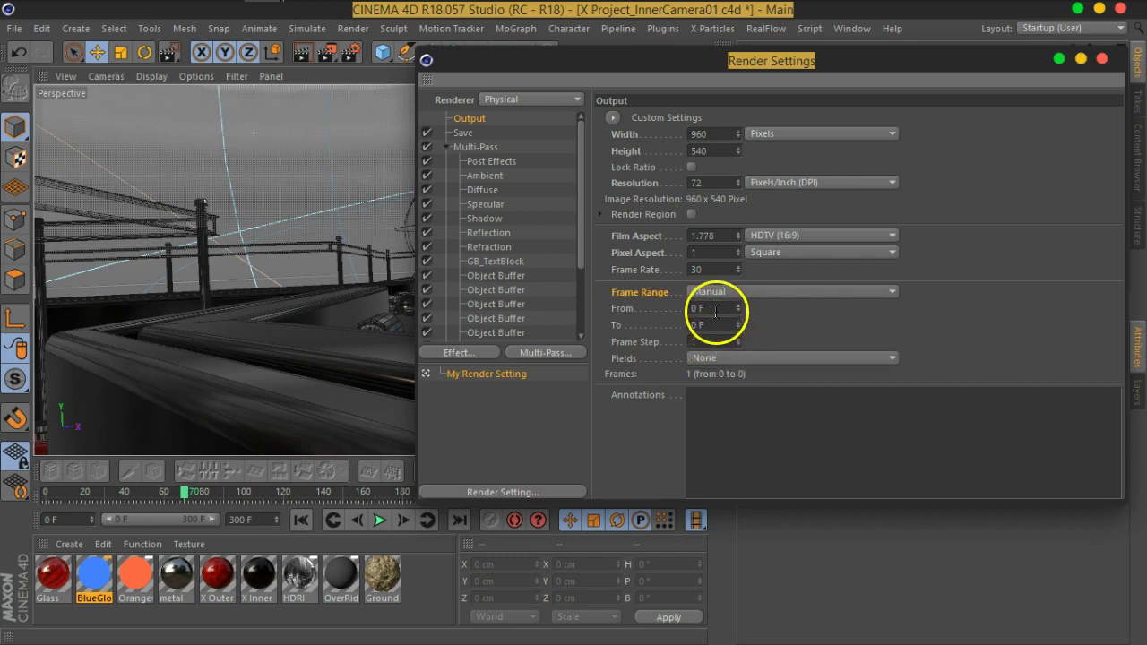
pyautogui.click(728, 292)
pyautogui.click(717, 343)
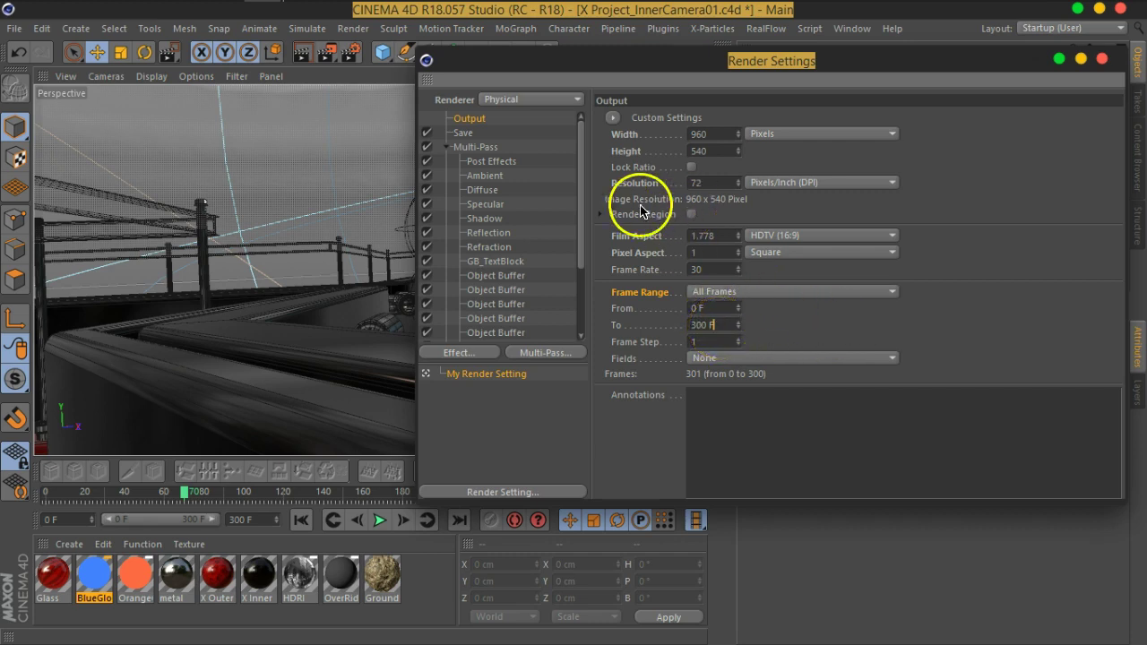
pyautogui.click(653, 134)
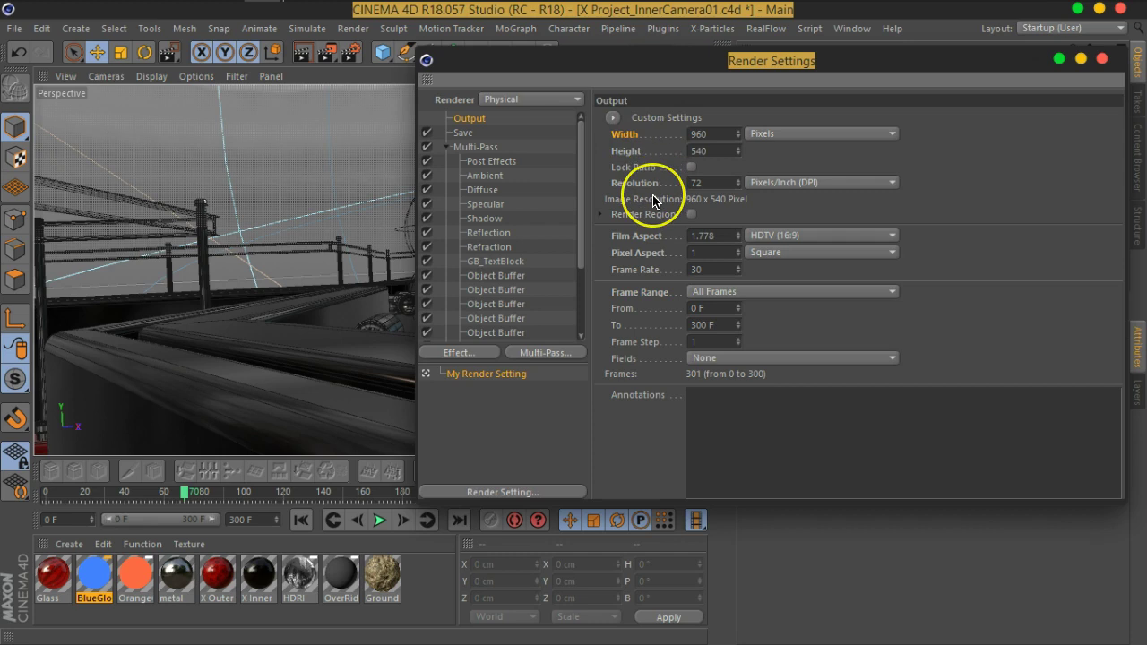
pyautogui.hotkey('ctrl', 's')
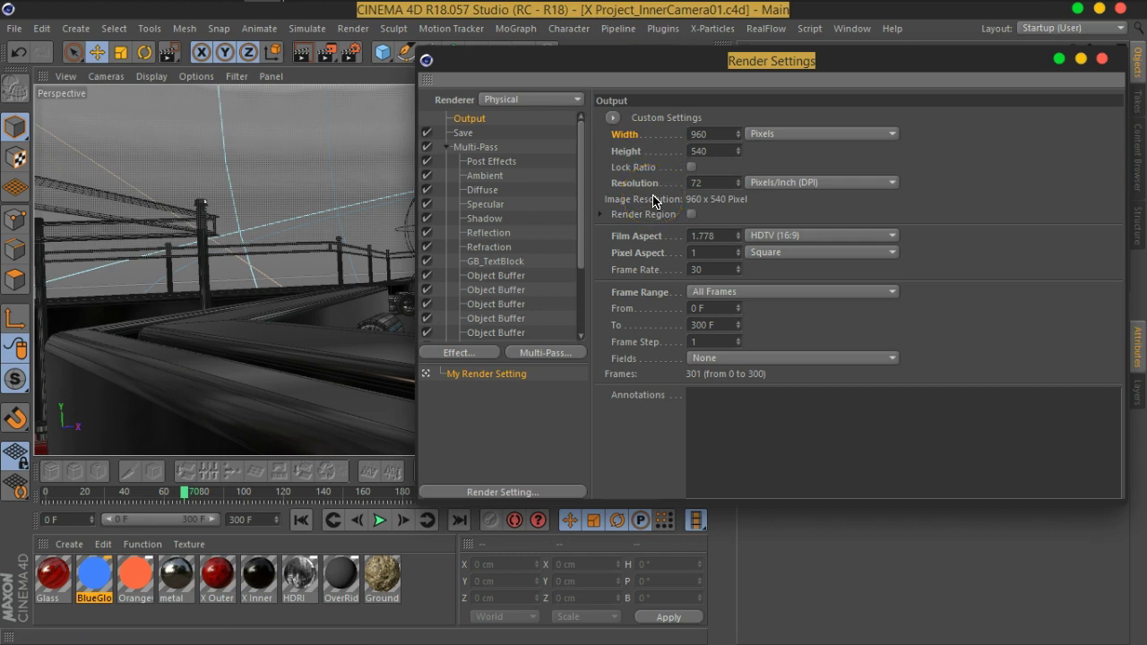
pyautogui.click(1102, 58)
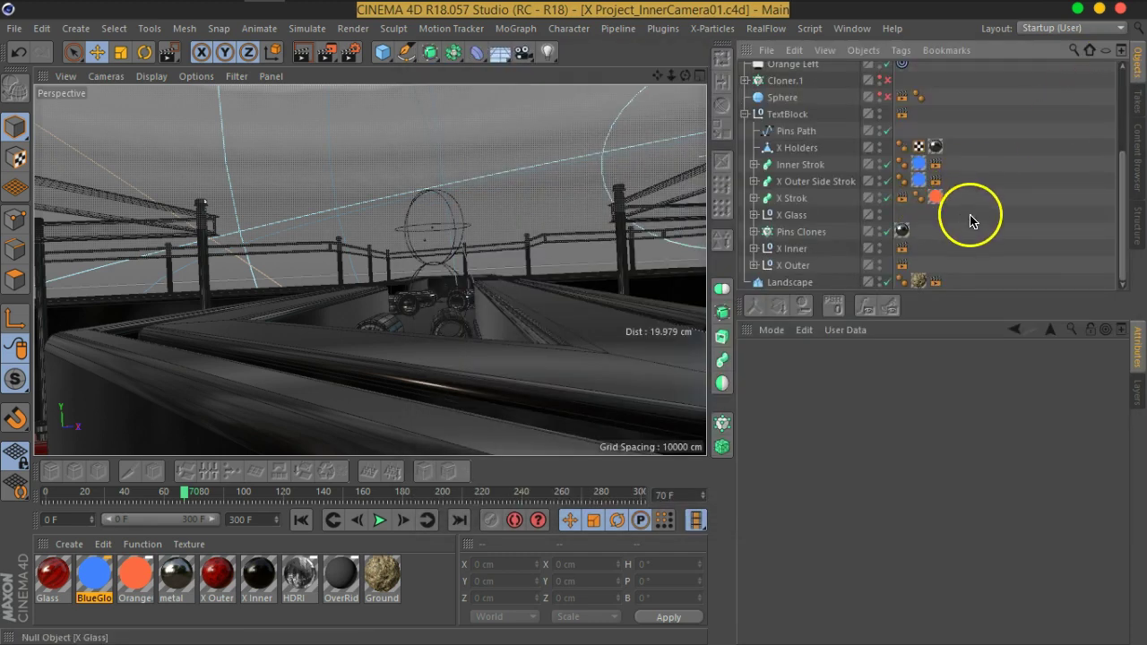
# - Delete the disabled Cloner.1 and Sphere objects from the scene and save the project
pyautogui.scroll(3, 973, 218)
pyautogui.click(744, 256)
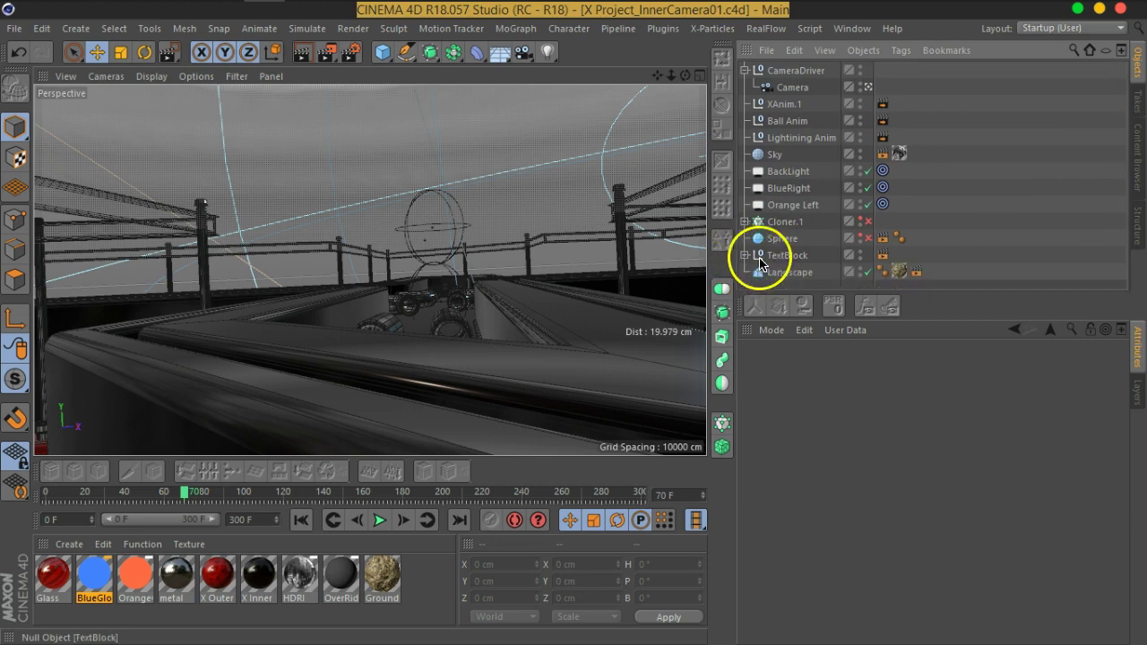
pyautogui.click(783, 222)
pyautogui.keyDown('ctrl'); pyautogui.click(785, 240); pyautogui.keyUp('ctrl')
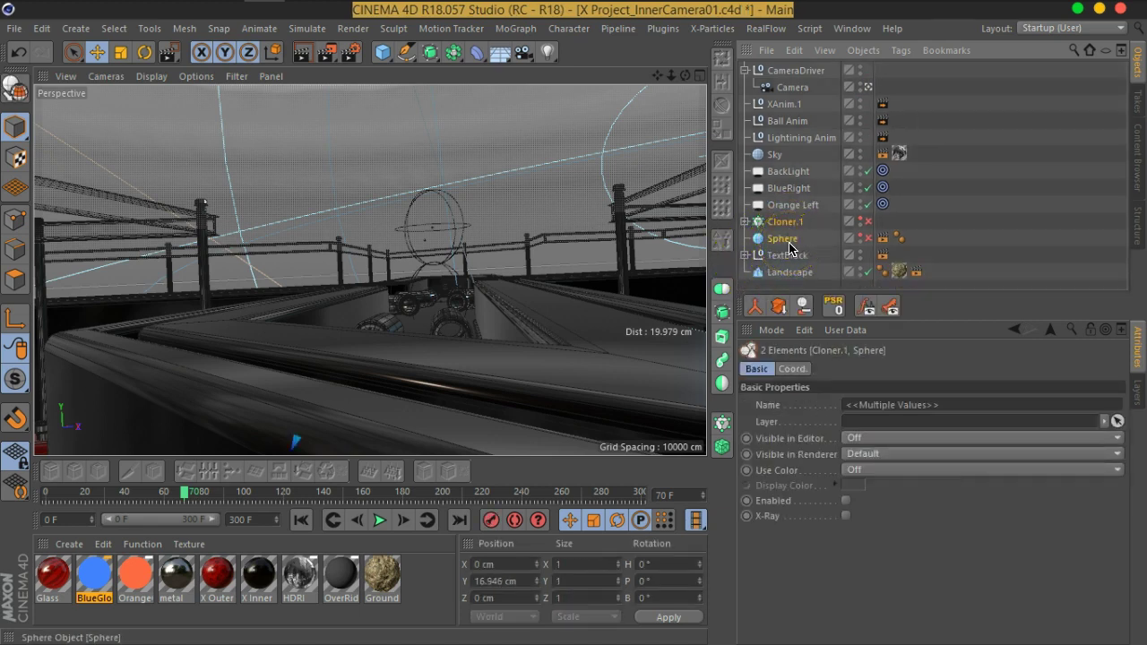
pyautogui.press('Delete')
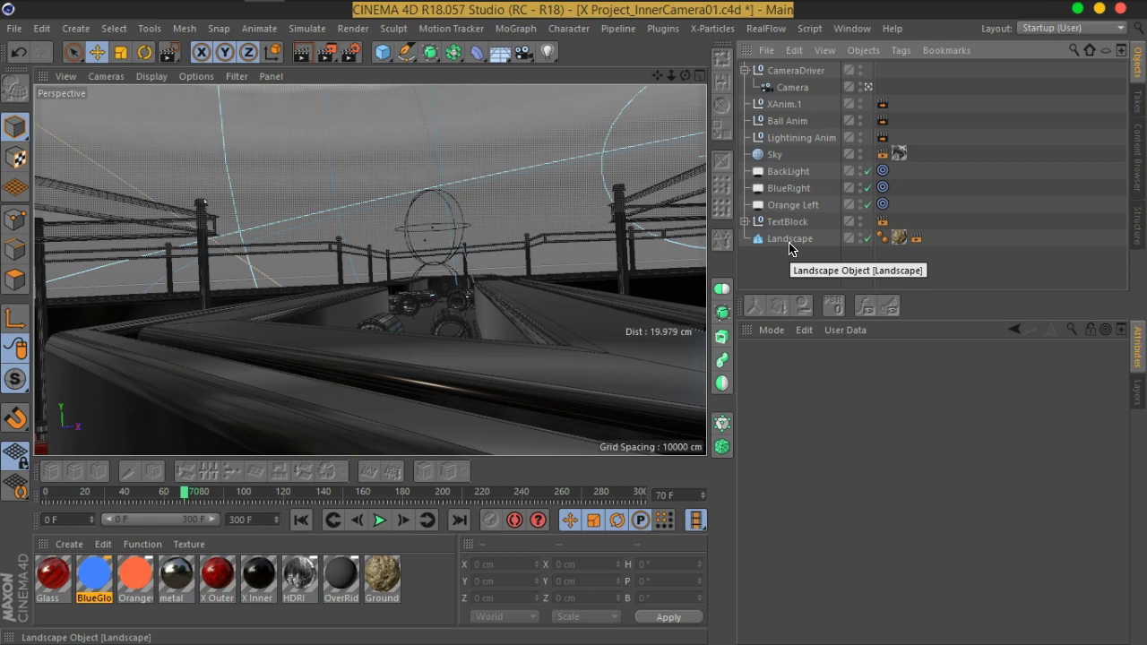
pyautogui.hotkey('ctrl', 's')
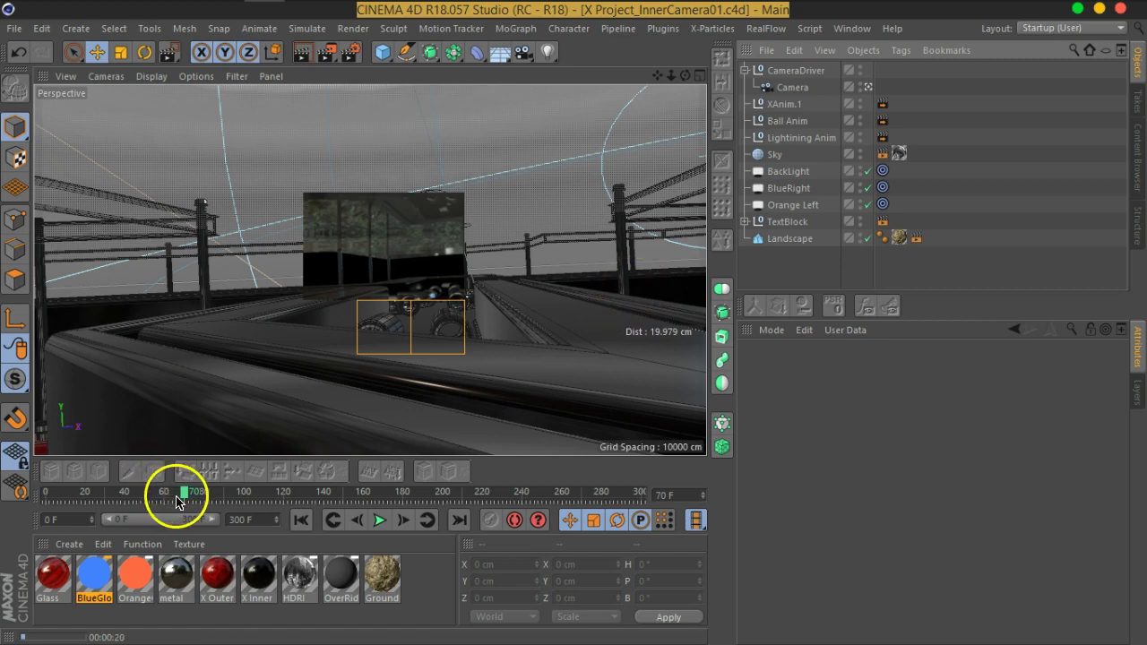
# - Move to frame 202 and render a preview of the view with the Physical renderer
pyautogui.moveTo(185, 499); pyautogui.dragTo(448, 491)
pyautogui.click(302, 51)
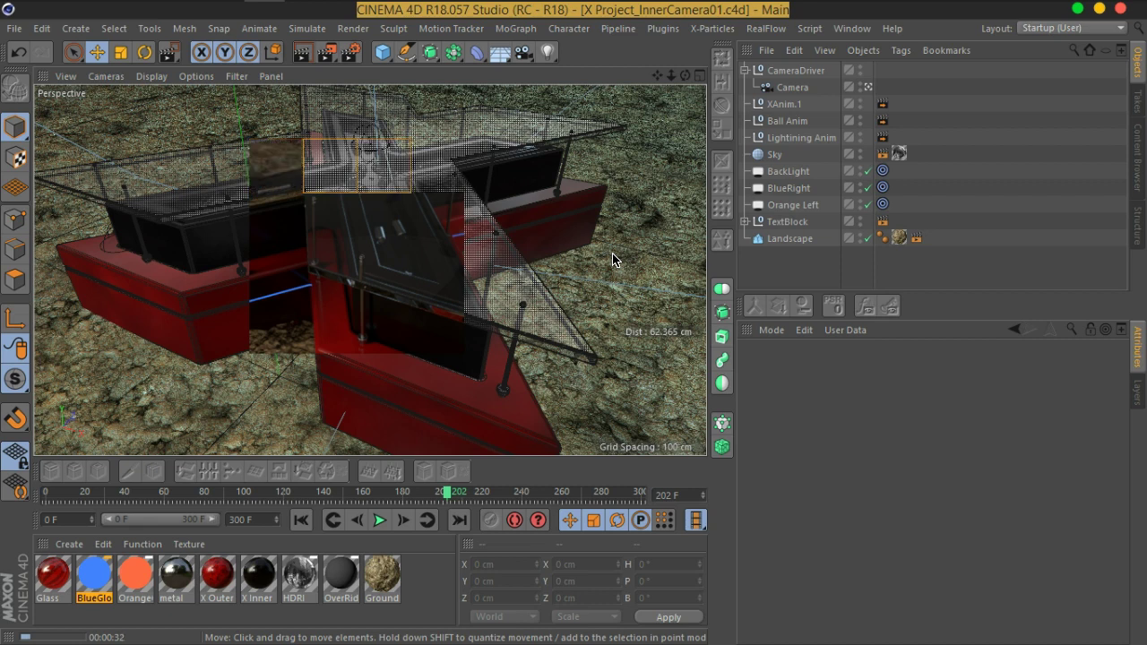
pyautogui.click(615, 252)
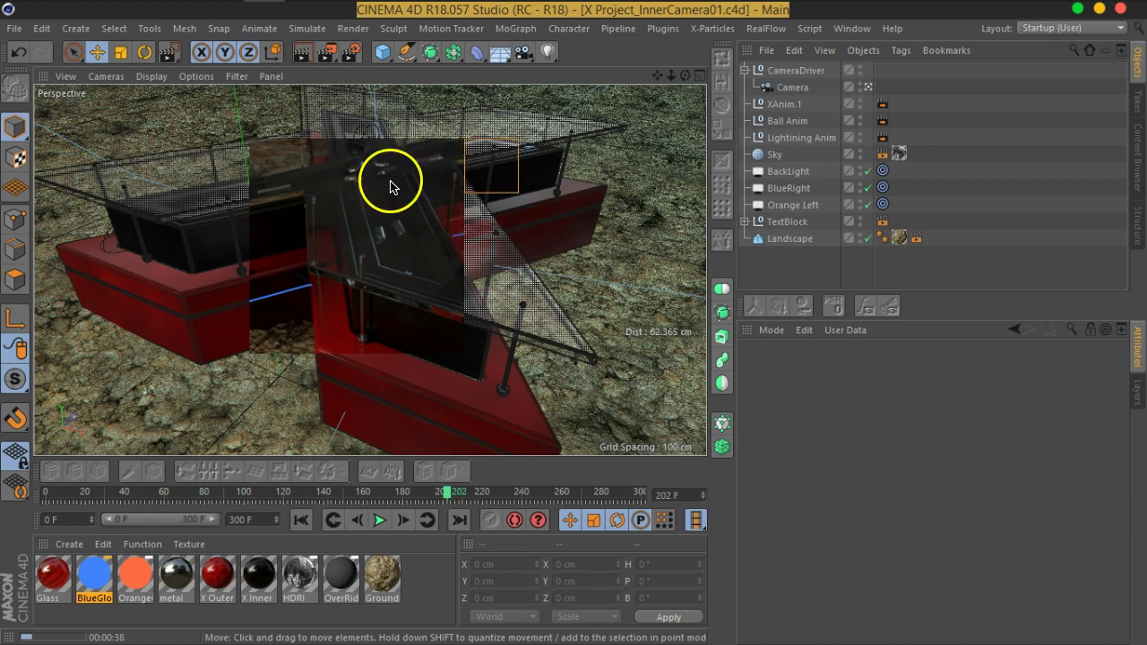
# - Switch the renderer to Standard, check its anti-aliasing options and test-render the view
pyautogui.click(347, 59)
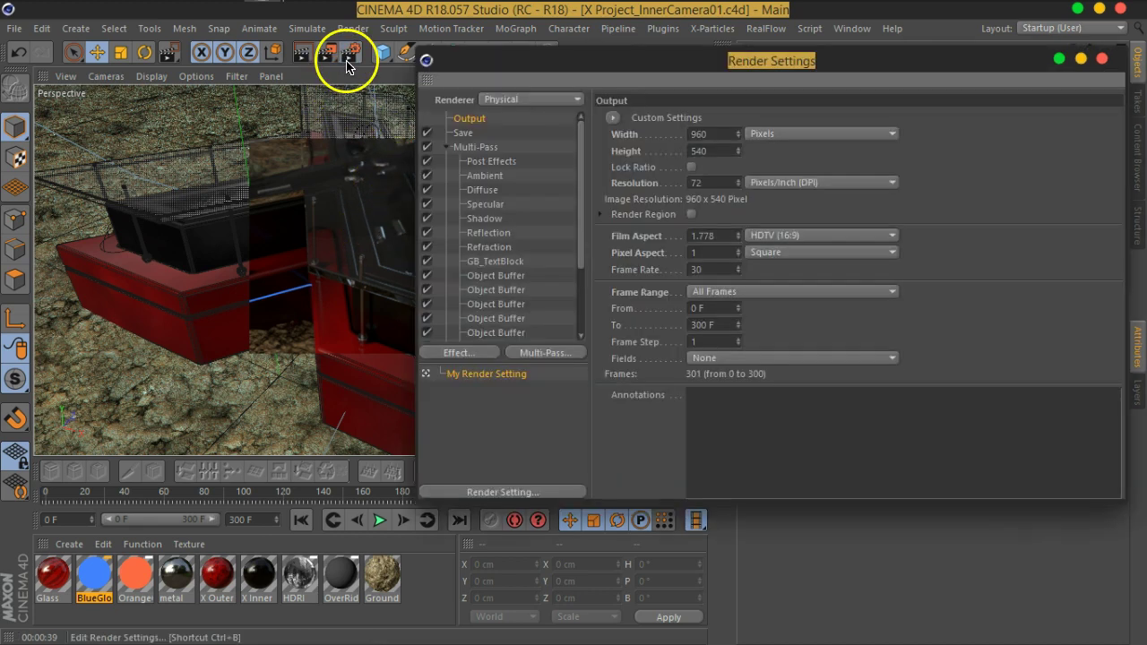
pyautogui.click(501, 99)
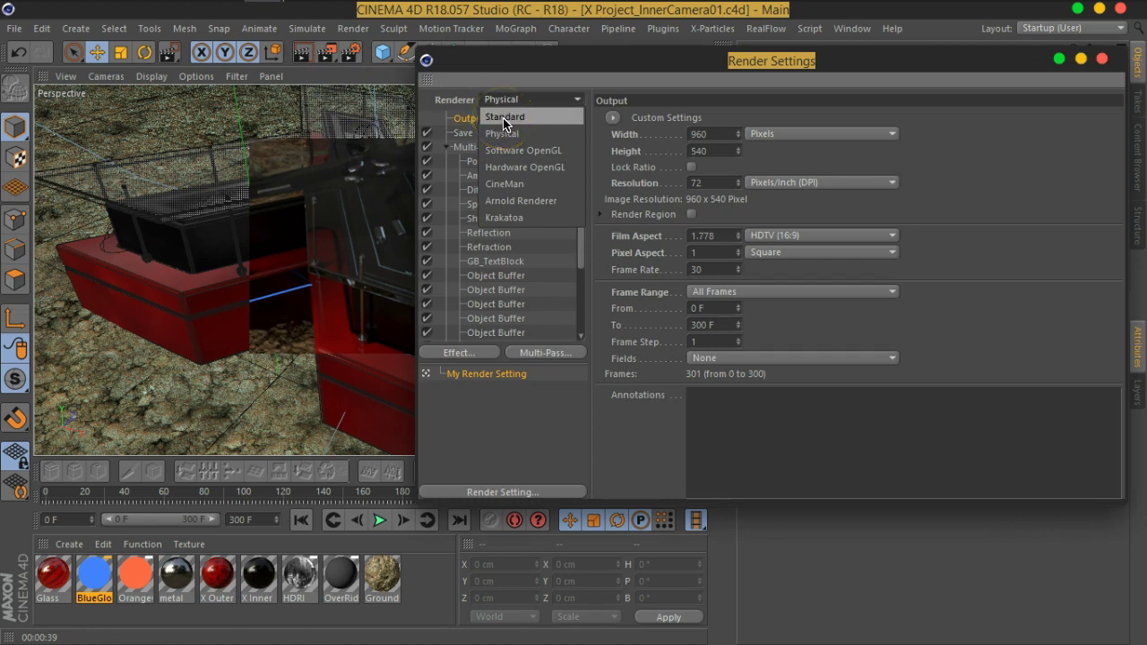
pyautogui.click(504, 117)
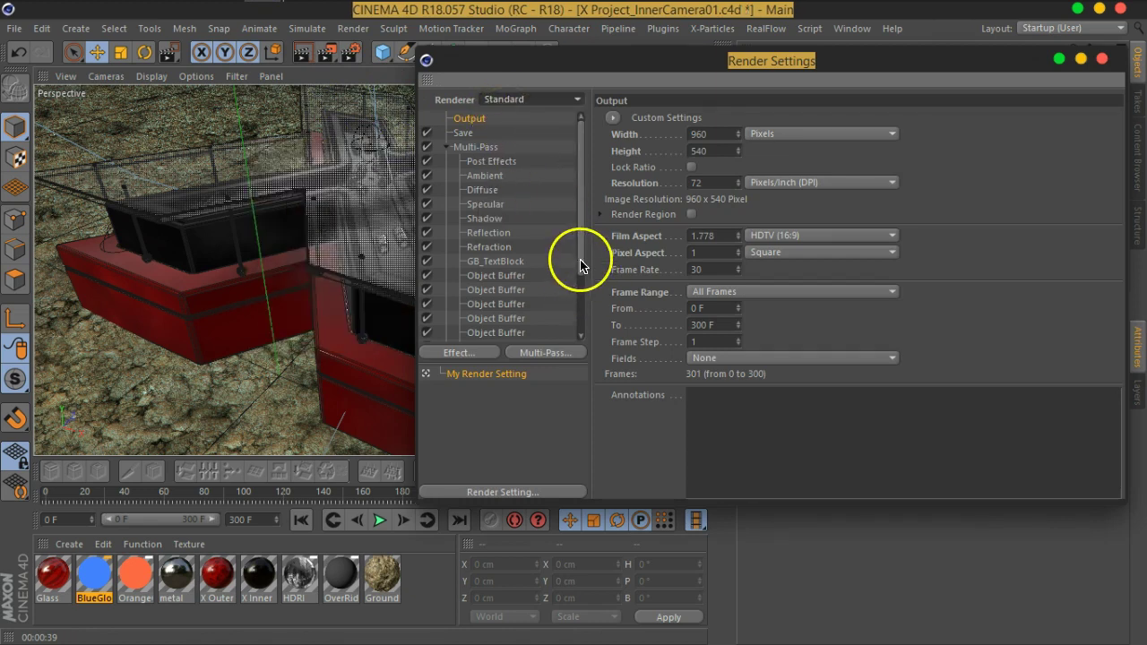
pyautogui.moveTo(581, 256); pyautogui.dragTo(581, 320)
pyautogui.click(466, 279)
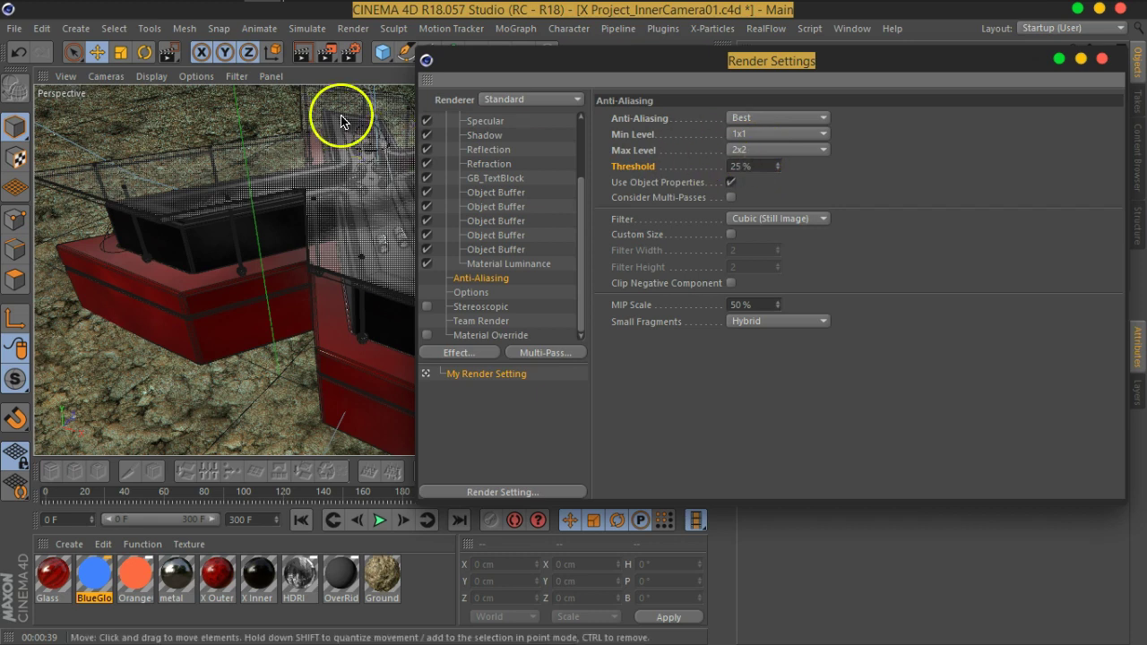
pyautogui.moveTo(469, 66); pyautogui.dragTo(907, 110)
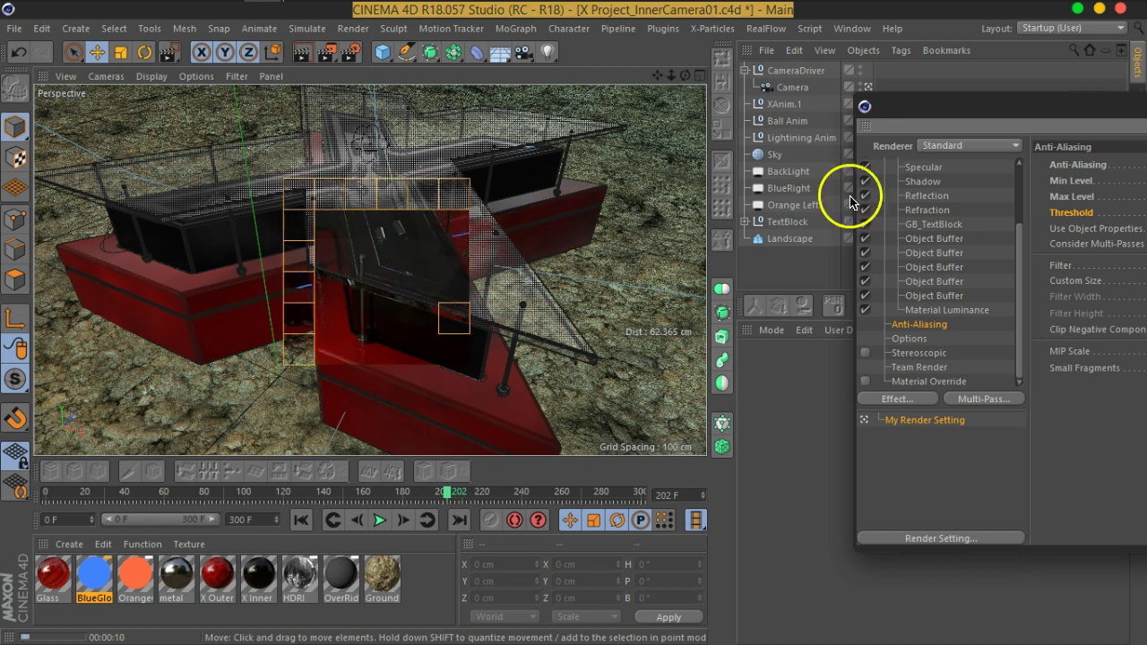
# - Set the anti-aliasing Max Level to 4x4 and test-render the view with the Standard renderer
pyautogui.moveTo(994, 109); pyautogui.dragTo(511, 77)
pyautogui.click(725, 164)
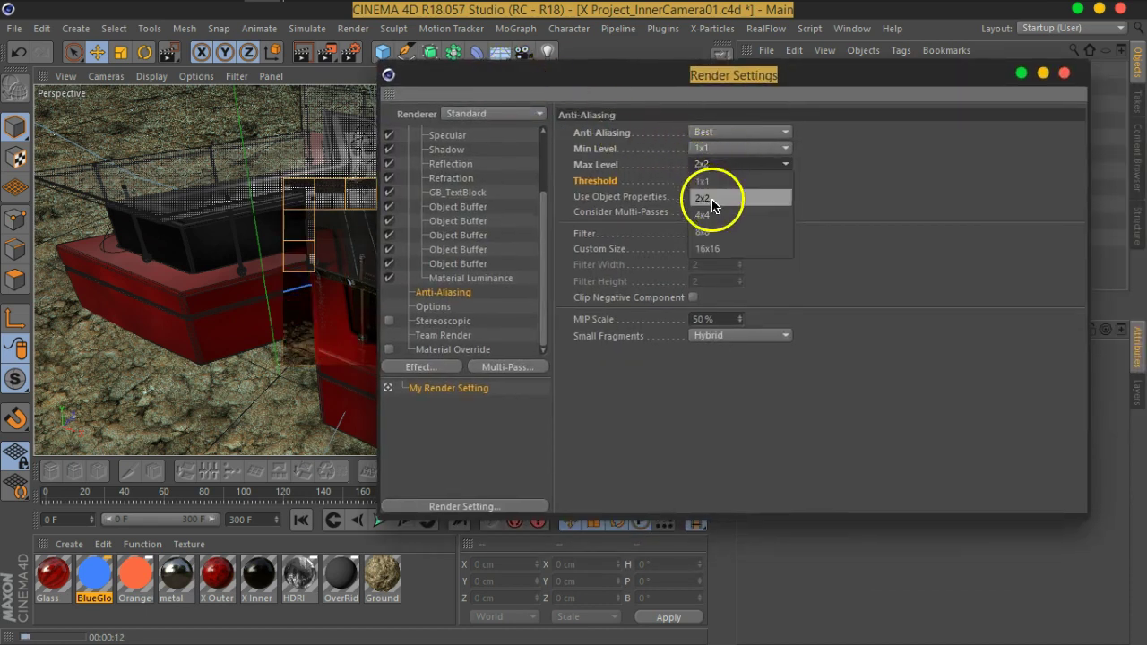
pyautogui.click(703, 215)
pyautogui.moveTo(670, 83); pyautogui.dragTo(983, 120)
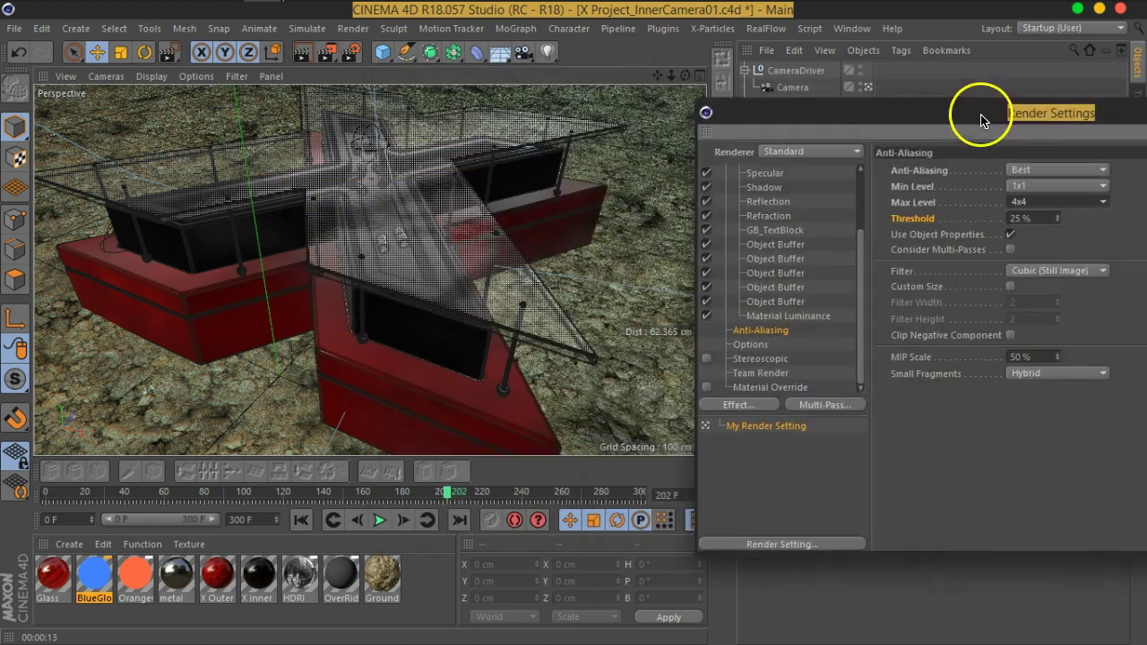
pyautogui.click(302, 52)
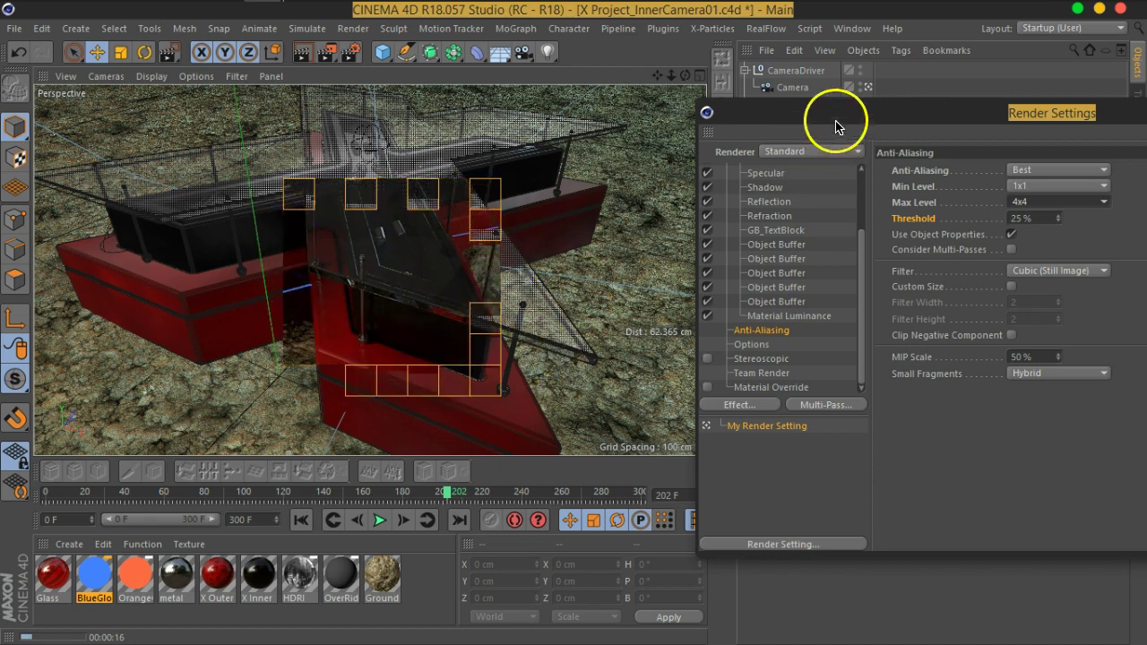
# - Switch the renderer back to Physical, check its basic sampling options and close the render settings
pyautogui.moveTo(835, 126); pyautogui.dragTo(570, 59)
pyautogui.click(560, 83)
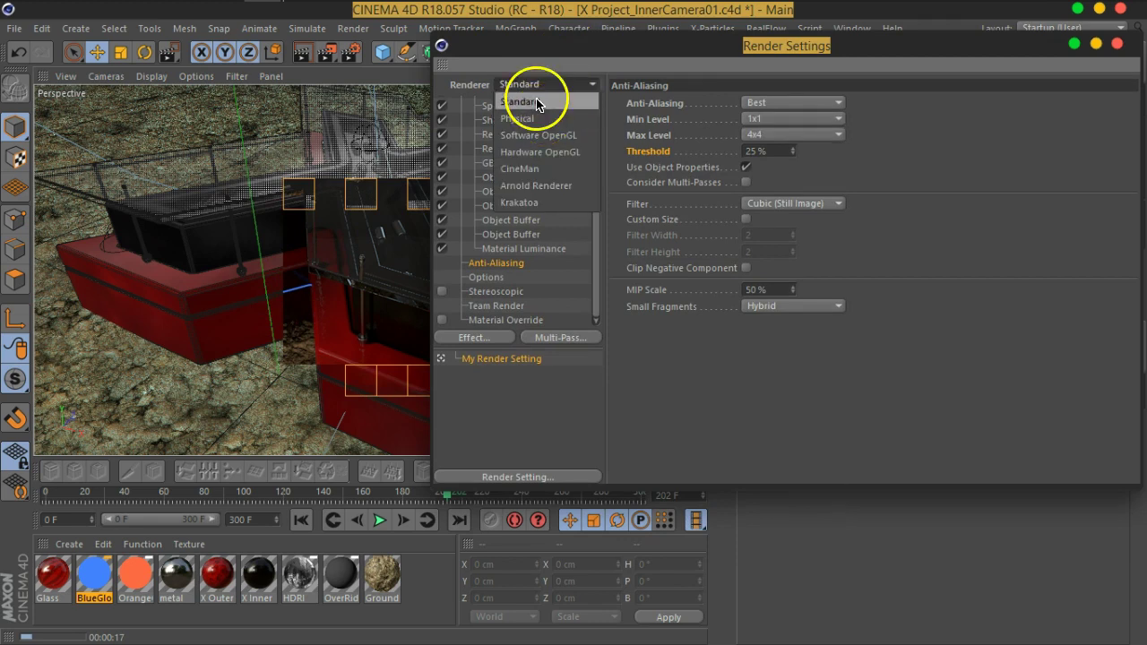
pyautogui.click(528, 119)
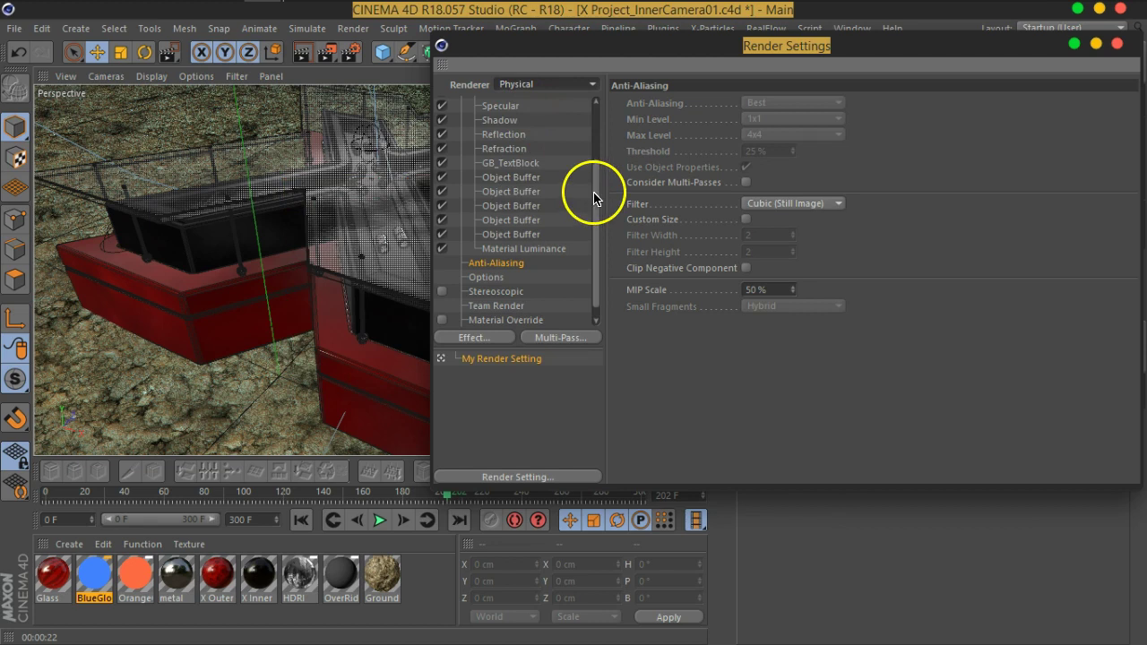
pyautogui.scroll(-1, 595, 192)
pyautogui.click(485, 320)
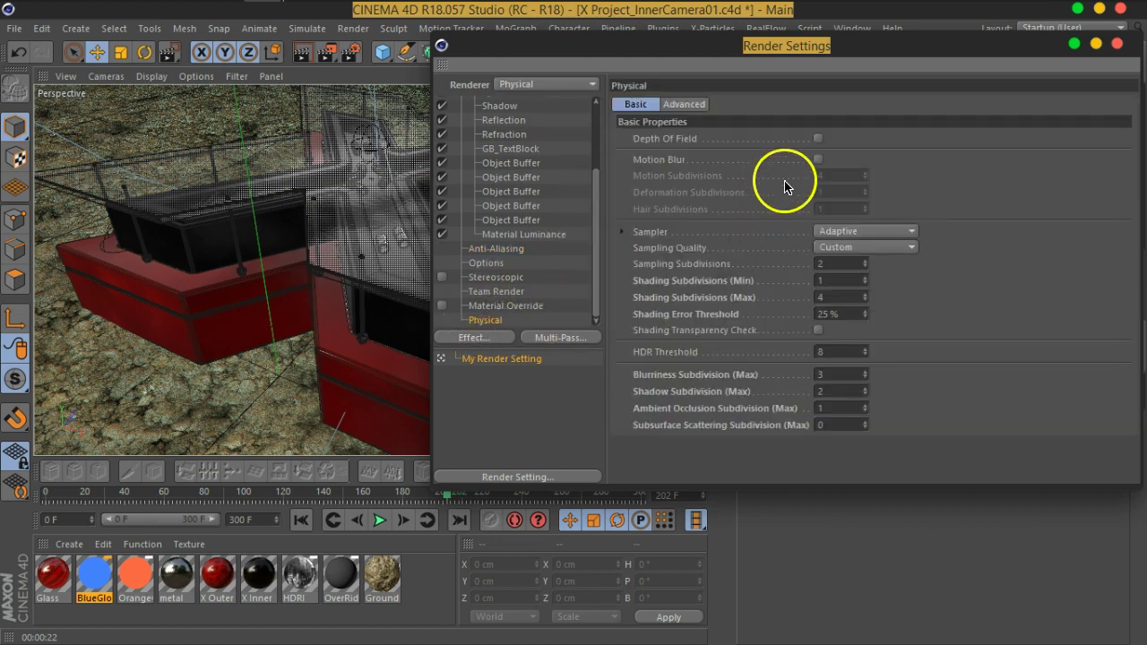
pyautogui.moveTo(838, 50); pyautogui.dragTo(719, 51)
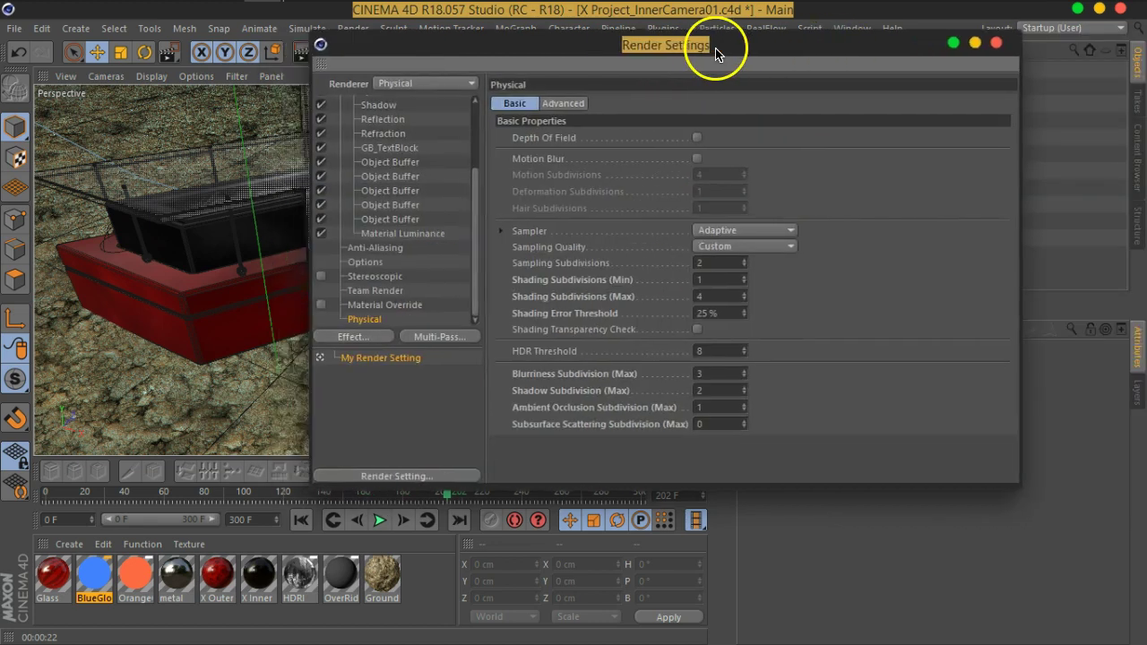
pyautogui.click(993, 43)
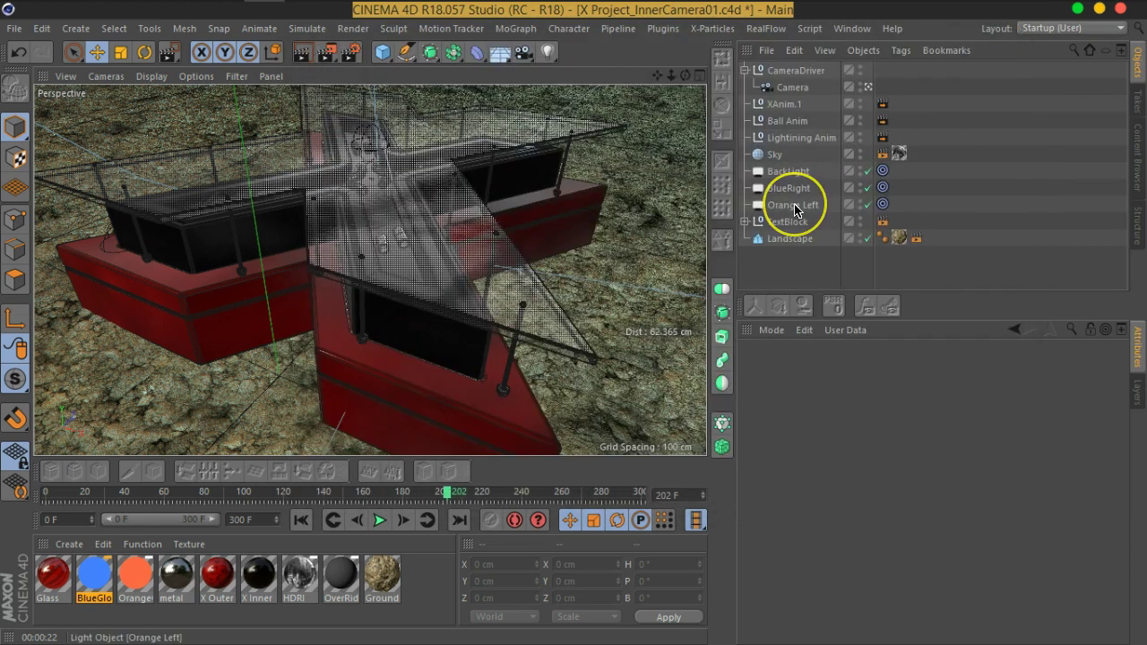
# - Set the camera's physical F-Stop to f/2.0 and test-render the view
pyautogui.click(790, 88)
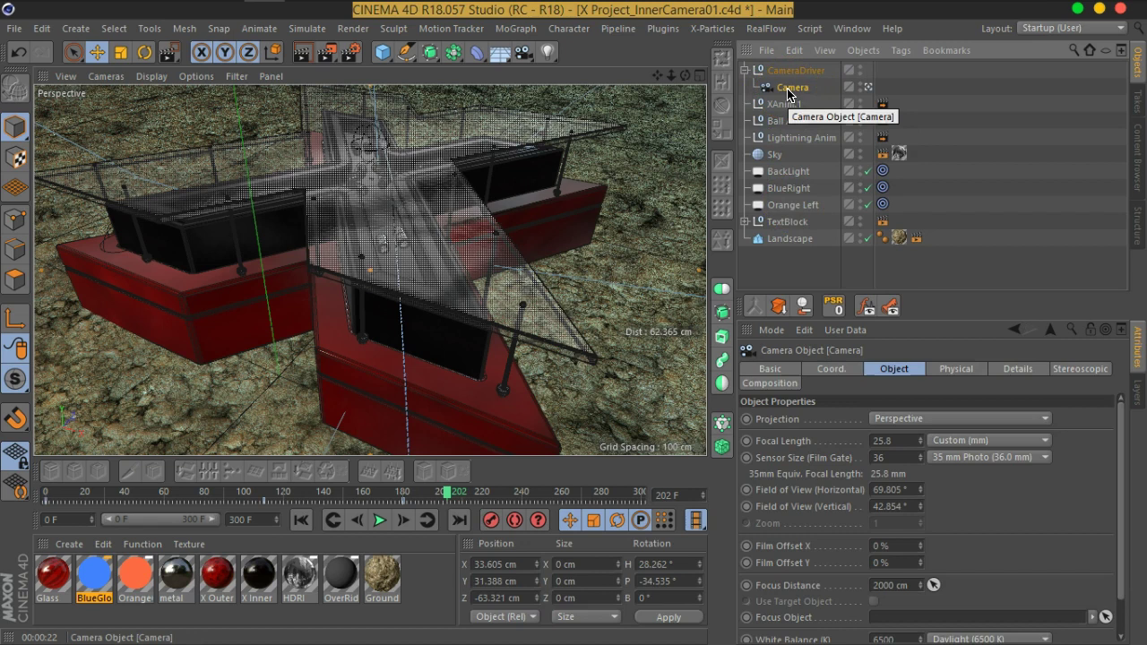
pyautogui.click(956, 368)
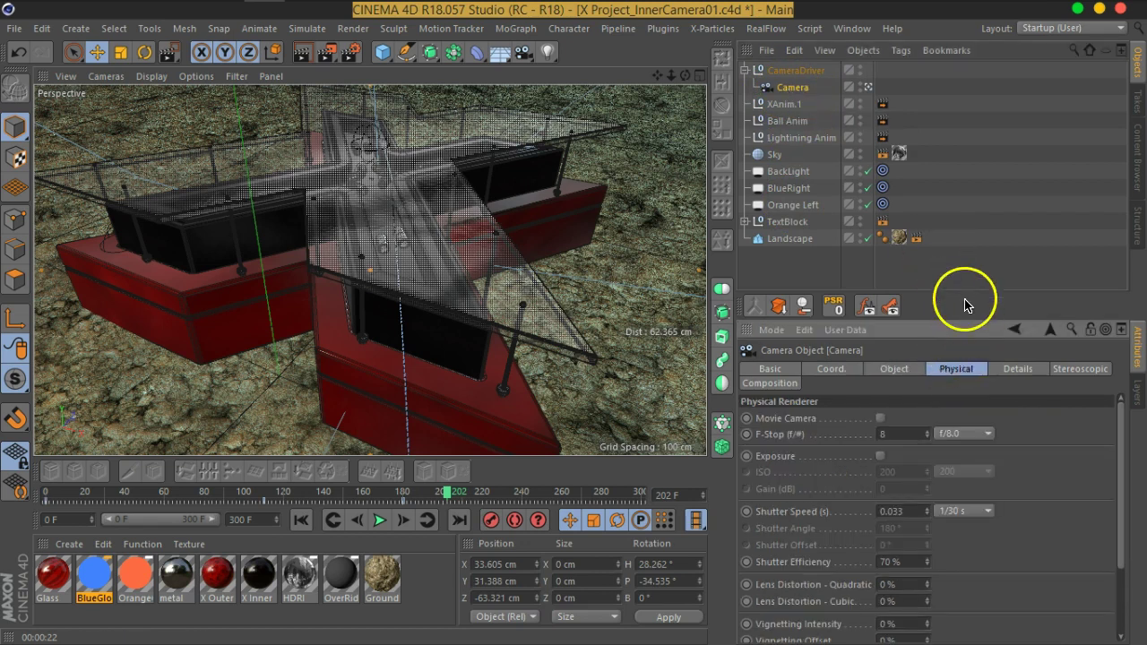
pyautogui.moveTo(966, 293); pyautogui.dragTo(967, 247)
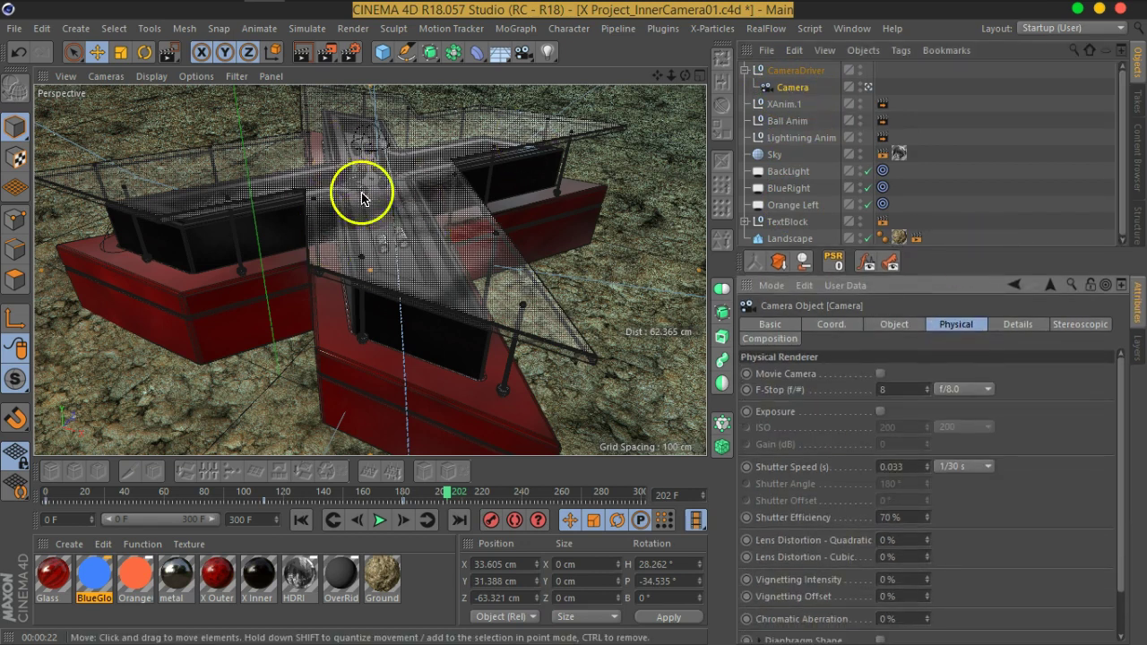
pyautogui.click(780, 392)
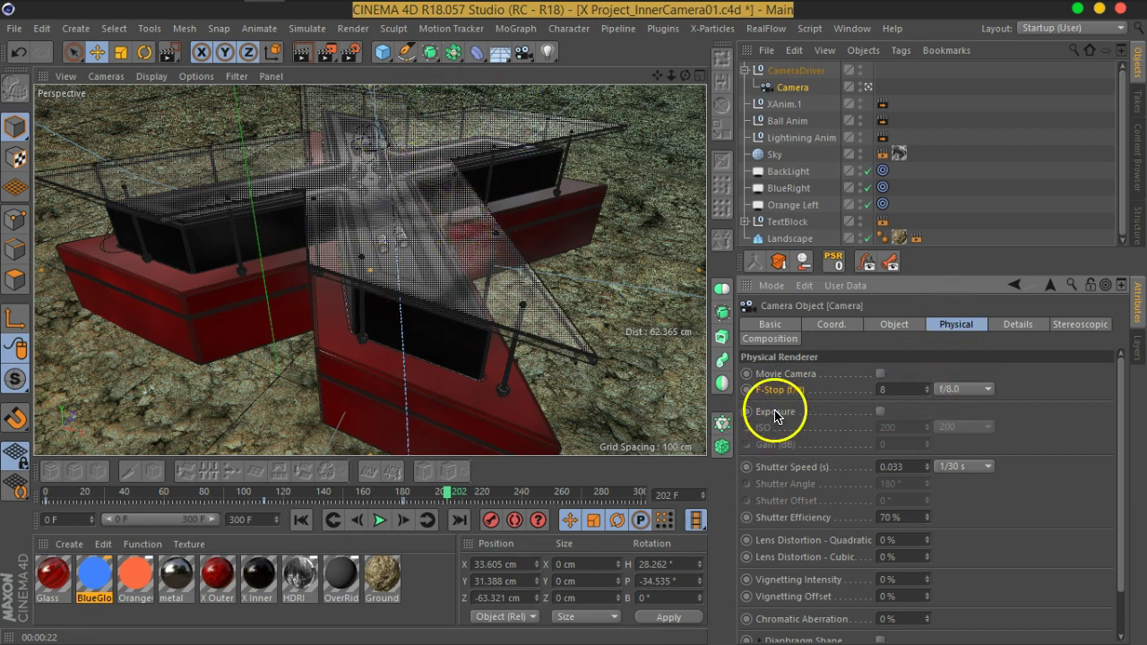
pyautogui.click(905, 389)
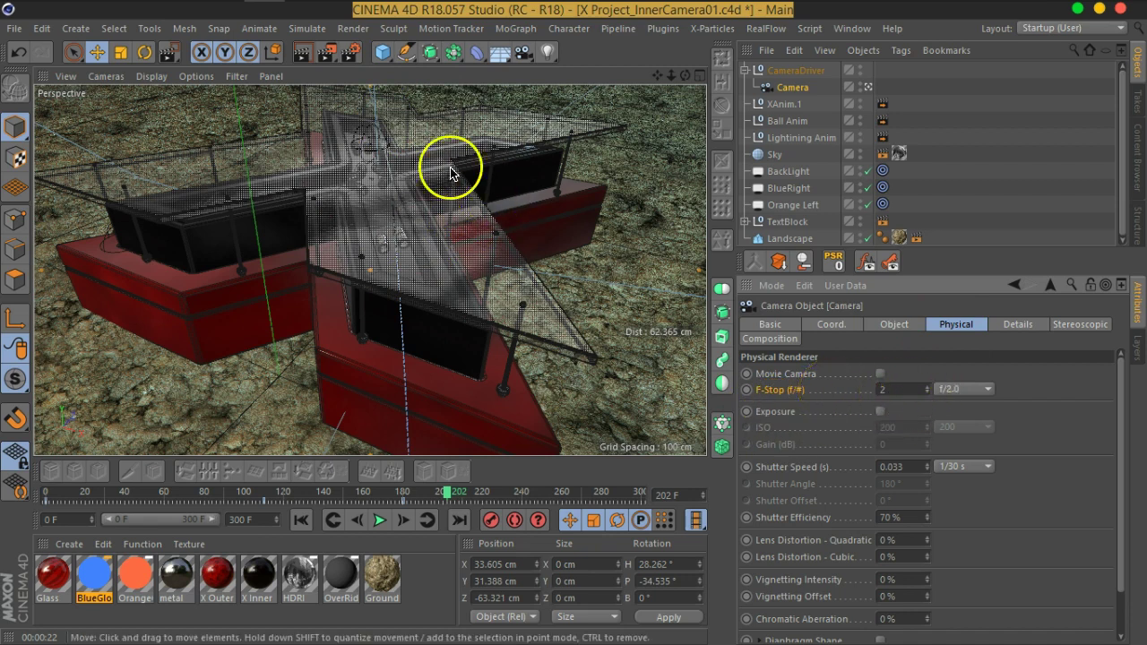
pyautogui.click(303, 52)
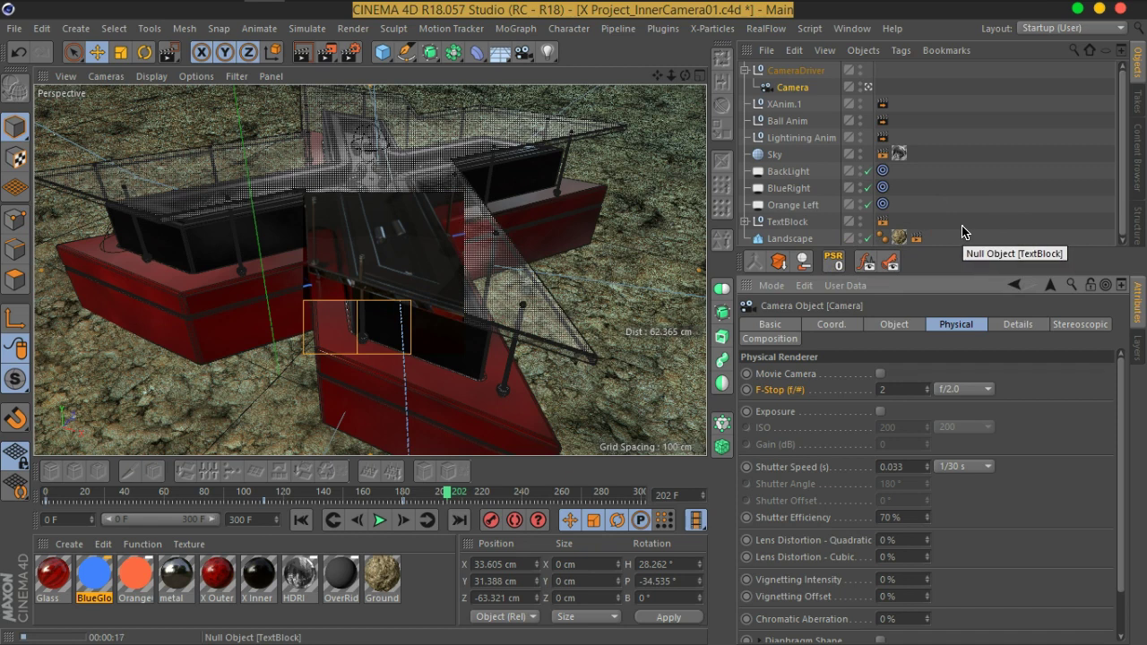
# - Enable Exposure in the camera's physical settings and test-render the view
pyautogui.click(776, 412)
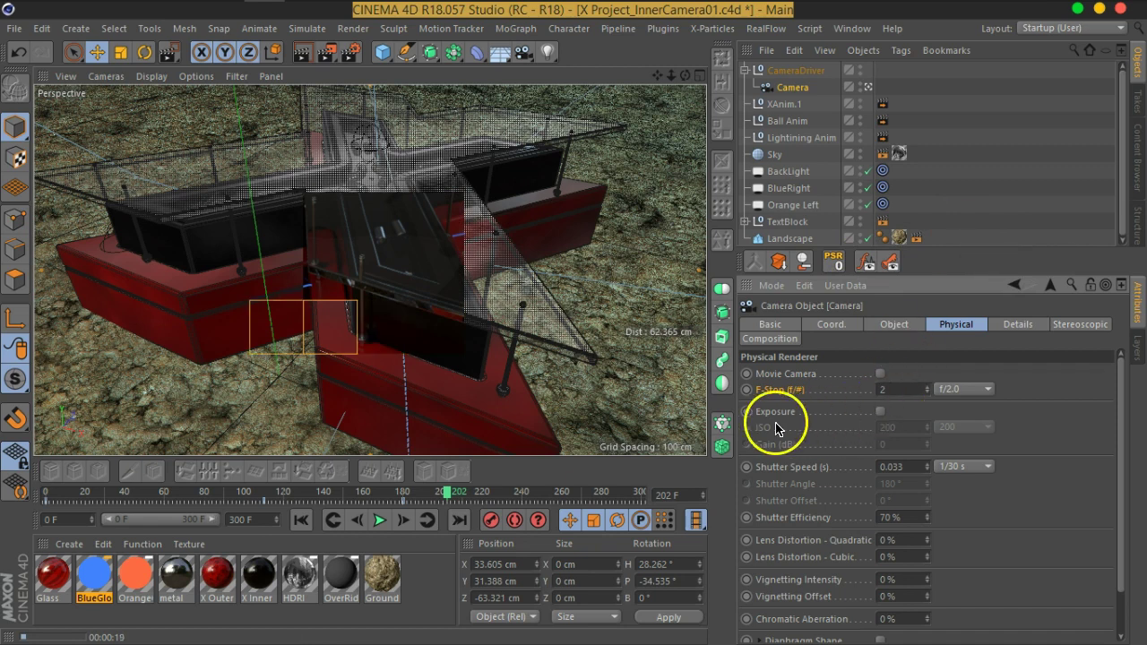
pyautogui.click(880, 411)
pyautogui.click(307, 54)
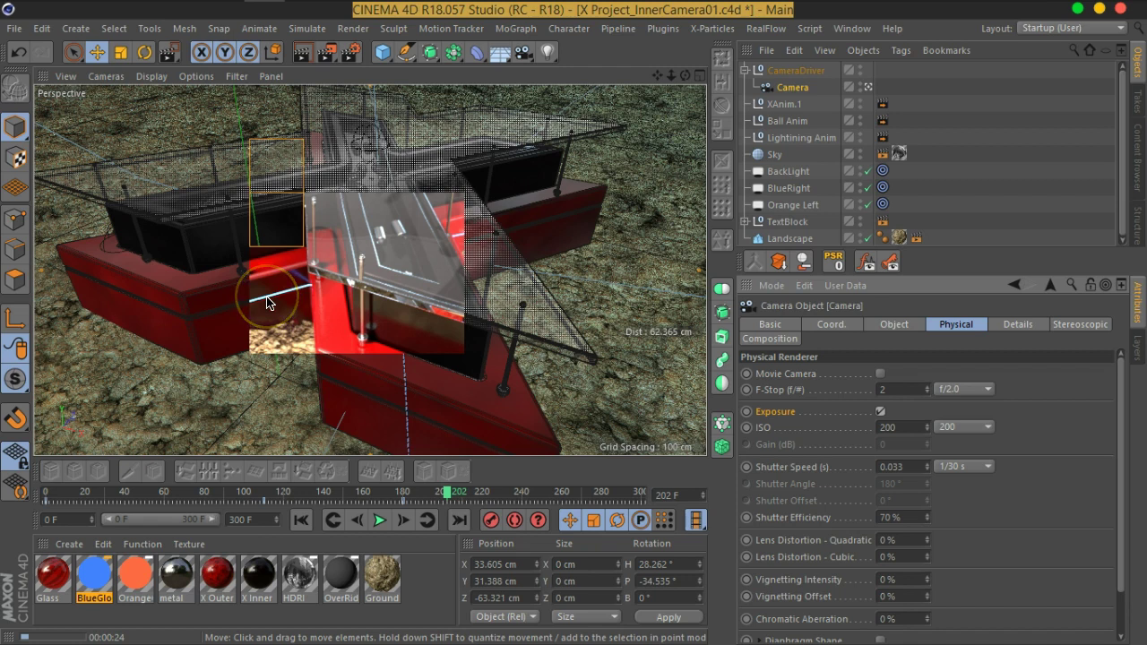
# - Set the camera's physical F-Stop to f/16.0 and test-render the view
pyautogui.click(897, 430)
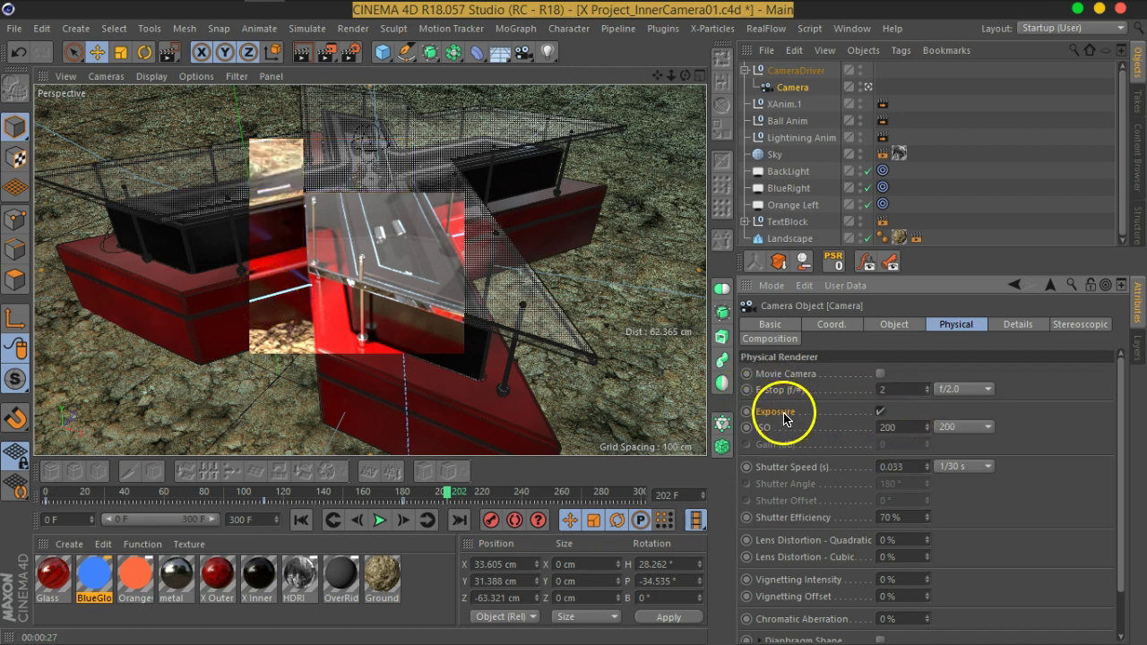
pyautogui.click(896, 389)
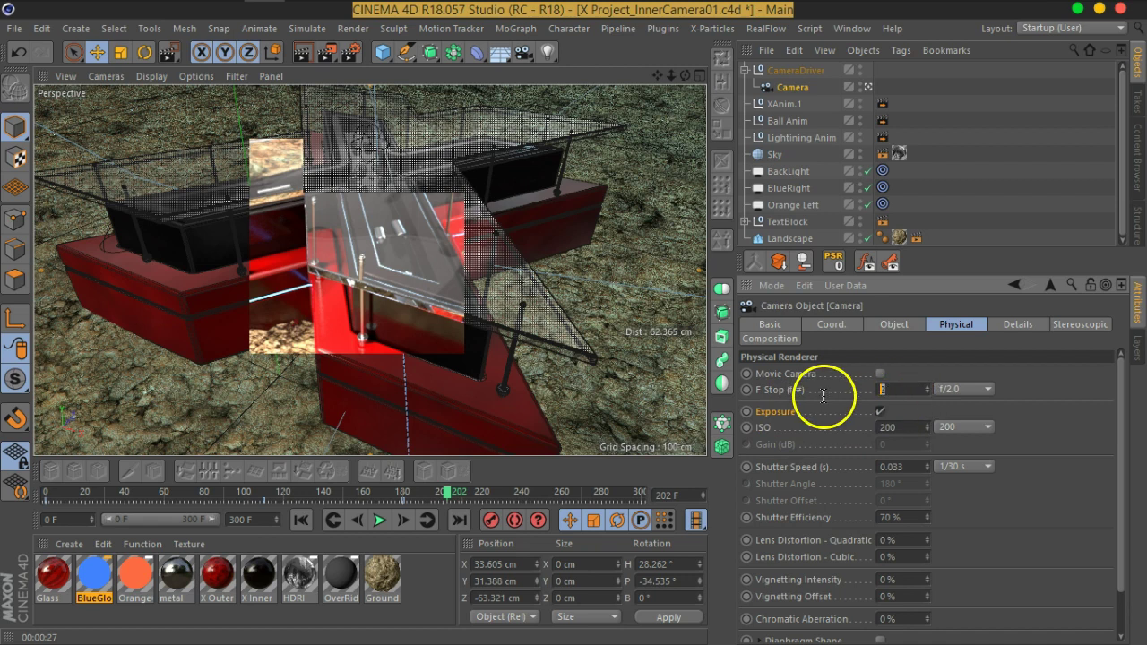
pyautogui.click(977, 387)
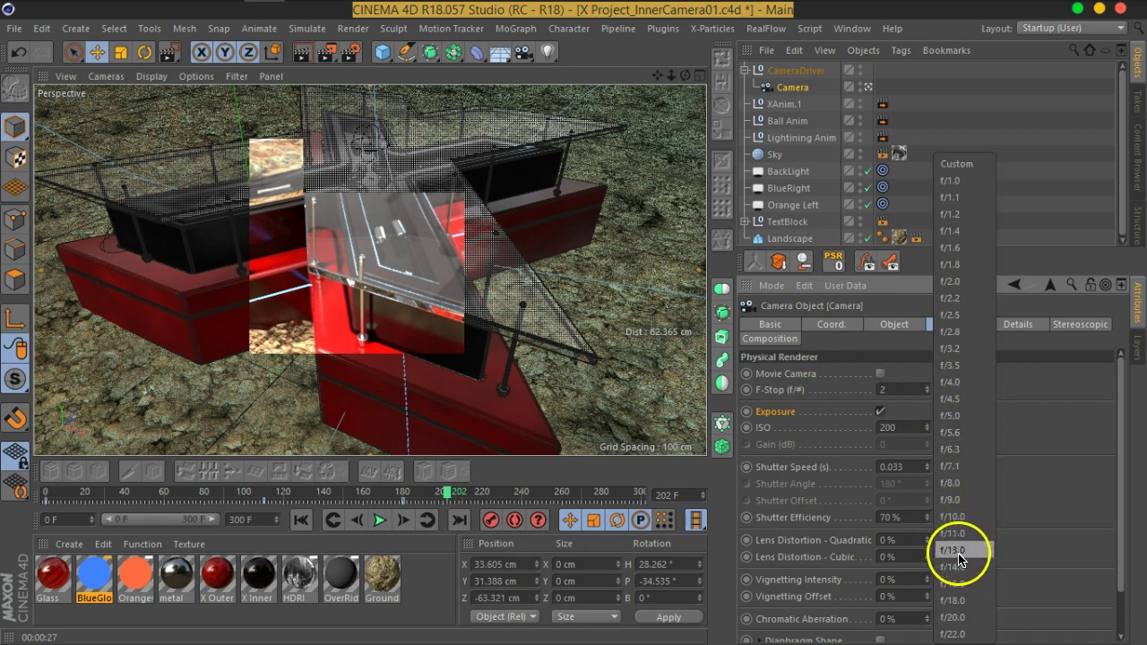
pyautogui.click(964, 583)
pyautogui.click(305, 51)
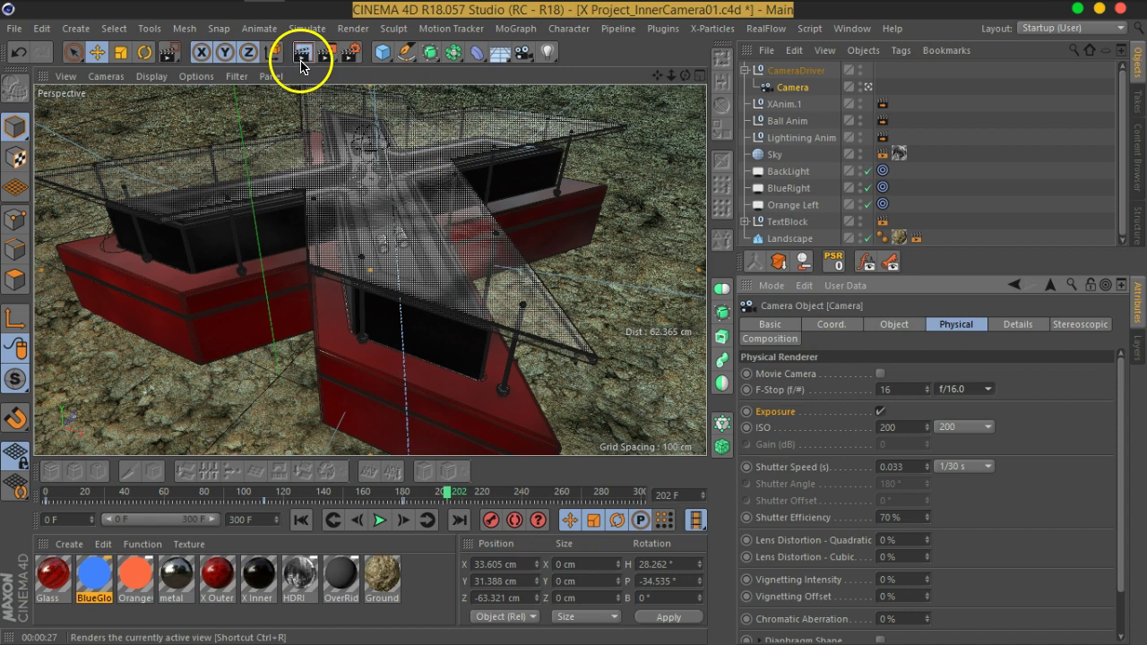
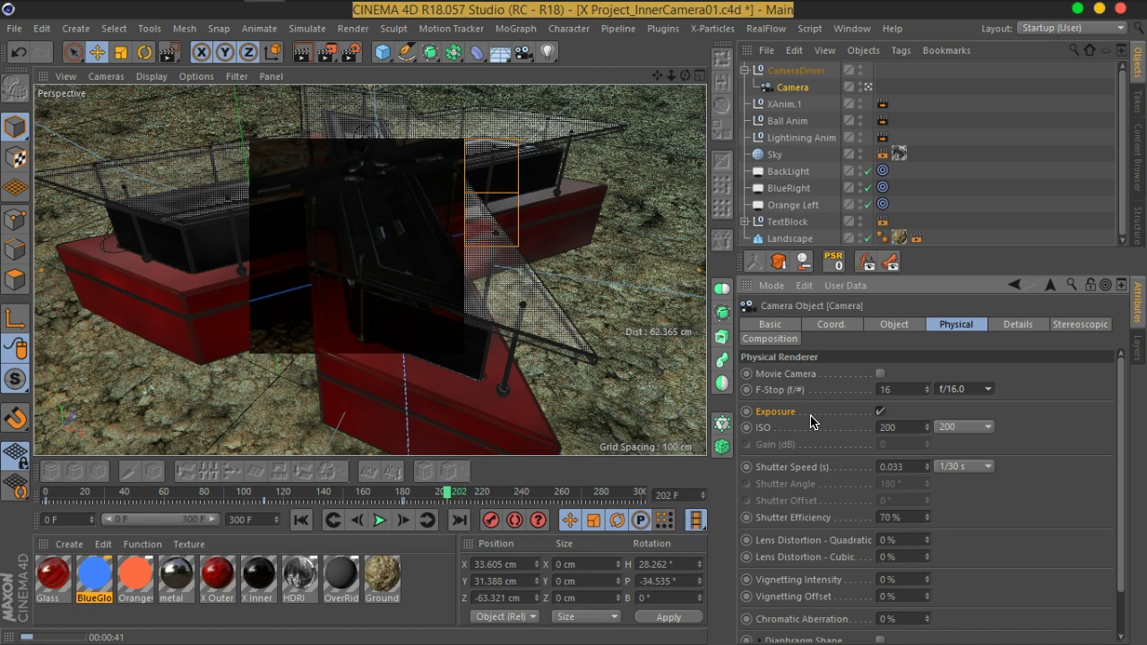
# - Set the camera's F-Stop to 4 and ISO to 100, and test-render the view
pyautogui.click(900, 390)
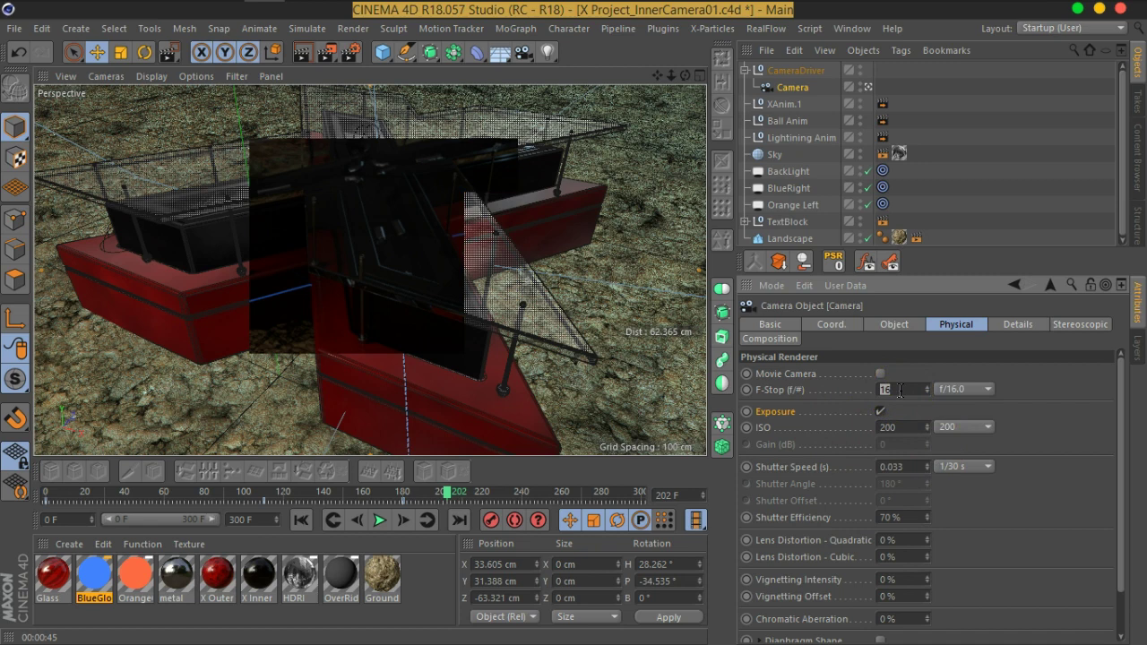
pyautogui.write('4')
pyautogui.press('Return')
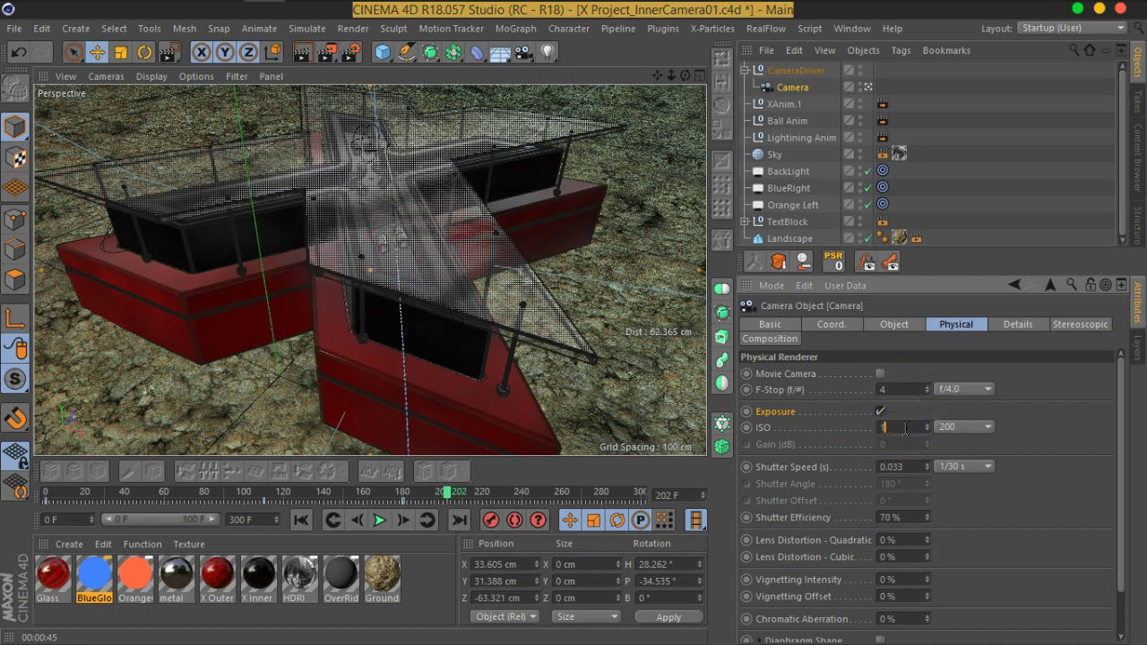
pyautogui.click(304, 51)
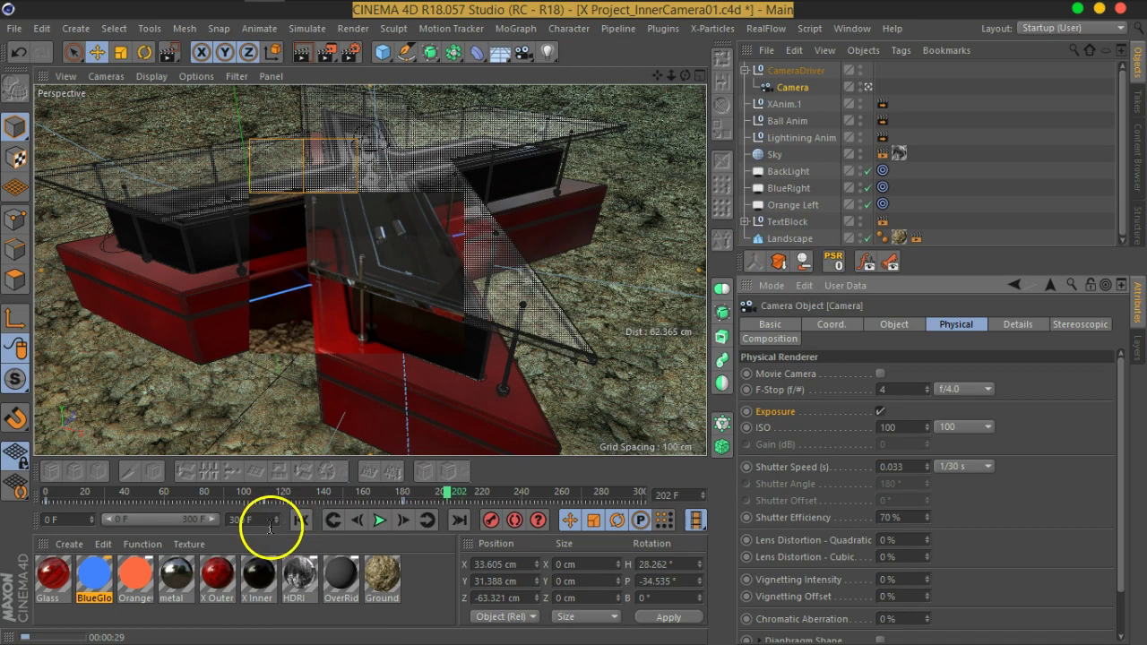
# - Test-render the camera view at frame 62 of the animation
pyautogui.click(301, 521)
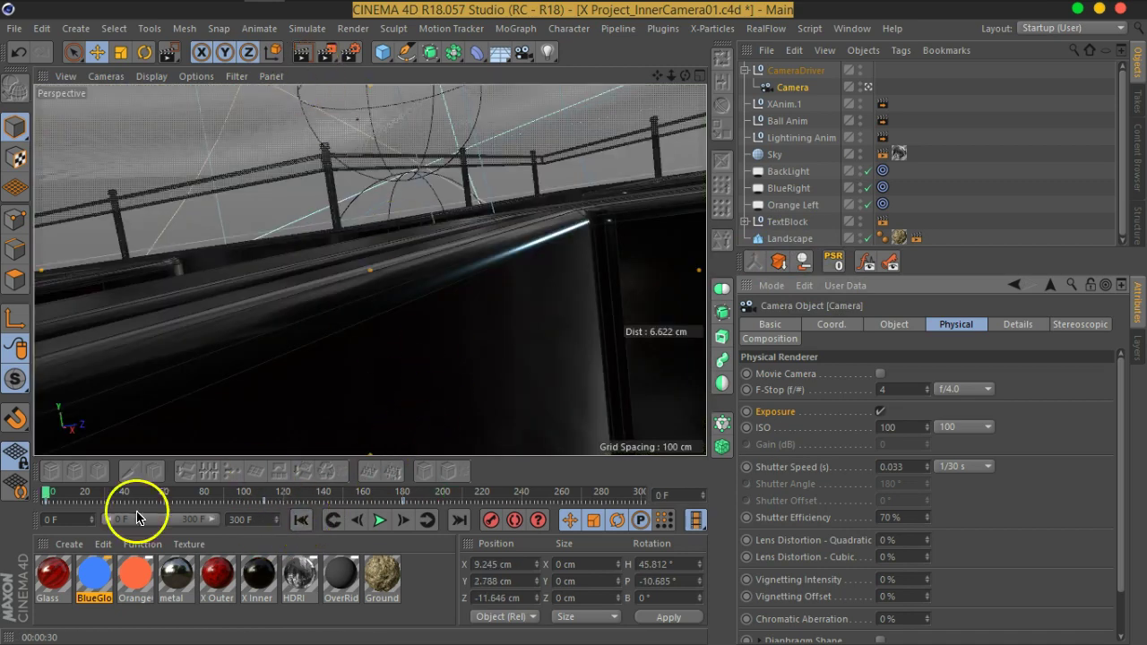
pyautogui.moveTo(51, 498); pyautogui.dragTo(168, 499)
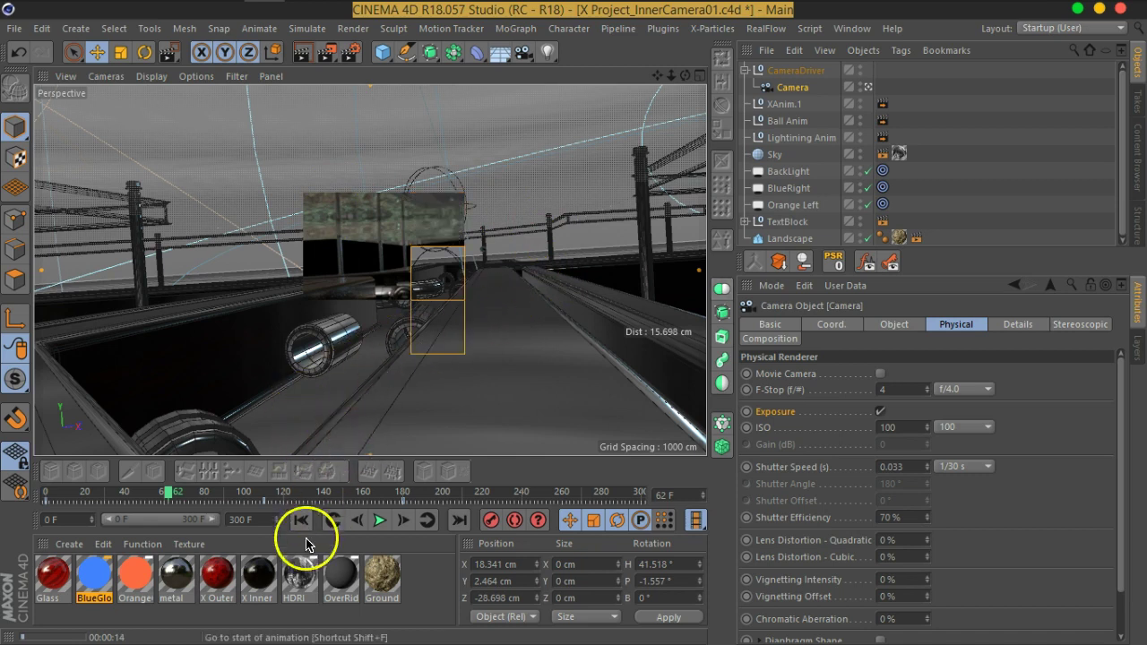
# - Replace the image in the HDRI material's luminance texture with the sunset .hdr file and close the material editor
pyautogui.doubleClick(301, 587)
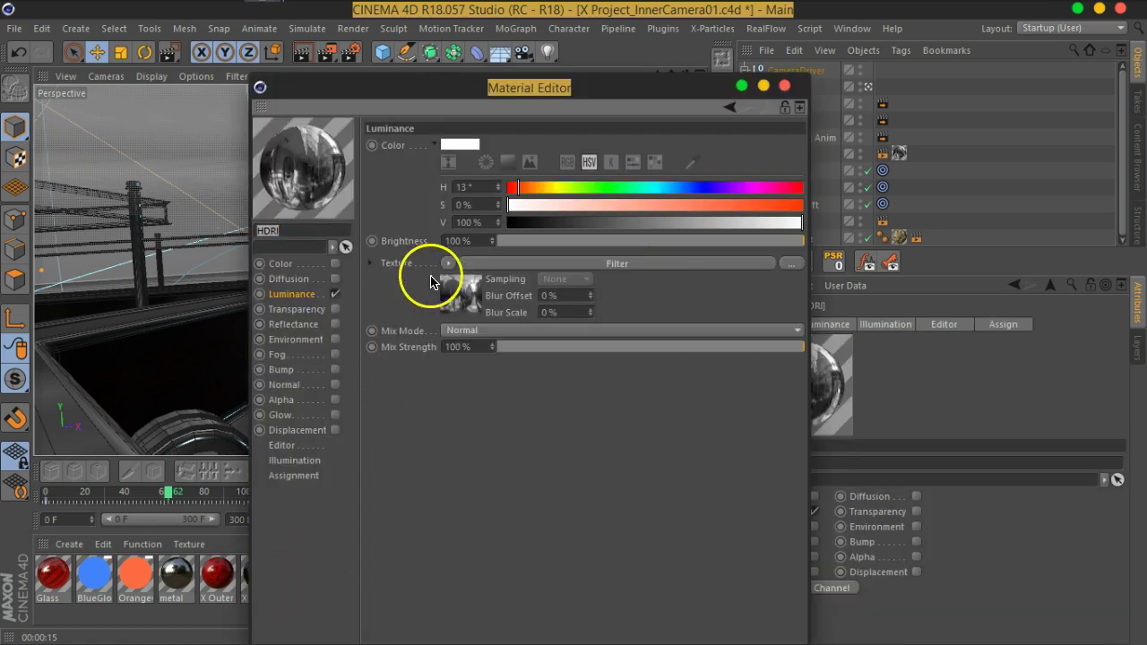
pyautogui.click(471, 300)
pyautogui.click(466, 299)
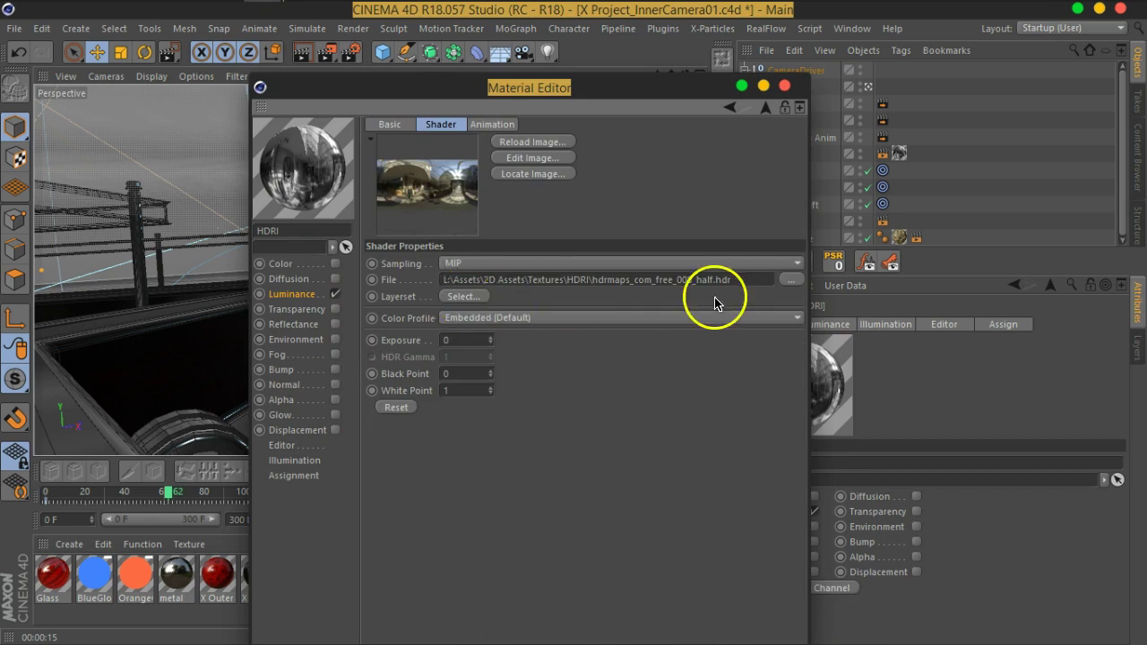
pyautogui.click(789, 283)
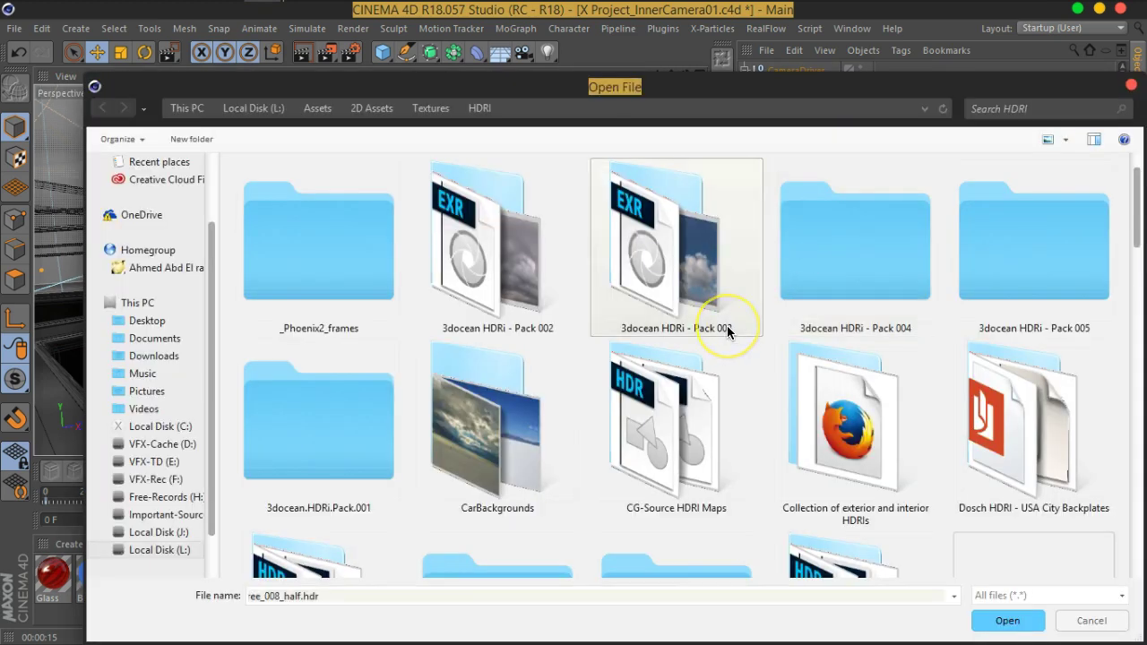
pyautogui.scroll(-10, 726, 332)
pyautogui.click(714, 336)
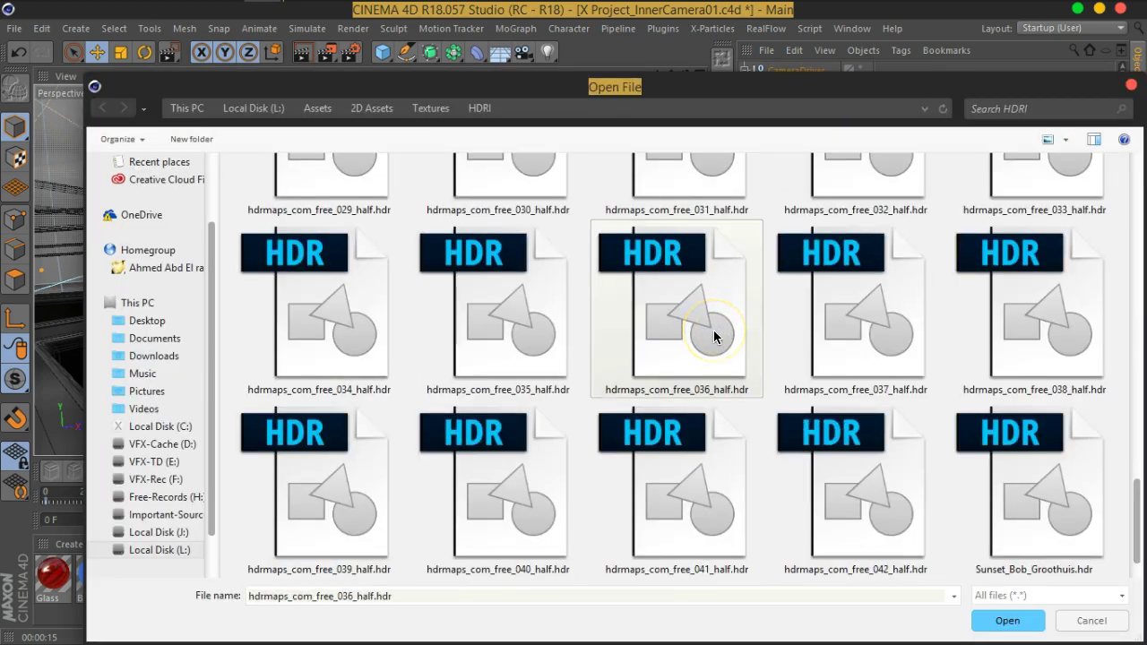
pyautogui.click(1019, 474)
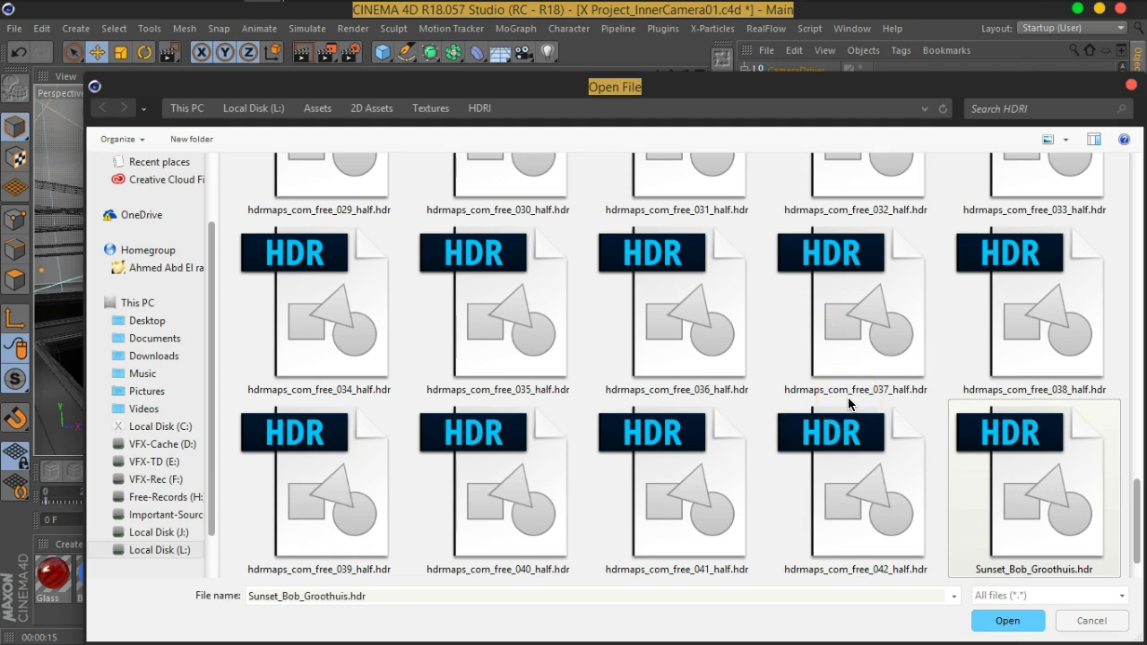
pyautogui.press('Return')
pyautogui.click(566, 391)
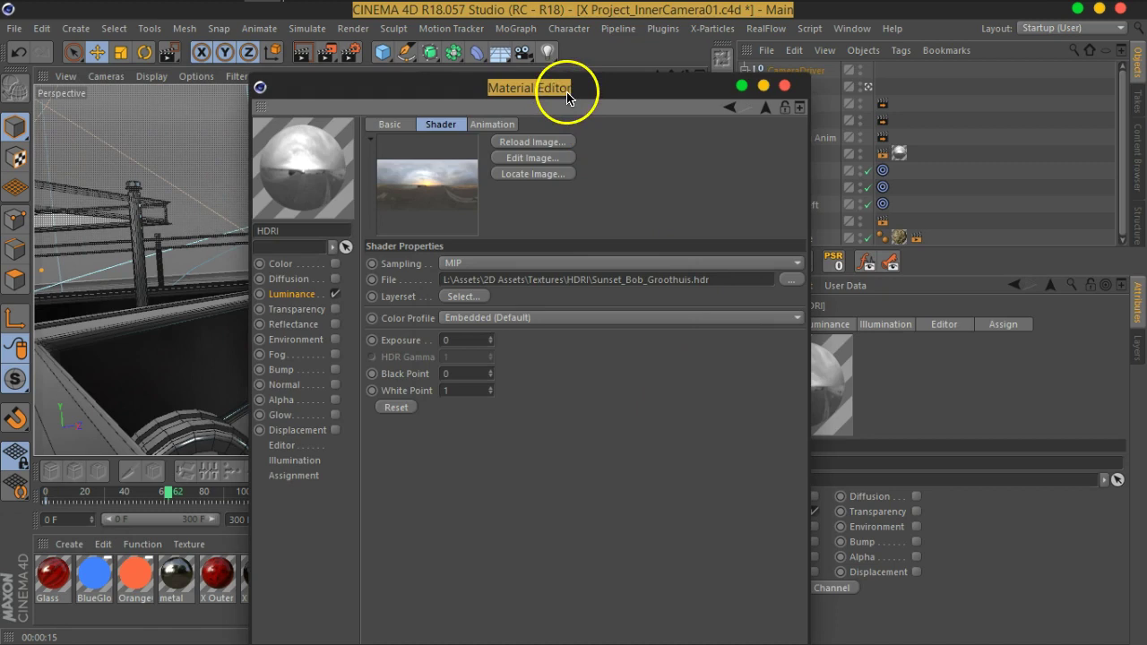
pyautogui.click(784, 85)
# - Test-render the view with the sunset environment at frame 62 and at frame 183
pyautogui.click(305, 50)
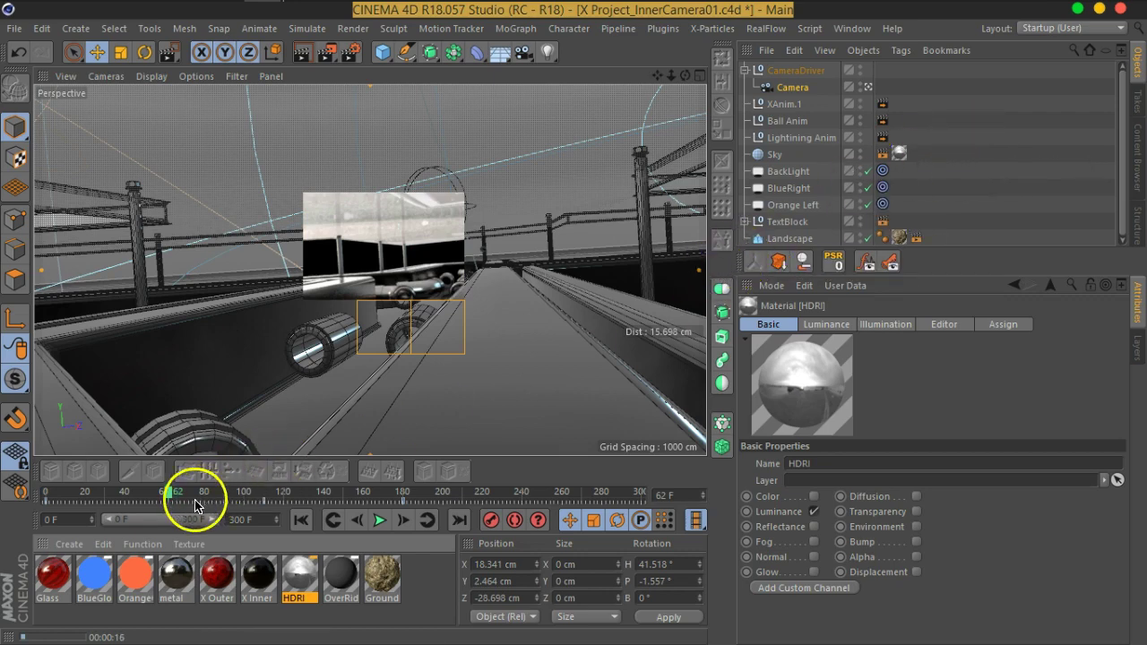
pyautogui.moveTo(170, 497); pyautogui.dragTo(411, 495)
pyautogui.click(299, 50)
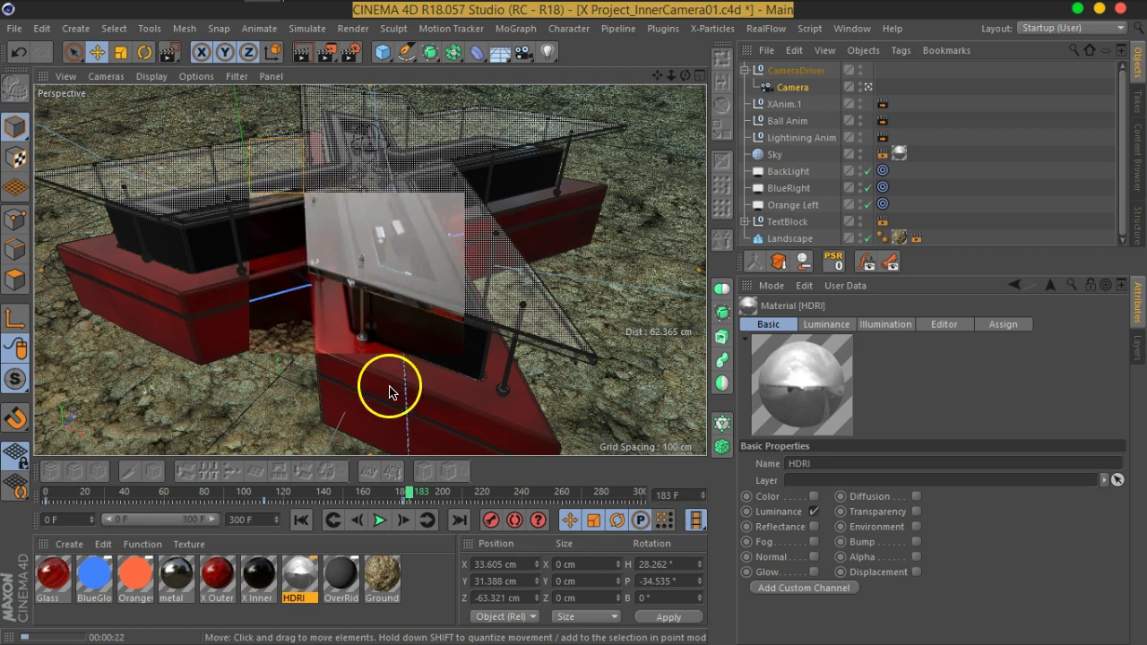
# - Reopen the HDRI material for editing and place its window clear of the rendered area
pyautogui.doubleClick(300, 573)
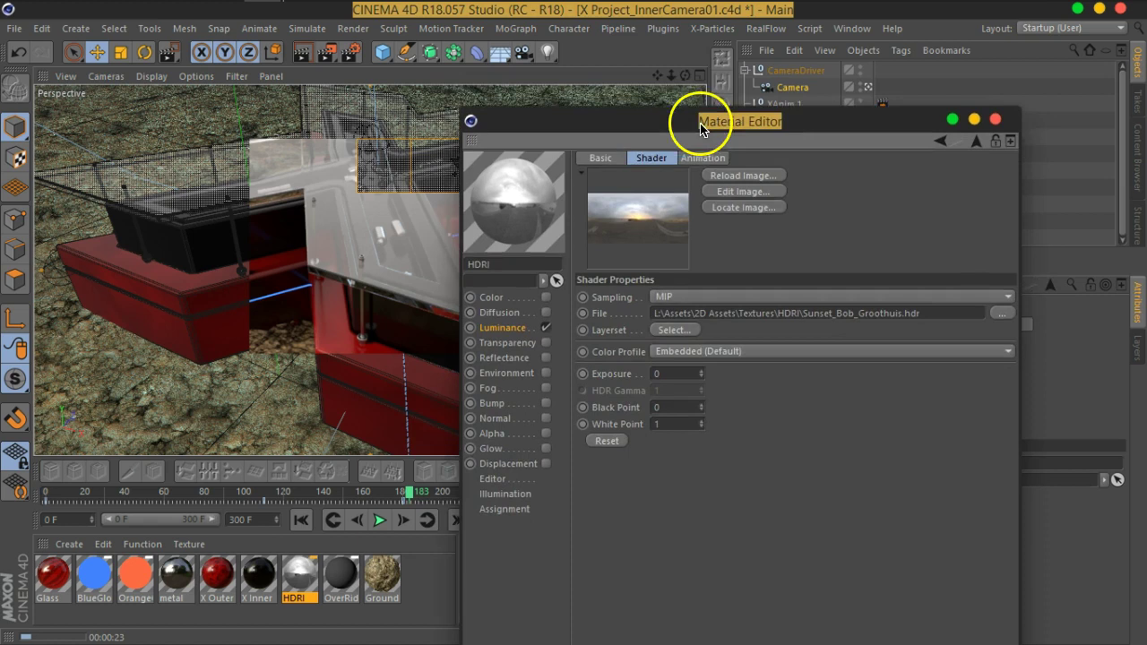
pyautogui.moveTo(716, 115); pyautogui.dragTo(756, 65)
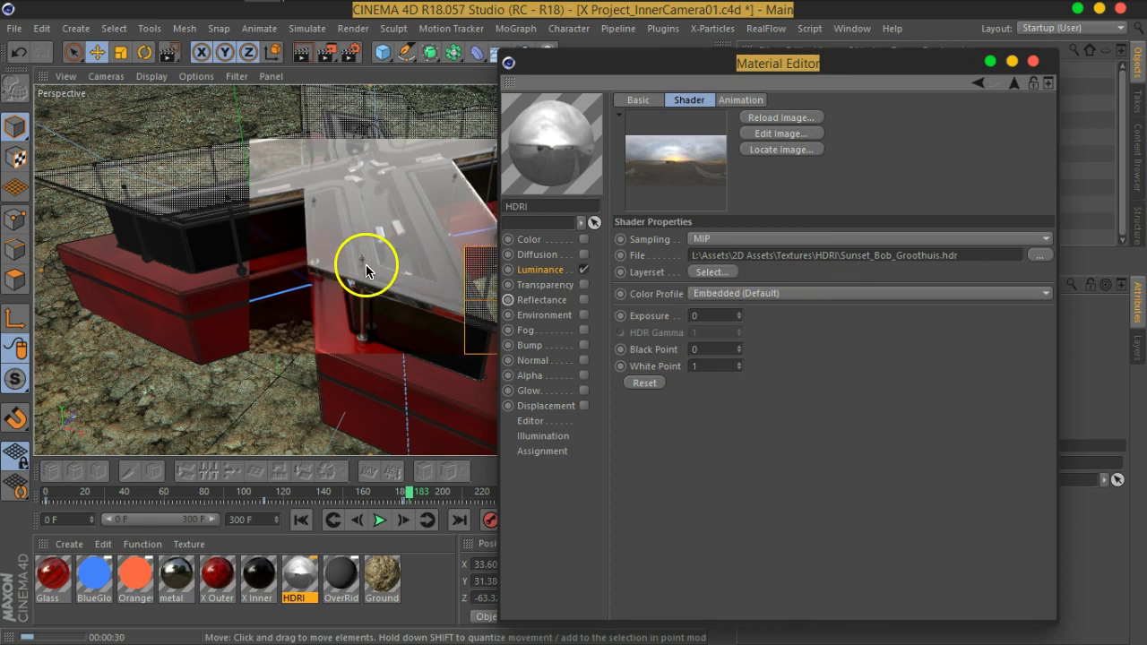
pyautogui.moveTo(607, 63); pyautogui.dragTo(675, 69)
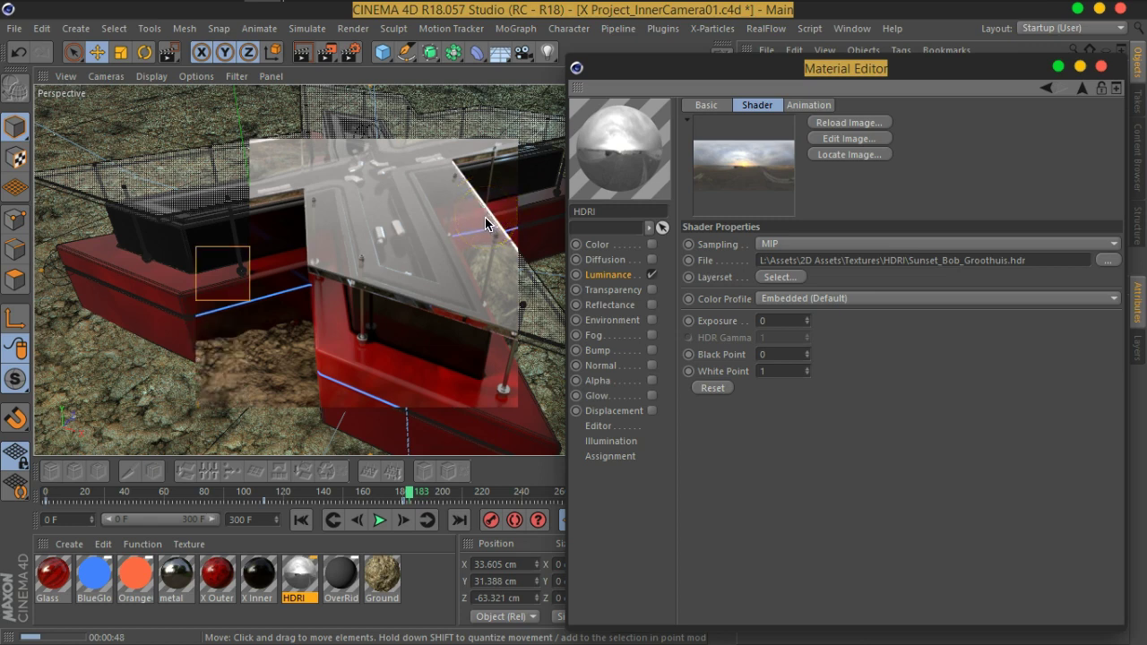
# - Load hdri_office-large-room_0042-01_cg-source.hdr from the CG-Source HDRI Maps folder as the HDRI material's image and test-render the view
pyautogui.click(1109, 260)
pyautogui.scroll(-15, 728, 327)
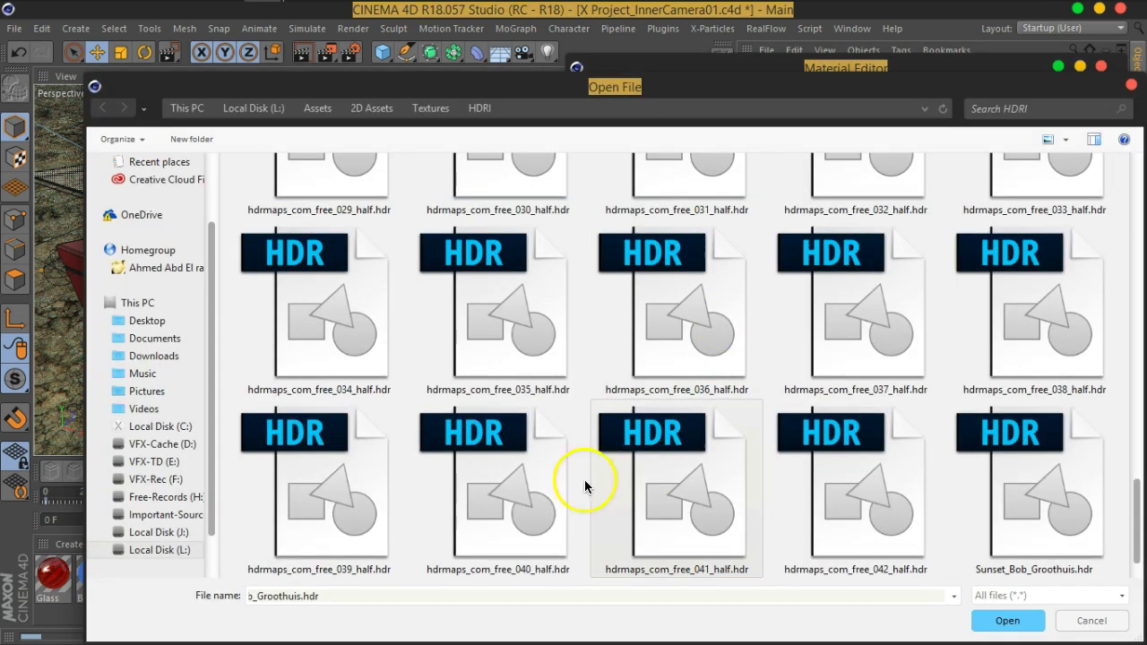
pyautogui.click(380, 490)
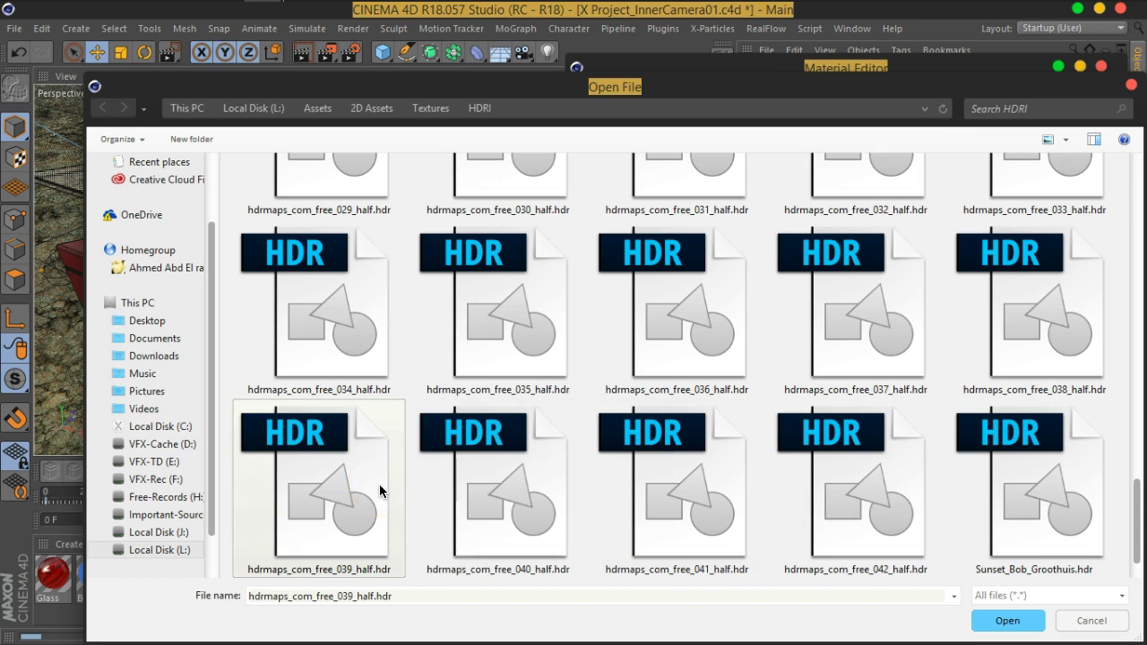
pyautogui.moveTo(833, 85); pyautogui.dragTo(788, 56)
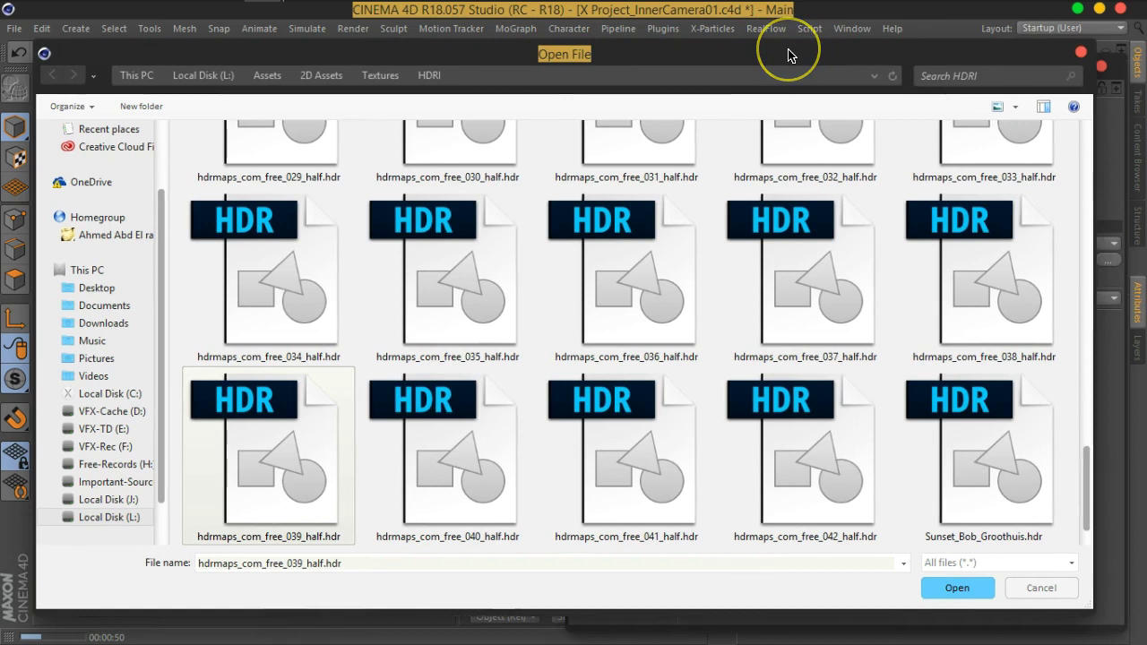
pyautogui.click(1043, 107)
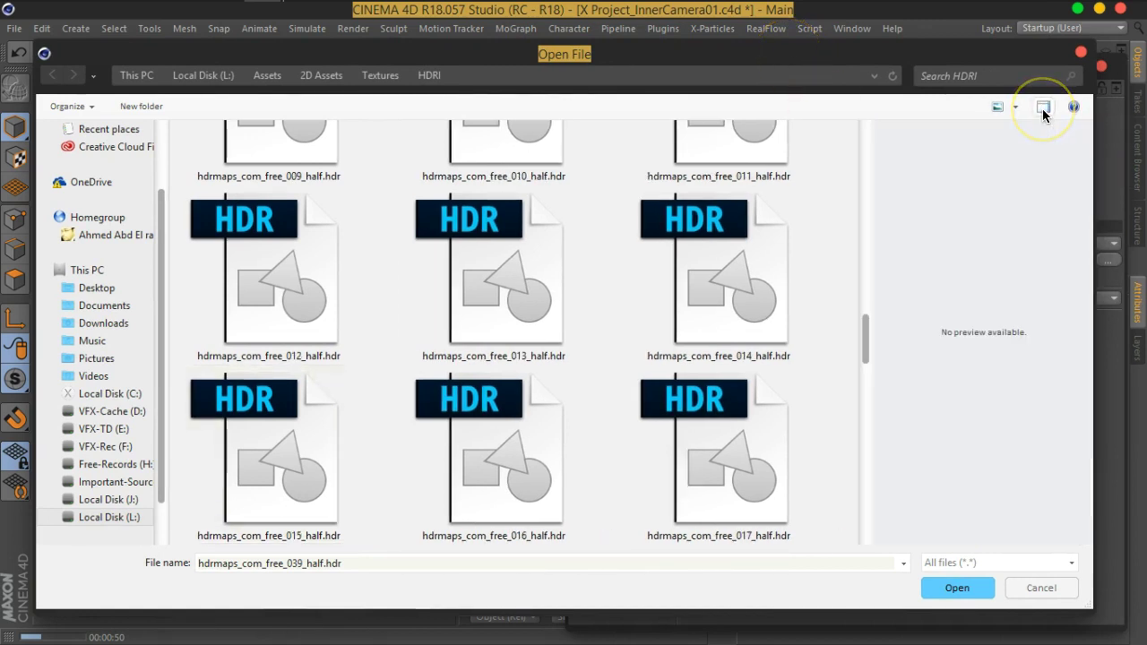
pyautogui.click(730, 269)
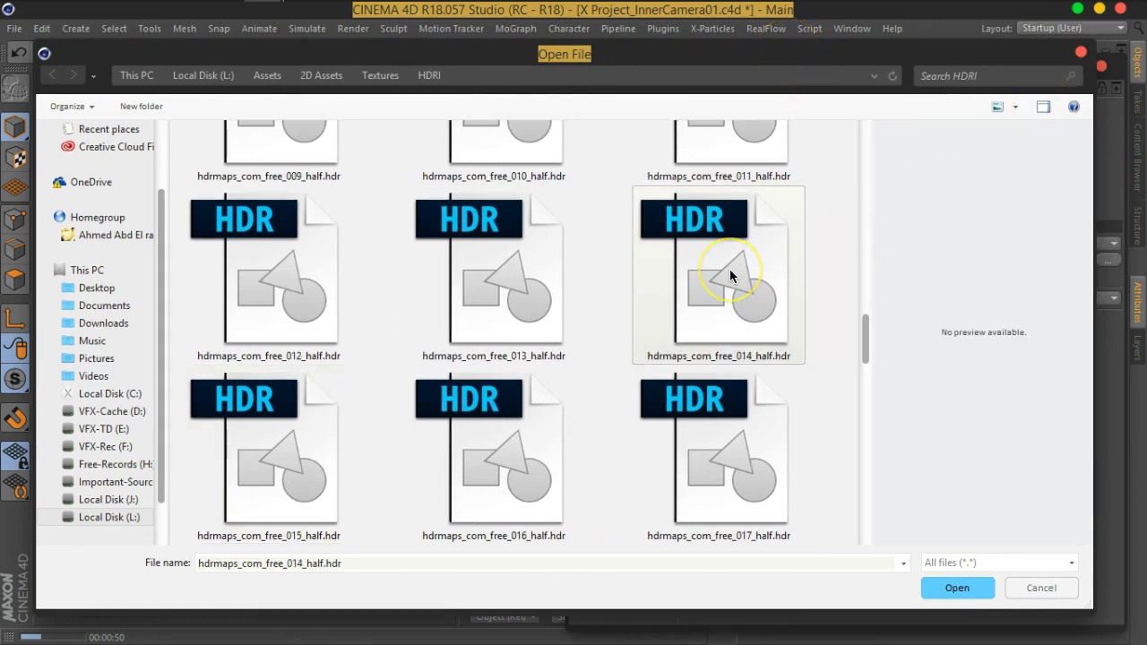
pyautogui.scroll(5, 730, 269)
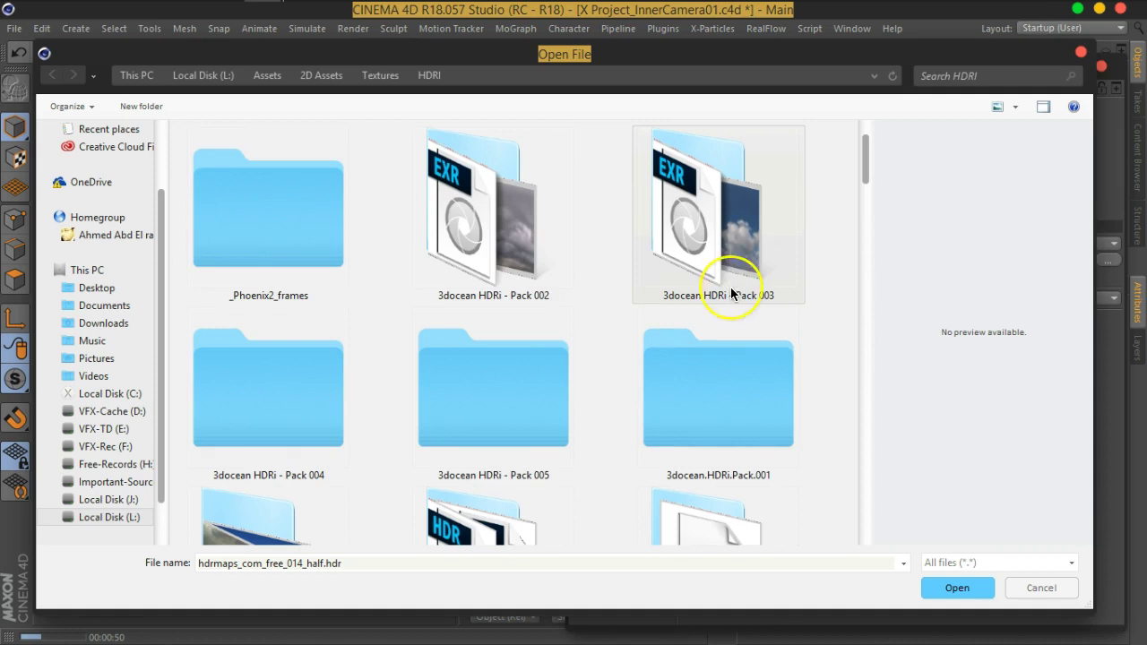
pyautogui.scroll(-3, 731, 291)
pyautogui.doubleClick(513, 269)
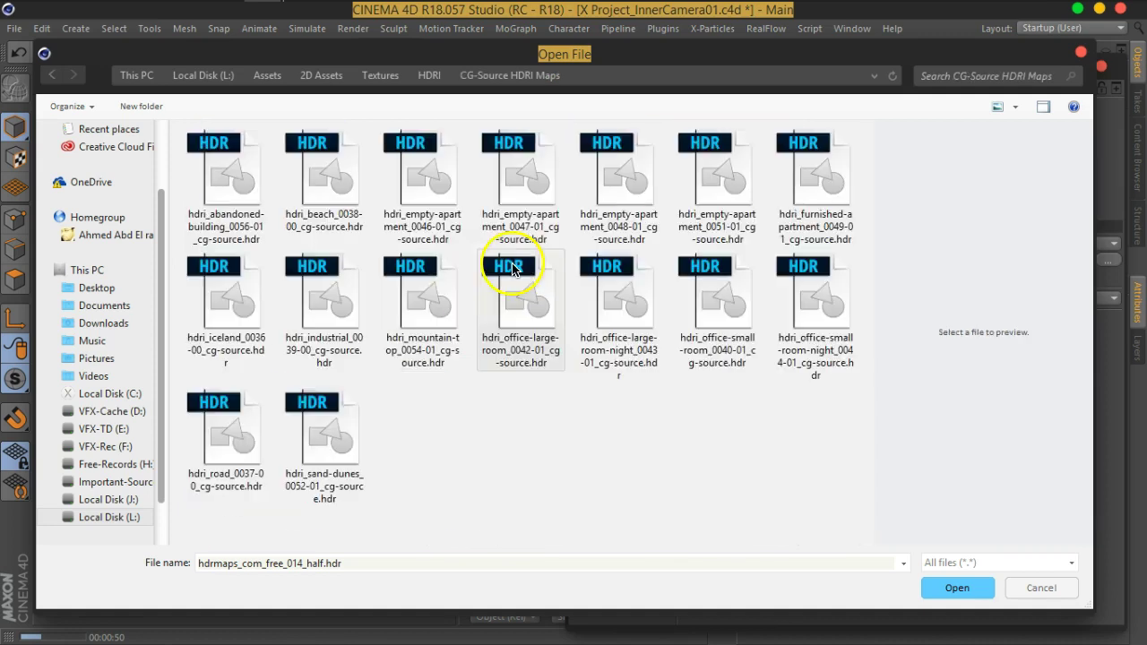
pyautogui.click(504, 296)
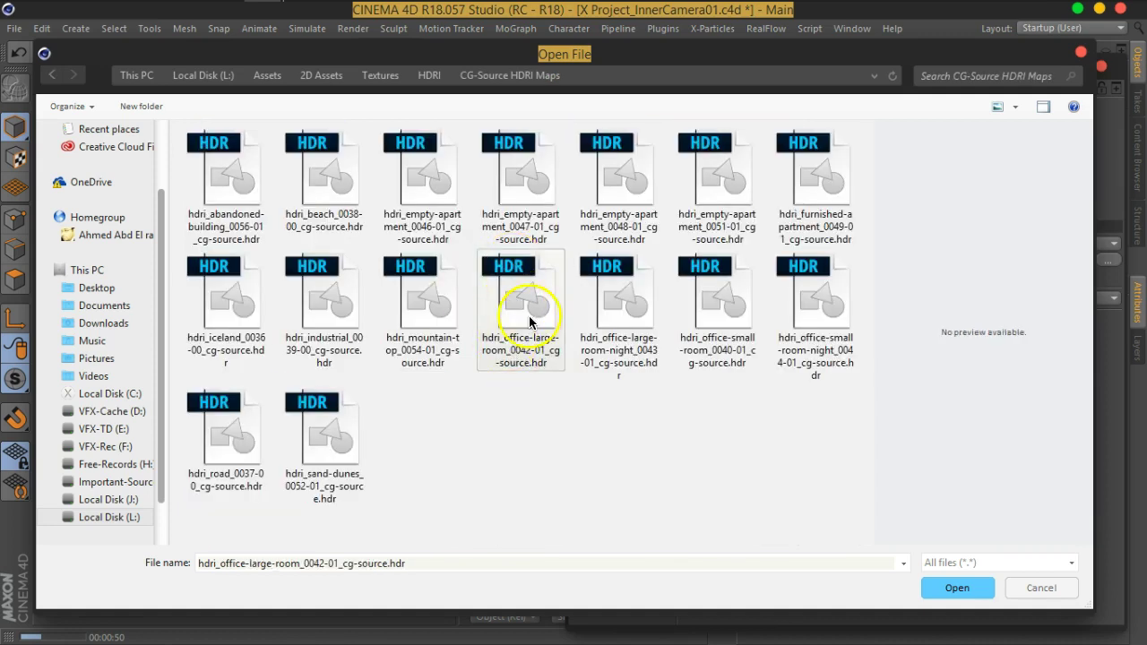
pyautogui.click(957, 588)
pyautogui.click(673, 390)
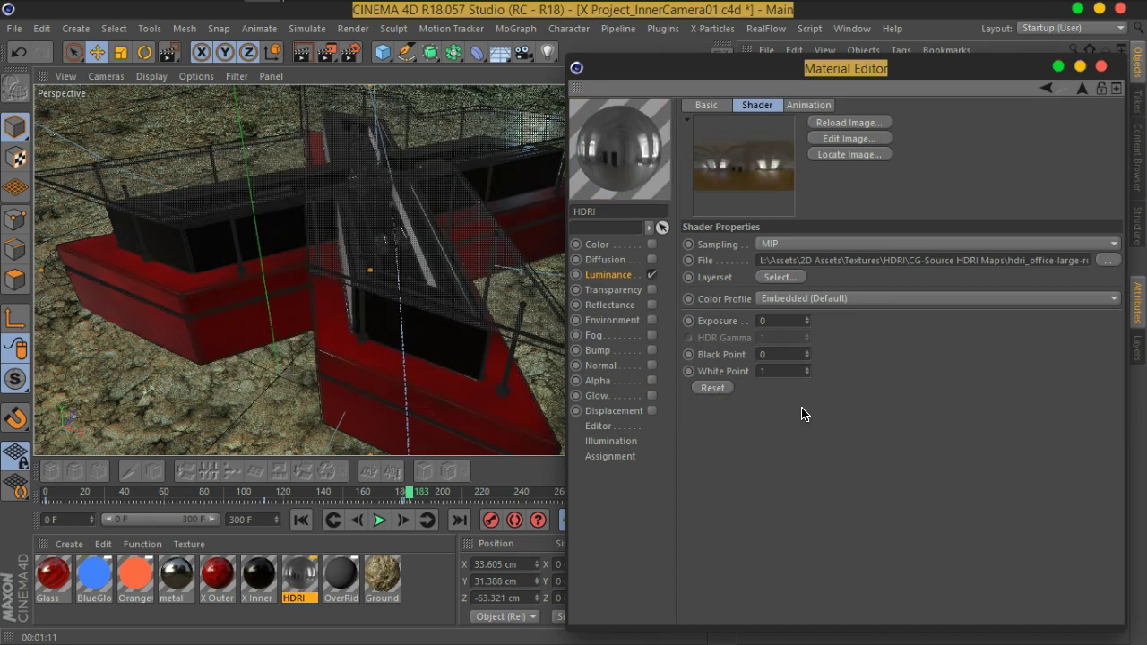
pyautogui.click(299, 51)
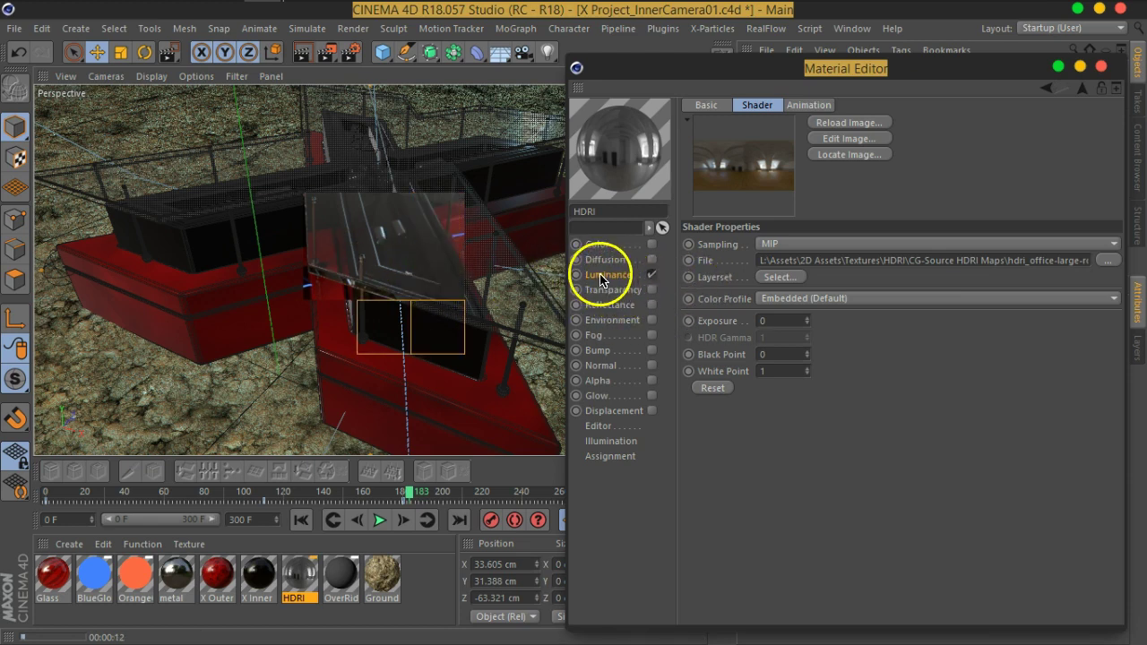
# - Set the saturation of the Filter shader in the HDRI material's luminance channel to -12%
pyautogui.click(599, 276)
pyautogui.click(857, 259)
pyautogui.moveTo(869, 343); pyautogui.dragTo(914, 347)
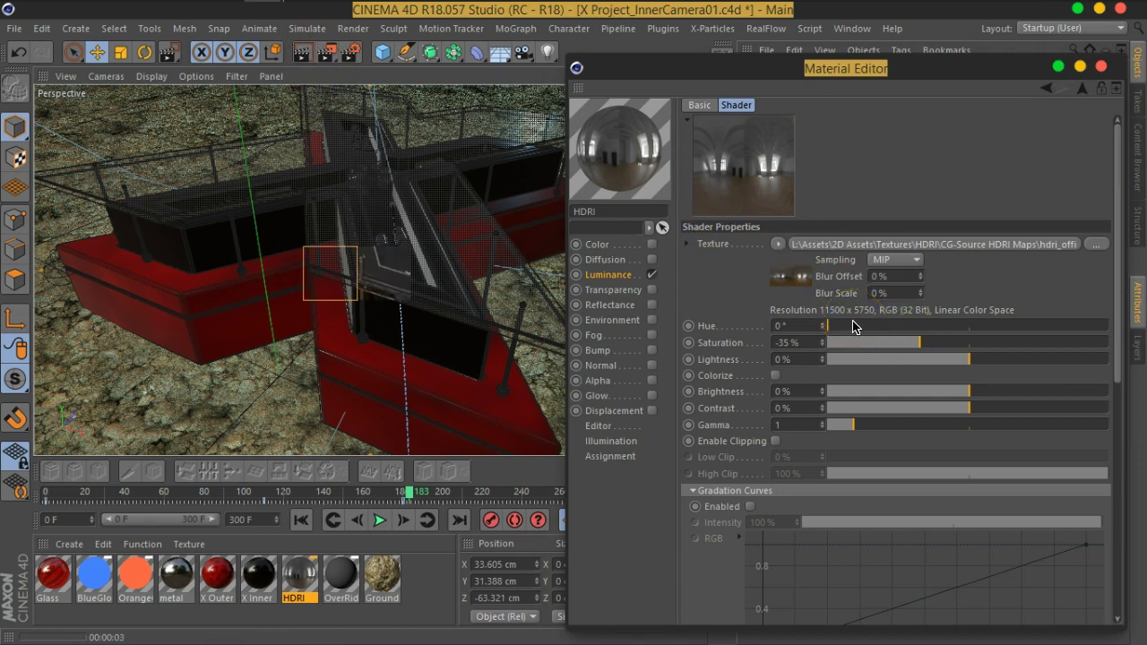
pyautogui.click(829, 328)
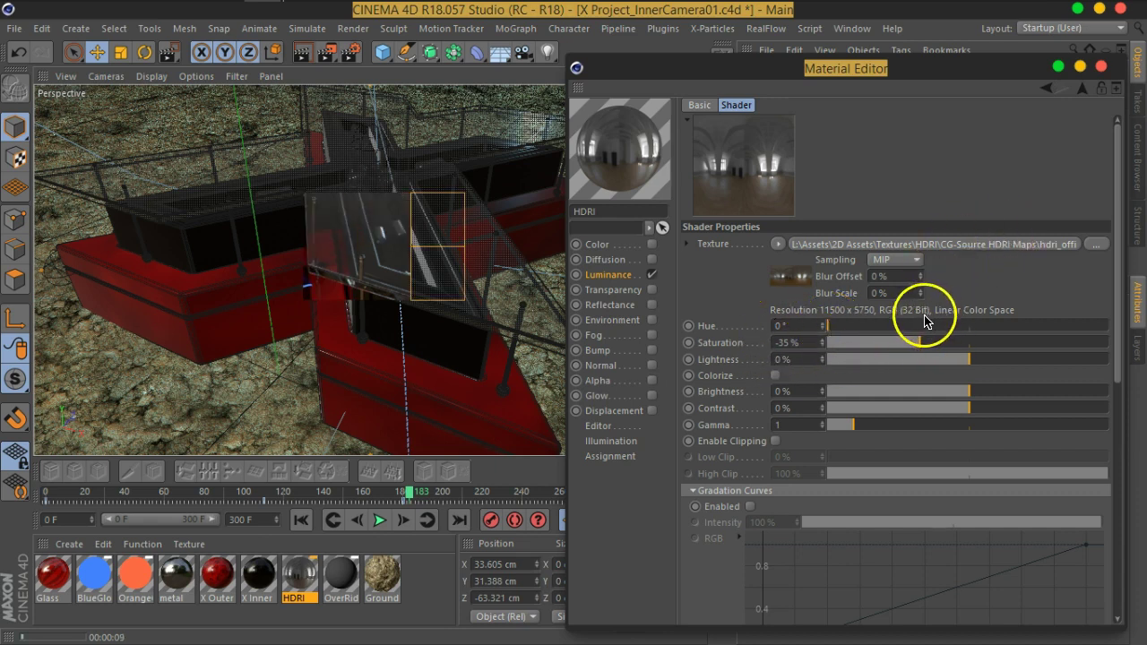
pyautogui.moveTo(923, 341); pyautogui.dragTo(952, 346)
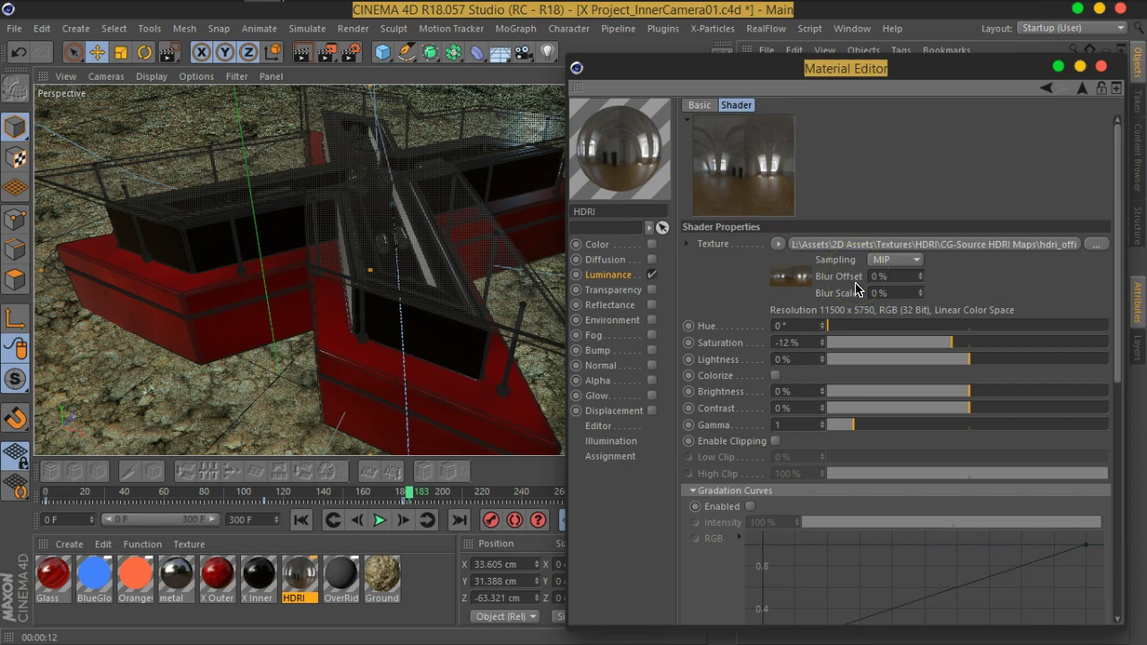
# - Set the Exposure of the HDRI material's image to 0.88 and test-render the view
pyautogui.click(612, 276)
pyautogui.click(772, 274)
pyautogui.click(768, 260)
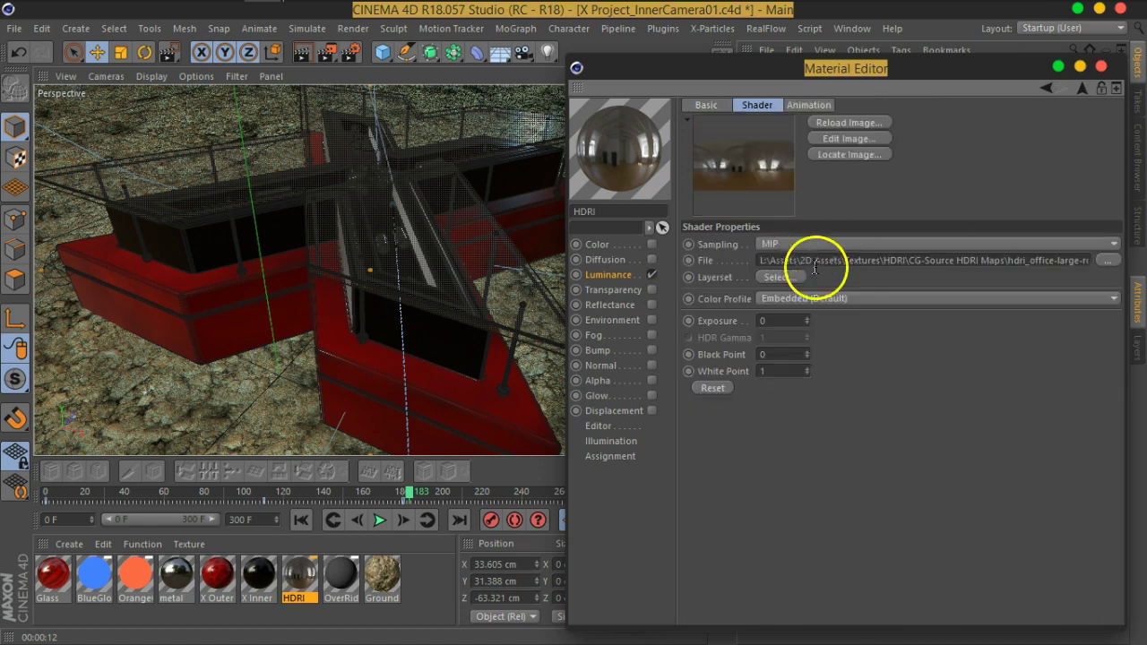
pyautogui.moveTo(806, 323)
pyautogui.mouseDown()
pyautogui.moveTo(814, 282)
pyautogui.moveTo(813, 310)
pyautogui.mouseUp()
pyautogui.click(303, 53)
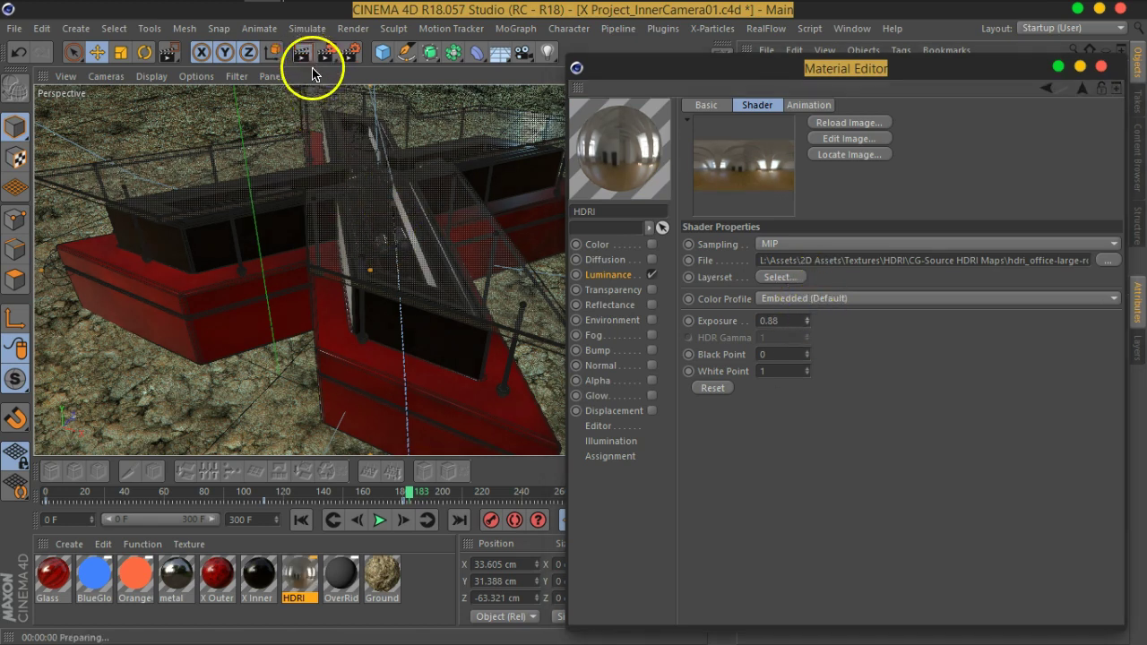
pyautogui.click(788, 192)
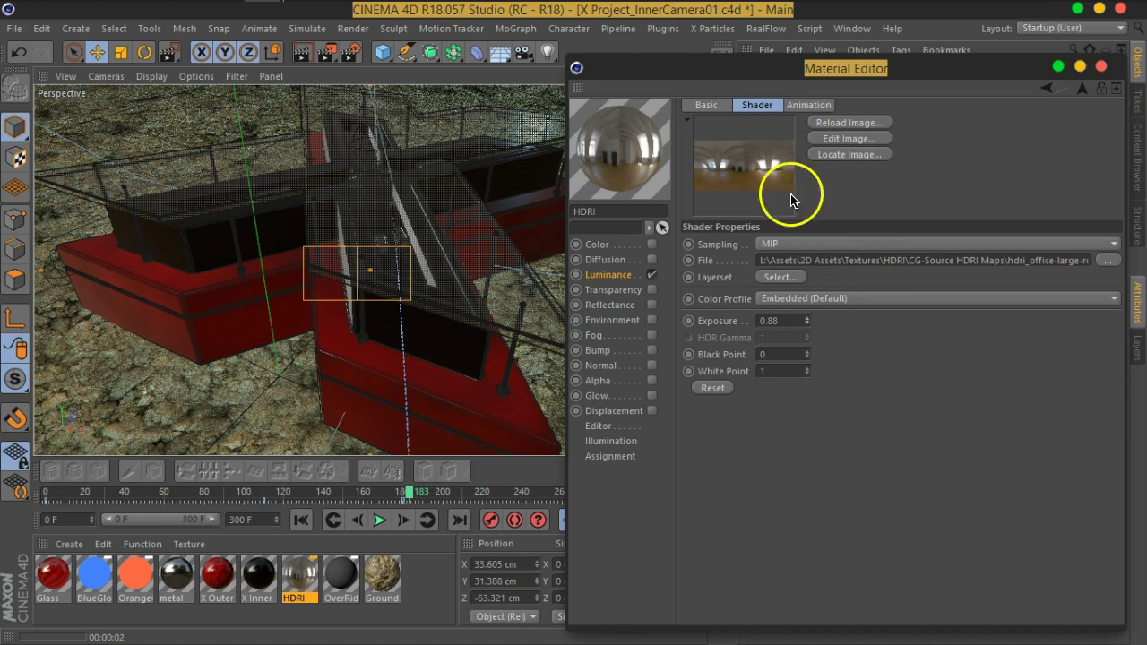
pyautogui.click(741, 168)
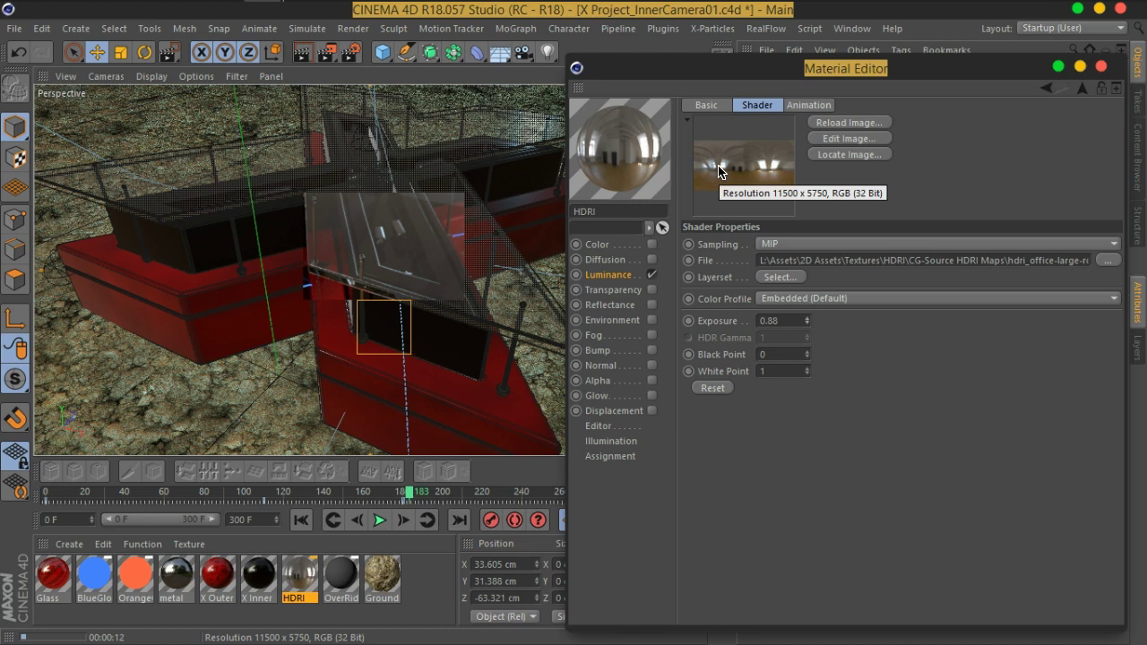
pyautogui.moveTo(647, 148); pyautogui.dragTo(645, 149)
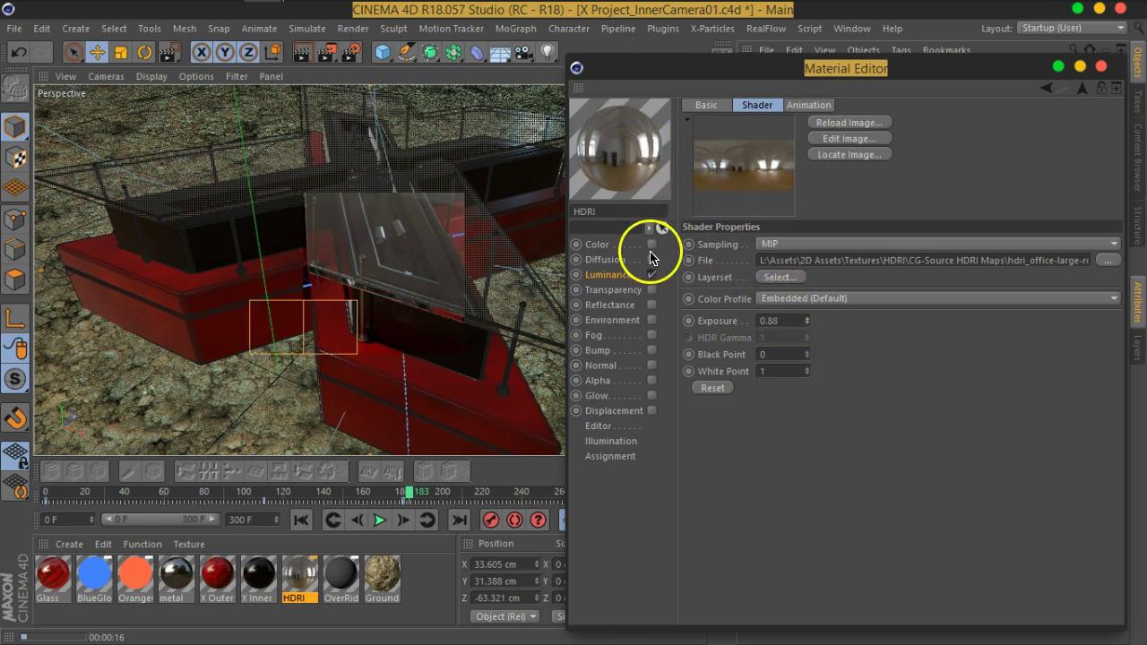